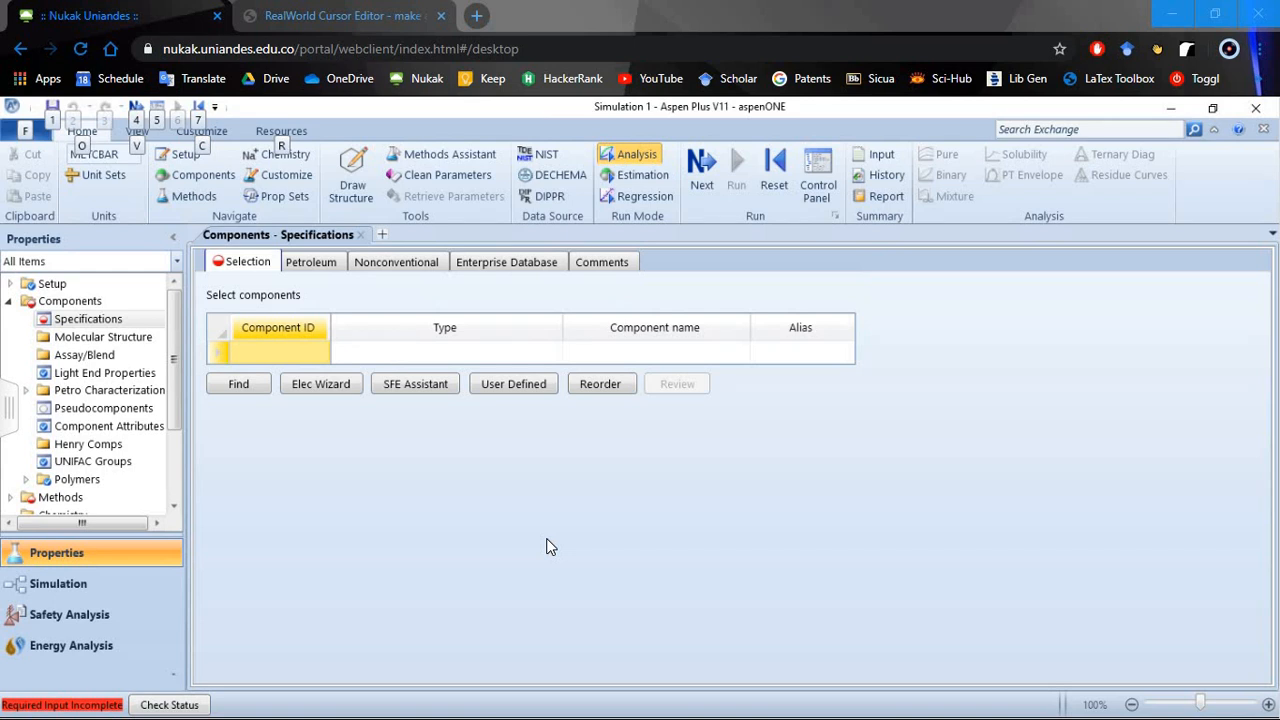
- Add BENZENE and TOLUENE to the component list
{"action": "left_click", "coordinate": [268, 358]}
{"action": "type", "text": "EET"}
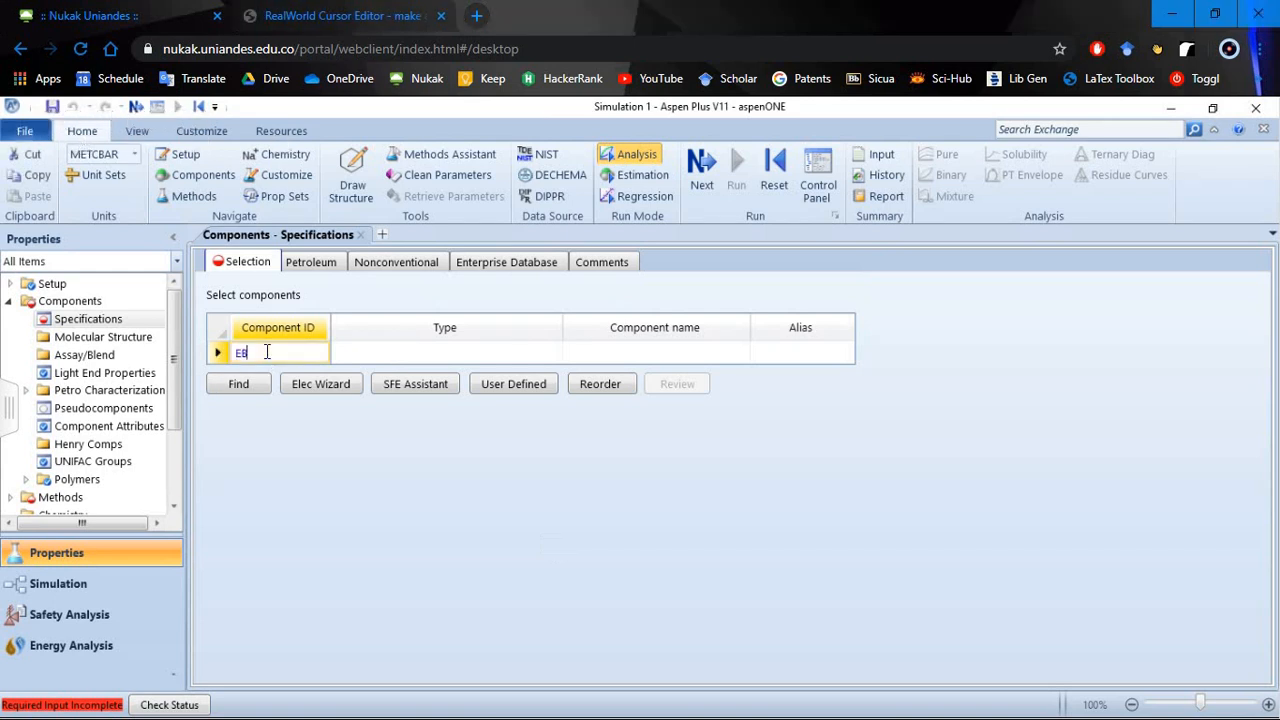
{"action": "key", "text": "BackSpace"}
{"action": "key", "text": "BackSpace"}
{"action": "key", "text": "BackSpace"}
{"action": "type", "text": "BENZENE"}
{"action": "key", "text": "Return"}
{"action": "type", "text": "TO"}
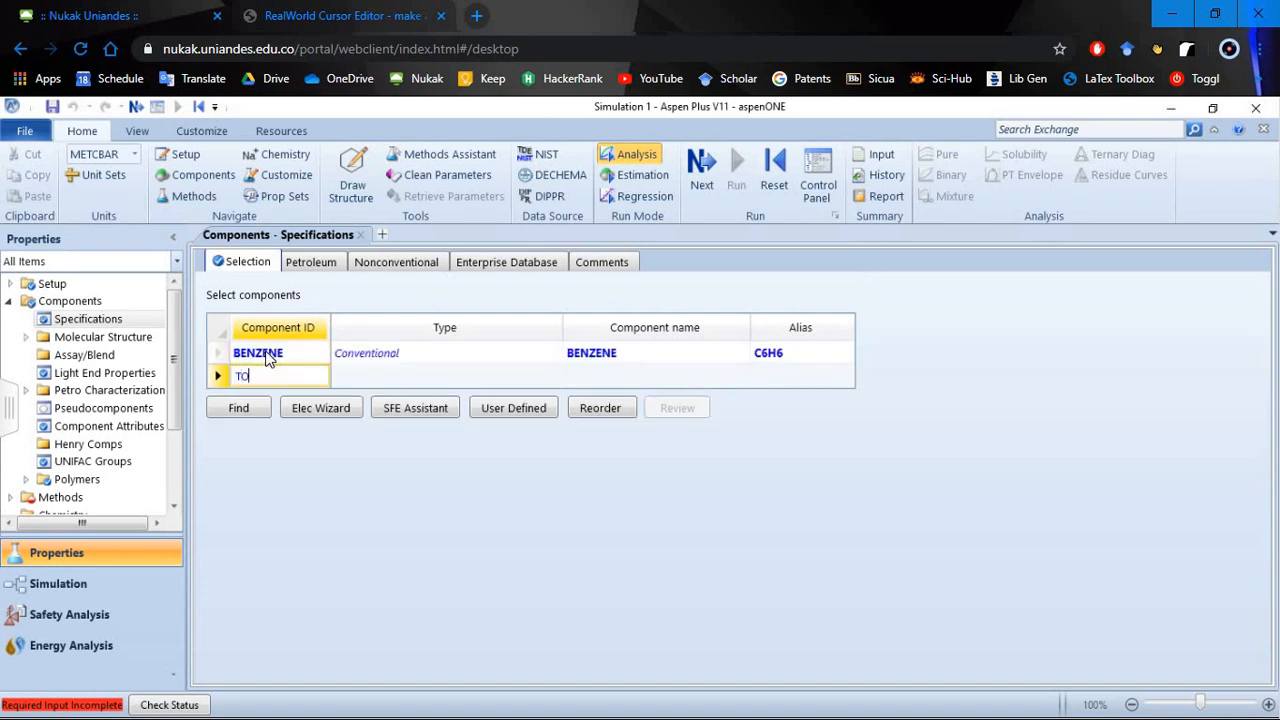
{"action": "type", "text": "LUENE"}
{"action": "key", "text": "Return"}
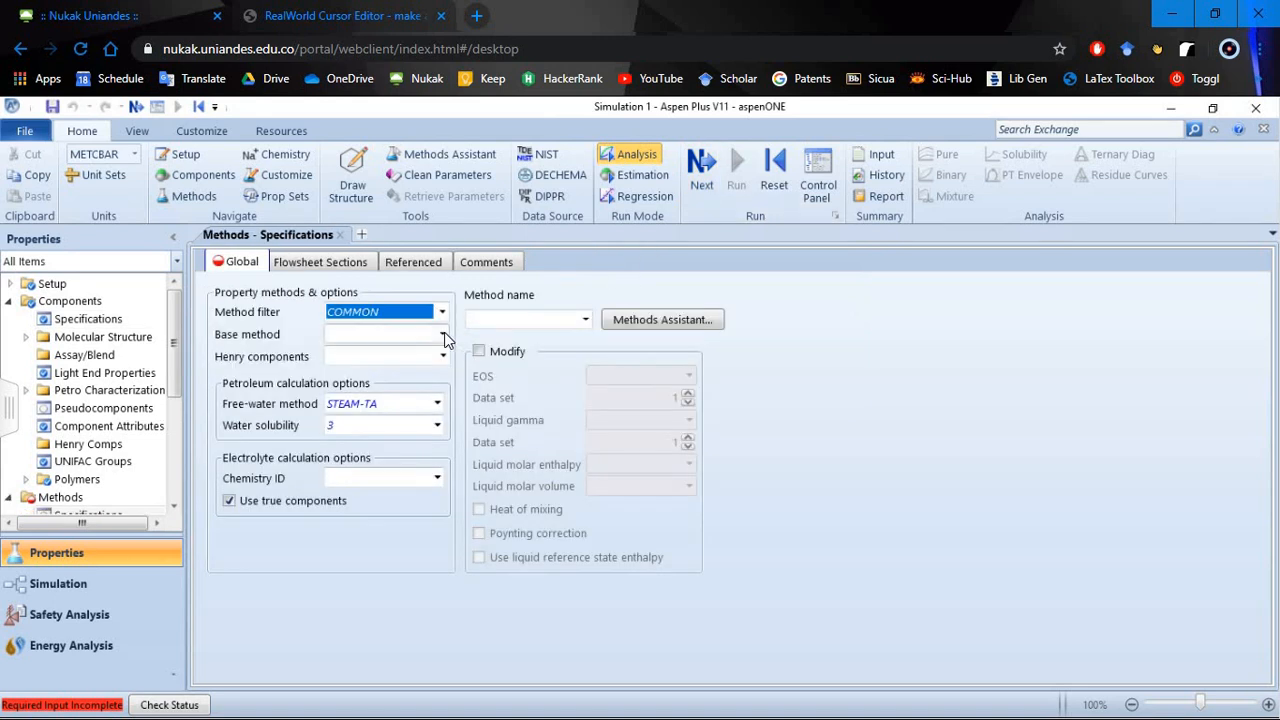
- Set the base property method to NRTL, accept its binary interaction parameters and run the property analysis
{"action": "left_click", "coordinate": [444, 333]}
{"action": "left_click", "coordinate": [444, 332]}
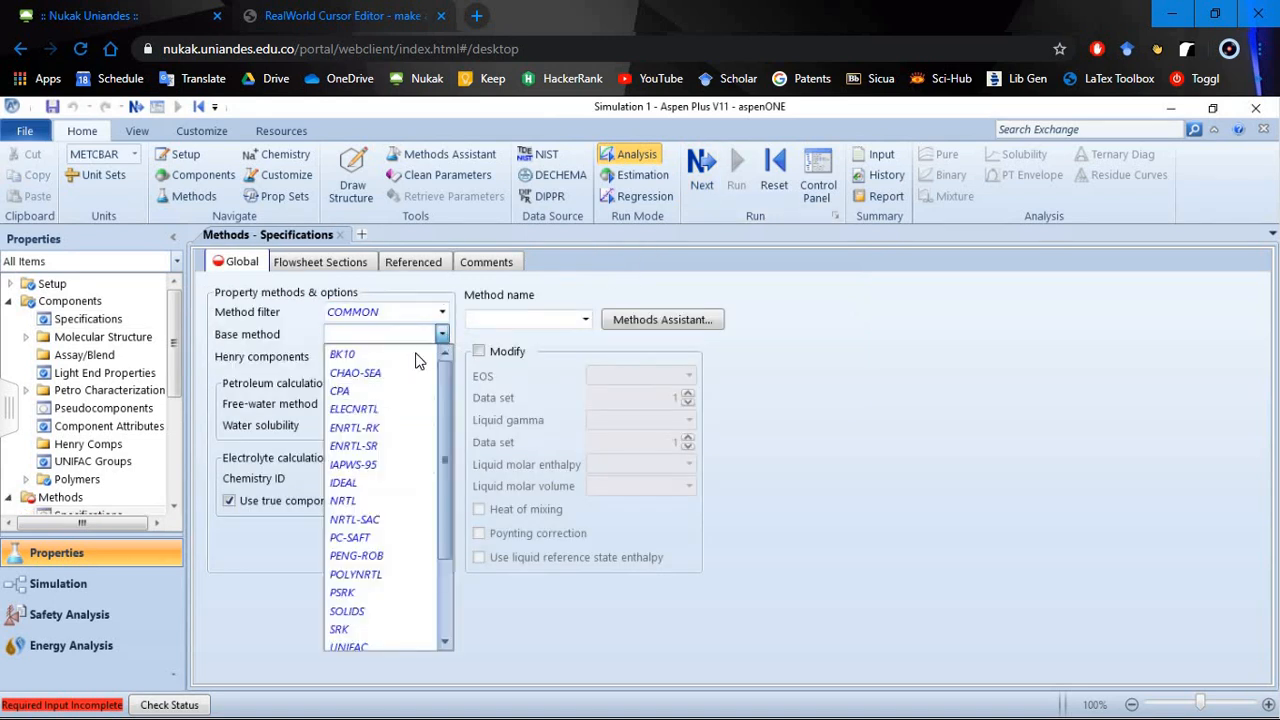
{"action": "left_click", "coordinate": [379, 500]}
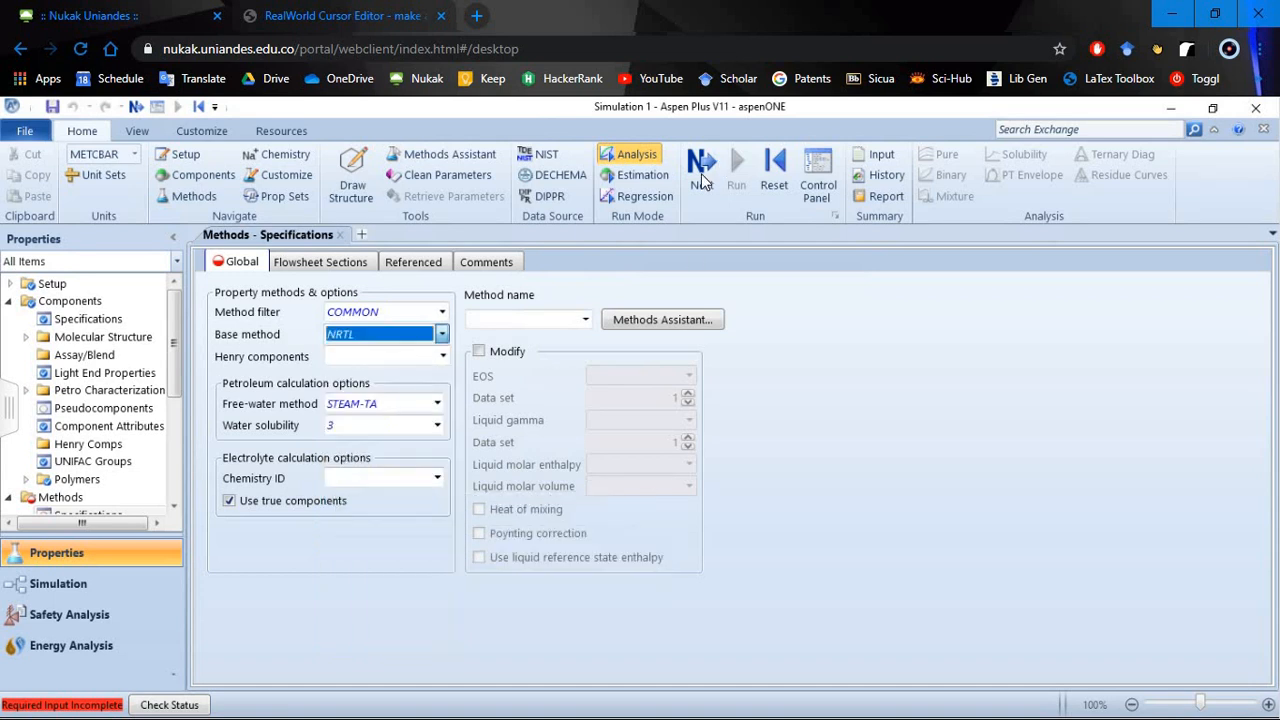
{"action": "left_click", "coordinate": [701, 173]}
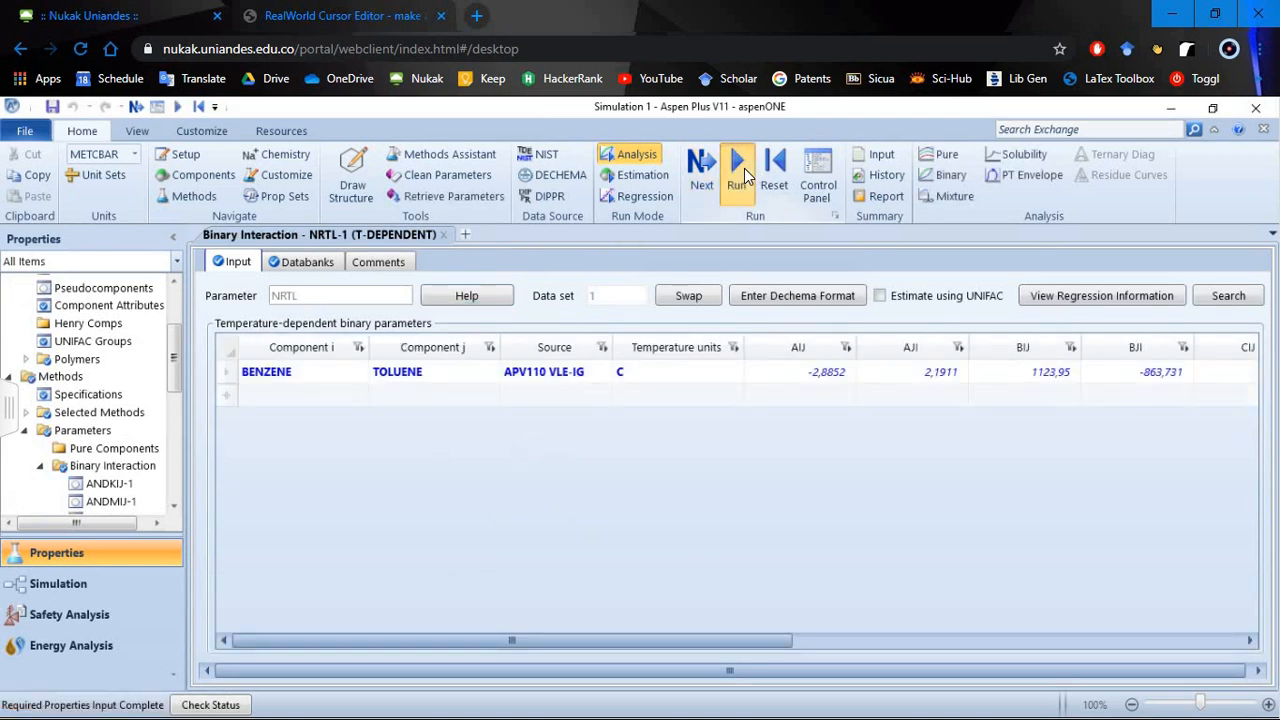
{"action": "left_click", "coordinate": [741, 165]}
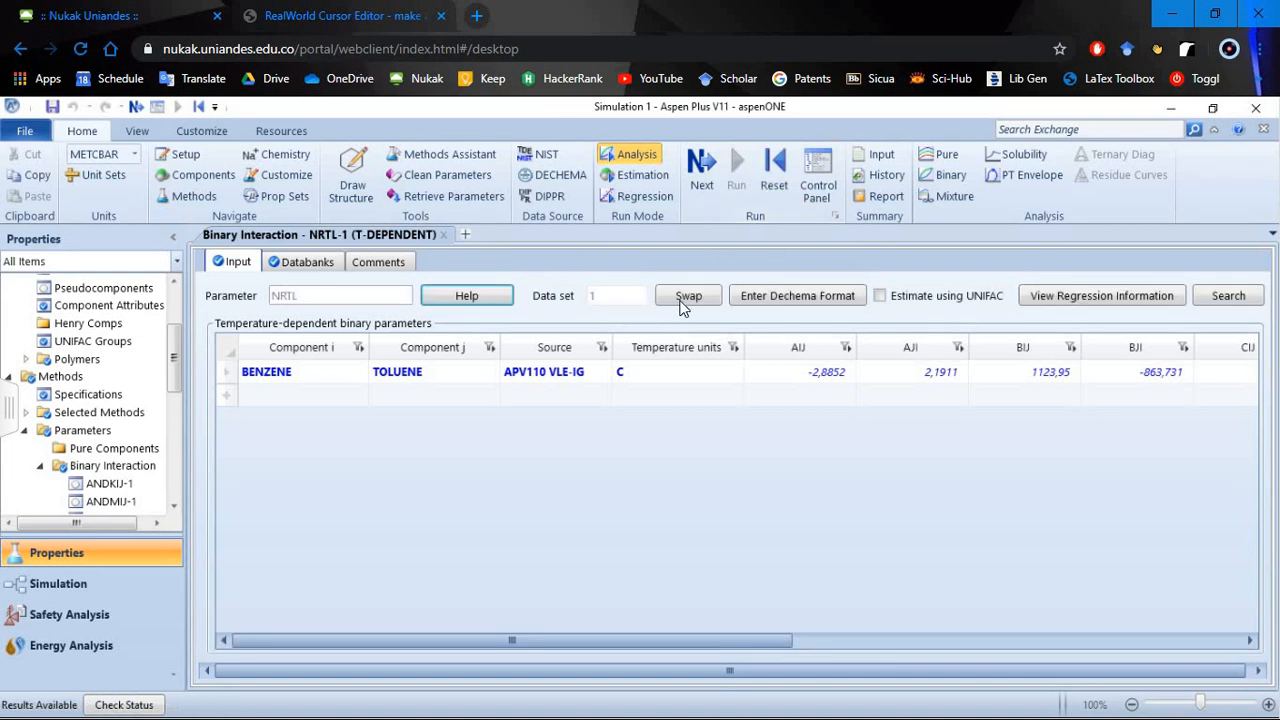
- Switch to the simulation environment and place a DSTWU column in the middle of the flowsheet
{"action": "left_click", "coordinate": [88, 590]}
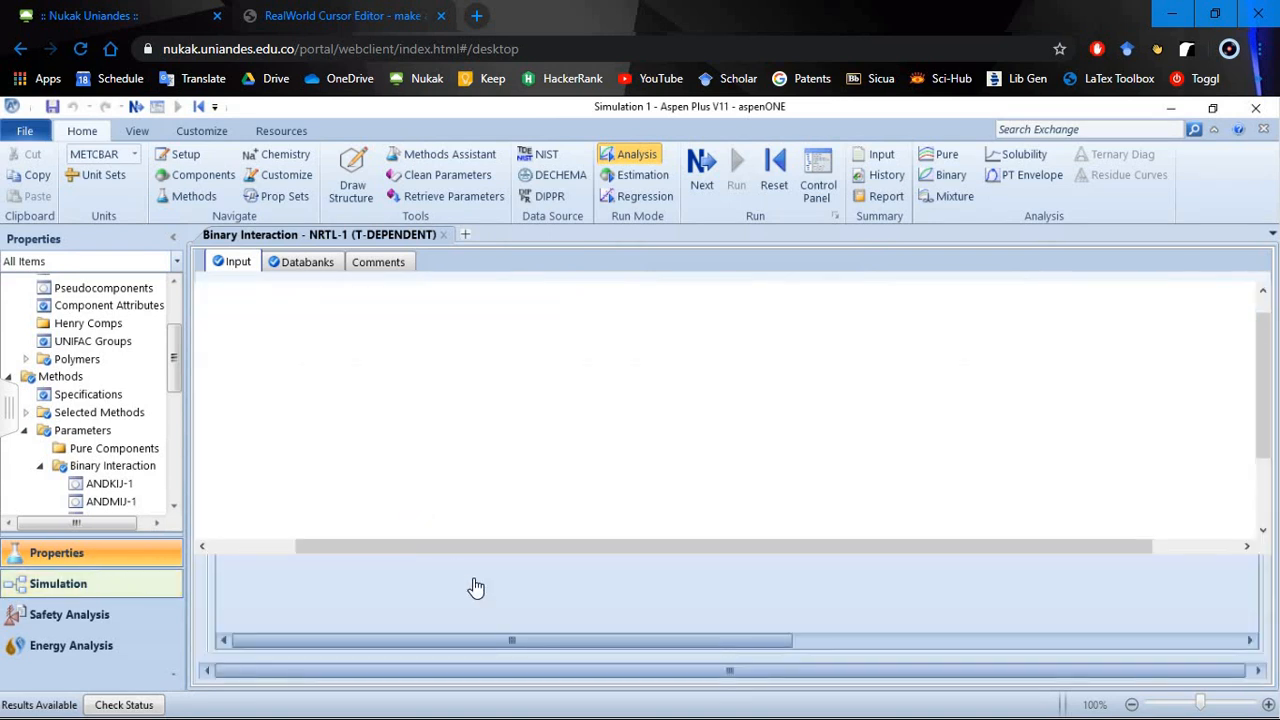
{"action": "left_click", "coordinate": [595, 603]}
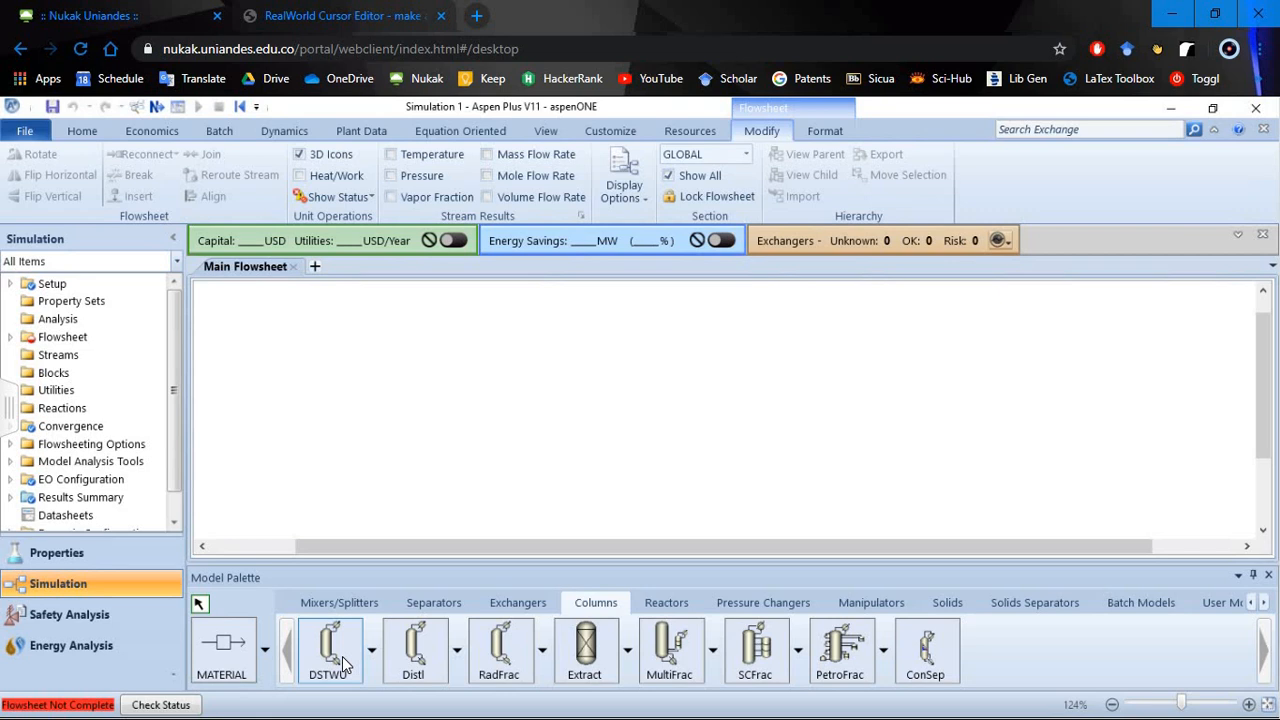
{"action": "left_click", "coordinate": [340, 660]}
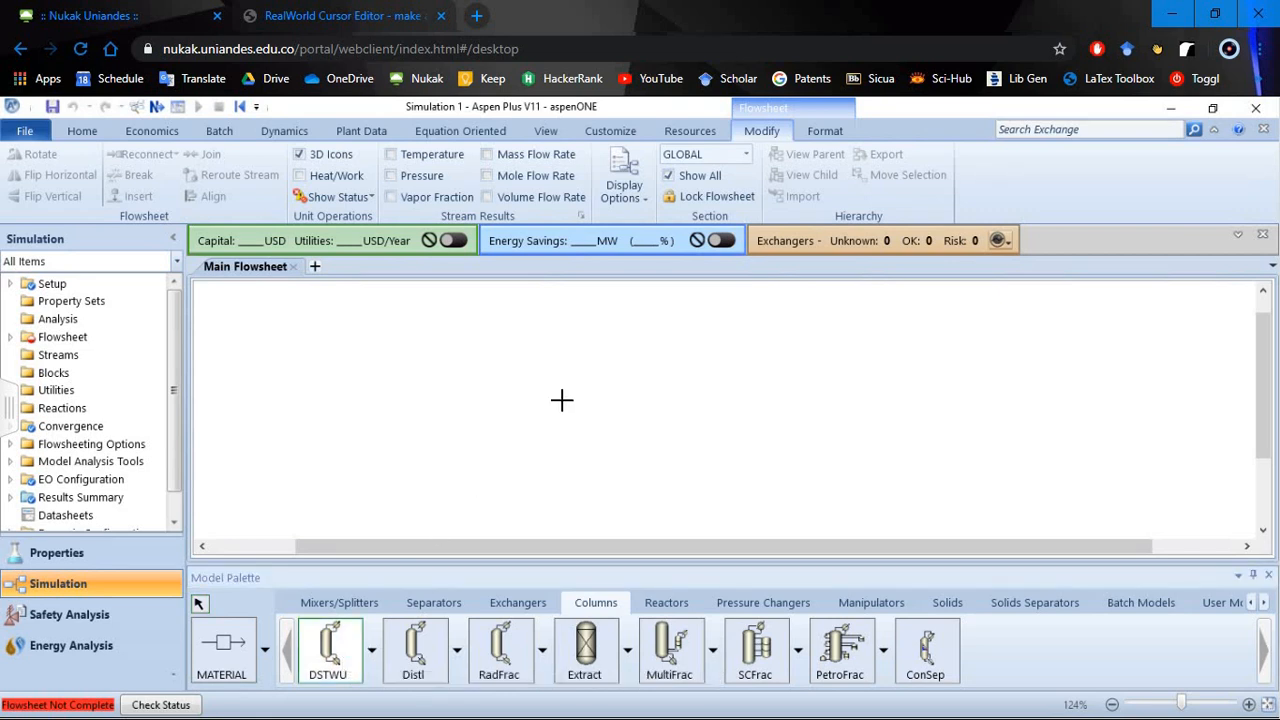
{"action": "left_click", "coordinate": [561, 400]}
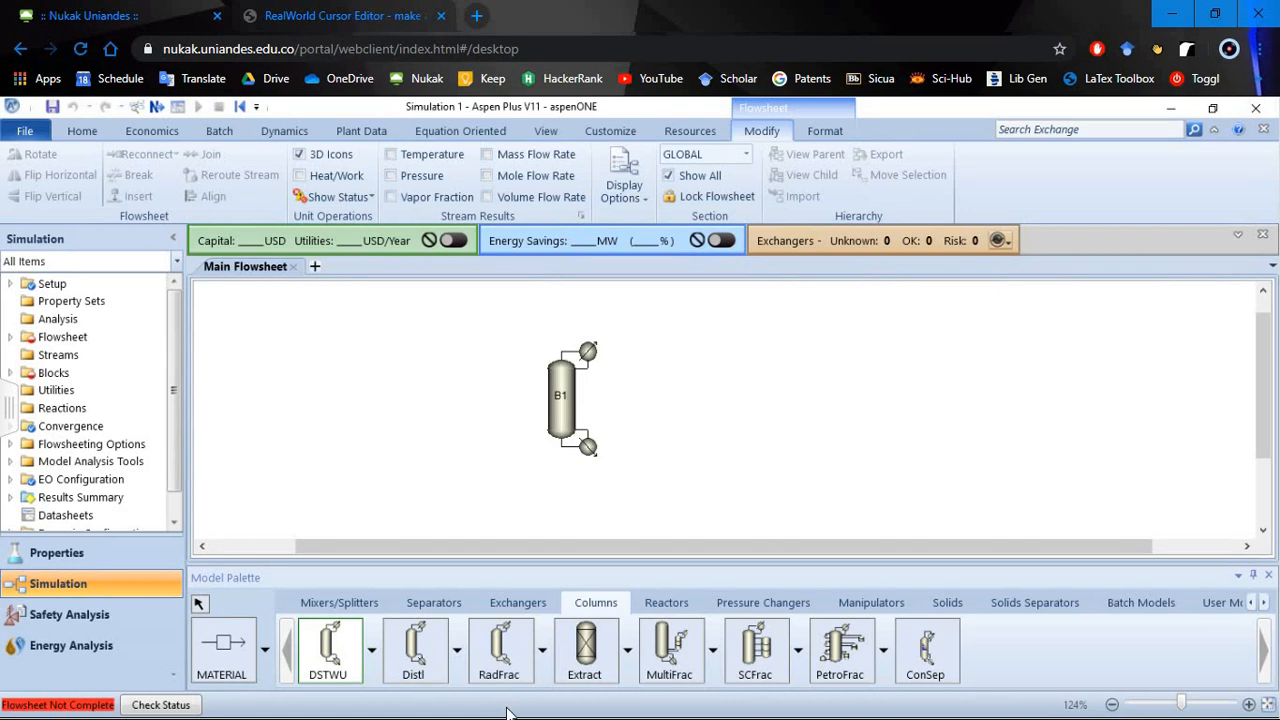
- Connect material streams to the column's feed inlet, liquid distillate outlet and bottoms outlet
{"action": "left_click", "coordinate": [224, 650]}
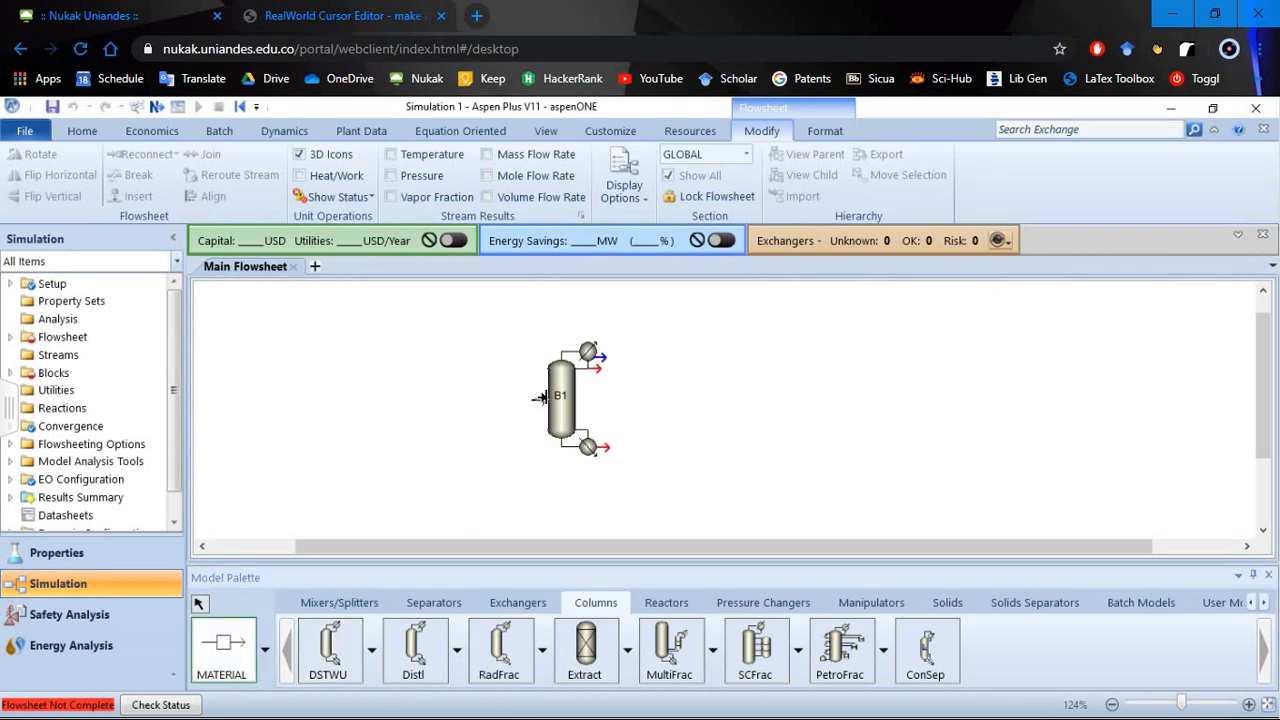
{"action": "left_click", "coordinate": [466, 399]}
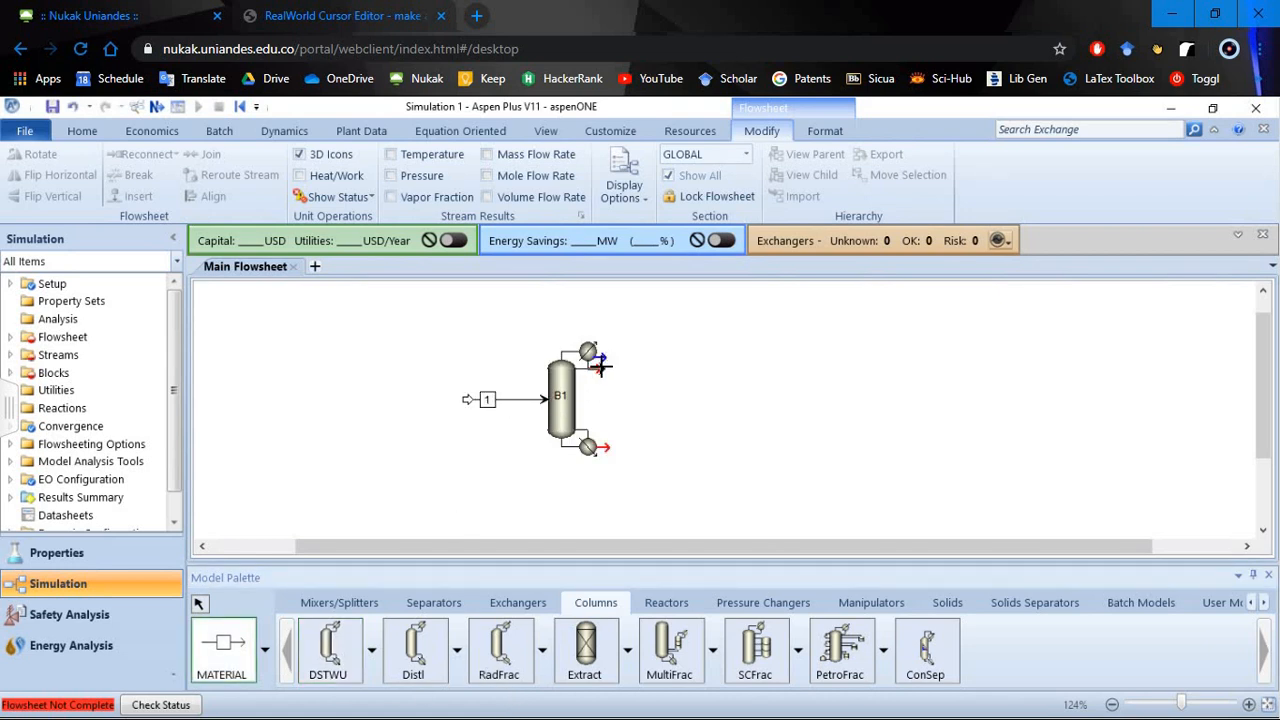
{"action": "left_click", "coordinate": [656, 370]}
{"action": "left_click", "coordinate": [597, 446]}
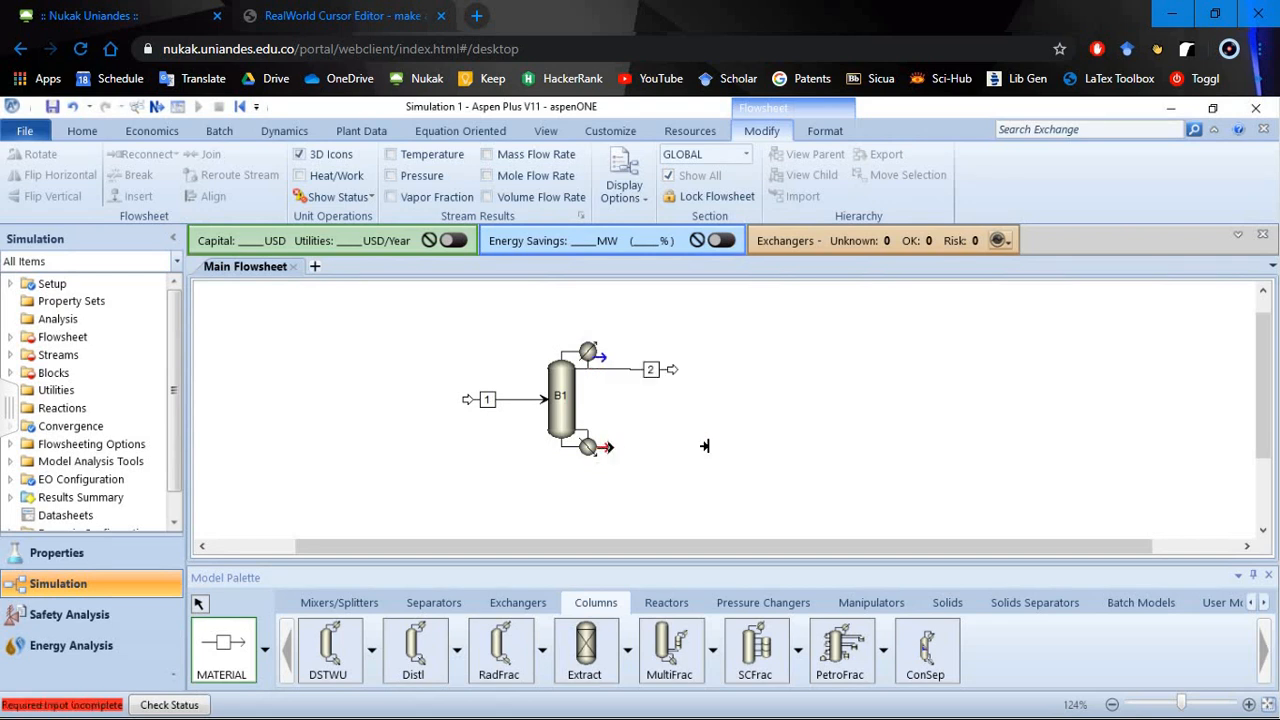
{"action": "left_click", "coordinate": [703, 446]}
{"action": "left_click", "coordinate": [199, 603]}
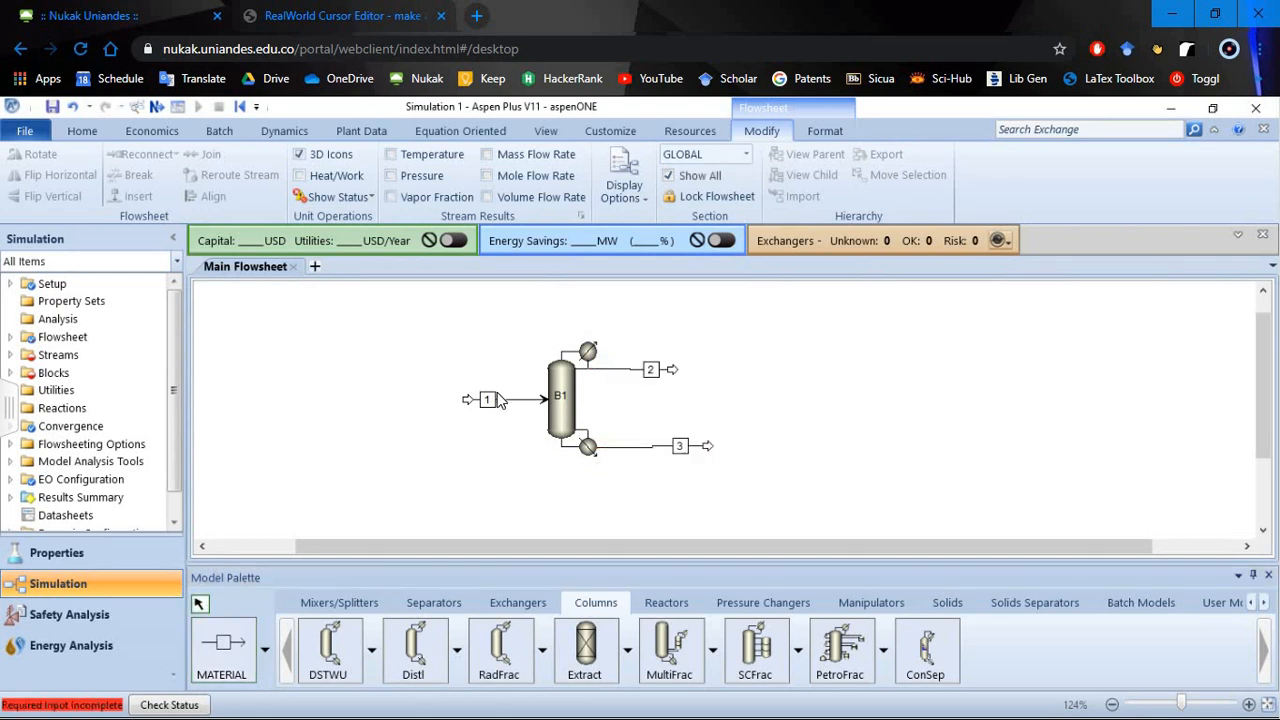
- Rename the feed stream F, the distillate stream D and the bottoms stream W
{"action": "left_click", "coordinate": [496, 402]}
{"action": "type", "text": "F"}
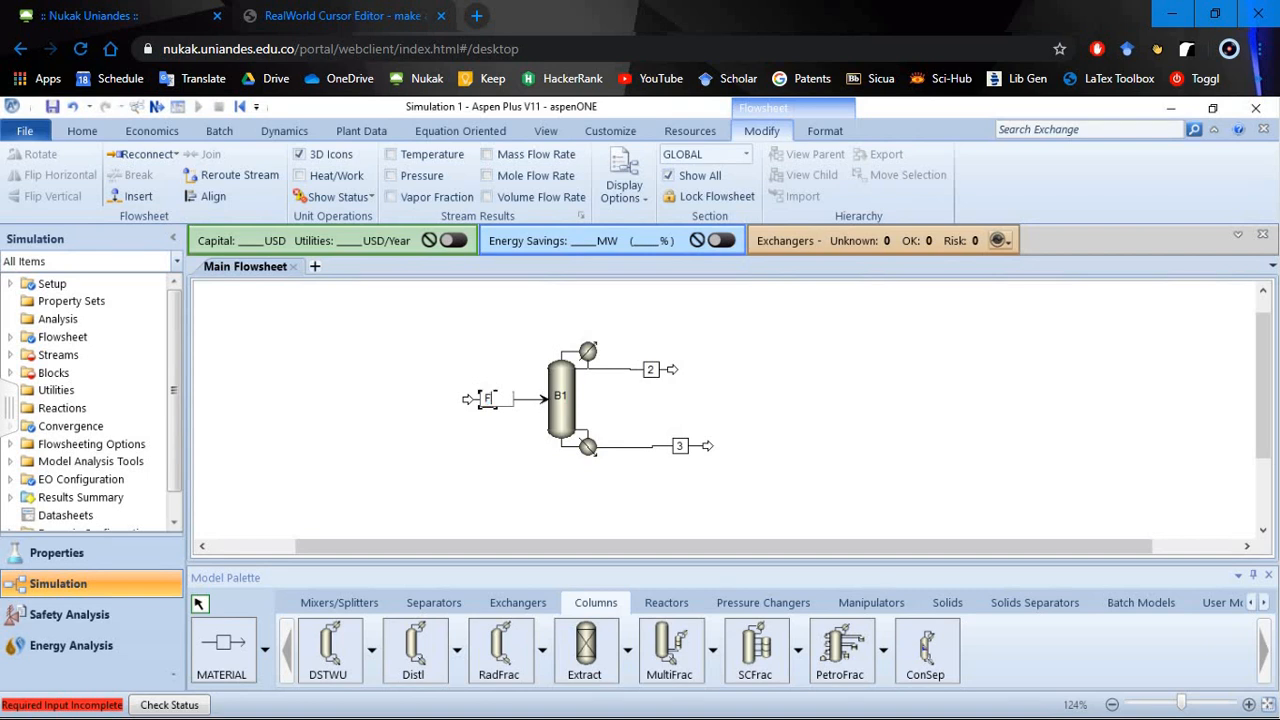
{"action": "key", "text": "Return"}
{"action": "left_click", "coordinate": [651, 371]}
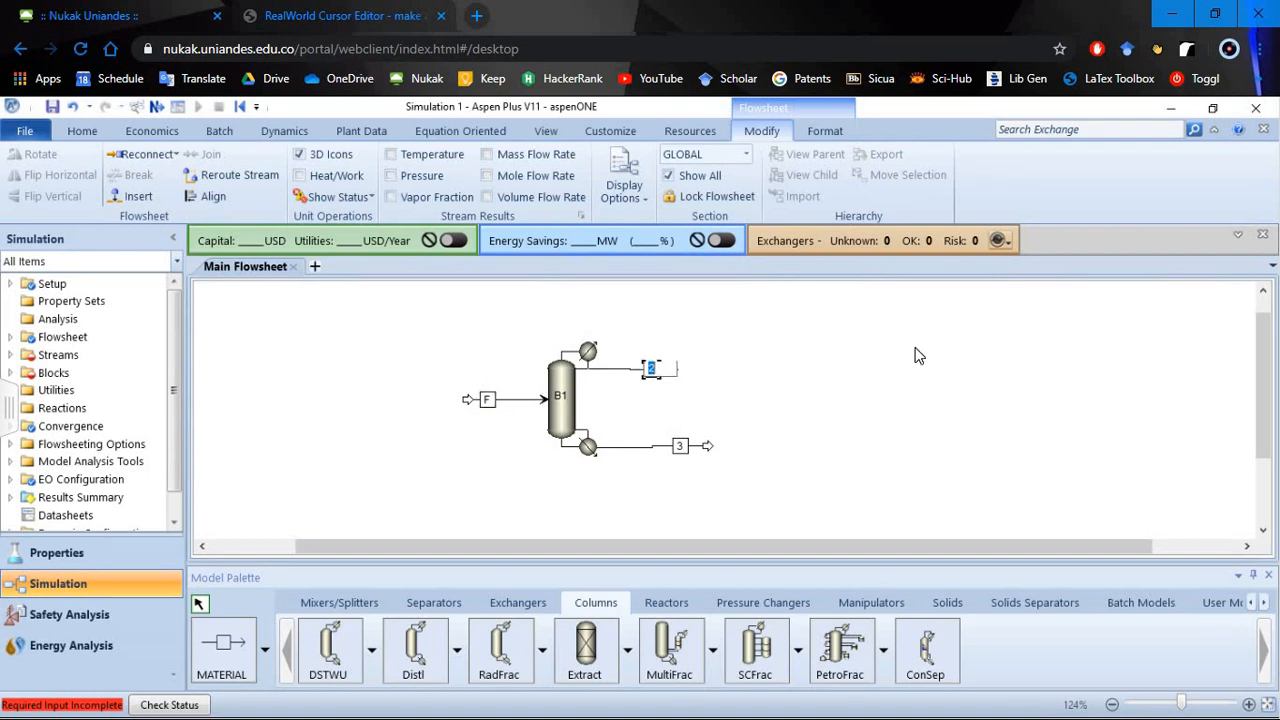
{"action": "type", "text": "D"}
{"action": "key", "text": "Return"}
{"action": "left_click", "coordinate": [684, 448]}
{"action": "type", "text": "W"}
{"action": "key", "text": "Return"}
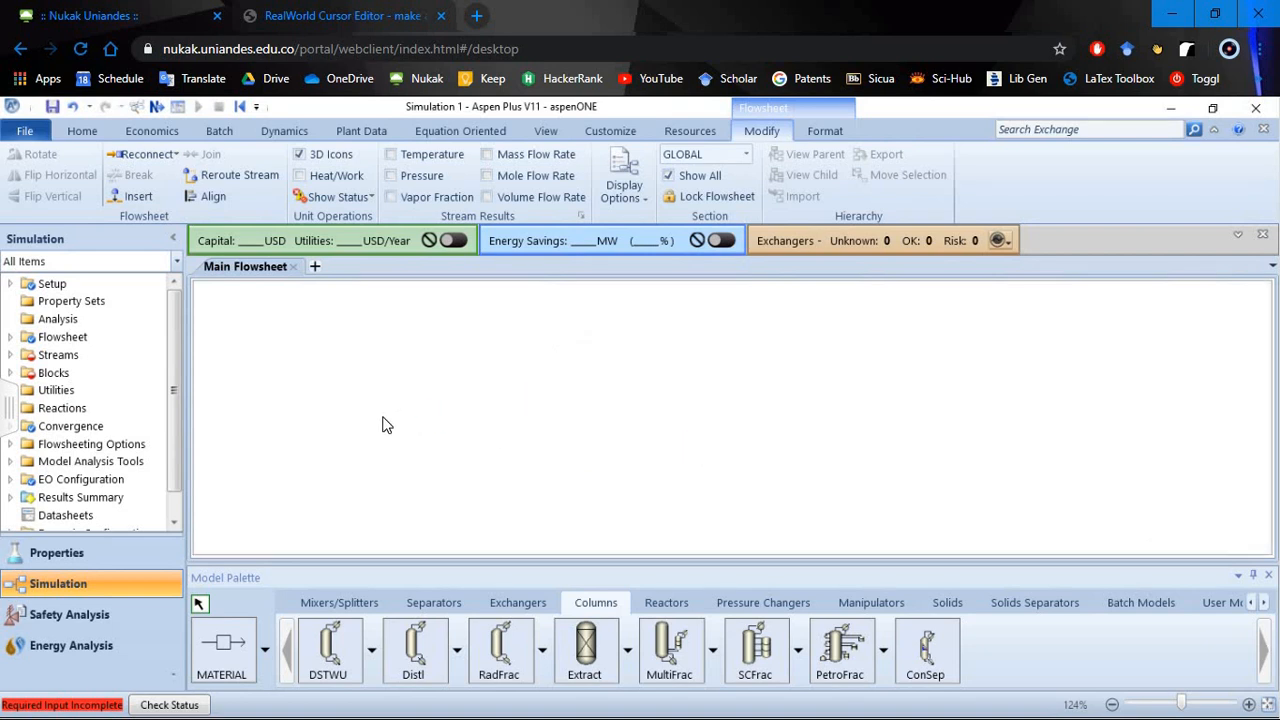
- Set feed stream F to a temperature of 20 C and a pressure of 1 atm
{"action": "type", "text": "20"}
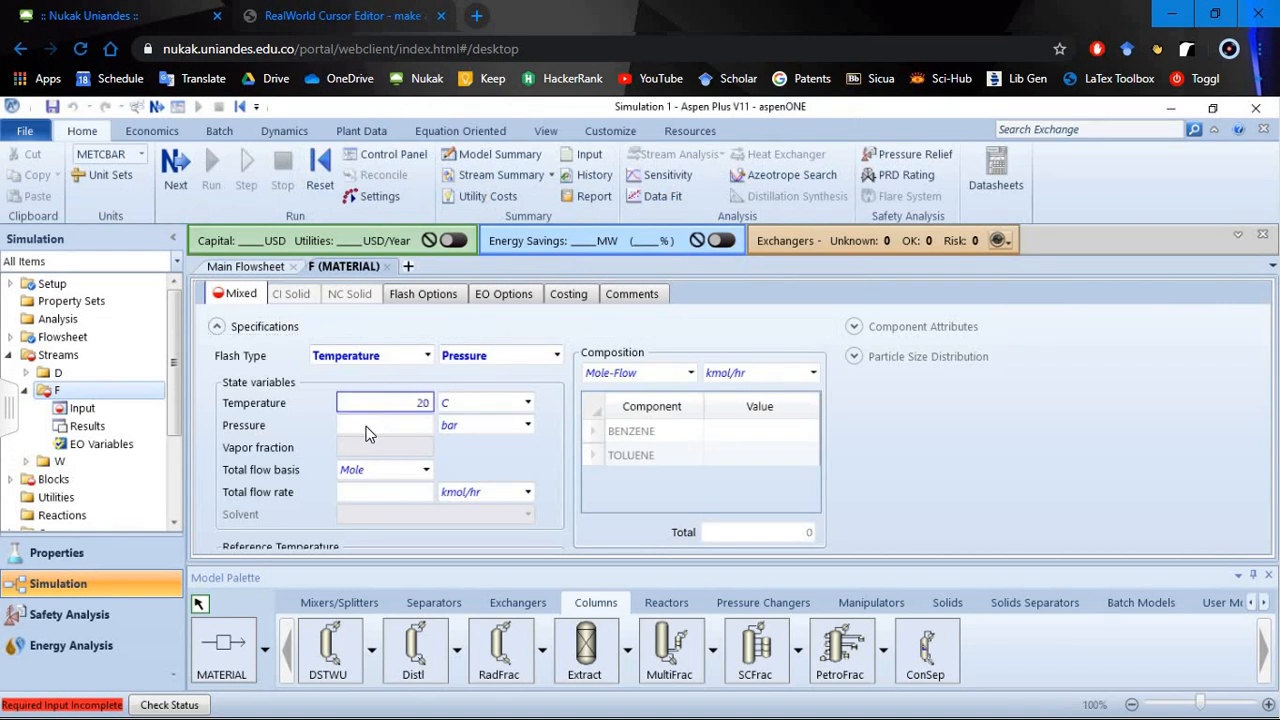
{"action": "left_click", "coordinate": [368, 430]}
{"action": "type", "text": "20"}
{"action": "key", "text": "BackSpace"}
{"action": "key", "text": "BackSpace"}
{"action": "type", "text": "1"}
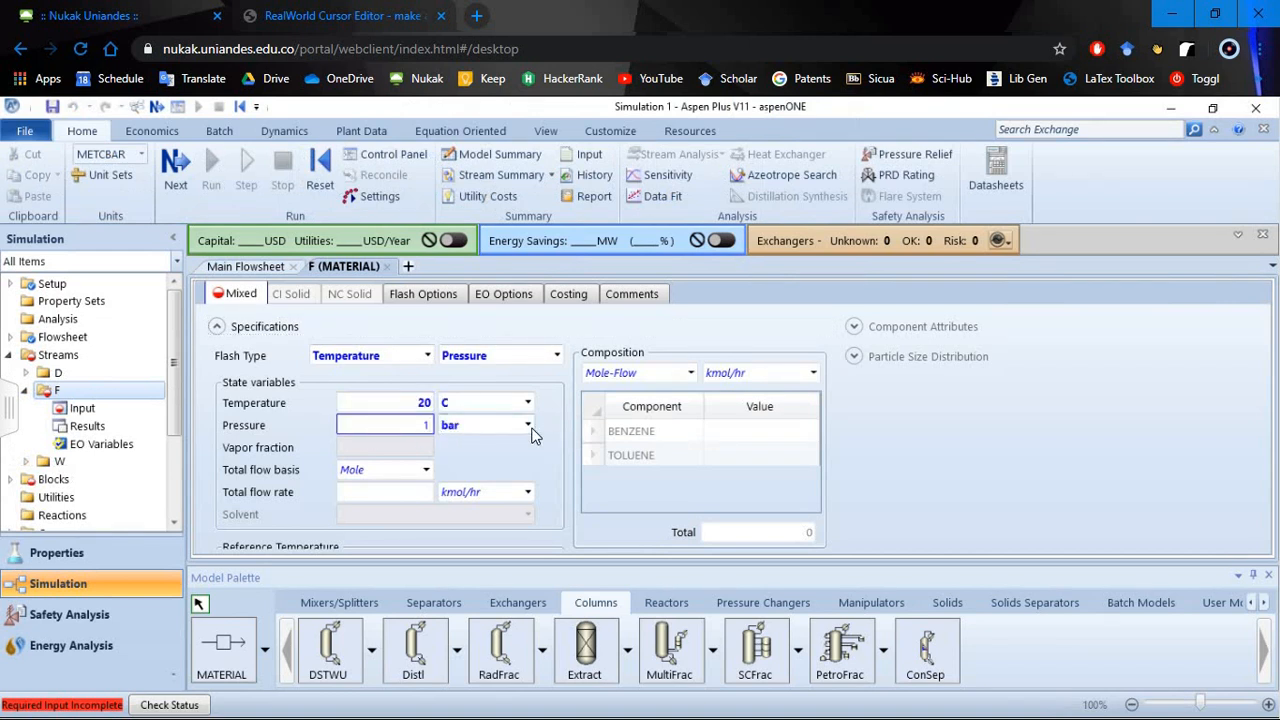
{"action": "left_click", "coordinate": [527, 425]}
{"action": "scroll", "coordinate": [490, 165], "scroll_direction": "up", "scroll_amount": 1}
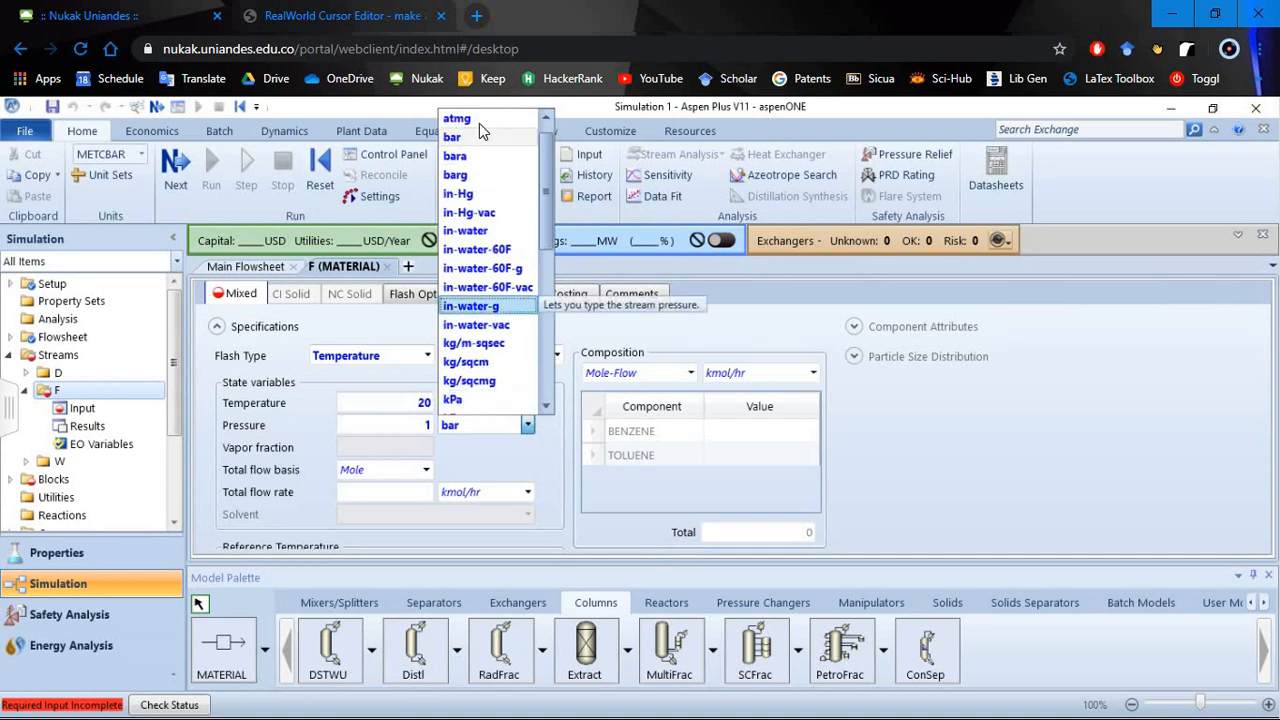
{"action": "left_click", "coordinate": [453, 118]}
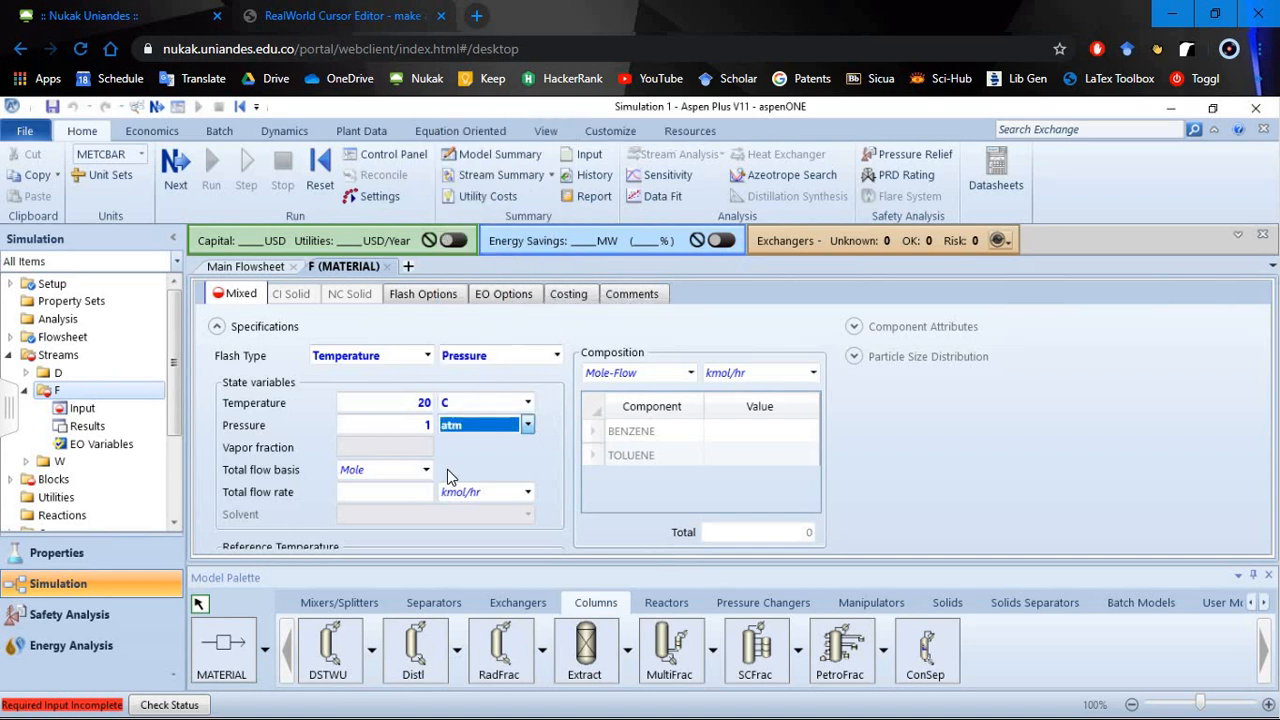
- Set the feed's total flow rate to 100 kmol/hr and its composition to Mole-Frac 0,5 benzene and 0,5 toluene
{"action": "left_click", "coordinate": [416, 495]}
{"action": "type", "text": "100"}
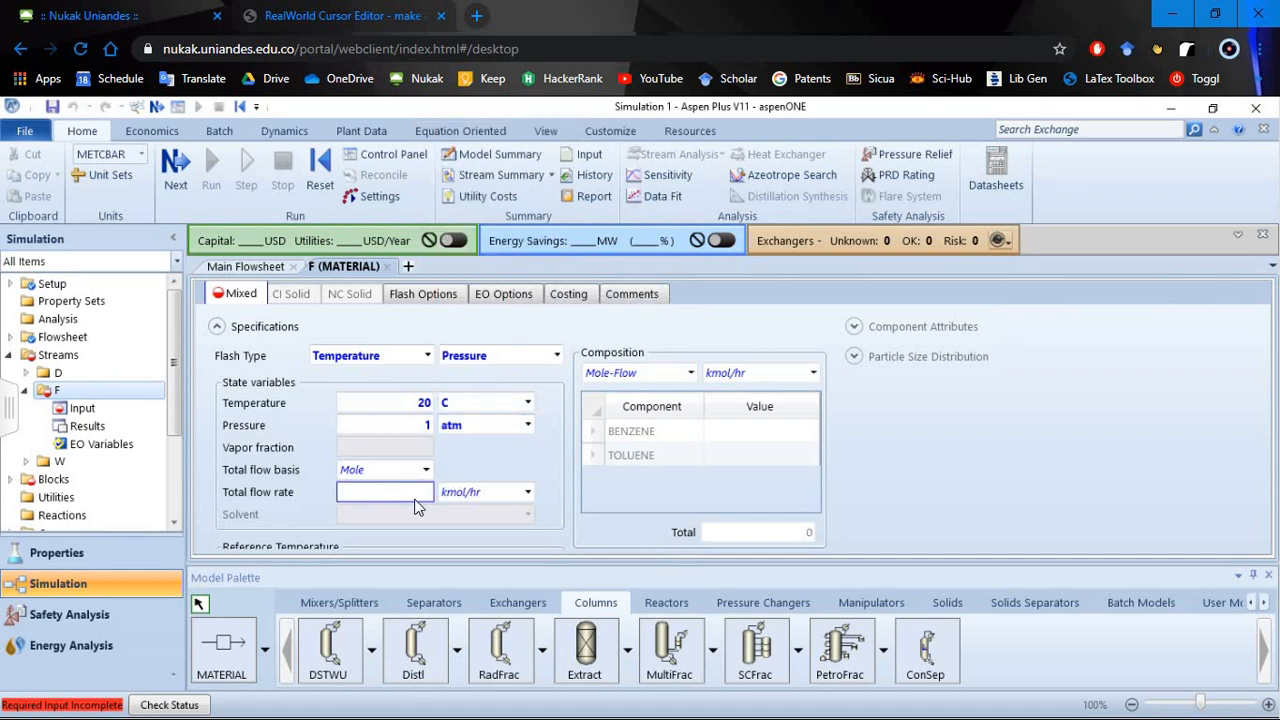
{"action": "left_click", "coordinate": [690, 373]}
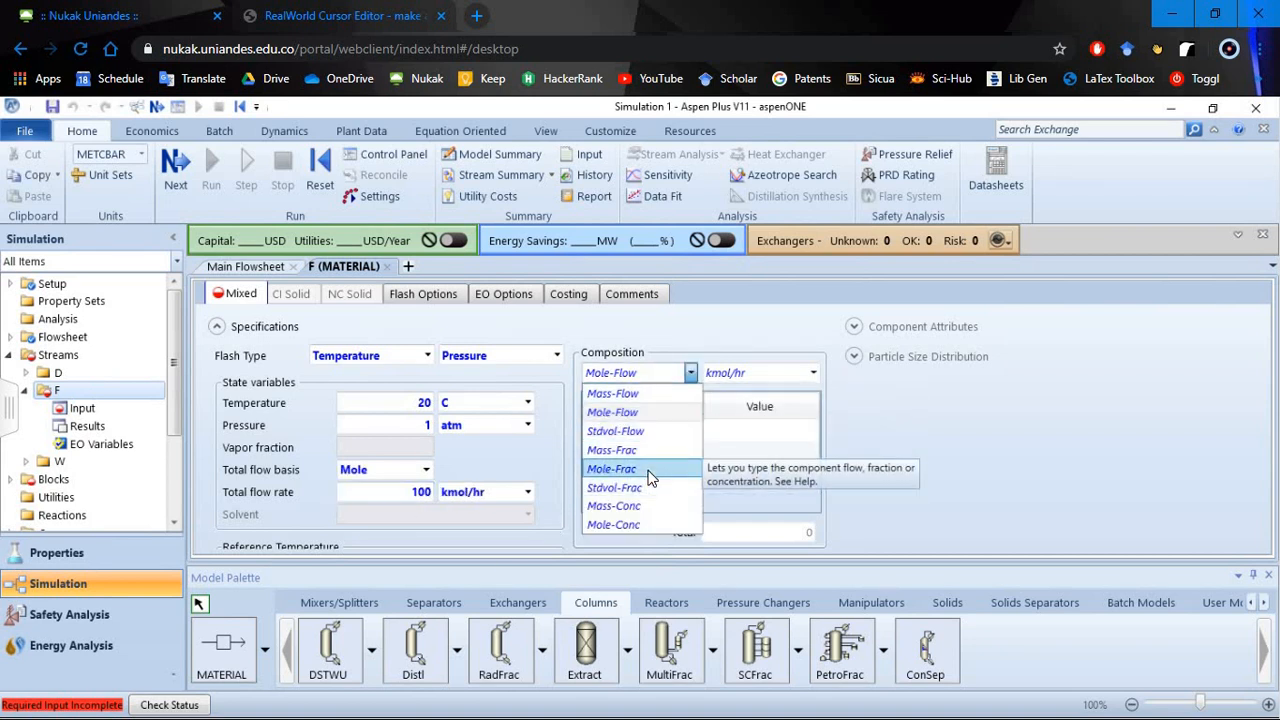
{"action": "left_click", "coordinate": [652, 469]}
{"action": "left_click", "coordinate": [750, 432]}
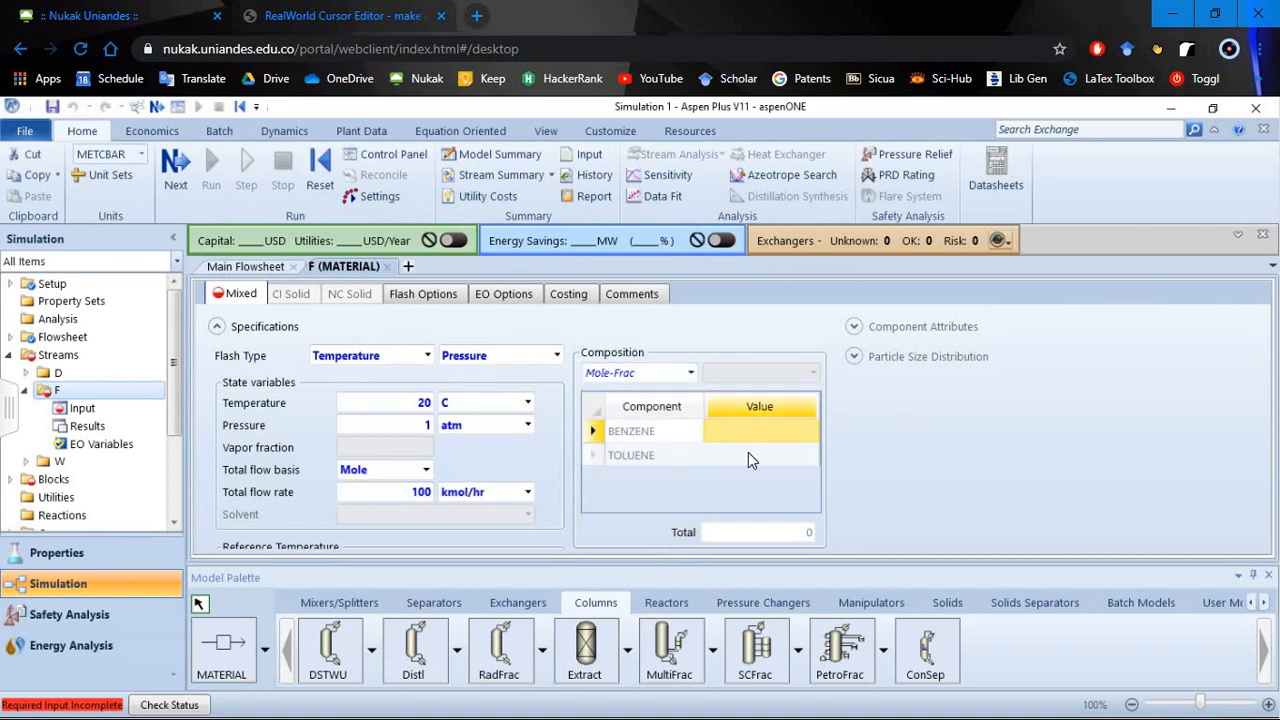
{"action": "type", "text": "0,5"}
{"action": "left_click", "coordinate": [748, 452]}
{"action": "type", "text": "0,5"}
{"action": "key", "text": "Return"}
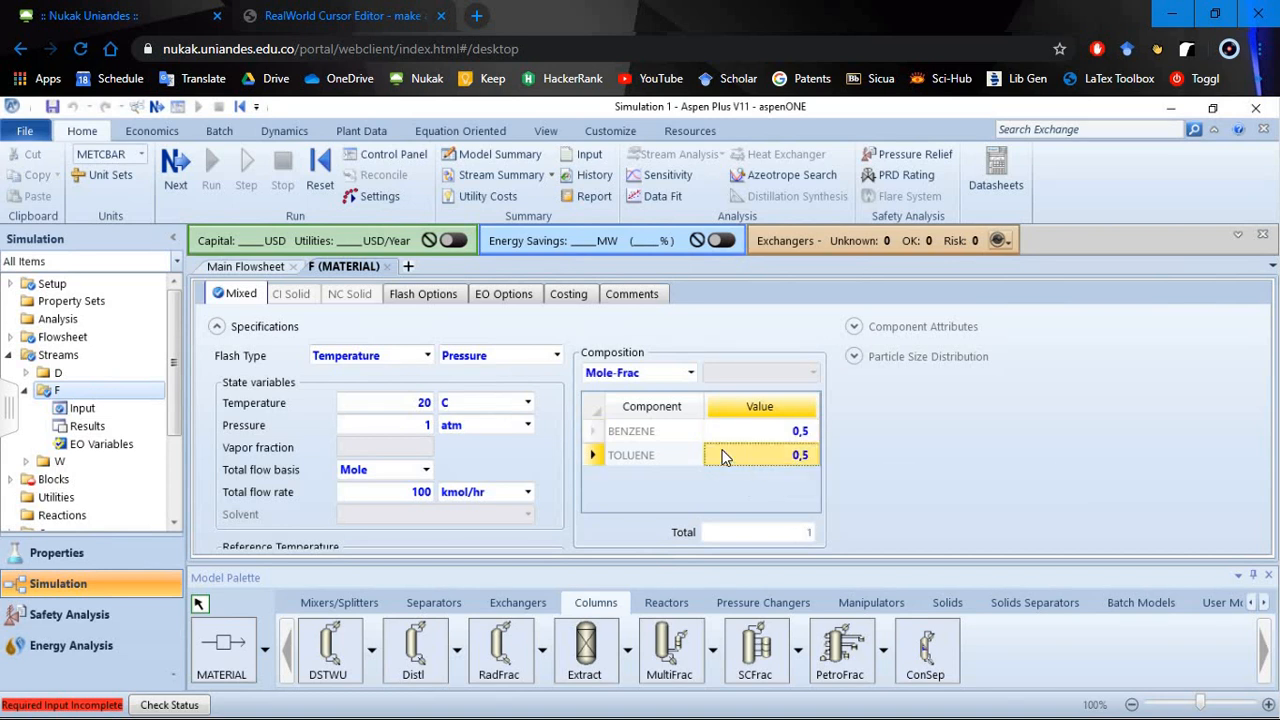
- Open the DSTWU column's specifications from the main flowsheet and set the number of stages to 7
{"action": "left_click", "coordinate": [240, 267]}
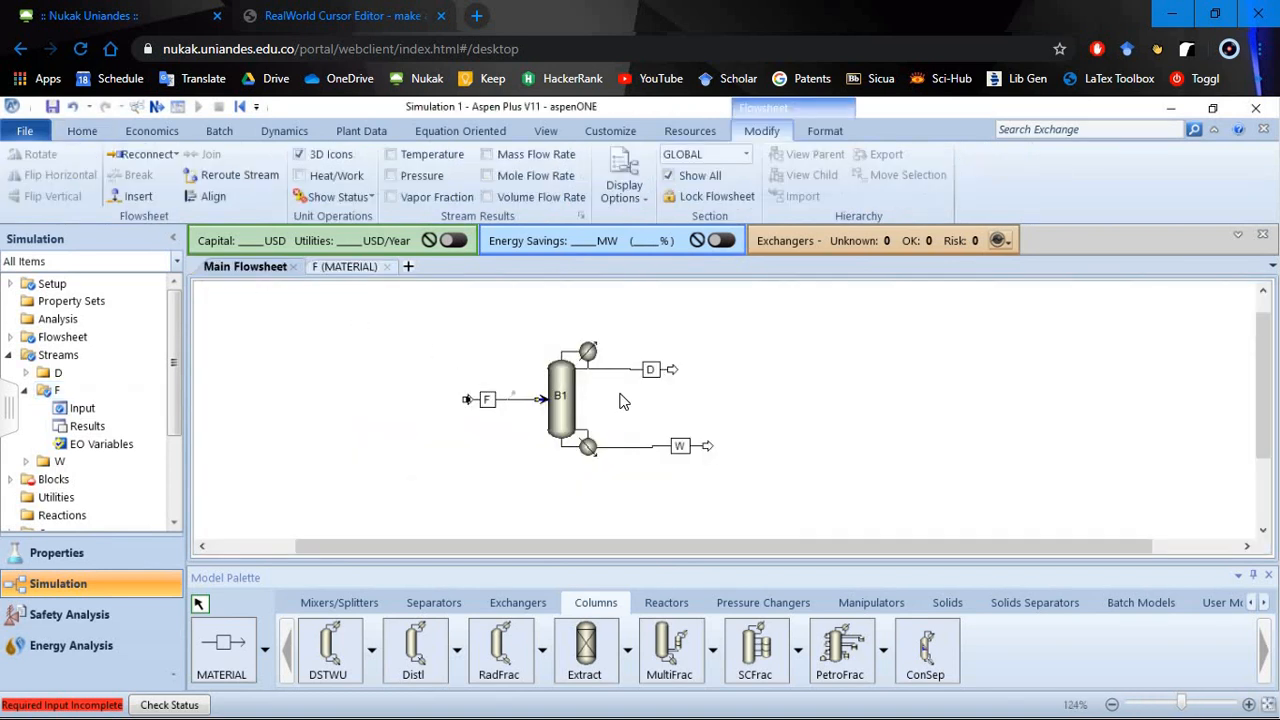
{"action": "left_click", "coordinate": [565, 393]}
{"action": "left_click", "coordinate": [562, 376]}
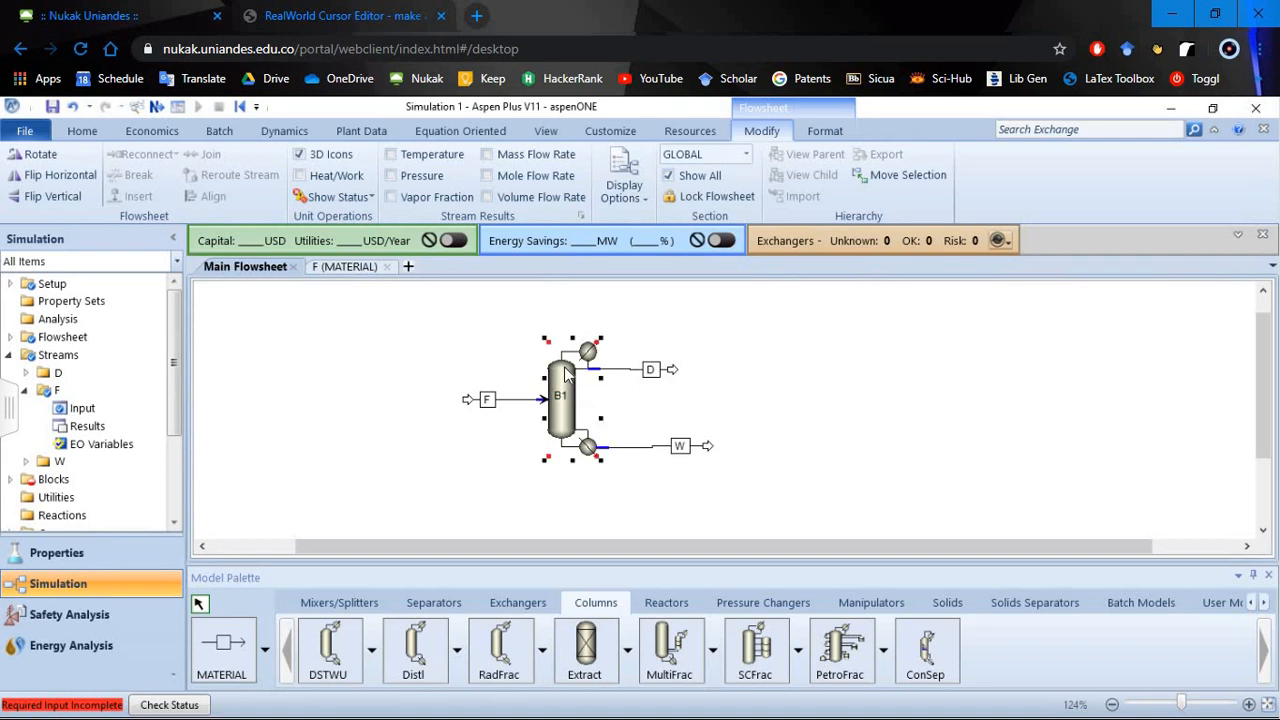
{"action": "double_click", "coordinate": [559, 379]}
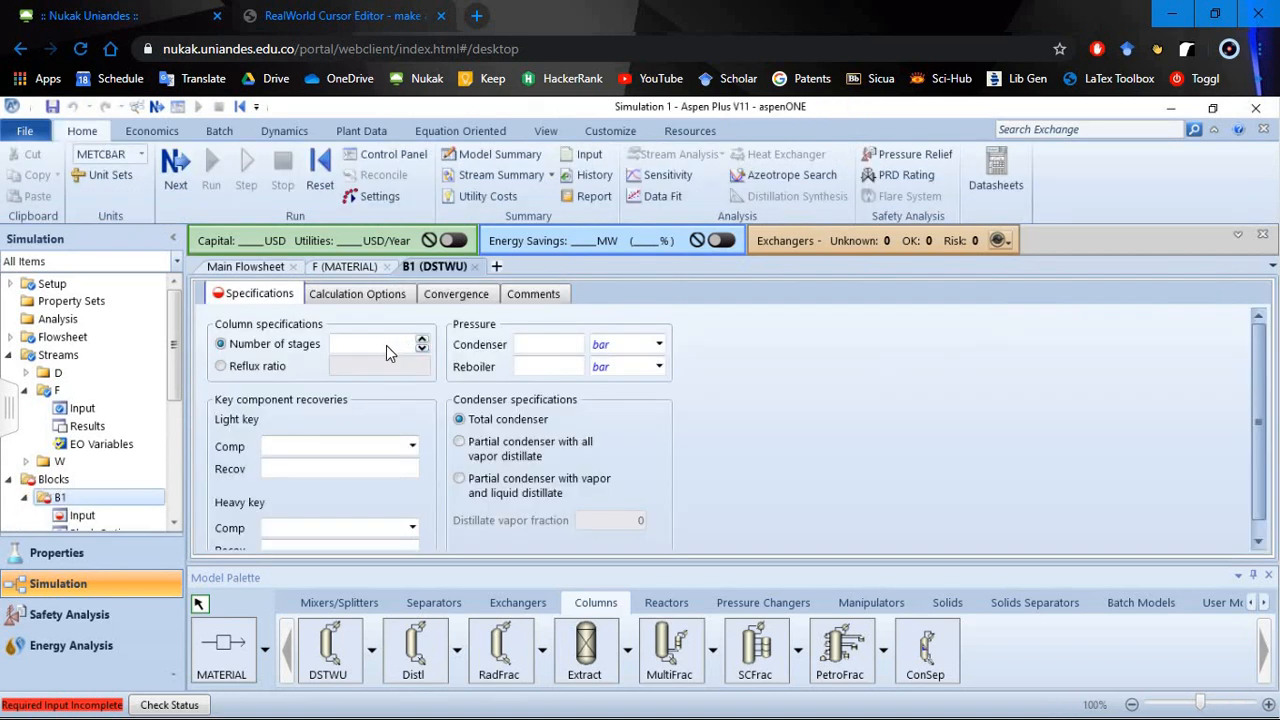
{"action": "left_click", "coordinate": [388, 344]}
{"action": "type", "text": "7"}
{"action": "left_click", "coordinate": [401, 384]}
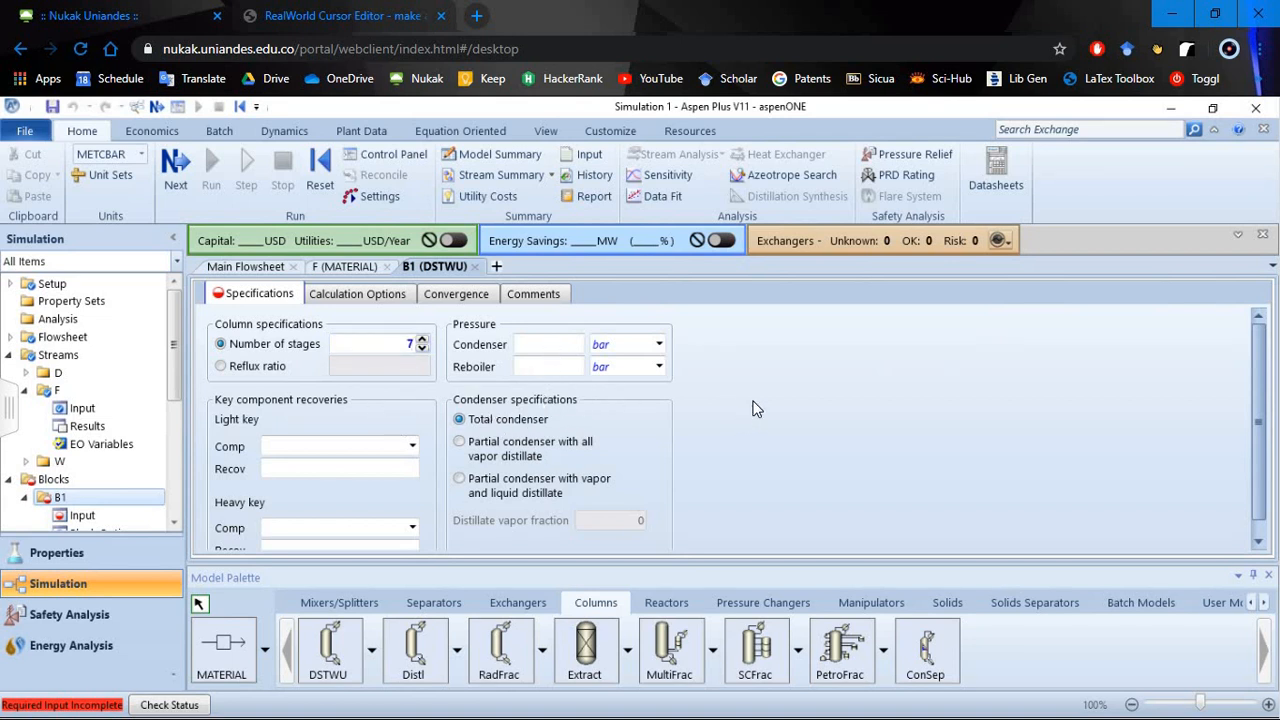
- Enter 30 as the column's condenser pressure and 35 as its reboiler pressure
{"action": "left_click", "coordinate": [550, 344]}
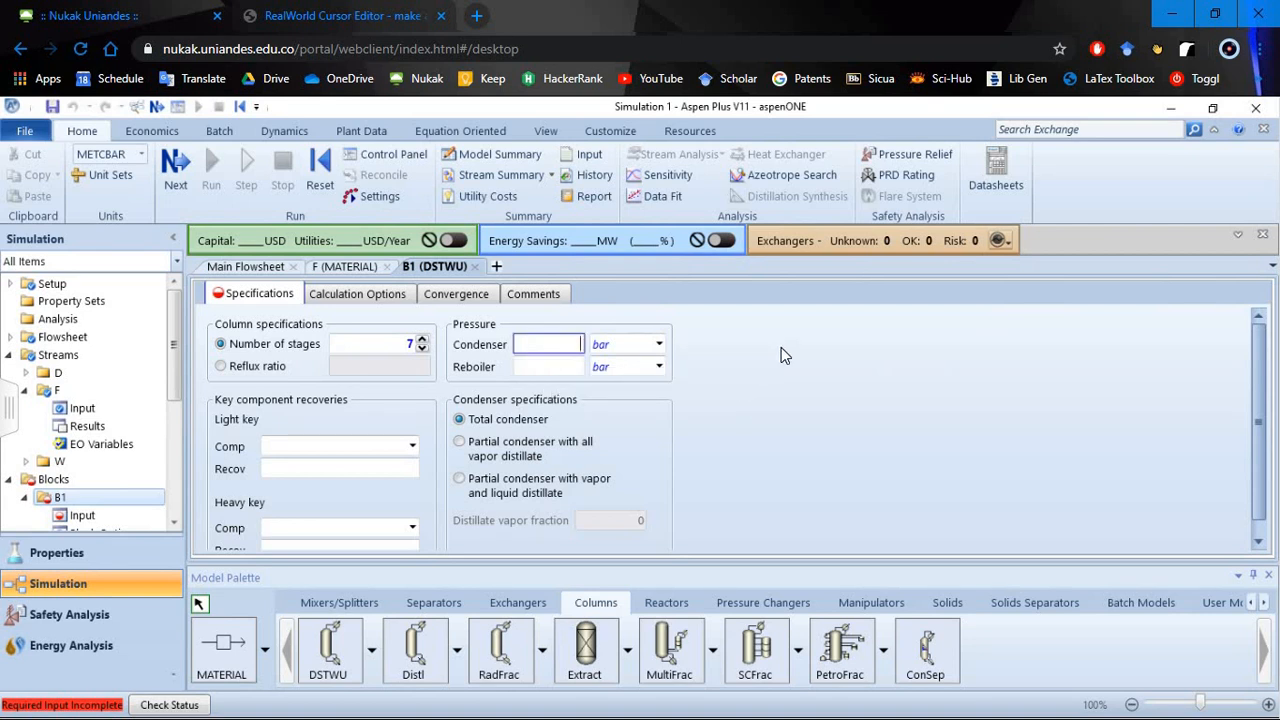
{"action": "type", "text": "30"}
{"action": "key", "text": "Return"}
{"action": "left_click", "coordinate": [558, 370]}
{"action": "type", "text": "35"}
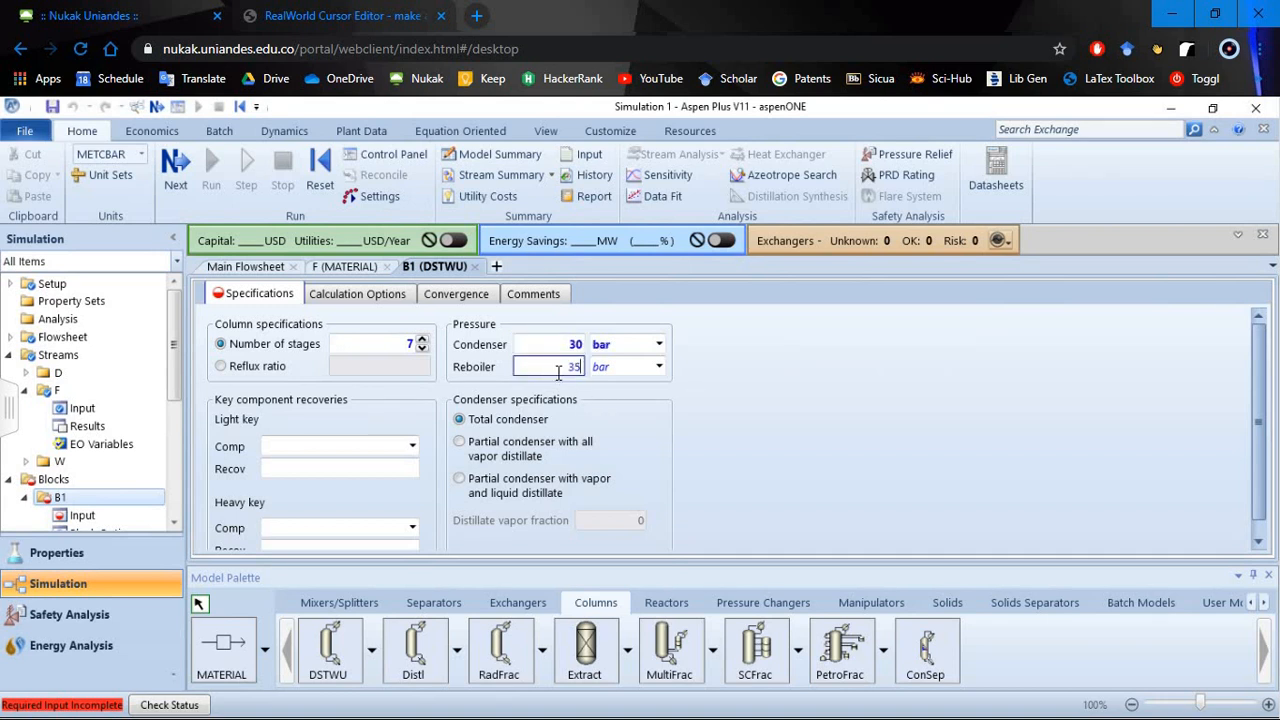
{"action": "key", "text": "Return"}
- Change the units of both the condenser and reboiler pressures to psia
{"action": "left_click", "coordinate": [659, 344]}
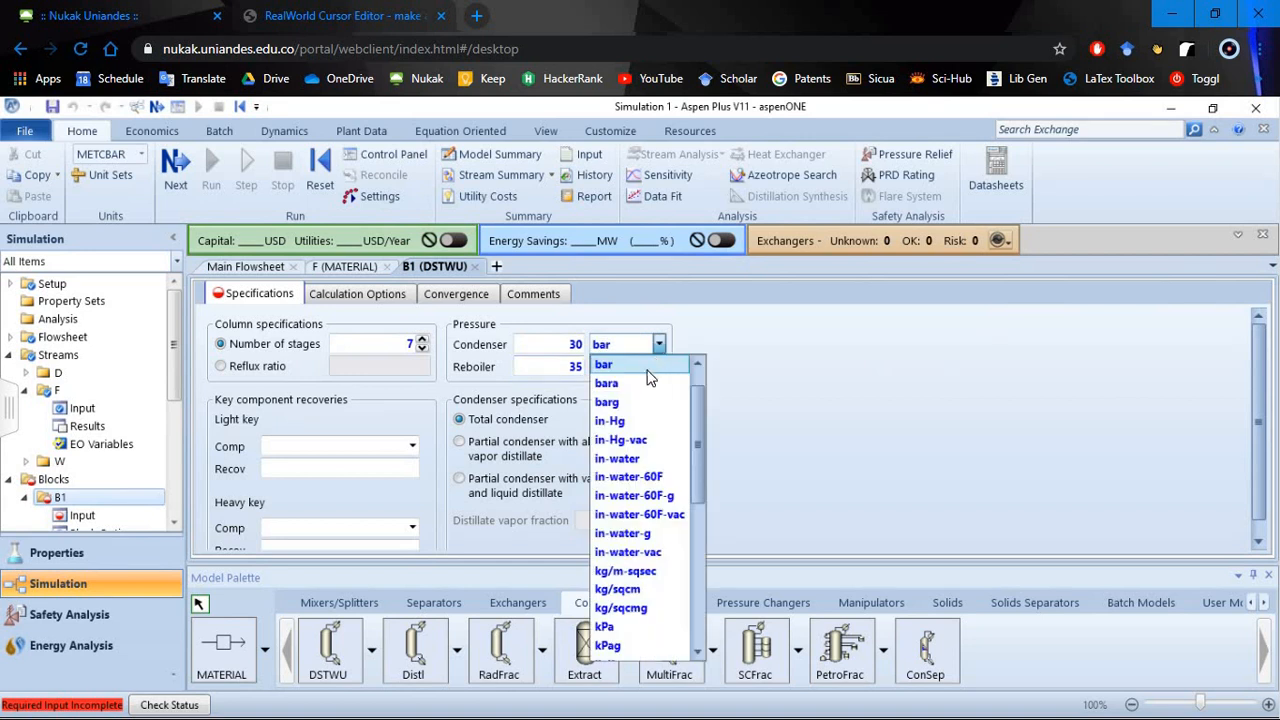
{"action": "scroll", "coordinate": [628, 620], "scroll_direction": "down", "scroll_amount": 4}
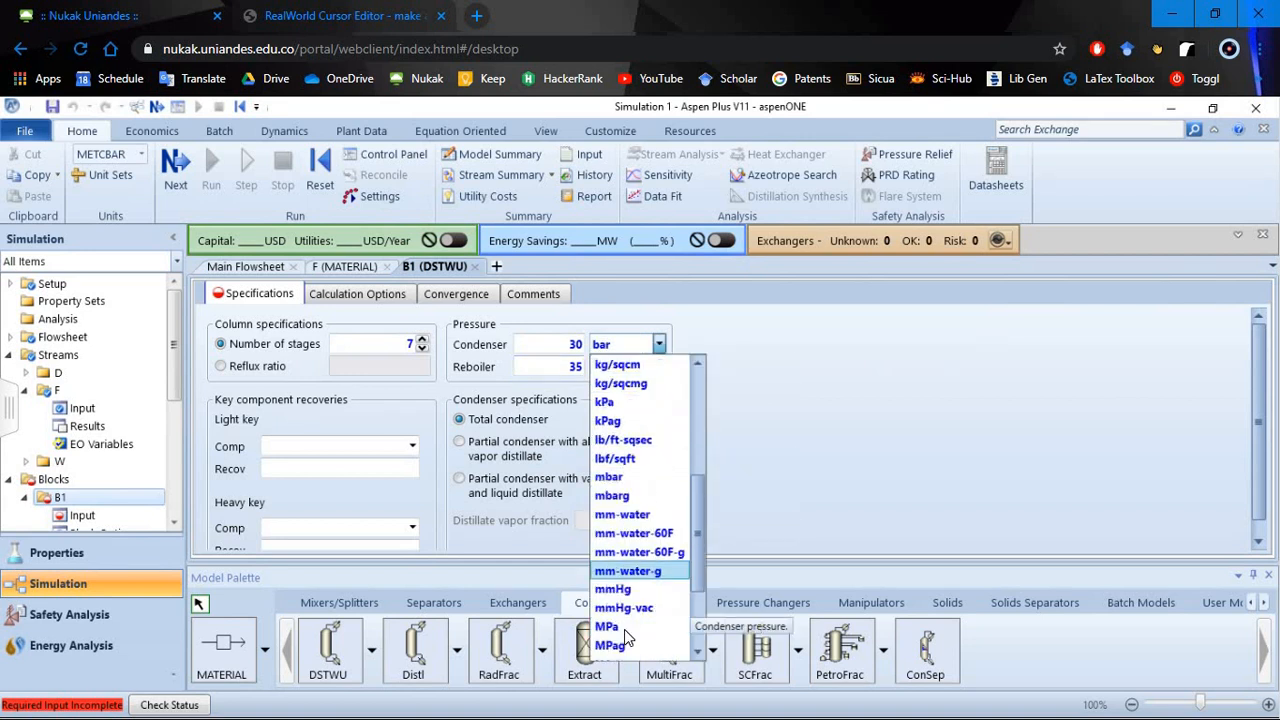
{"action": "scroll", "coordinate": [626, 630], "scroll_direction": "down", "scroll_amount": 3}
{"action": "left_click", "coordinate": [625, 606]}
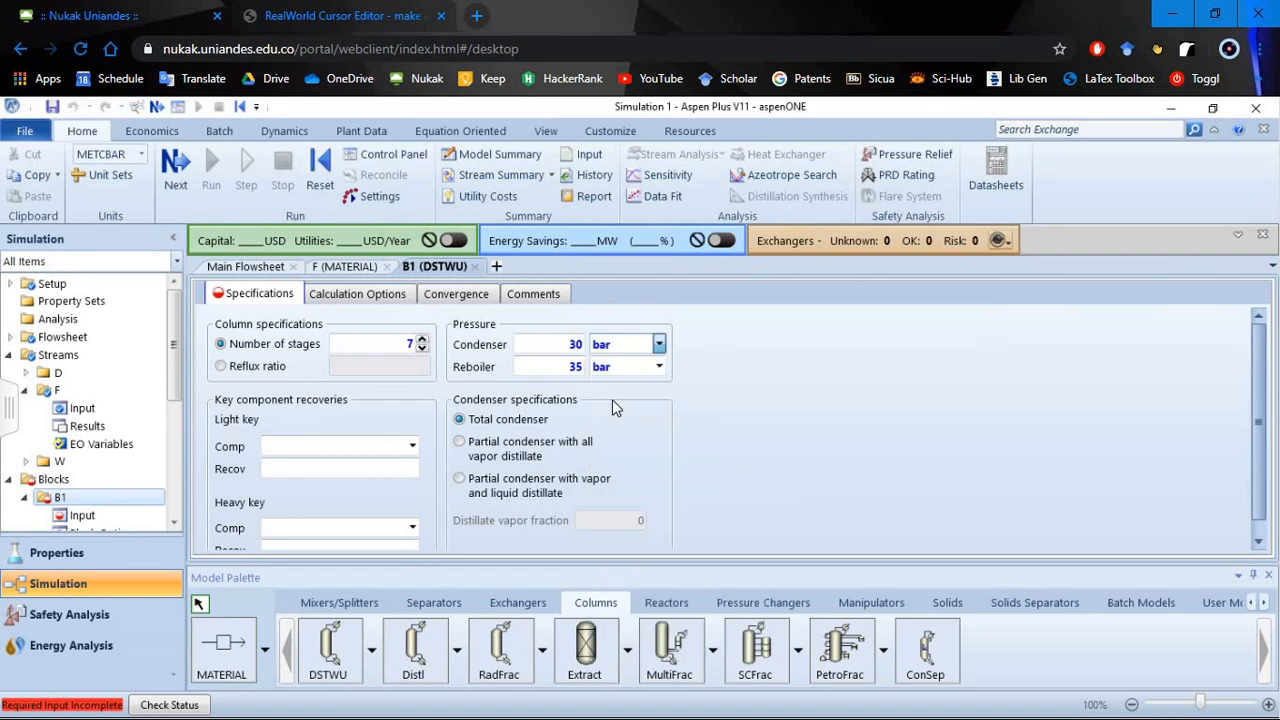
{"action": "left_click", "coordinate": [658, 367]}
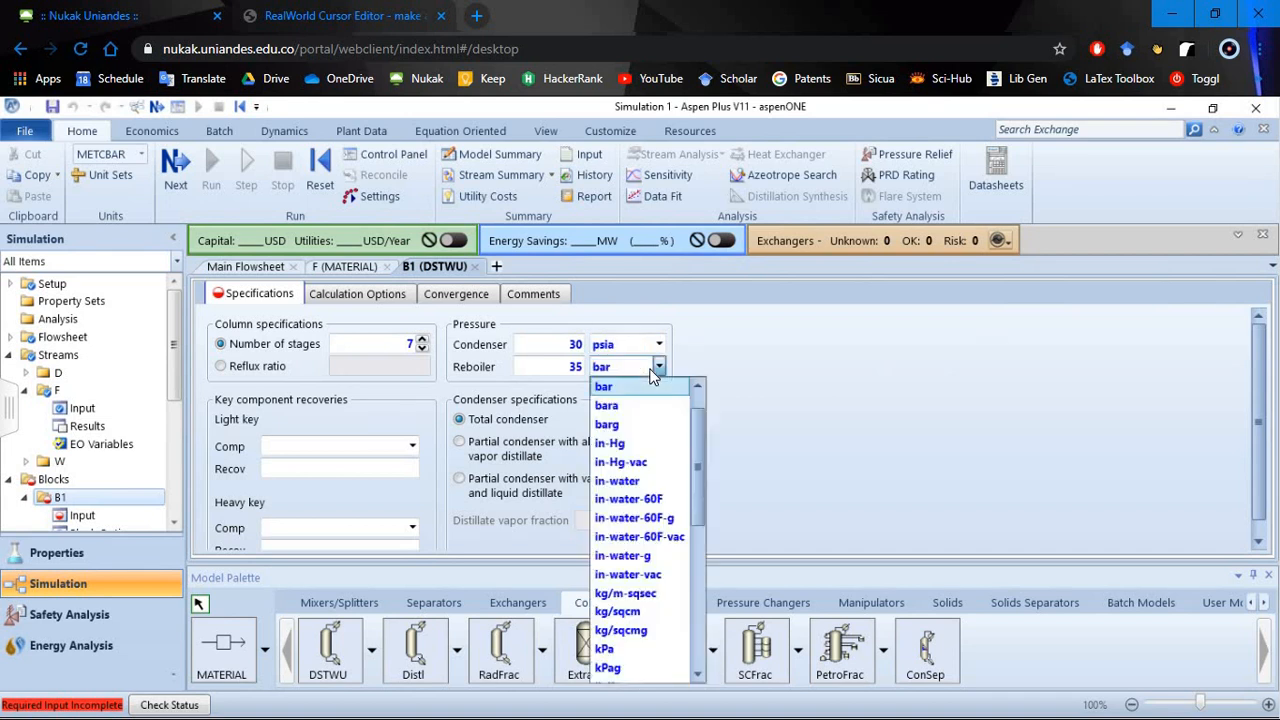
{"action": "type", "text": "psia"}
{"action": "key", "text": "Return"}
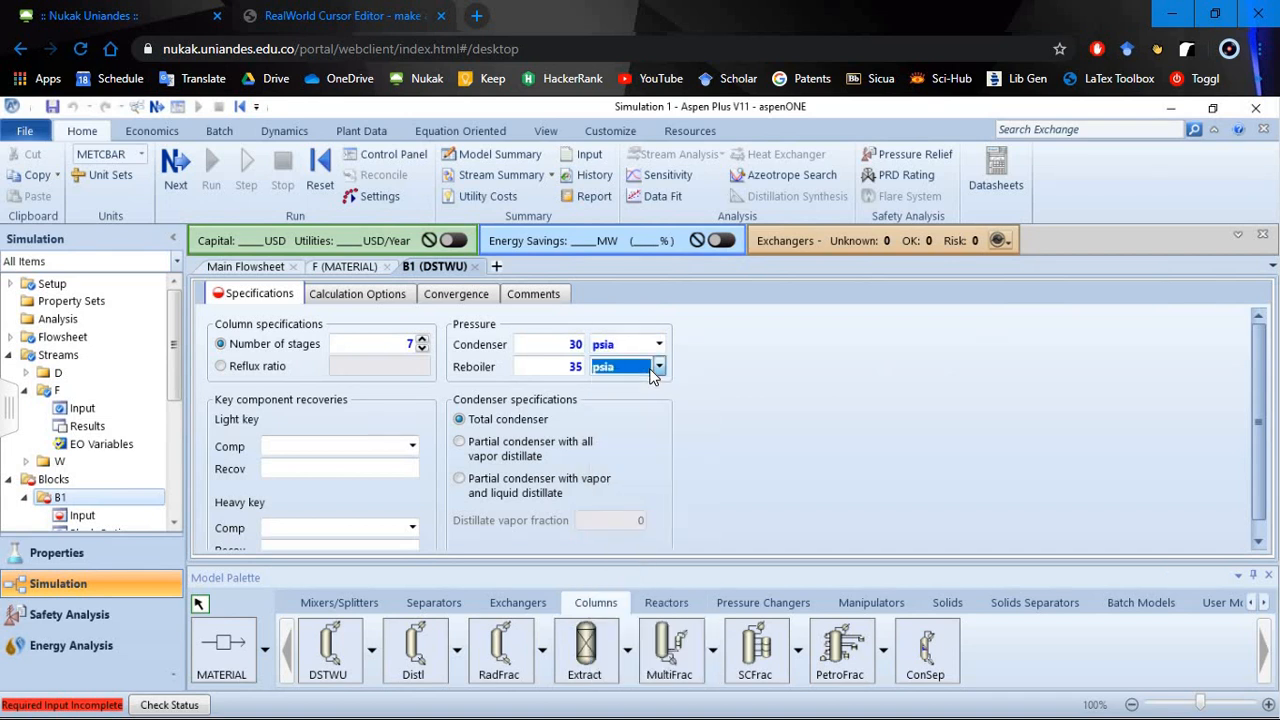
- Choose BENZENE as the light key component and TOLUENE as the heavy key component
{"action": "left_click", "coordinate": [412, 446]}
{"action": "left_click", "coordinate": [385, 467]}
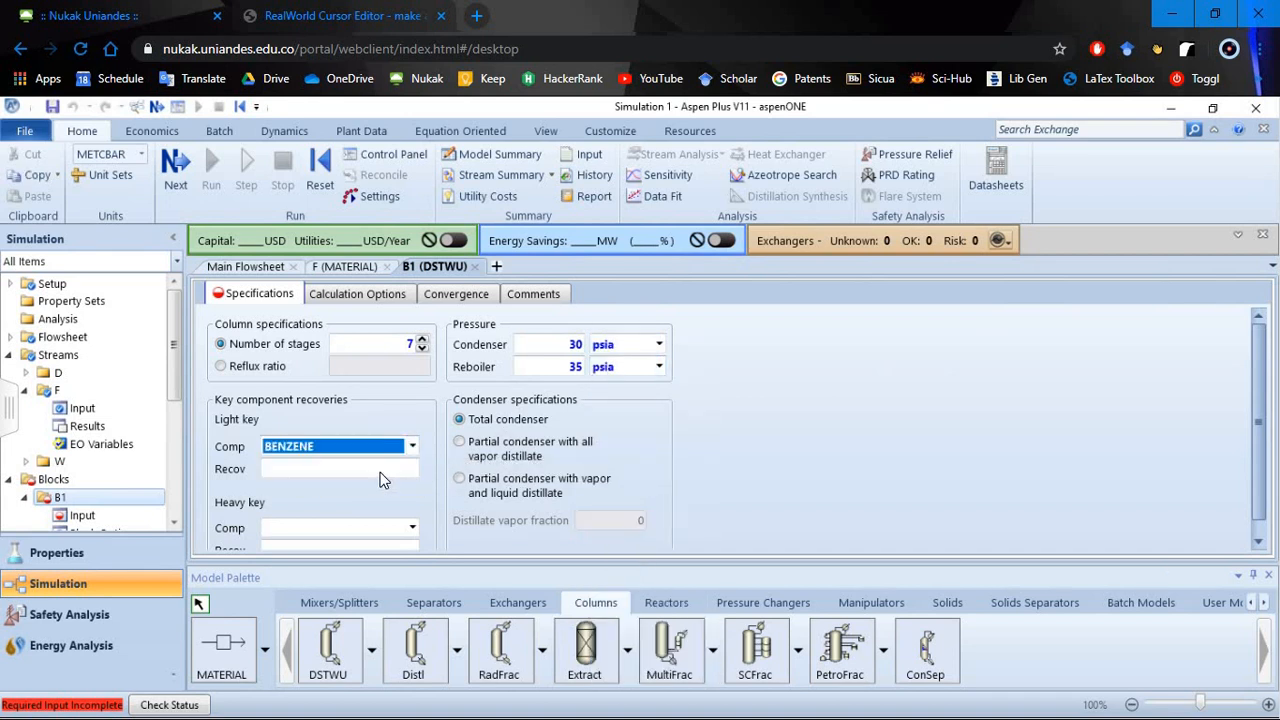
{"action": "left_click", "coordinate": [384, 469]}
{"action": "left_click", "coordinate": [382, 529]}
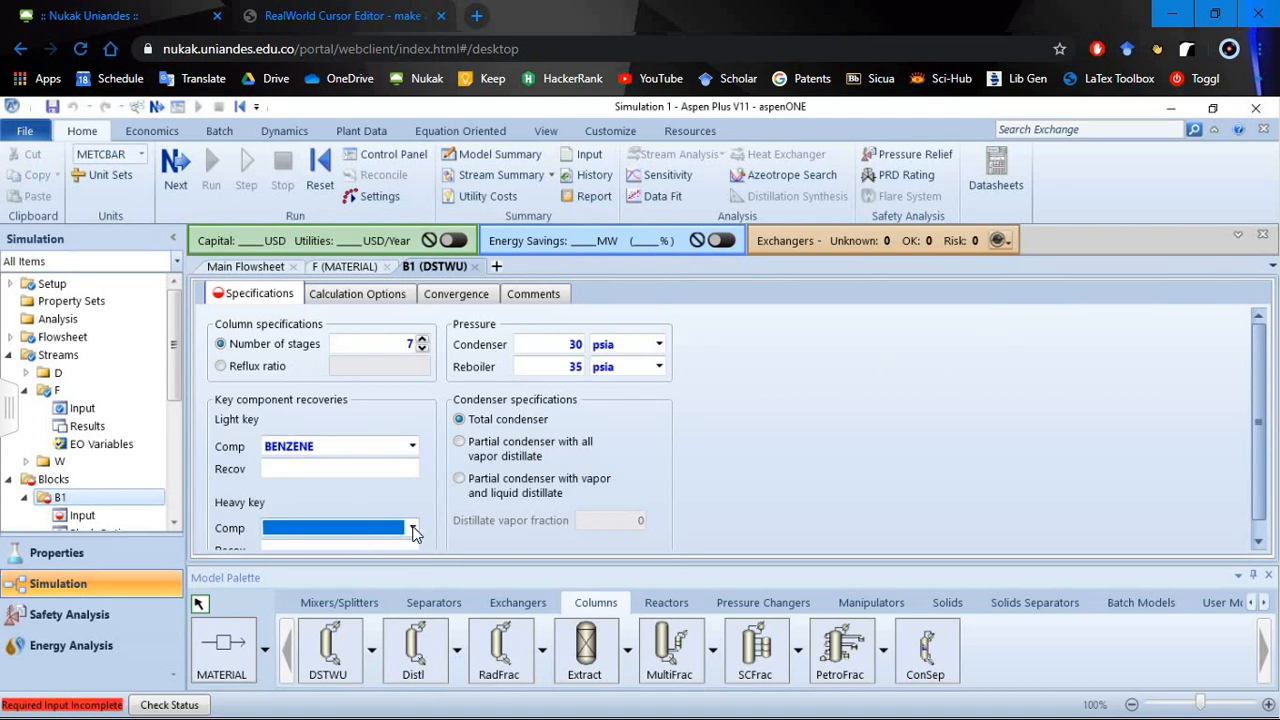
{"action": "scroll", "coordinate": [410, 485], "scroll_direction": "down", "scroll_amount": 1}
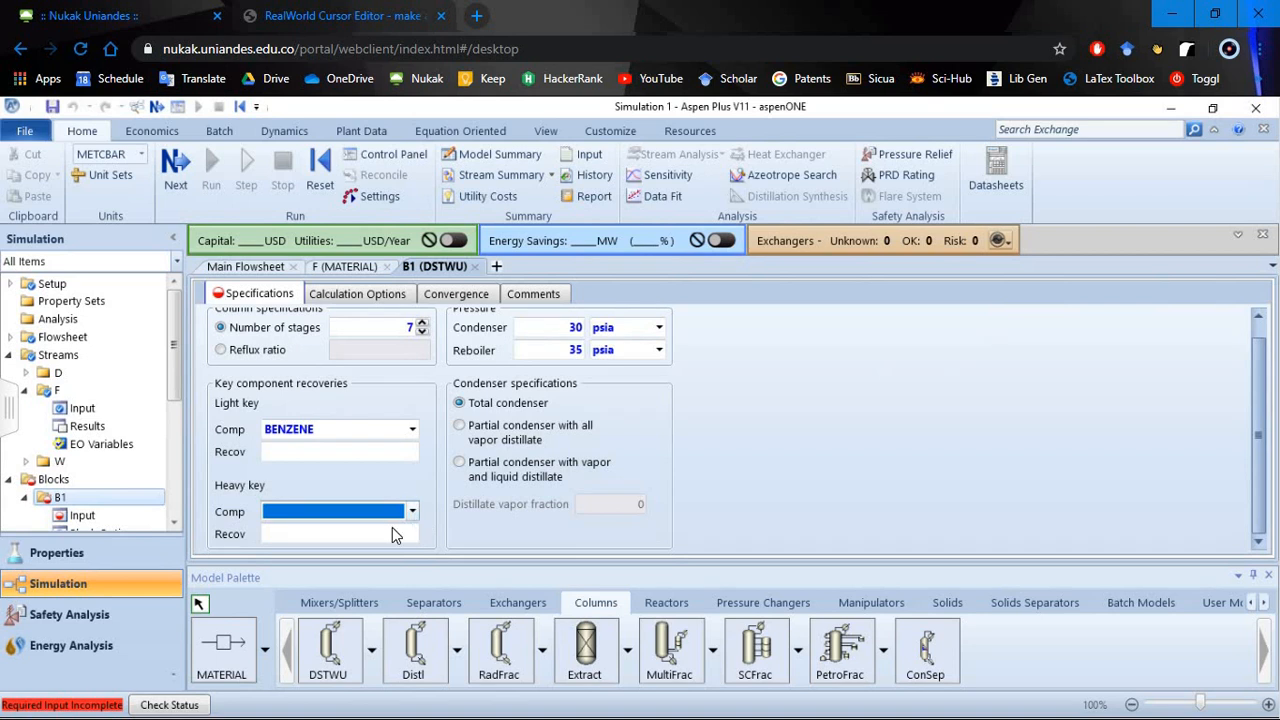
{"action": "left_click", "coordinate": [411, 511]}
{"action": "left_click", "coordinate": [350, 550]}
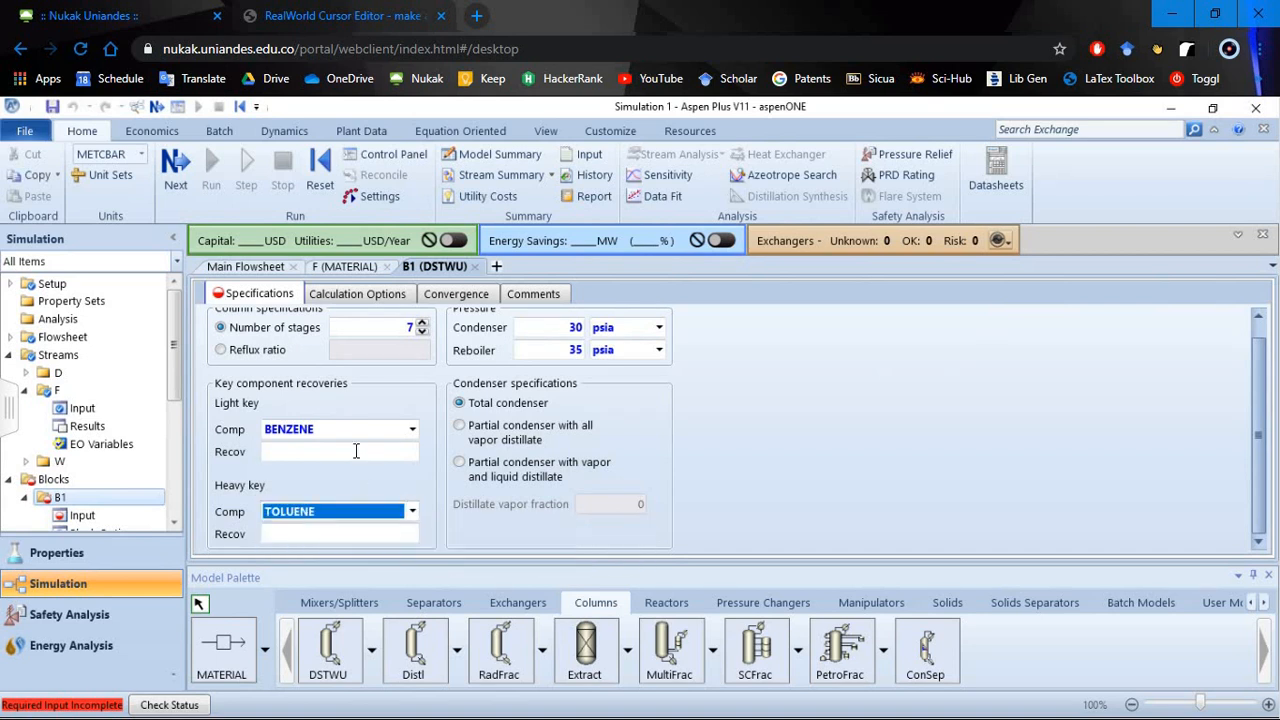
- Set the key component recoveries to 0,8 for benzene and 0,2 for toluene
{"action": "left_click", "coordinate": [356, 450]}
{"action": "type", "text": "0,8"}
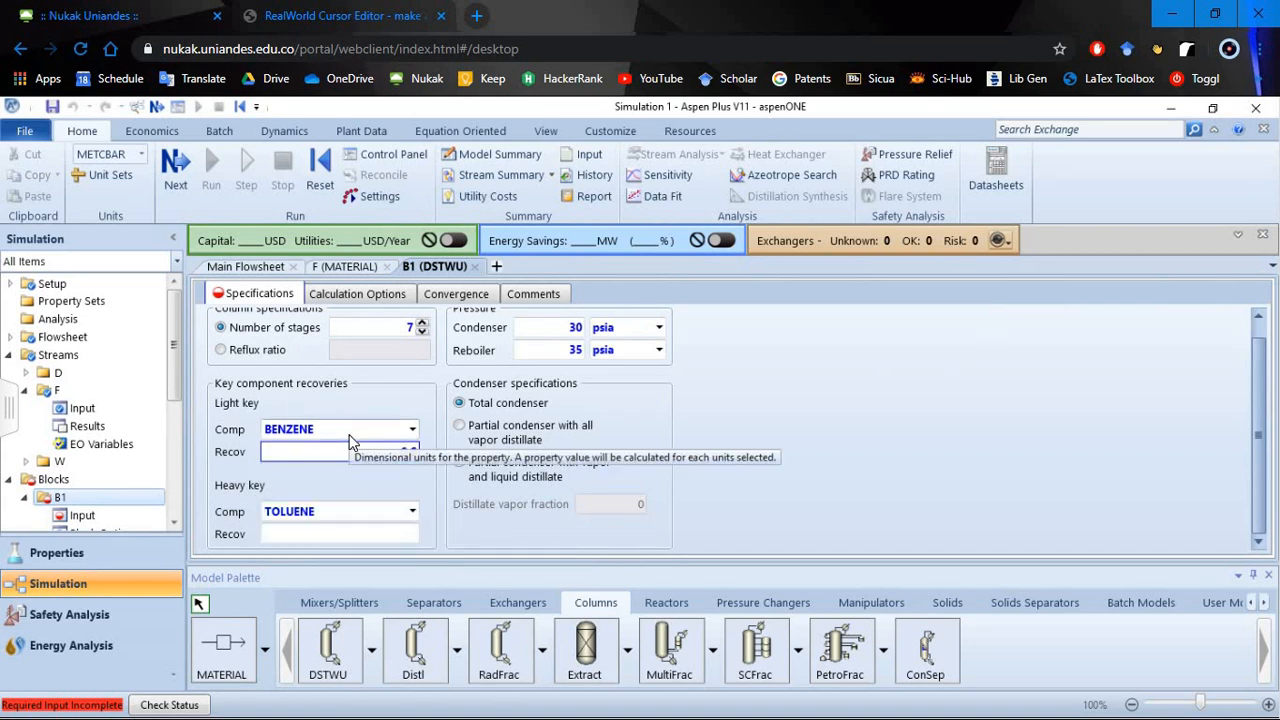
{"action": "left_click", "coordinate": [350, 536]}
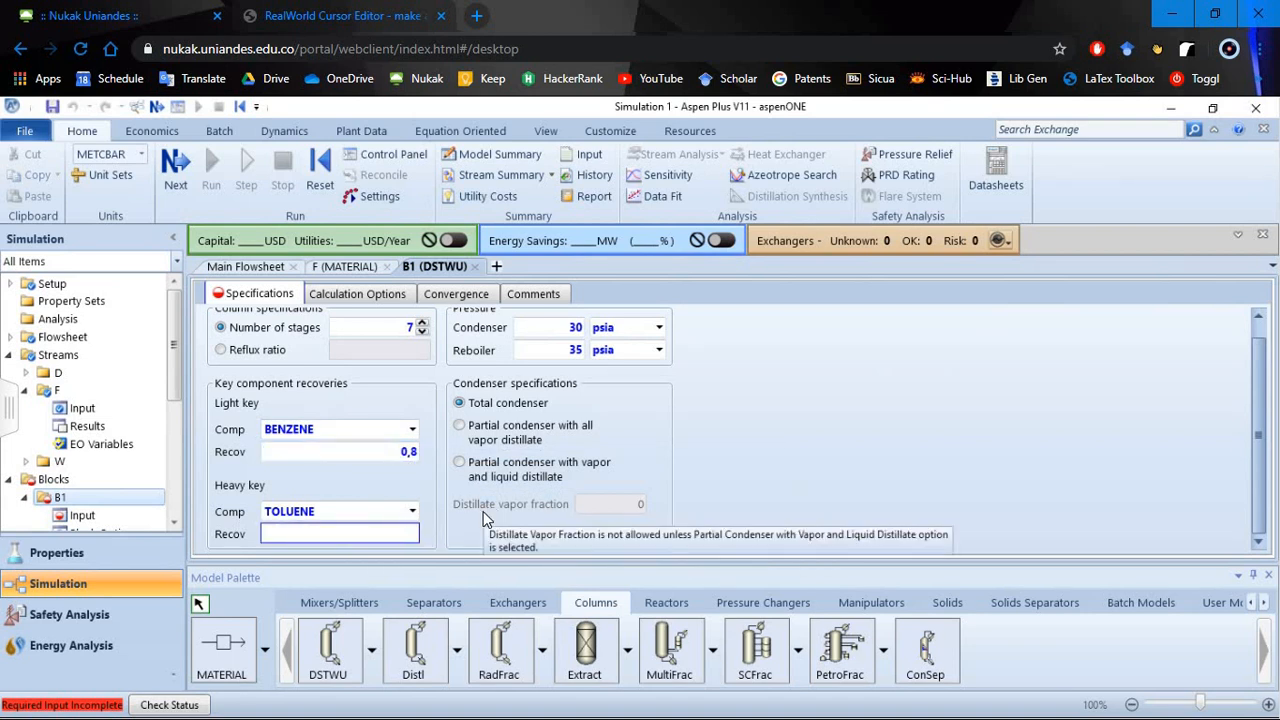
{"action": "type", "text": "0,2"}
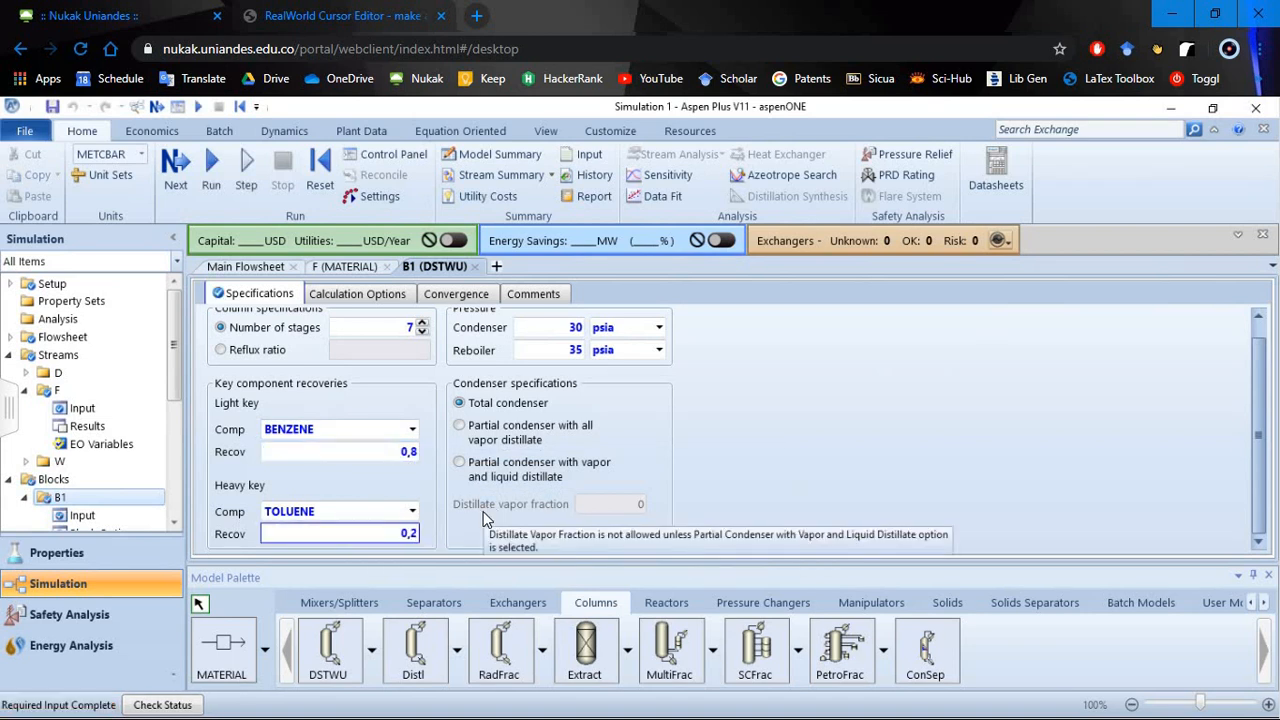
{"action": "left_click", "coordinate": [348, 468]}
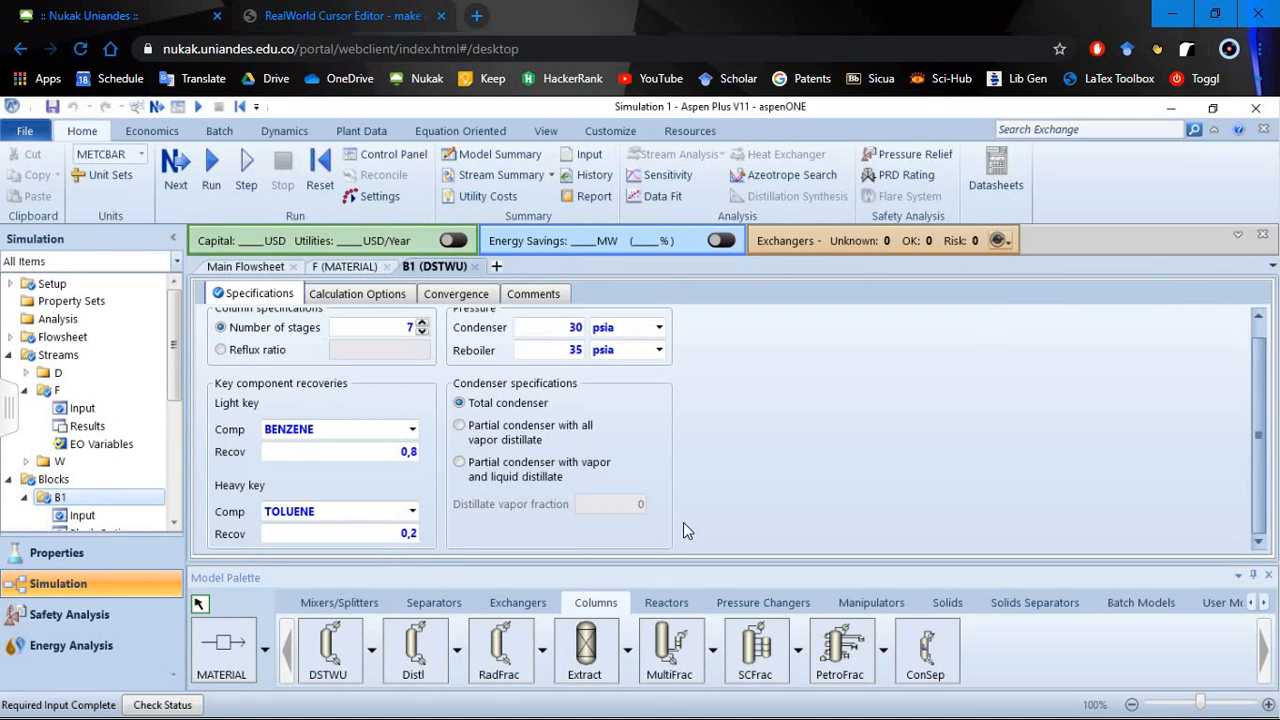
- Run the simulation and open the results summary of DSTWU column B1
{"action": "left_click", "coordinate": [211, 166]}
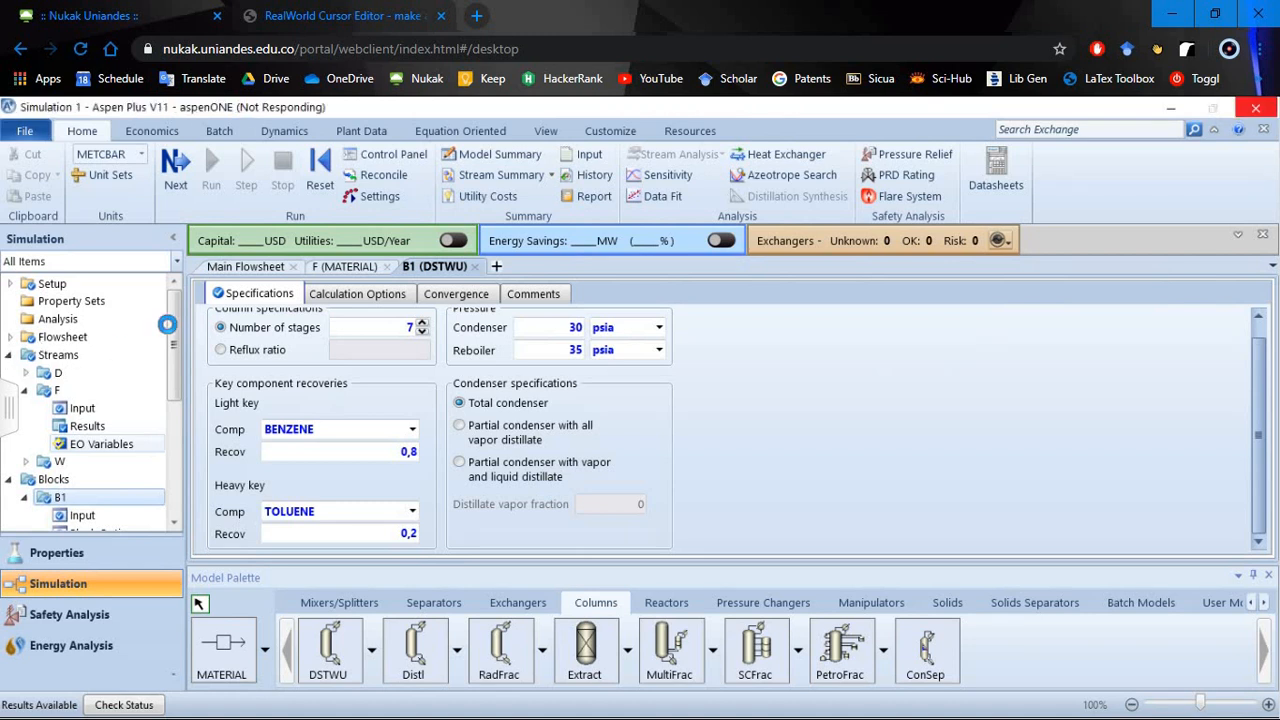
{"action": "scroll", "coordinate": [155, 400], "scroll_direction": "down", "scroll_amount": 3}
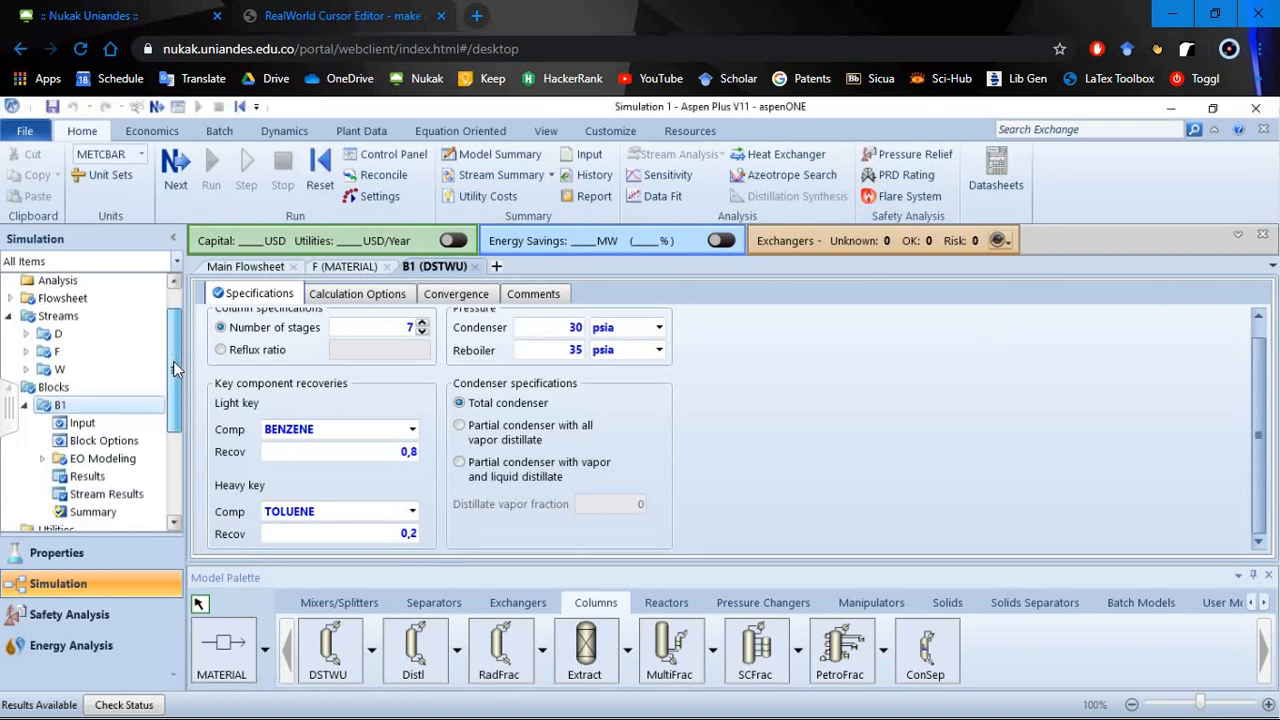
{"action": "left_click_drag", "start_coordinate": [149, 420], "coordinate": [144, 424]}
{"action": "left_click", "coordinate": [80, 426]}
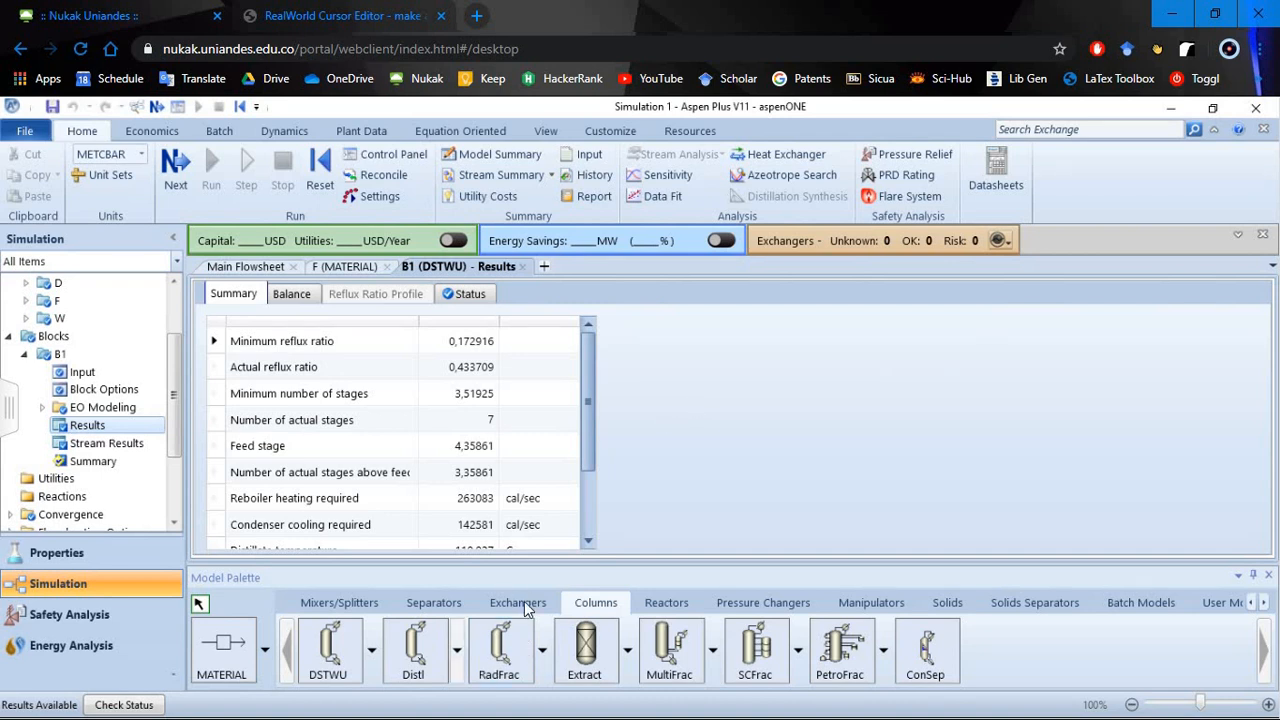
- Return to the main flowsheet and place a RadFrac column beside the existing DSTWU column, leaving room for its streams
{"action": "left_click", "coordinate": [240, 267]}
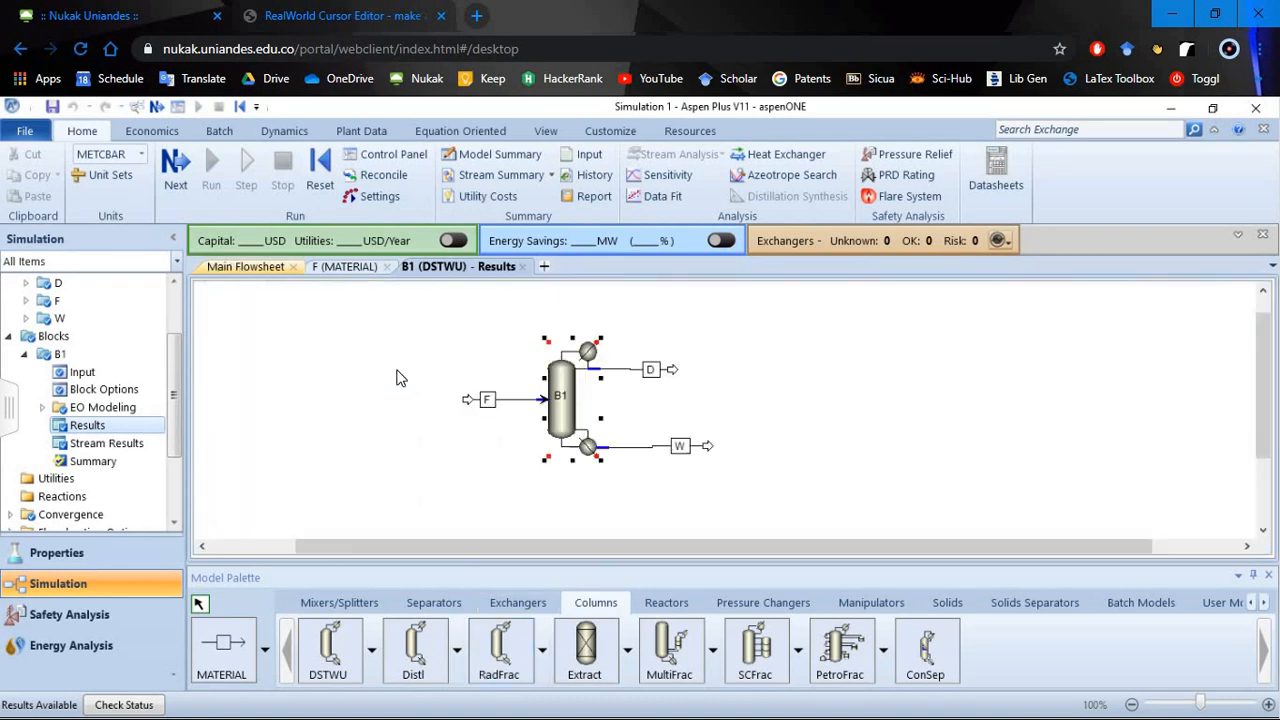
{"action": "left_click_drag", "start_coordinate": [660, 551], "coordinate": [700, 535]}
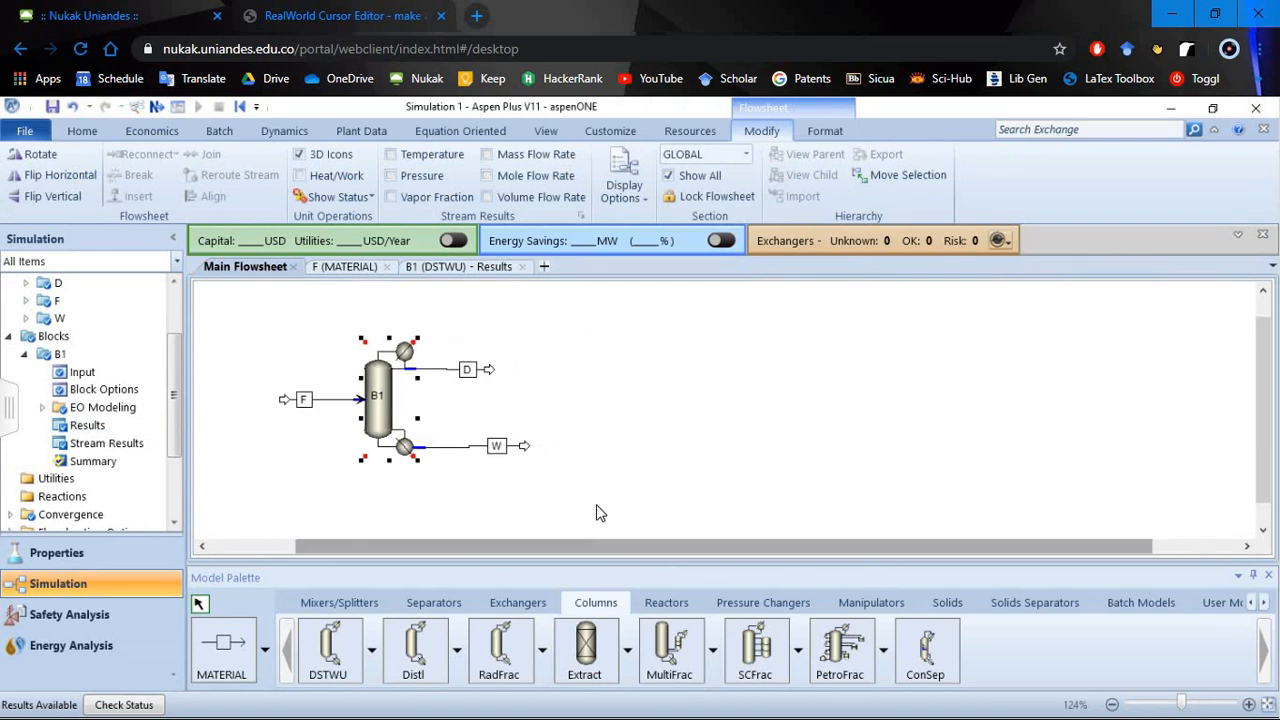
{"action": "left_click", "coordinate": [771, 394]}
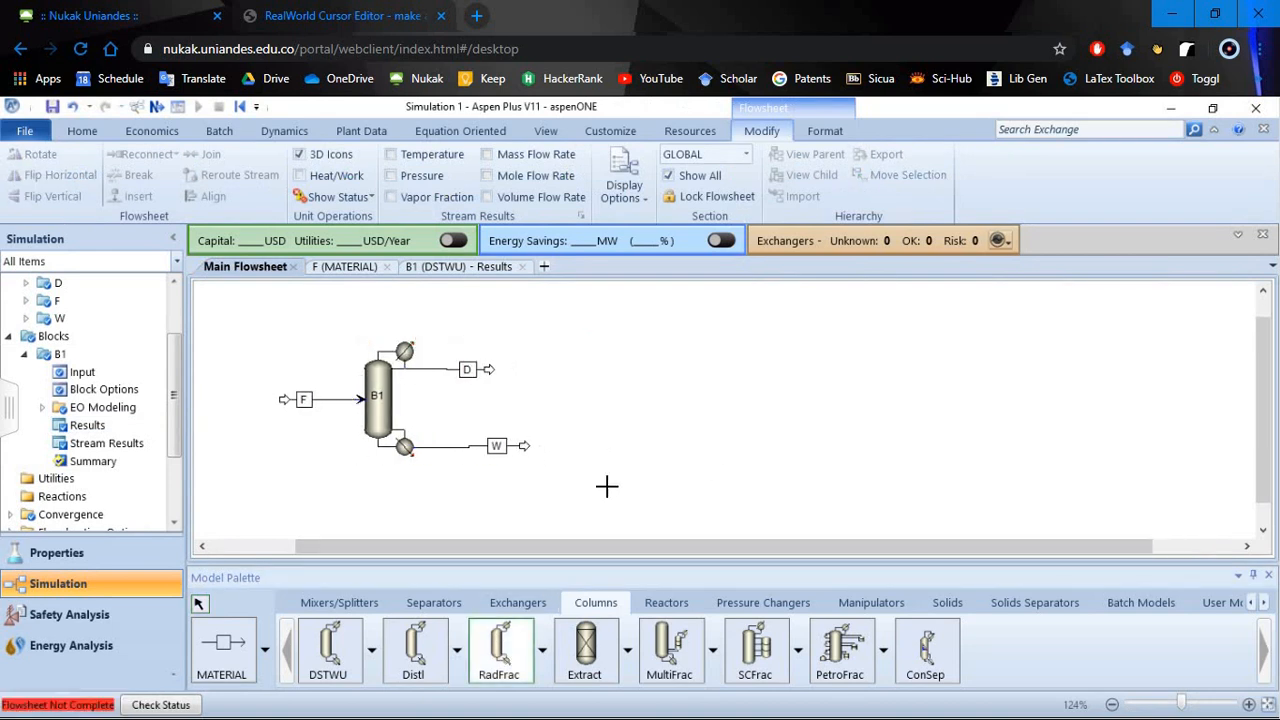
- Connect material streams to the RadFrac column's feed, liquid distillate and bottoms ports
{"action": "left_click", "coordinate": [238, 652]}
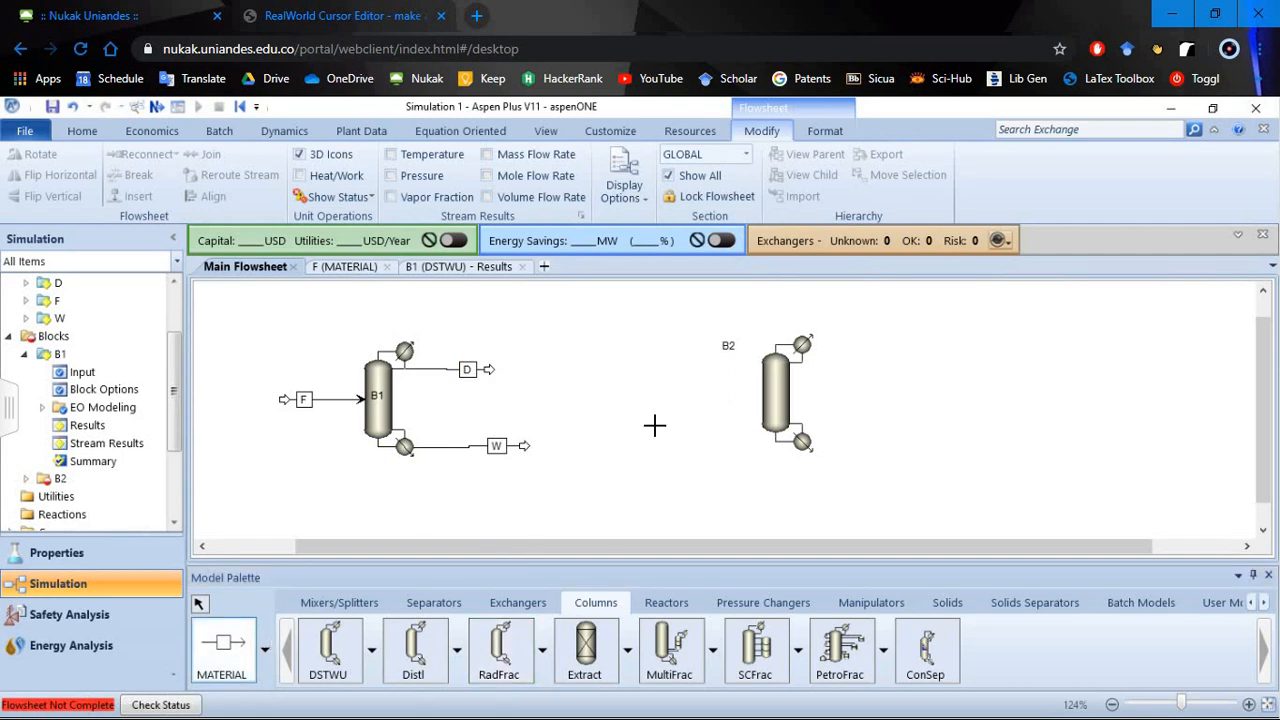
{"action": "left_click", "coordinate": [757, 393]}
{"action": "left_click", "coordinate": [702, 393]}
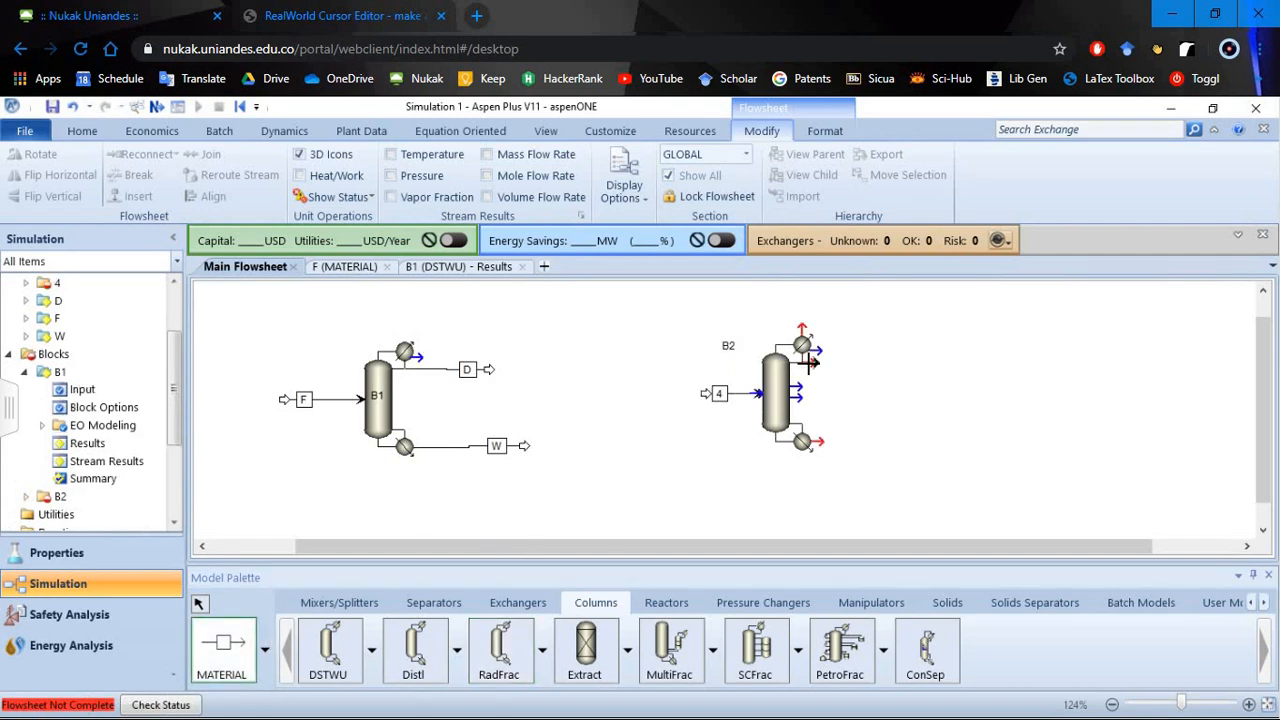
{"action": "left_click", "coordinate": [812, 364]}
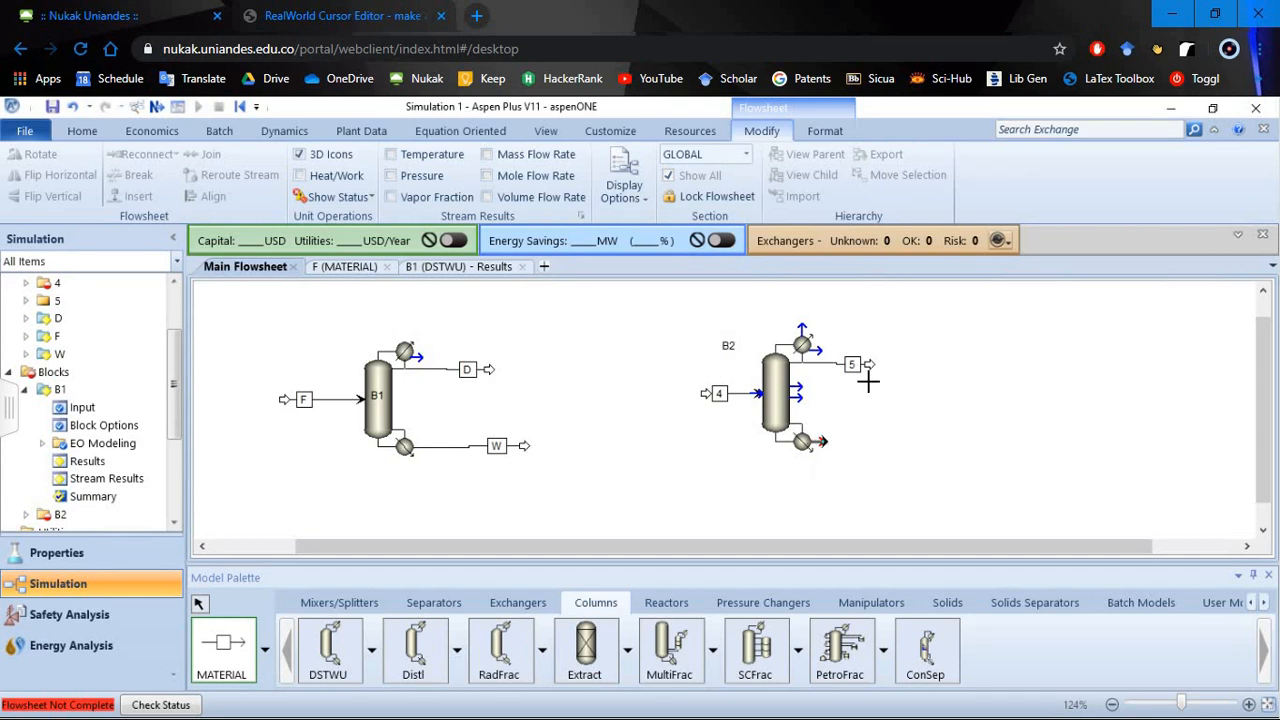
{"action": "left_click", "coordinate": [820, 441]}
{"action": "left_click", "coordinate": [914, 439]}
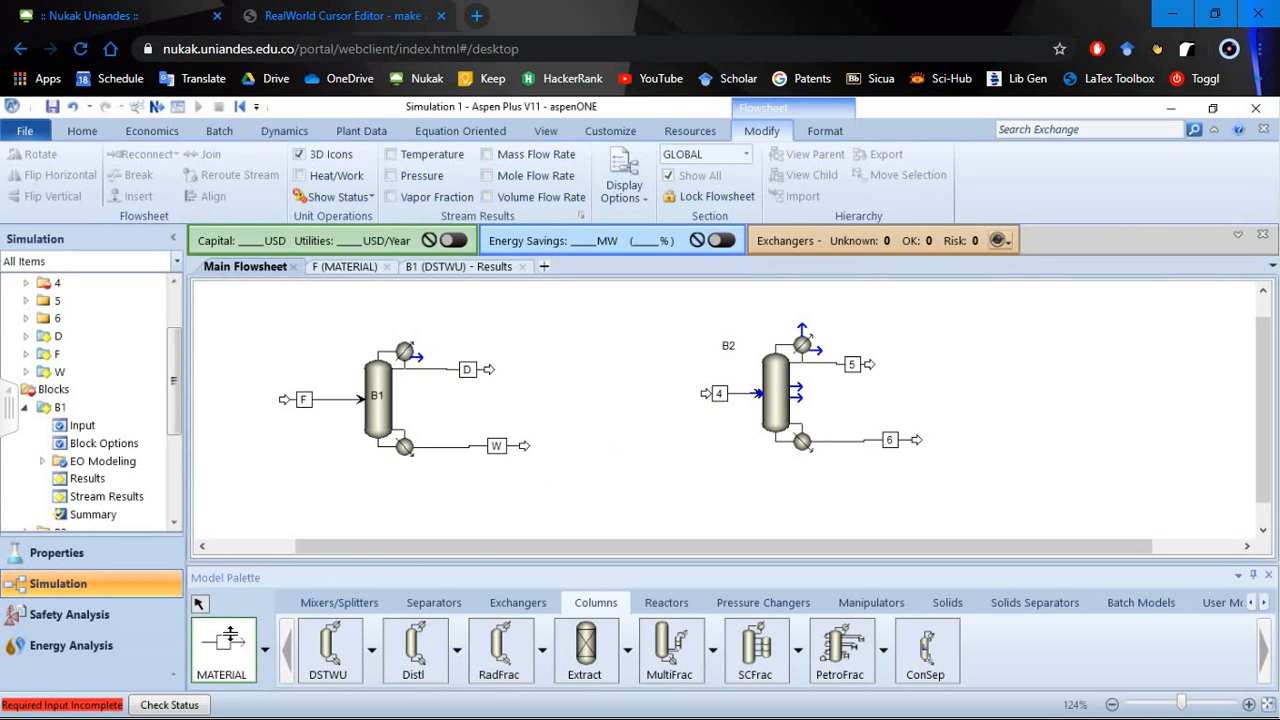
{"action": "left_click", "coordinate": [198, 603]}
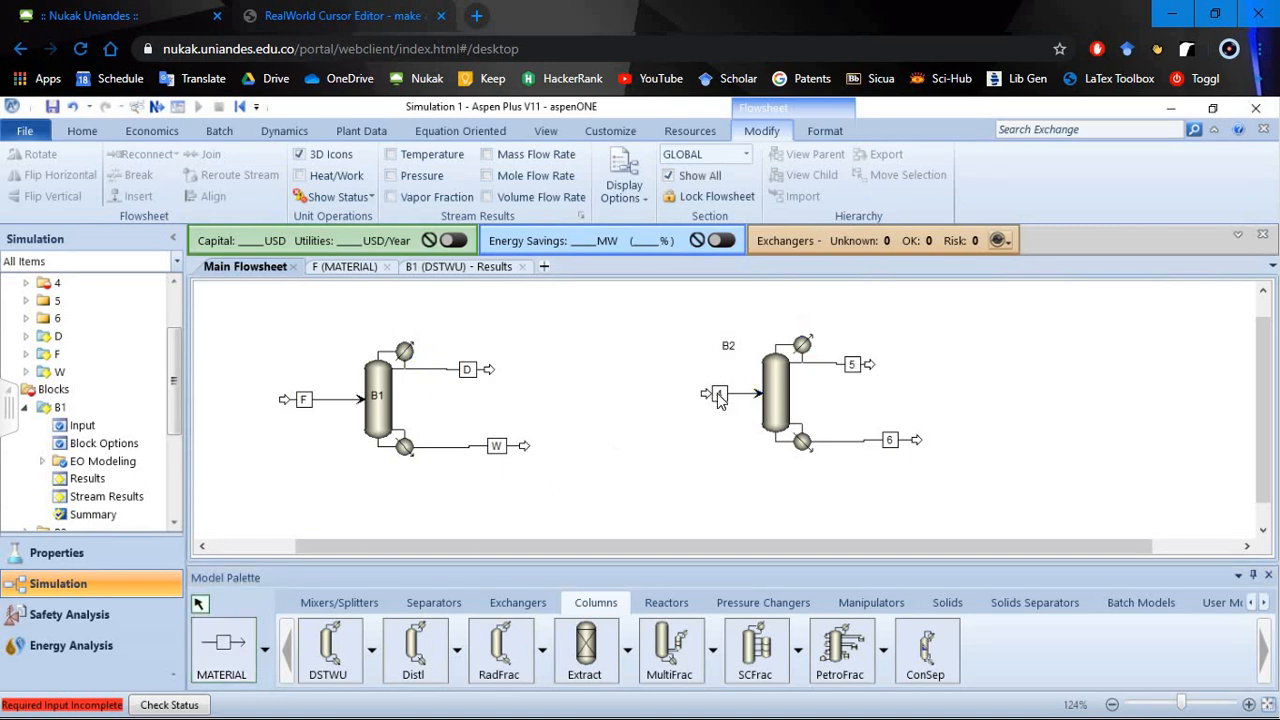
- Rename the RadFrac column's feed stream to F1 and its distillate stream to D1
{"action": "left_click", "coordinate": [718, 396]}
{"action": "key", "text": "ctrl+m"}
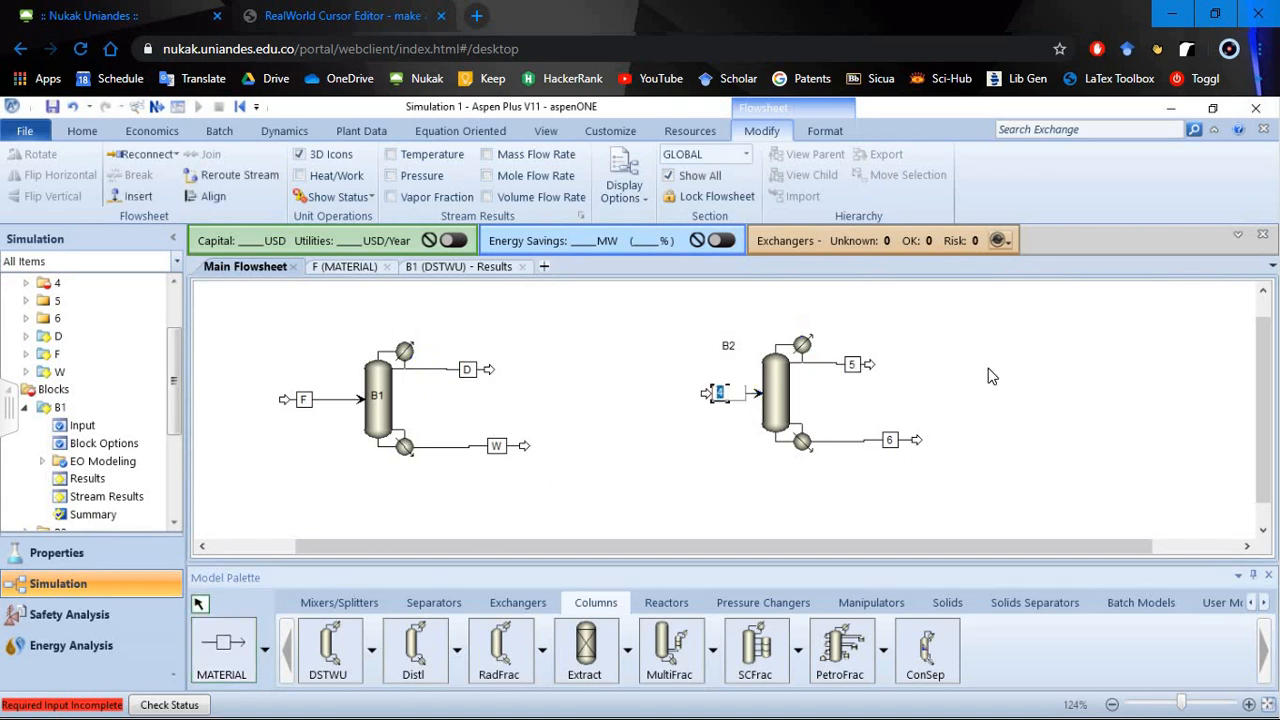
{"action": "type", "text": "F1"}
{"action": "key", "text": "Return"}
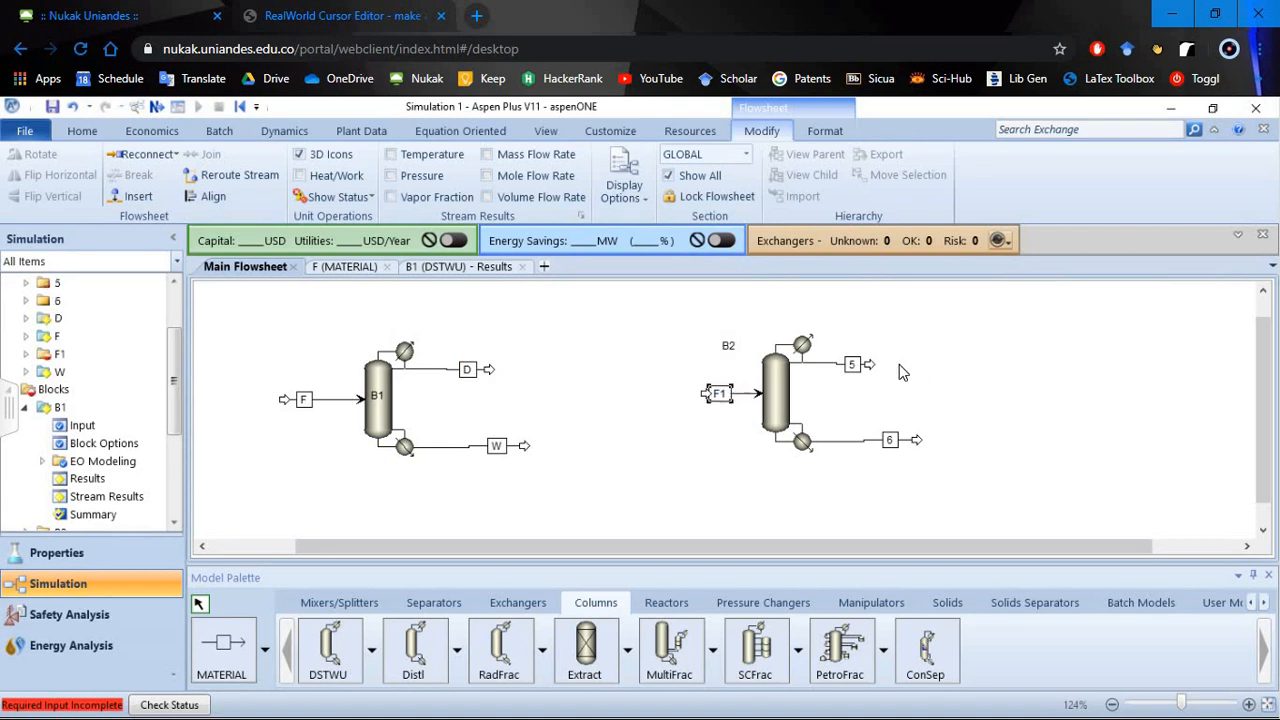
{"action": "left_click", "coordinate": [853, 366]}
{"action": "key", "text": "ctrl+m"}
{"action": "type", "text": "D1"}
{"action": "key", "text": "Return"}
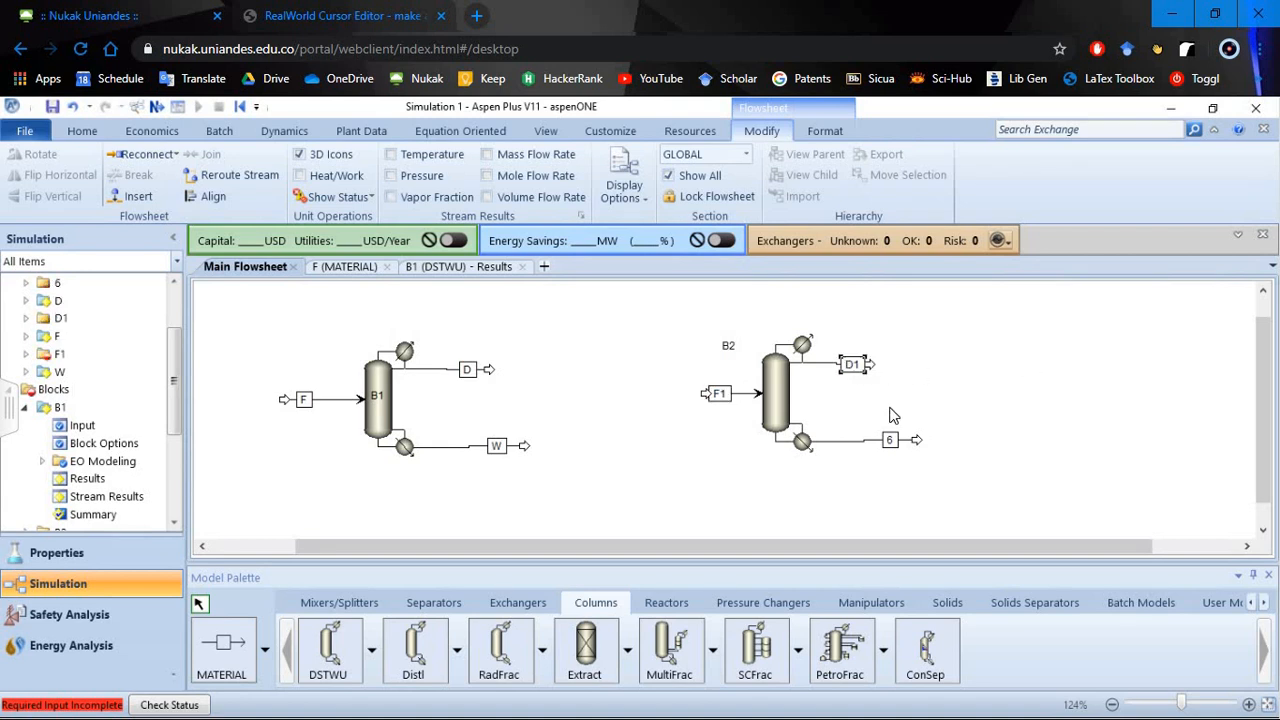
- Rename the RadFrac column's bottoms stream to W1
{"action": "left_click", "coordinate": [890, 441]}
{"action": "key", "text": "ctrl+m"}
{"action": "type", "text": "W1"}
{"action": "key", "text": "Return"}
{"action": "left_click", "coordinate": [715, 394]}
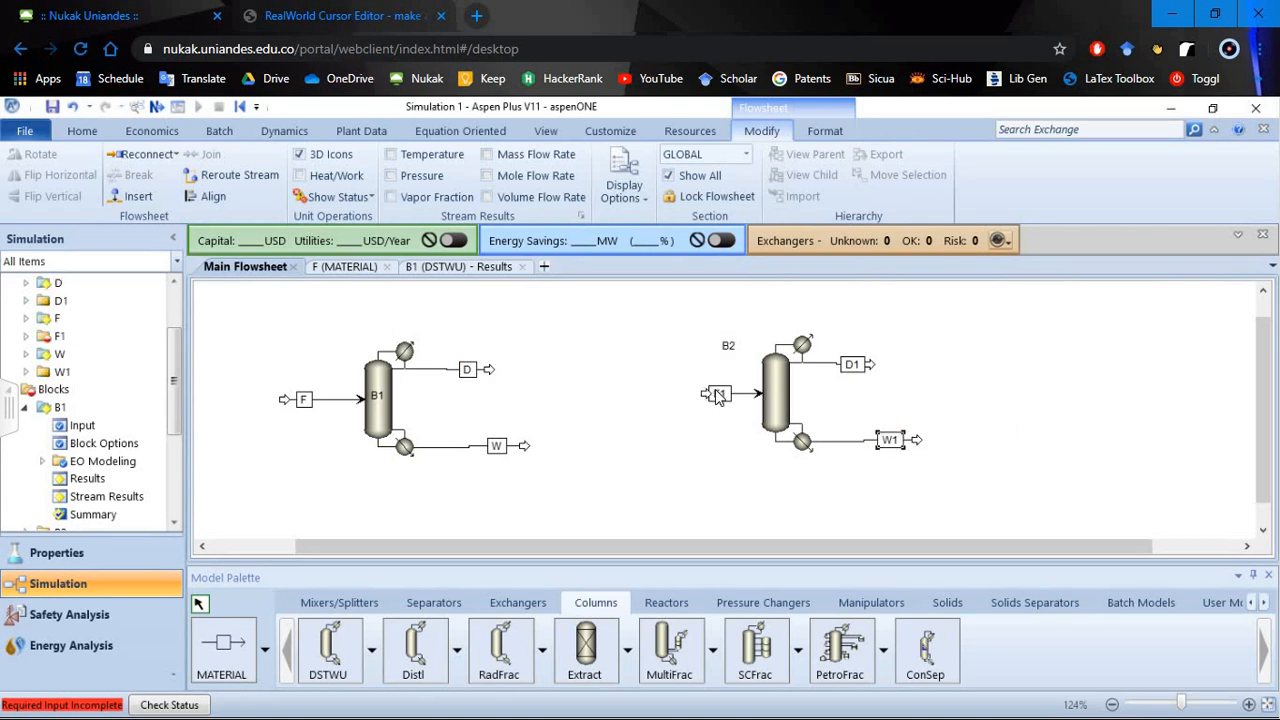
{"action": "key", "text": "ctrl+m"}
{"action": "left_click", "coordinate": [735, 410]}
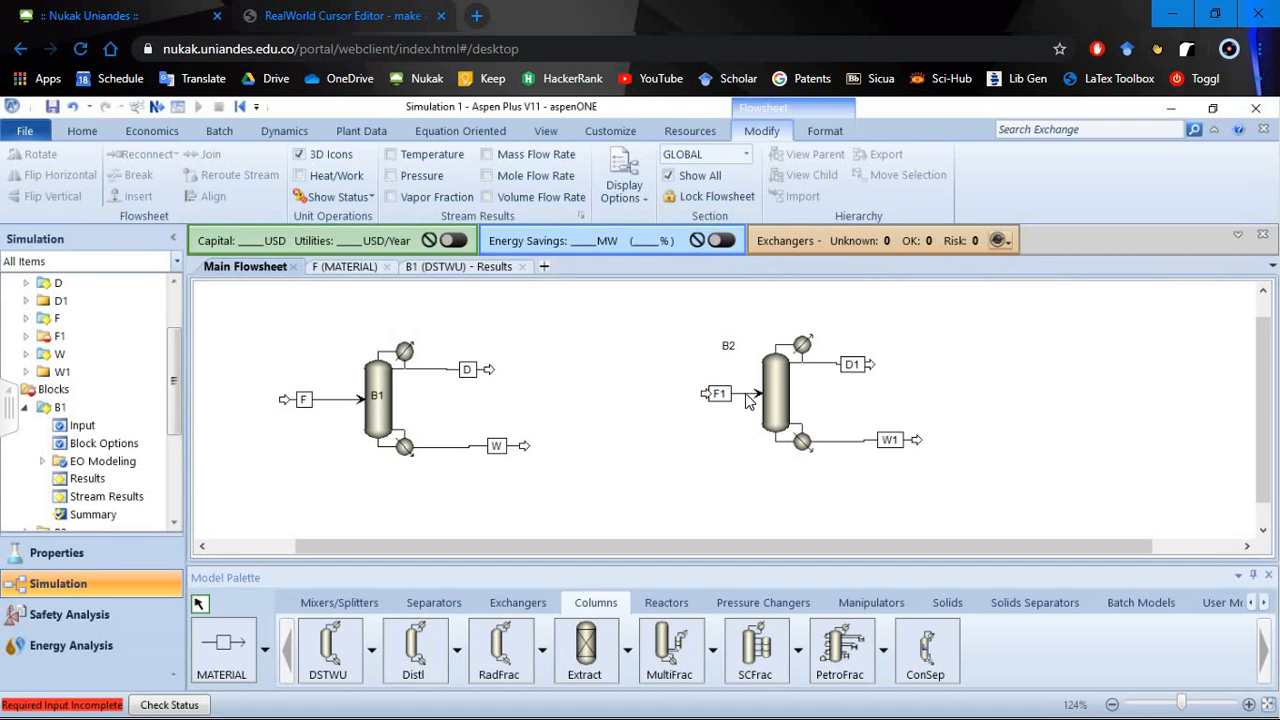
- Open feed stream F1's specifications and set its temperature to 20 C and its pressure to 1 atm
{"action": "double_click", "coordinate": [746, 393]}
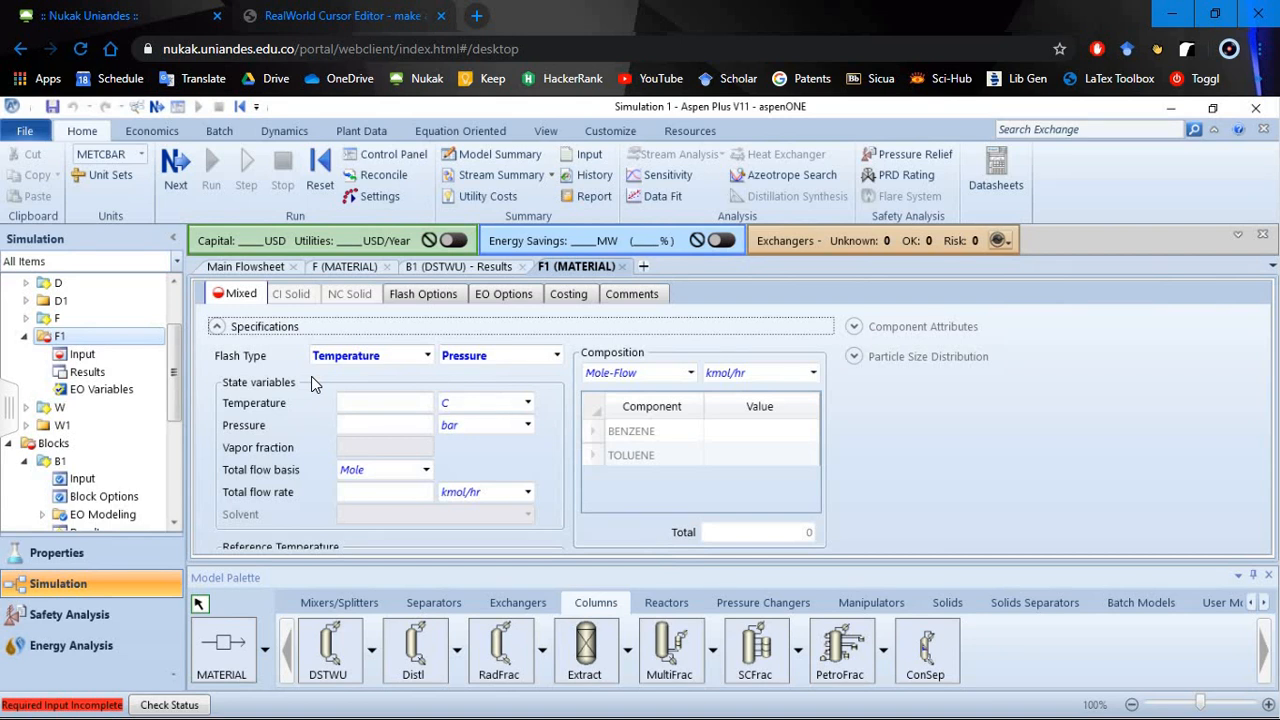
{"action": "left_click", "coordinate": [398, 400]}
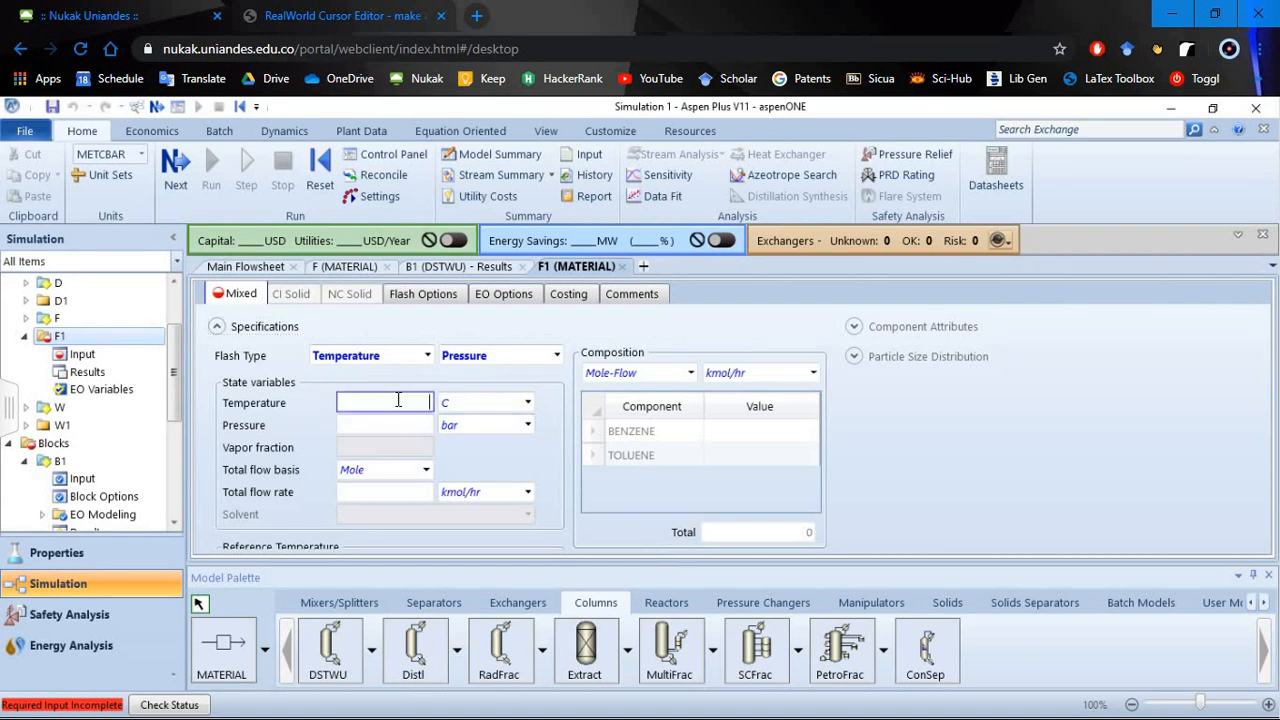
{"action": "type", "text": "20"}
{"action": "key", "text": "Tab"}
{"action": "type", "text": "1"}
{"action": "left_click", "coordinate": [524, 428]}
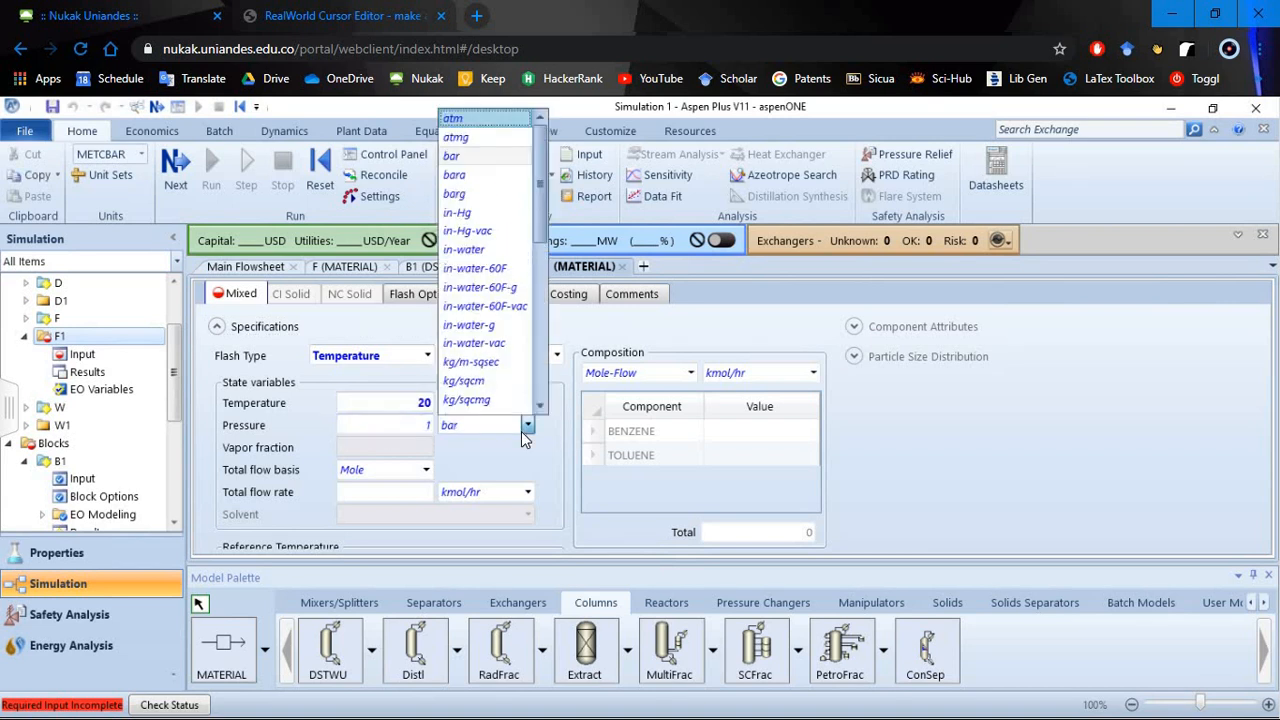
{"action": "key", "text": "Return"}
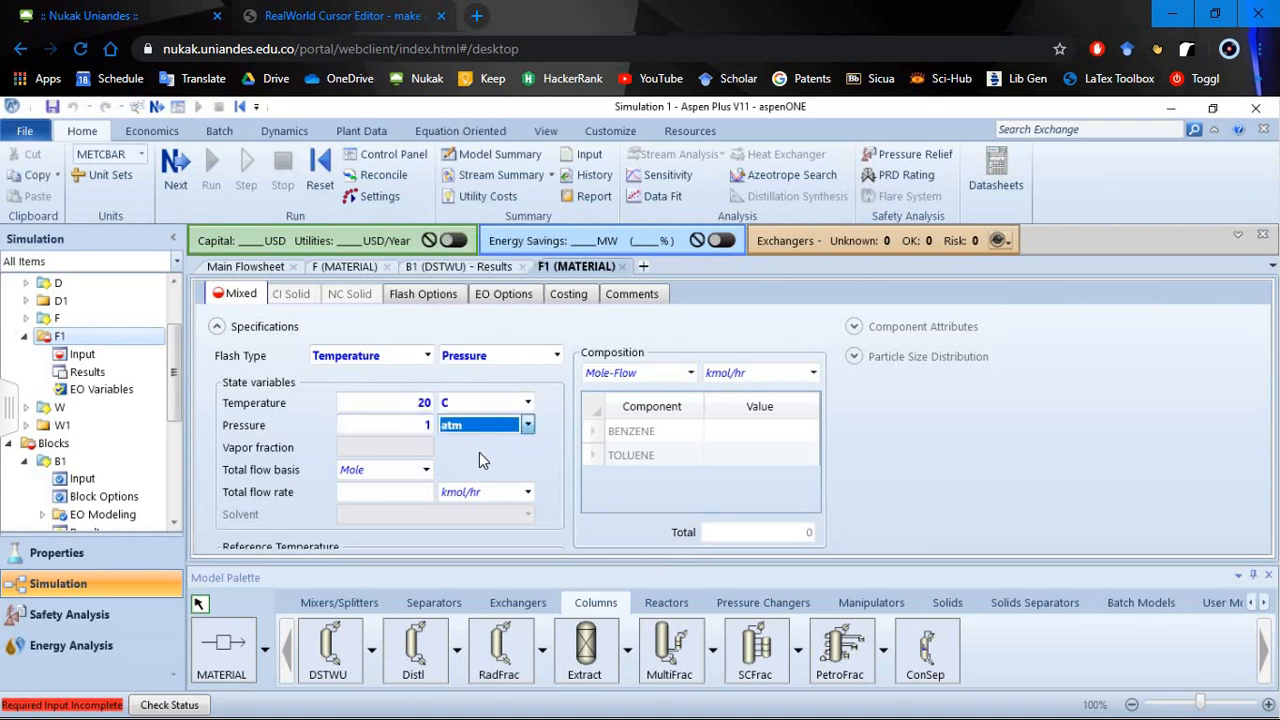
- Set feed stream F1's total flow rate to 100 kmol/hr and its composition basis to Mole-Frac
{"action": "left_click", "coordinate": [416, 493]}
{"action": "type", "text": "100"}
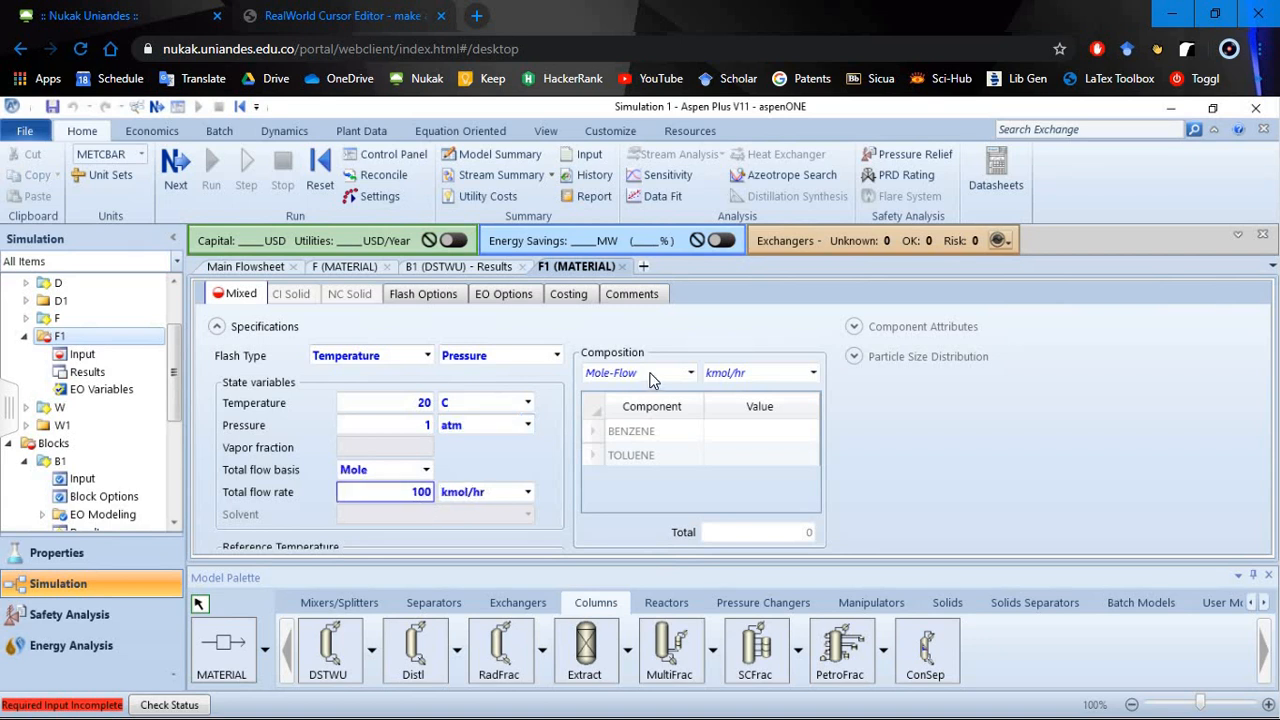
{"action": "left_click", "coordinate": [627, 393]}
{"action": "left_click", "coordinate": [636, 373]}
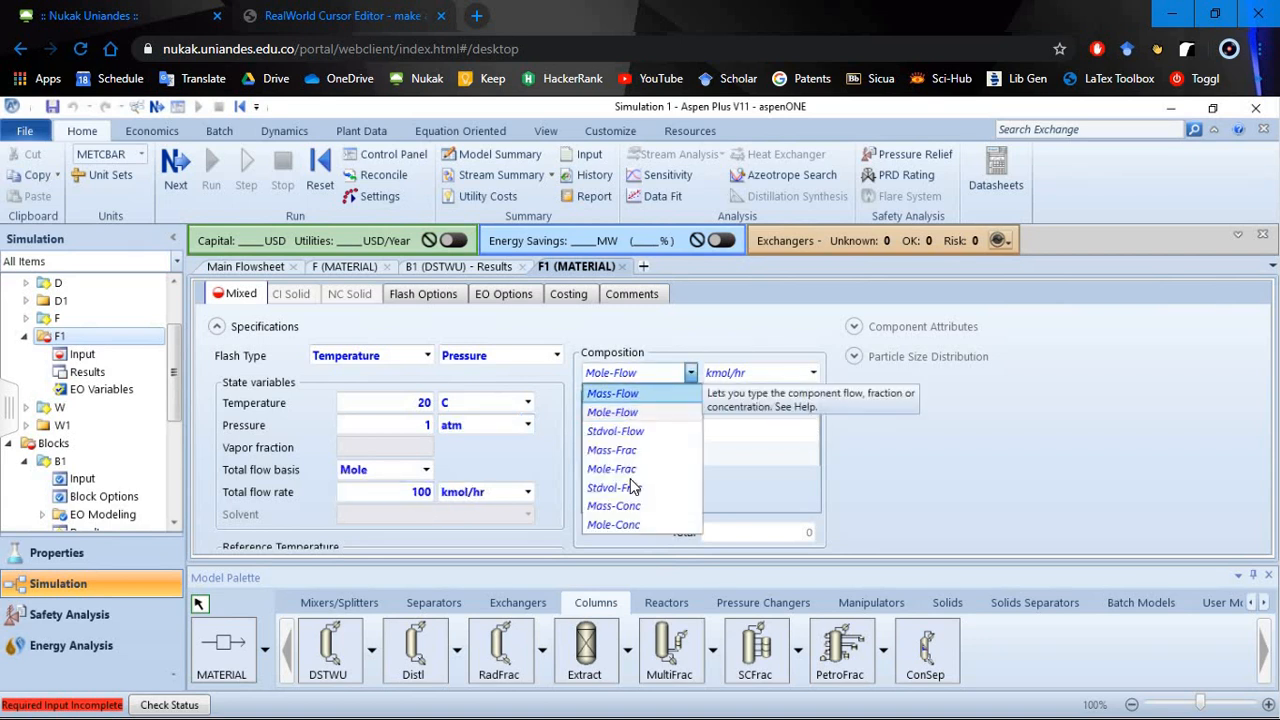
{"action": "left_click", "coordinate": [658, 465]}
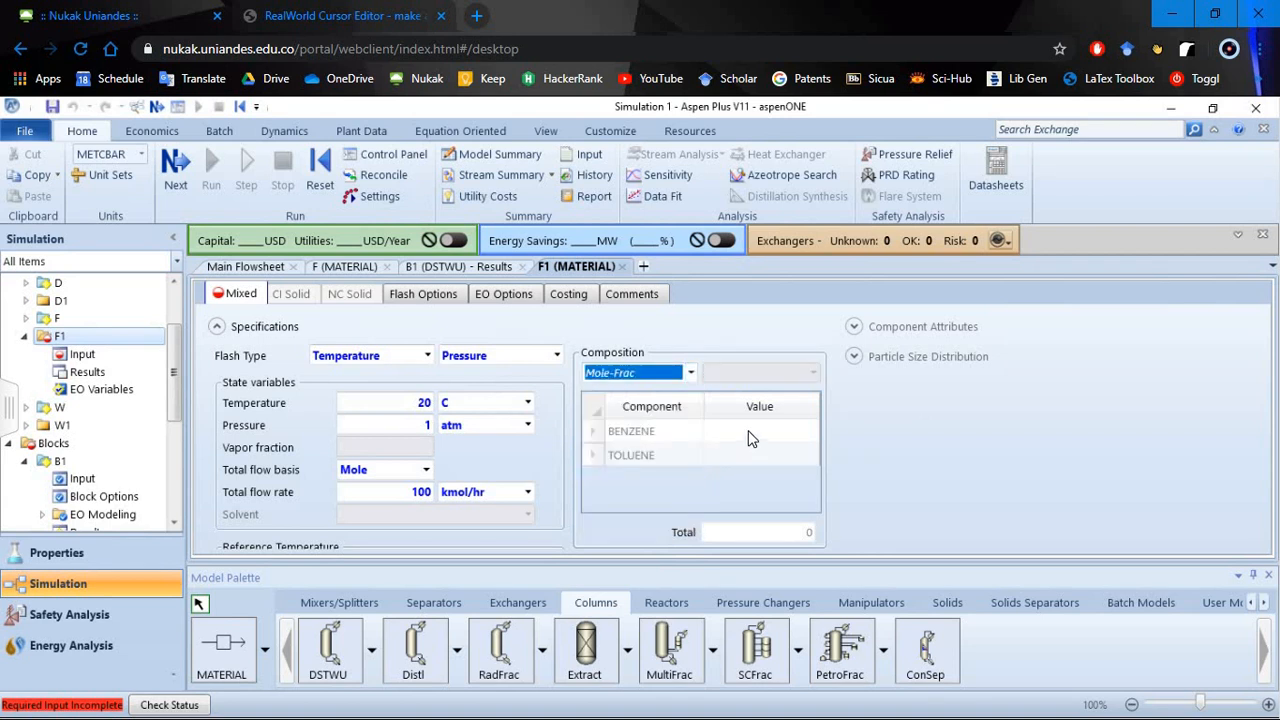
- Enter a mole fraction of 0,5 for both BENZENE and TOLUENE in feed stream F1
{"action": "left_click", "coordinate": [748, 434]}
{"action": "type", "text": "0,5"}
{"action": "key", "text": "Return"}
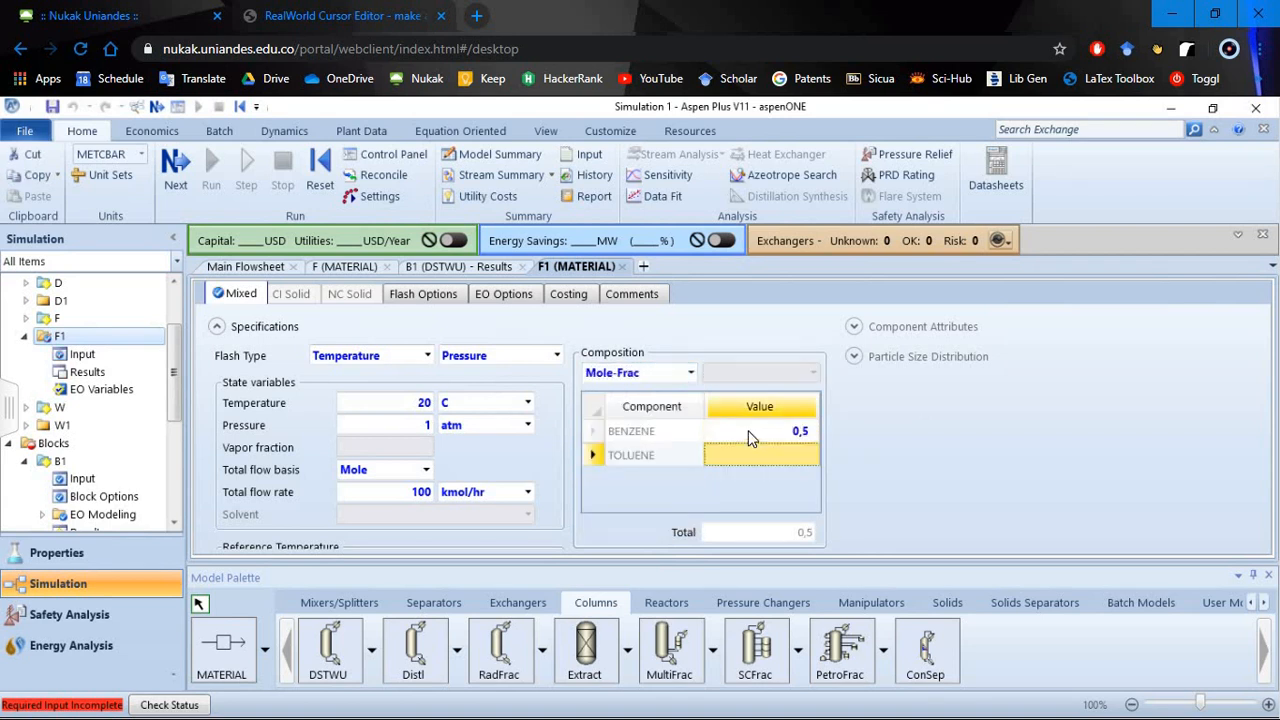
{"action": "type", "text": "0,5"}
{"action": "key", "text": "Return"}
{"action": "left_click", "coordinate": [217, 327]}
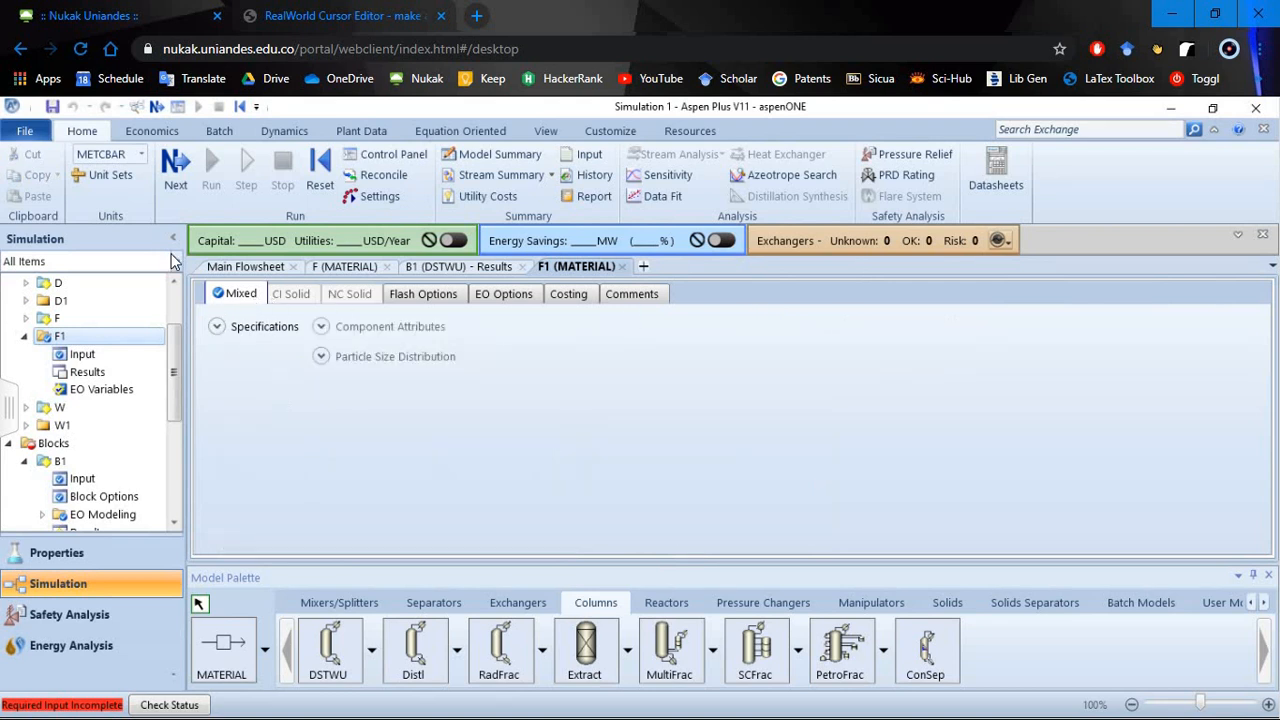
{"action": "left_click", "coordinate": [217, 327]}
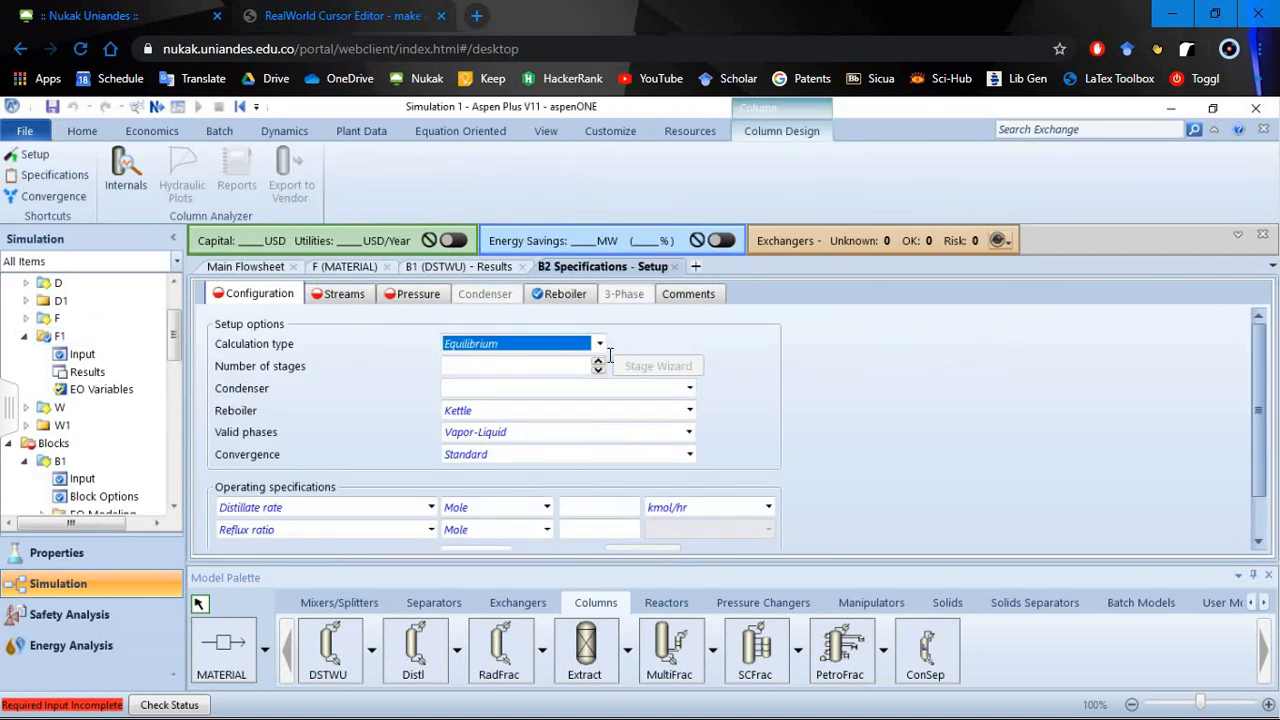
- In the setup of RadFrac block B2, set the number of stages to 7 and the condenser to Total
{"action": "key", "text": "Tab"}
{"action": "type", "text": "7"}
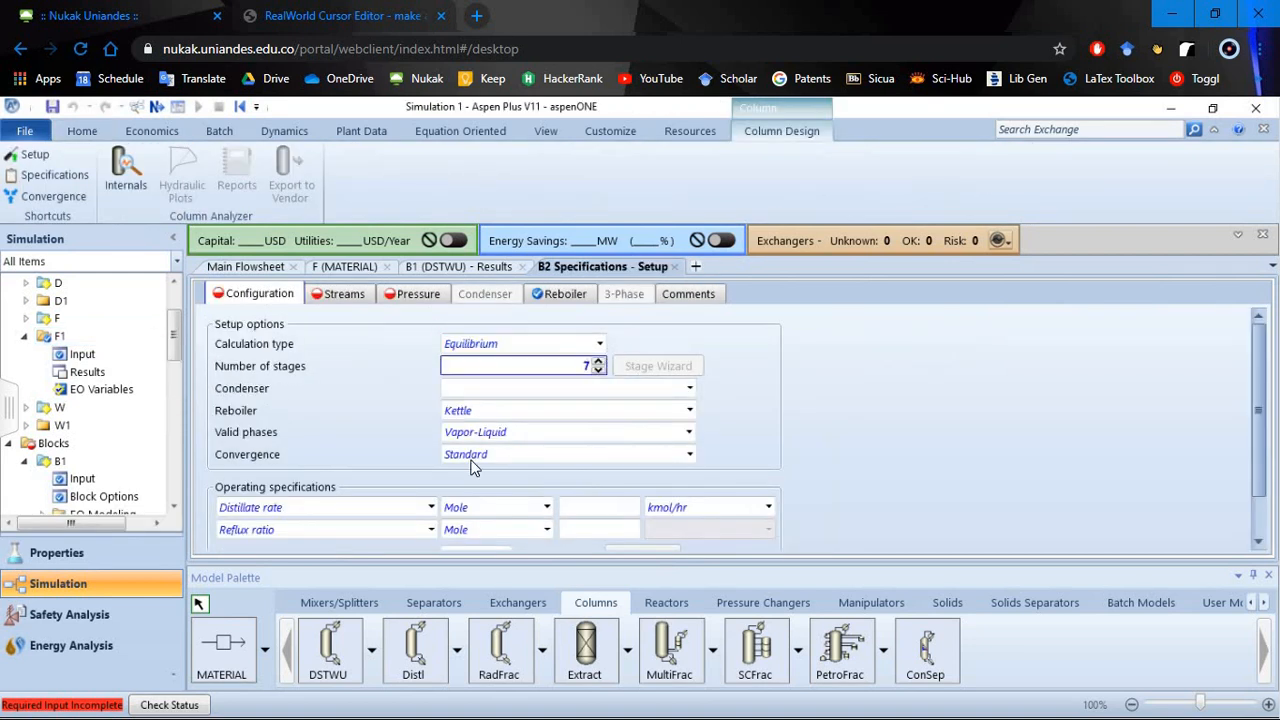
{"action": "key", "text": "Tab"}
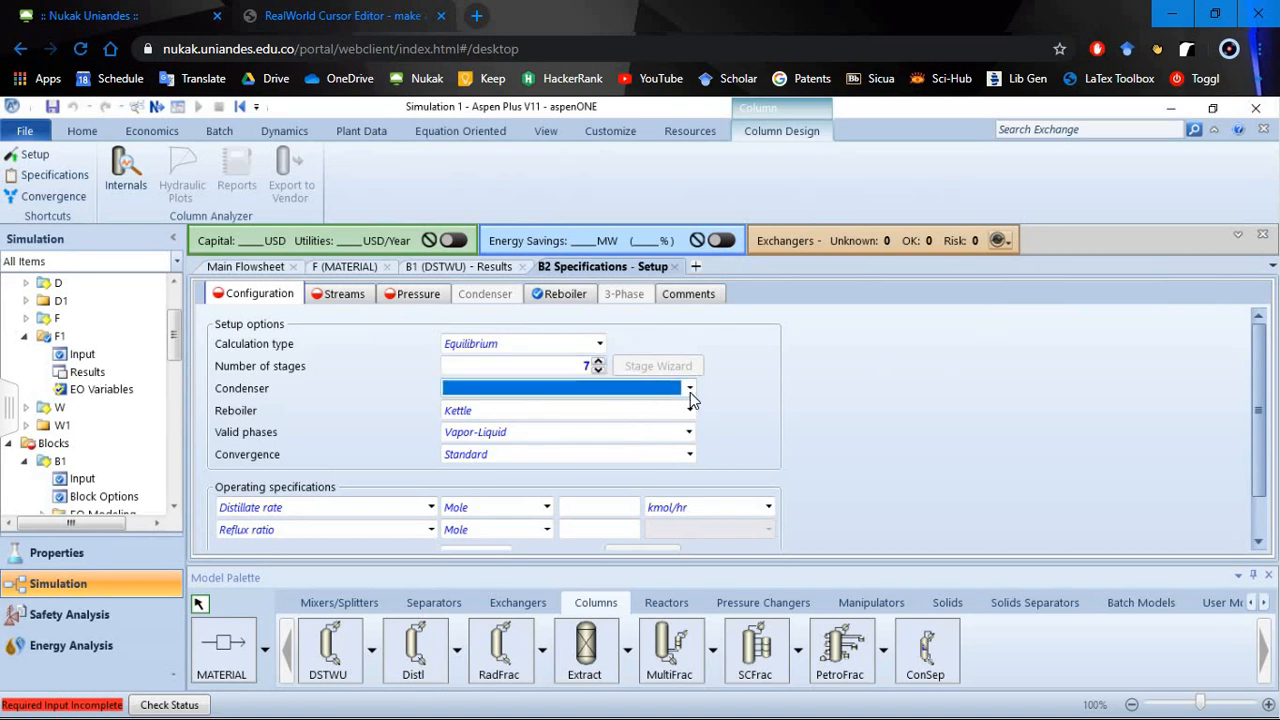
{"action": "left_click", "coordinate": [690, 390]}
{"action": "left_click", "coordinate": [498, 409]}
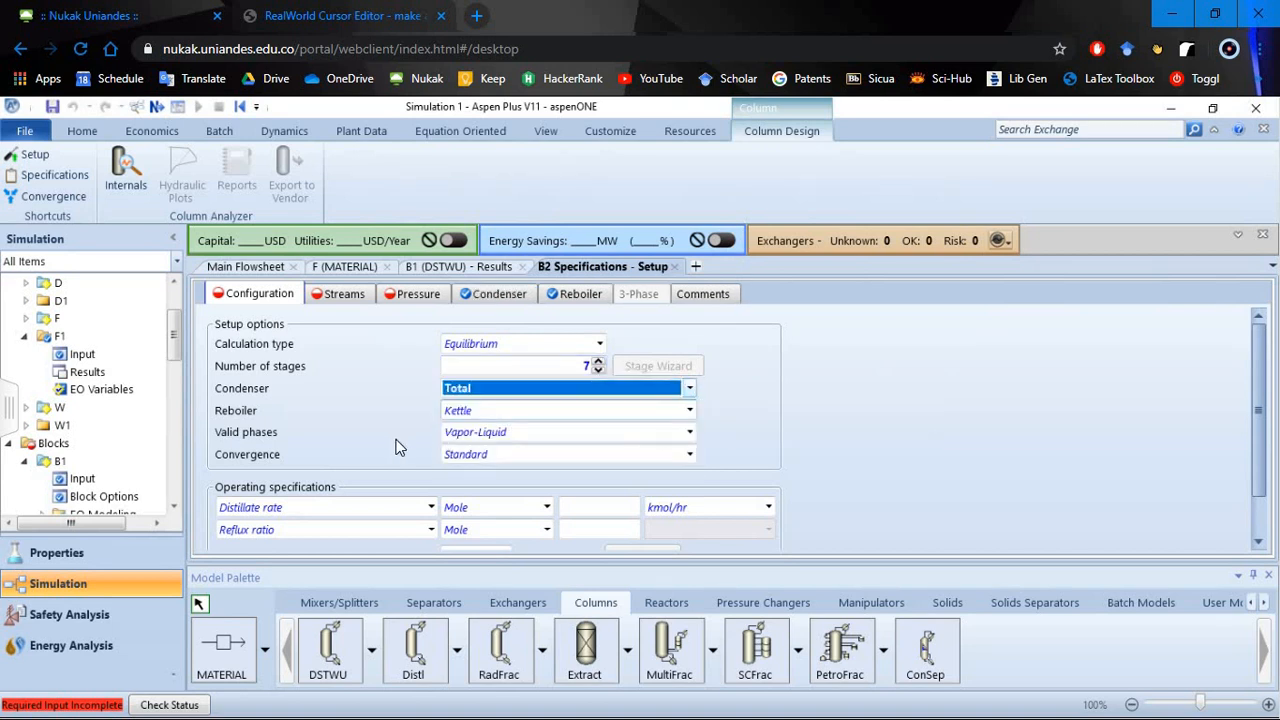
- Set B2's distillate rate to 50 kmol/hr on a mole basis
{"action": "left_click", "coordinate": [612, 507]}
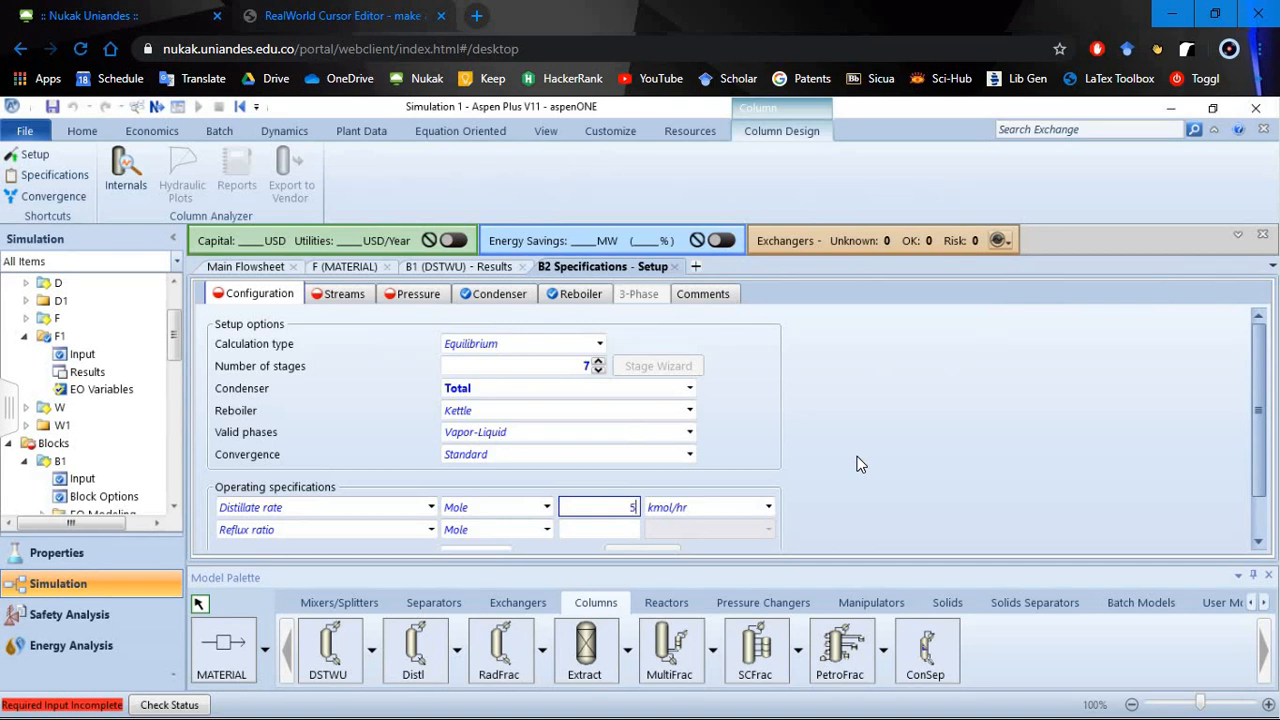
{"action": "type", "text": "0"}
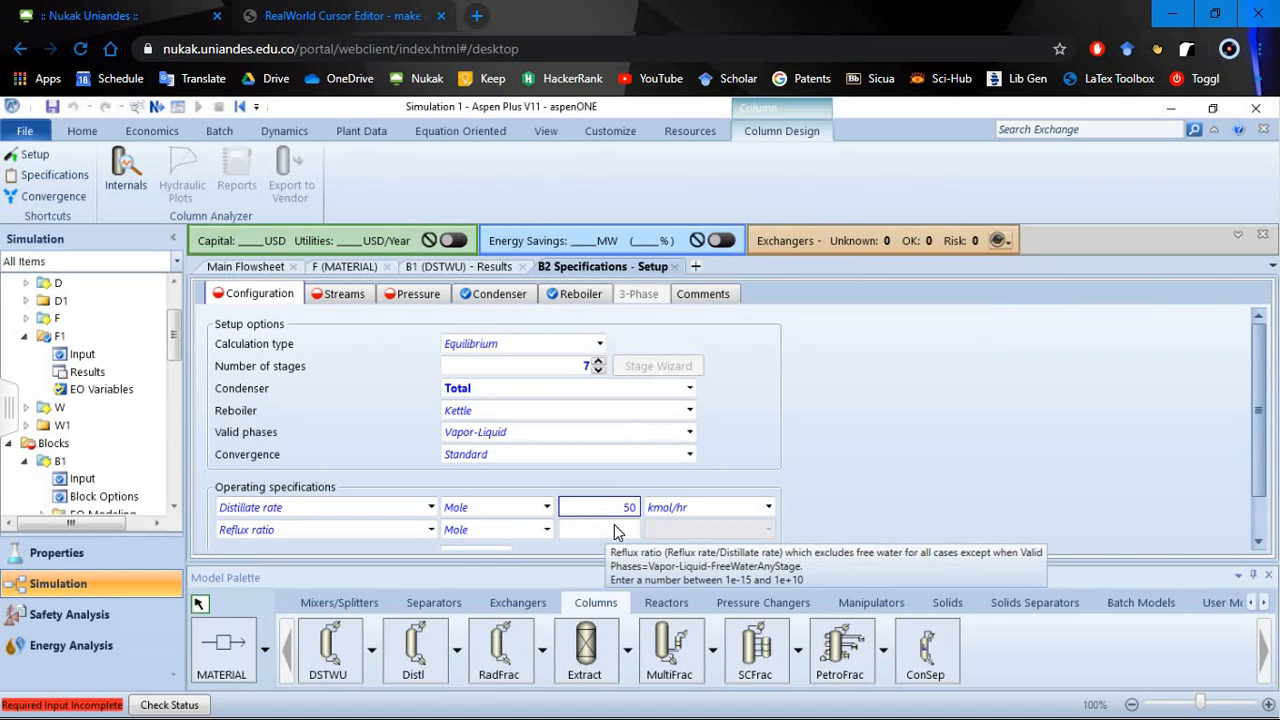
{"action": "left_click", "coordinate": [828, 487]}
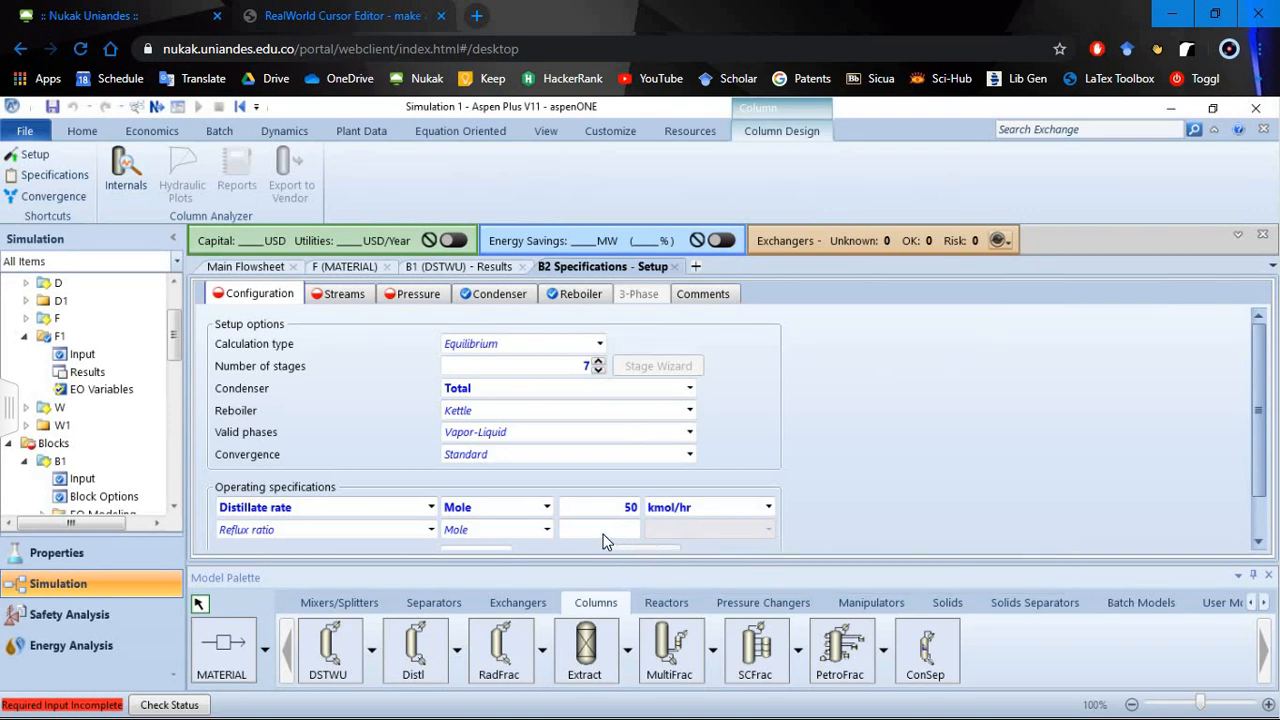
- Consult the actual reflux ratio in the DSTWU block's results and set B2's mole reflux ratio to 0,44
{"action": "left_click", "coordinate": [473, 268]}
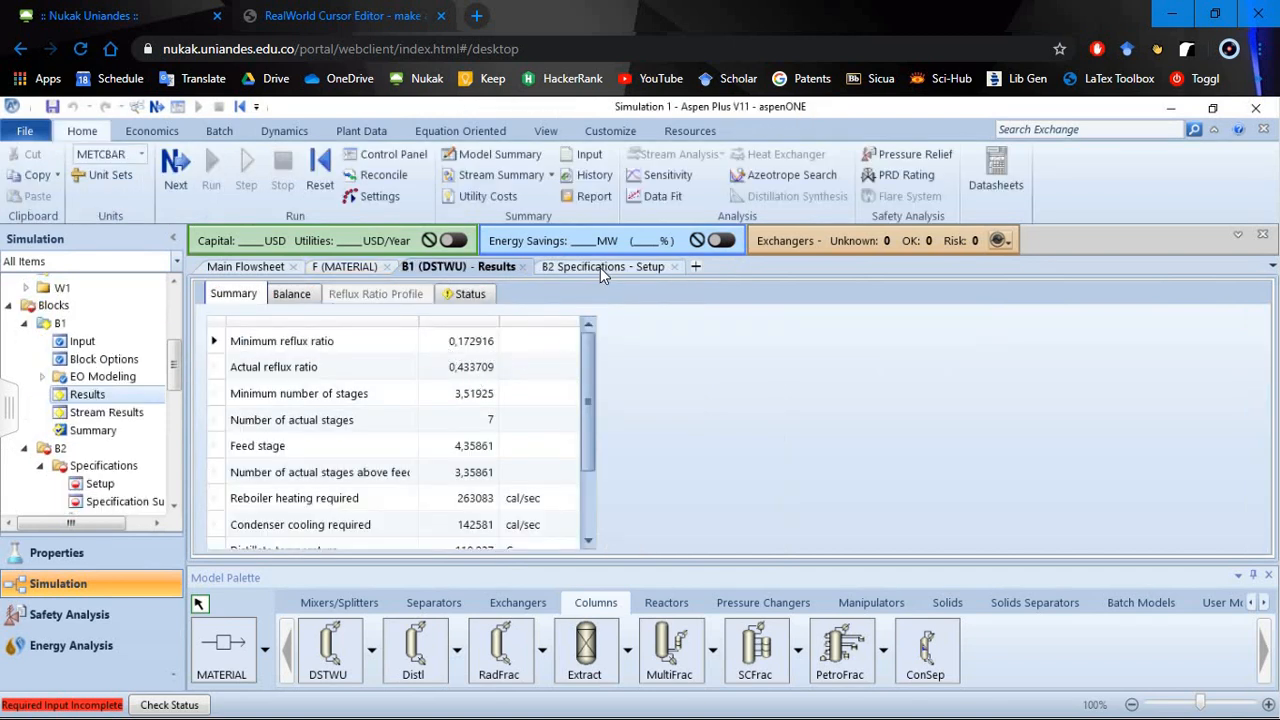
{"action": "left_click", "coordinate": [600, 266]}
{"action": "left_click", "coordinate": [491, 266]}
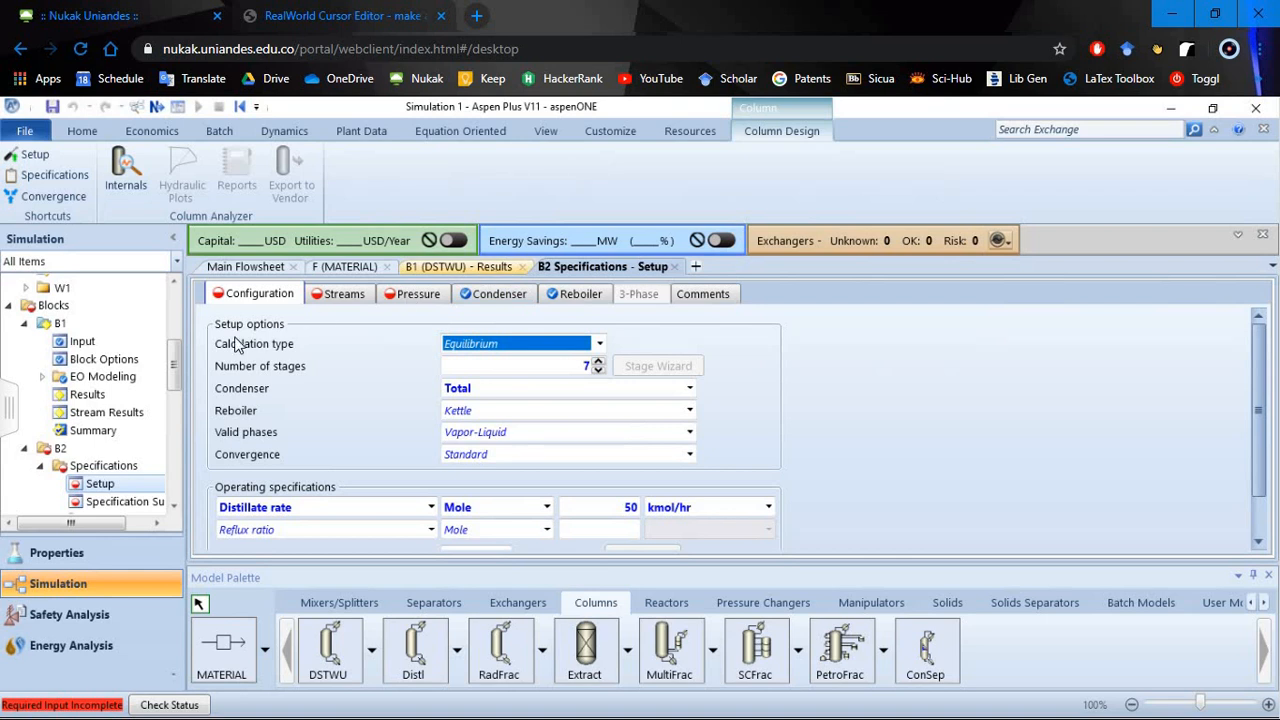
{"action": "left_click", "coordinate": [604, 267]}
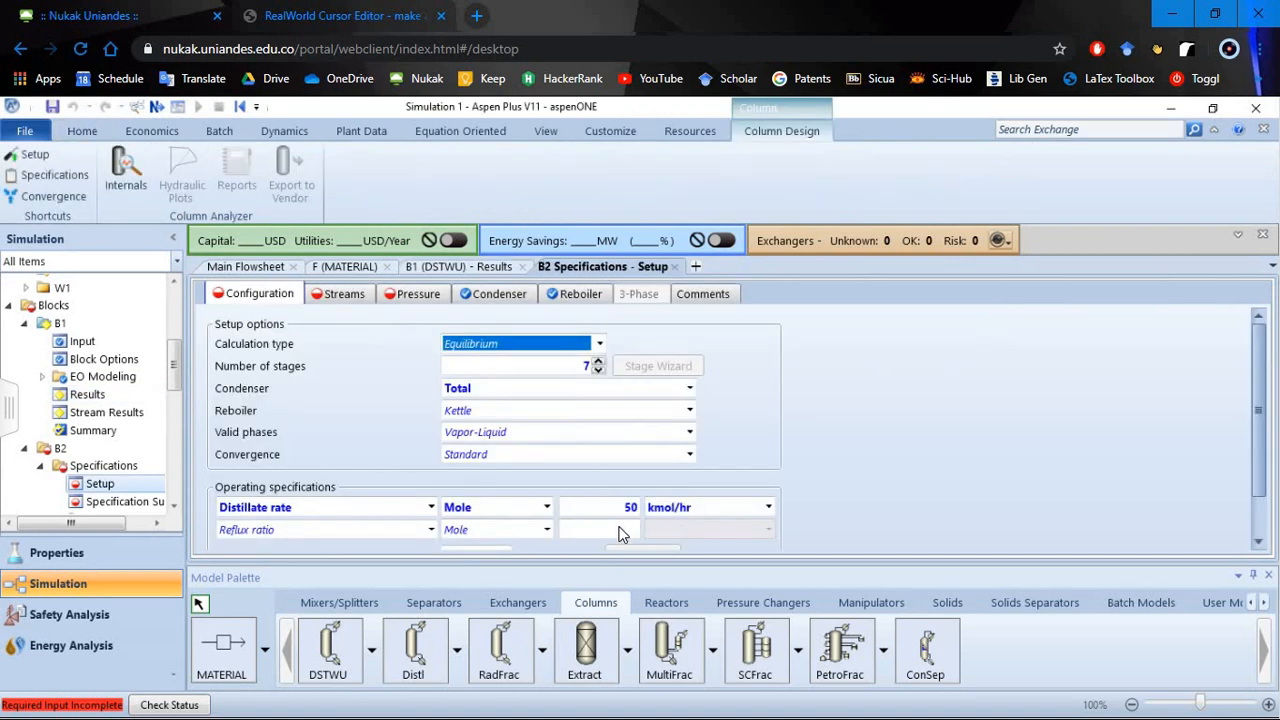
{"action": "left_click", "coordinate": [620, 529]}
{"action": "type", "text": "0"}
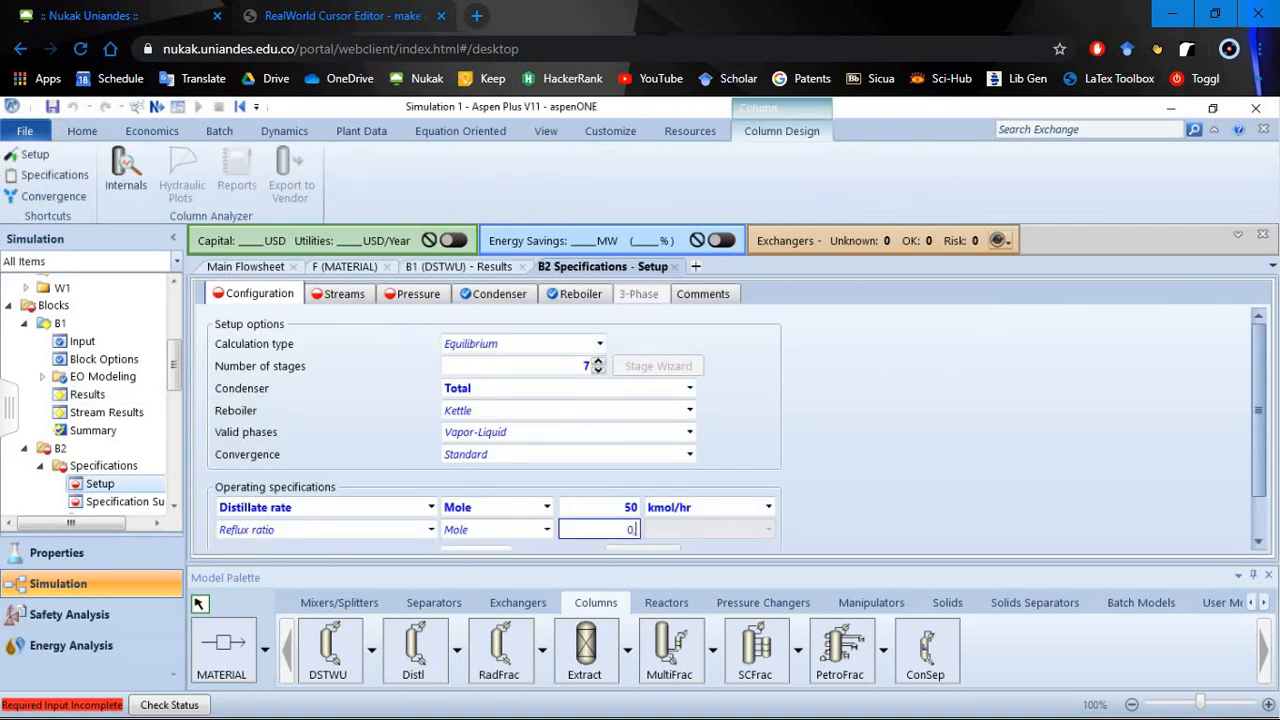
{"action": "type", "text": ",44"}
{"action": "left_click", "coordinate": [466, 268]}
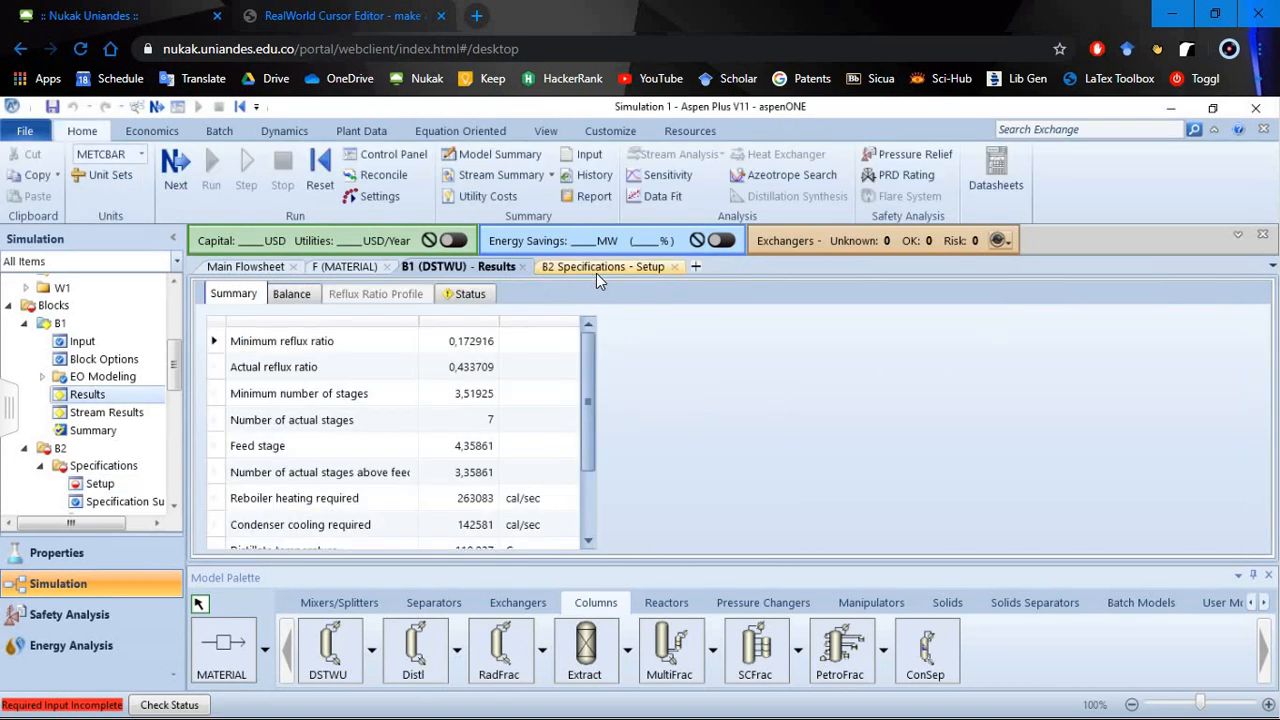
{"action": "left_click", "coordinate": [596, 268]}
- Check the feed stage in the DSTWU results and set the stage of B2's feed stream F1 accordingly
{"action": "scroll", "coordinate": [800, 452], "scroll_direction": "down", "scroll_amount": 2}
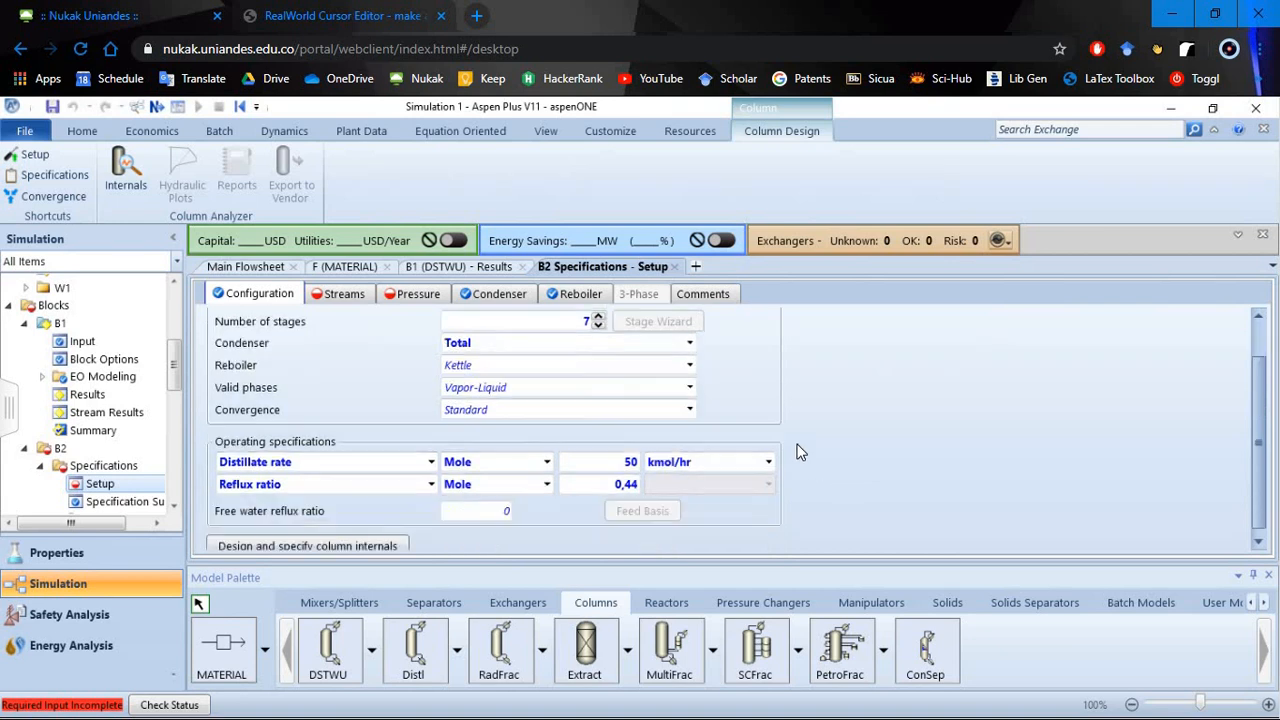
{"action": "left_click", "coordinate": [352, 296]}
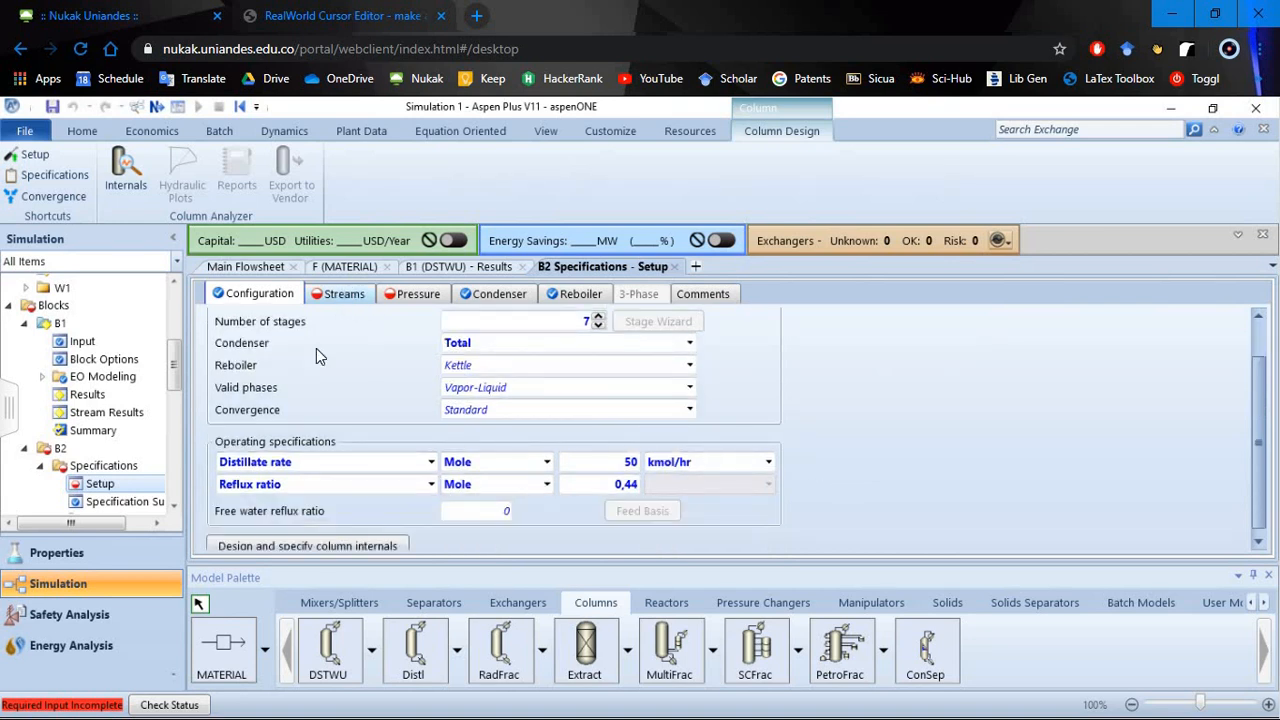
{"action": "left_click", "coordinate": [444, 268]}
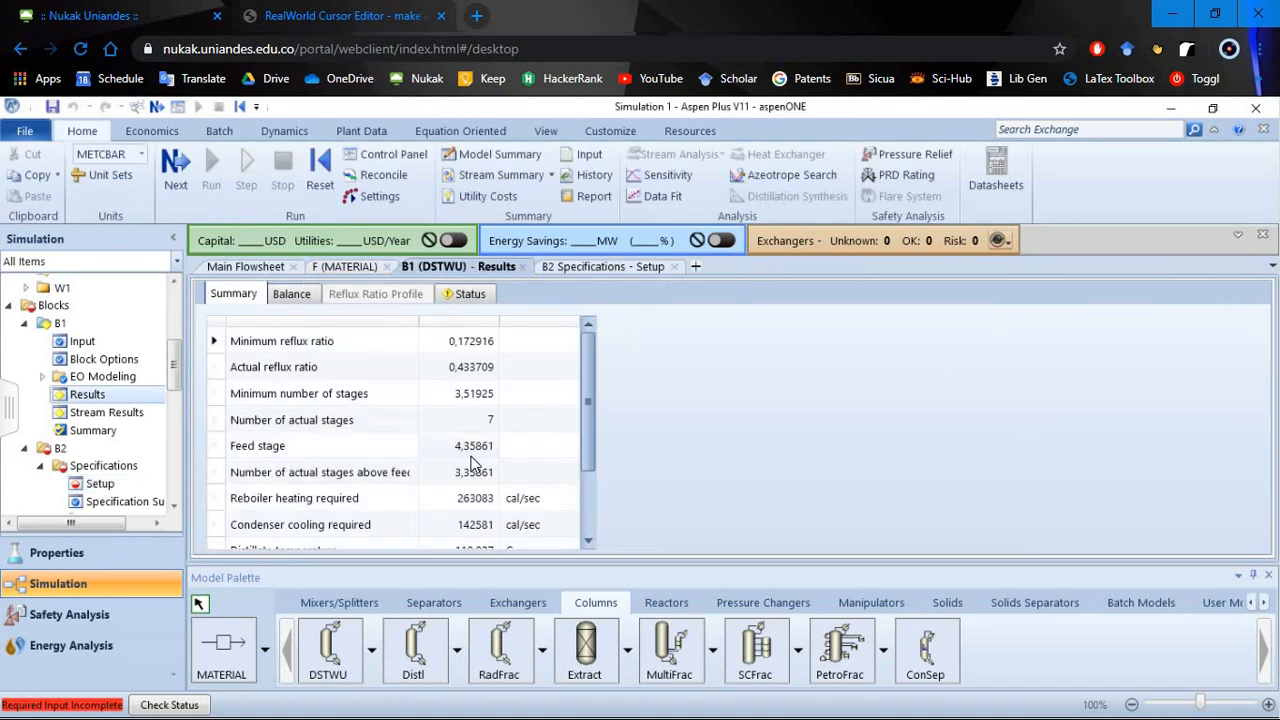
{"action": "left_click", "coordinate": [607, 266]}
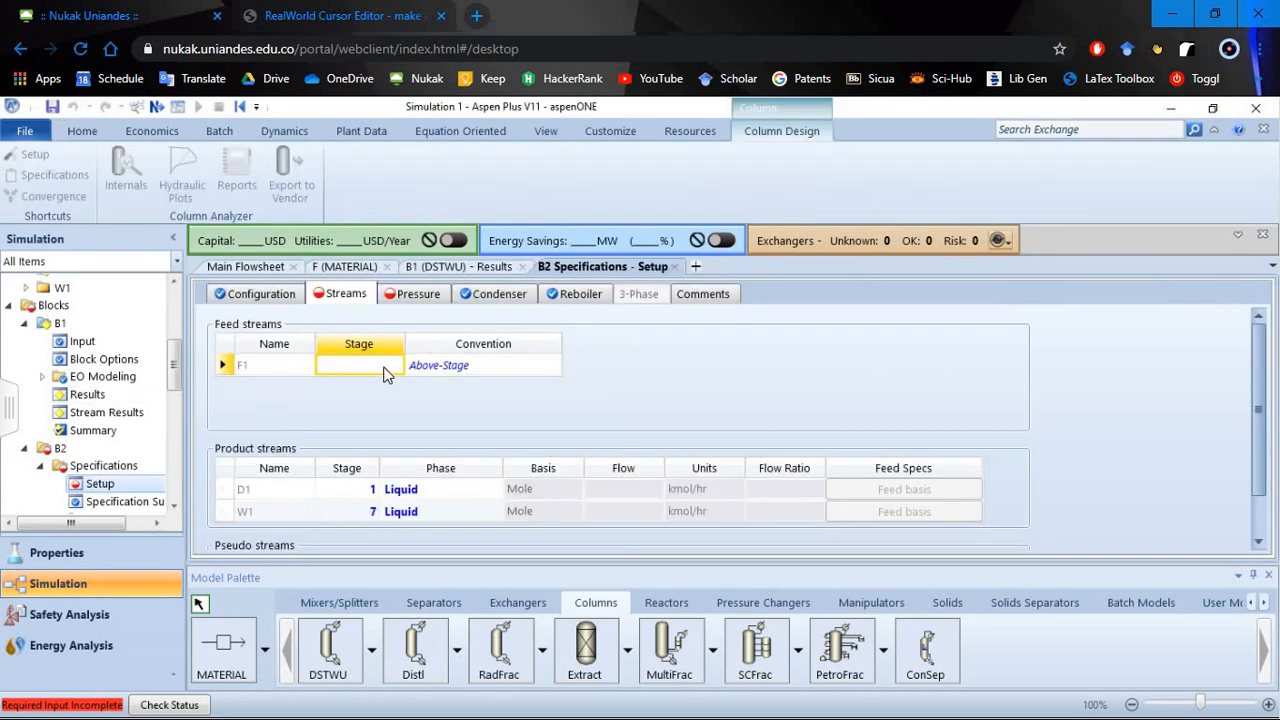
{"action": "type", "text": "2"}
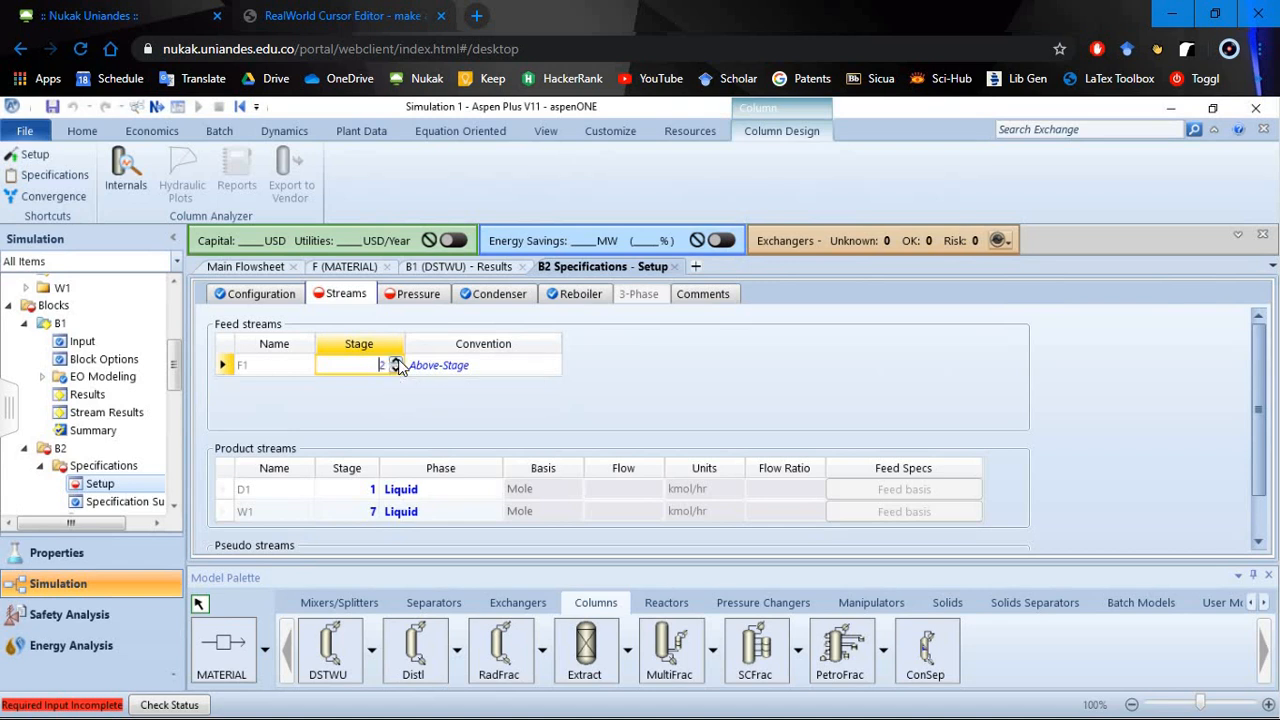
{"action": "left_click", "coordinate": [398, 361]}
{"action": "left_click", "coordinate": [588, 379]}
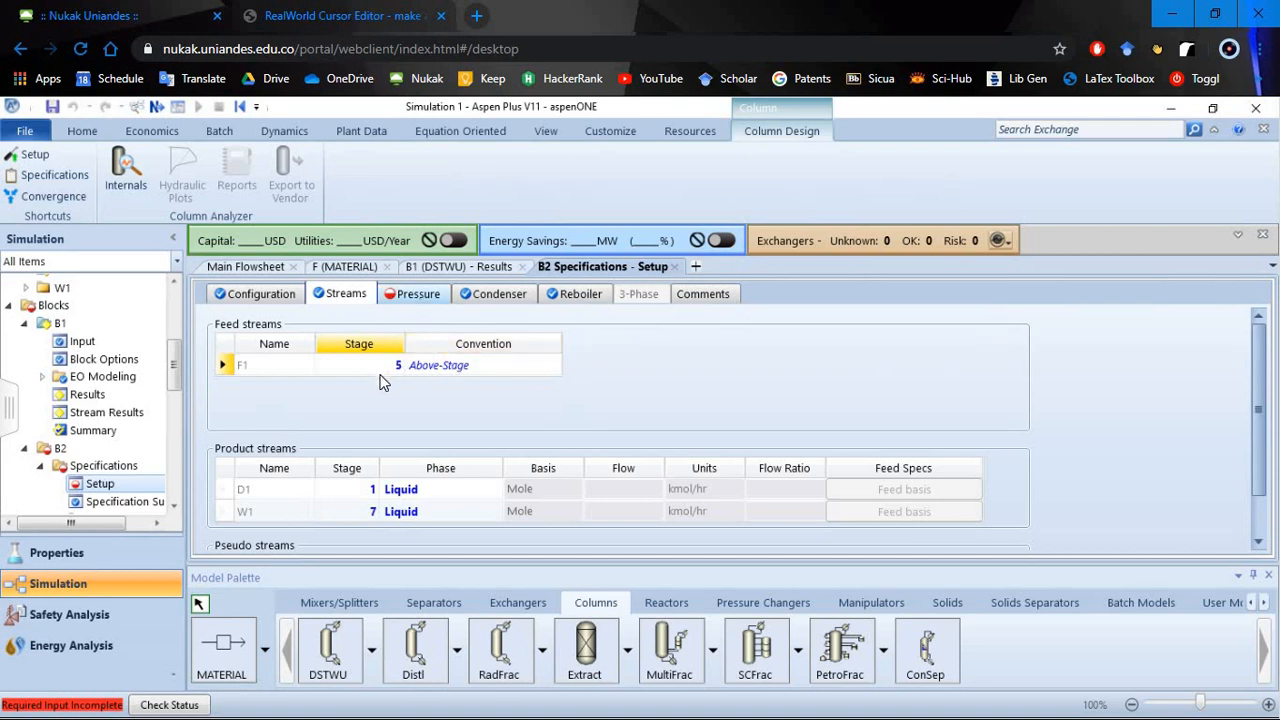
- Set B2's stage 1 / condenser pressure to 30 psia
{"action": "left_click", "coordinate": [416, 373]}
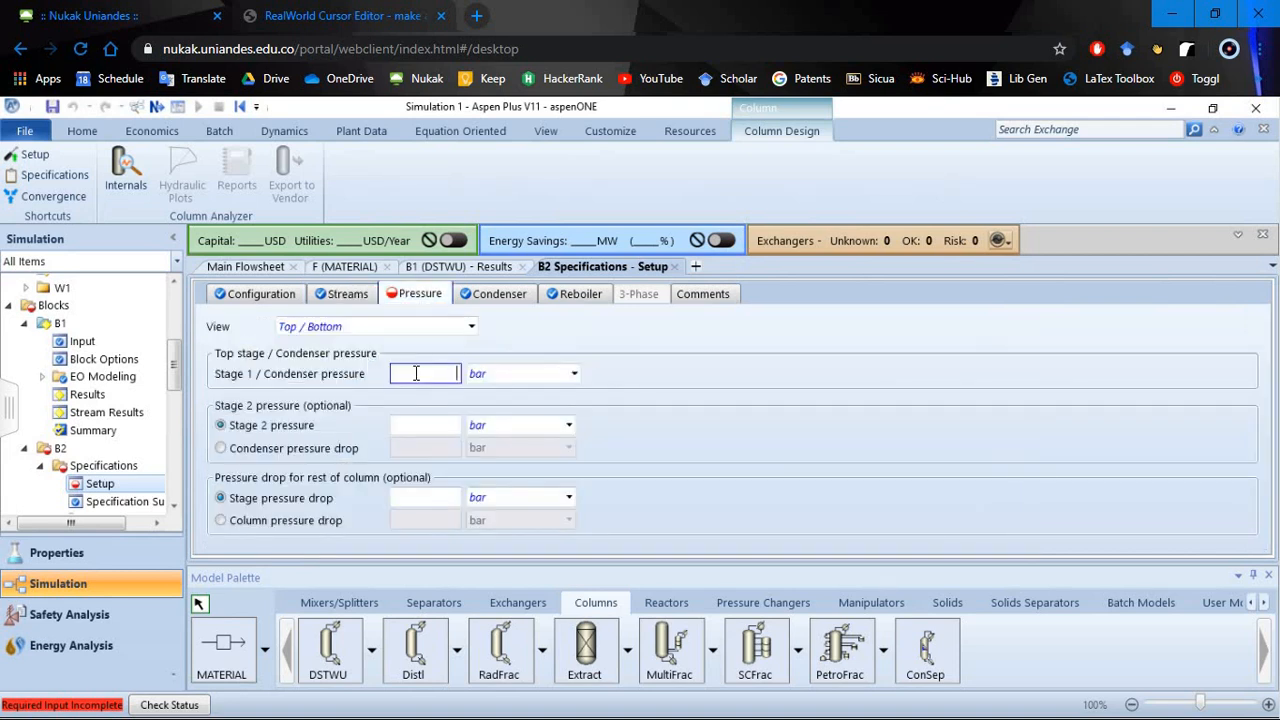
{"action": "type", "text": "30"}
{"action": "key", "text": "Return"}
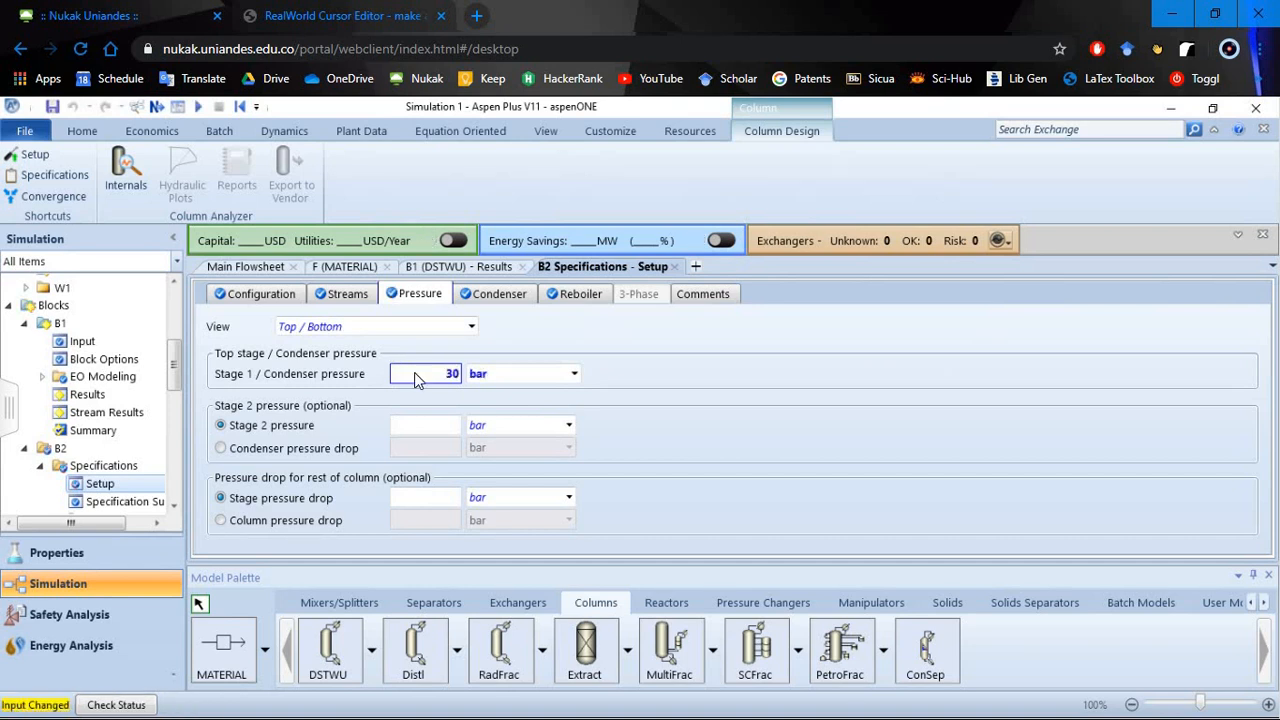
{"action": "left_click", "coordinate": [525, 377]}
{"action": "type", "text": "psia"}
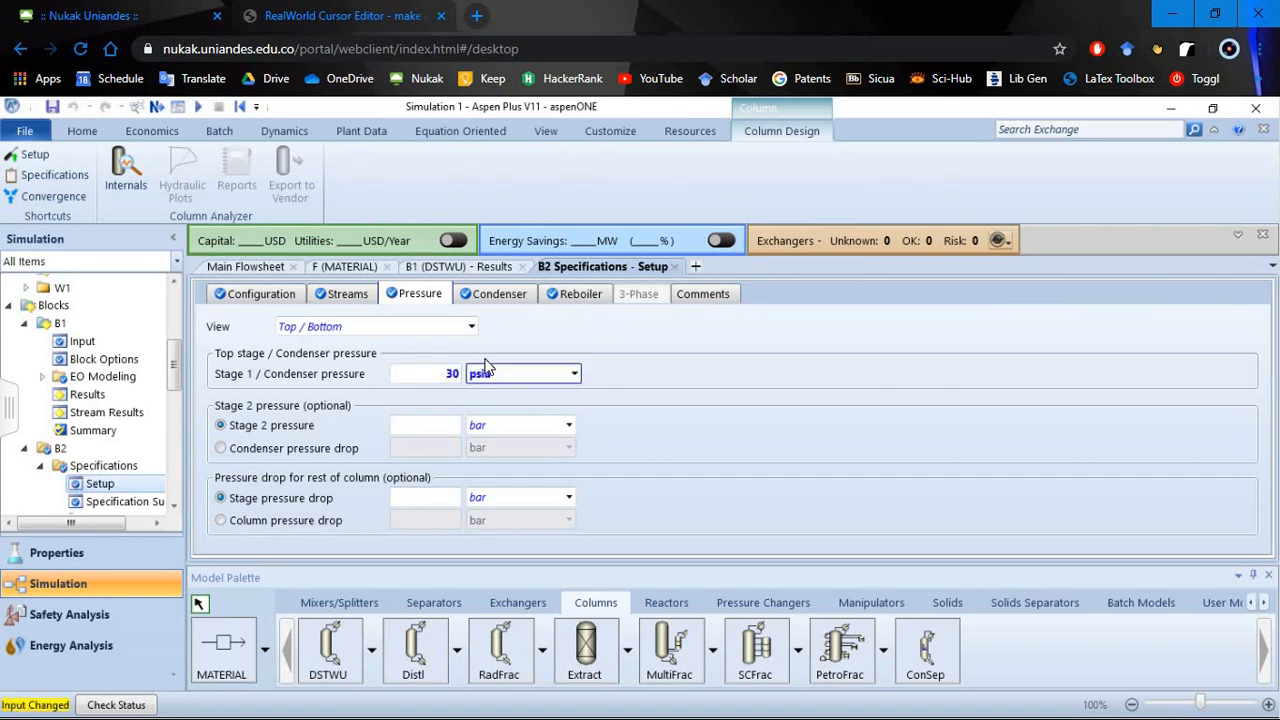
- Specify the pressure drop for the rest of column B2 as a column pressure drop of 5 psia
{"action": "left_click", "coordinate": [320, 521]}
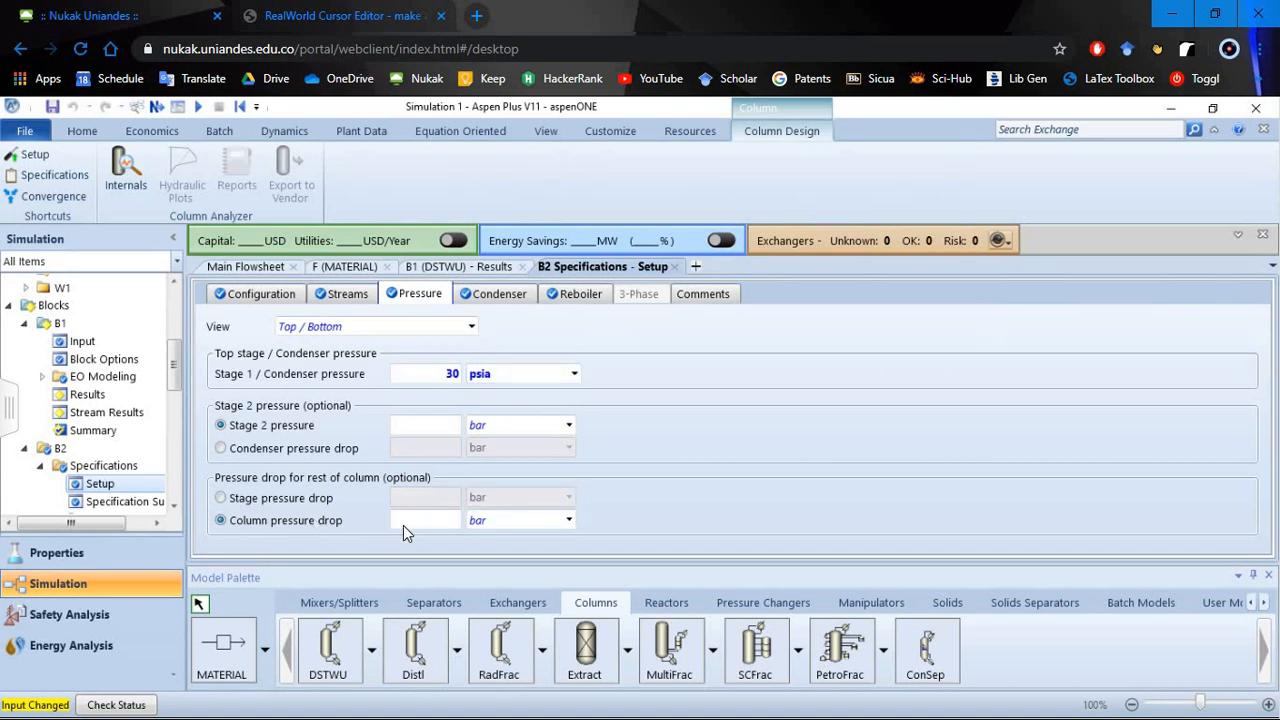
{"action": "left_click", "coordinate": [411, 521]}
{"action": "type", "text": "5"}
{"action": "left_click", "coordinate": [568, 521]}
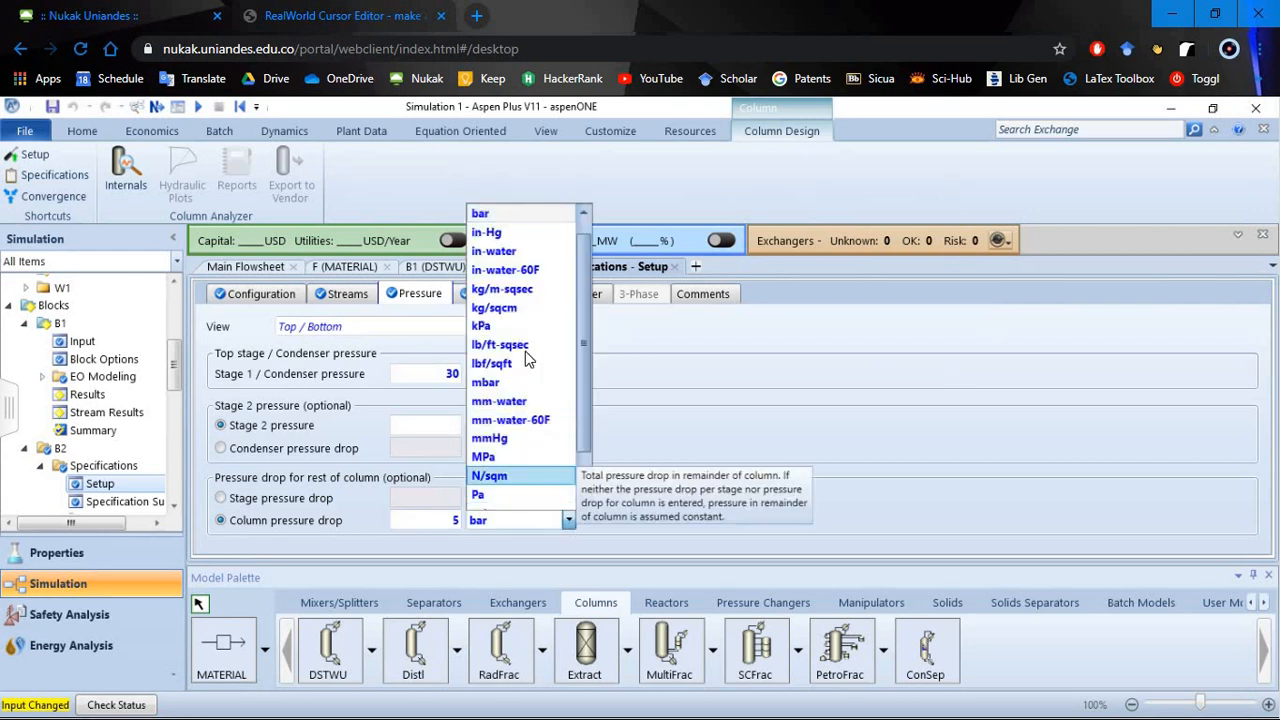
{"action": "scroll", "coordinate": [537, 390], "scroll_direction": "down", "scroll_amount": 1}
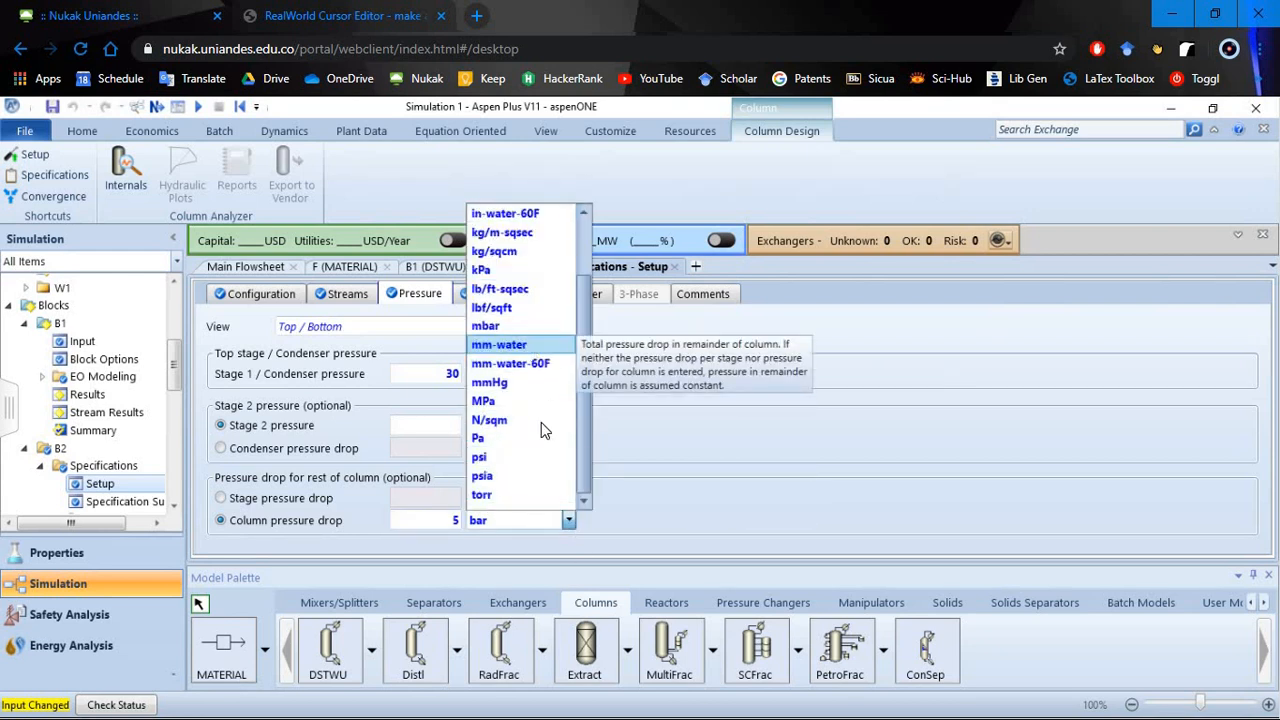
{"action": "left_click", "coordinate": [511, 479]}
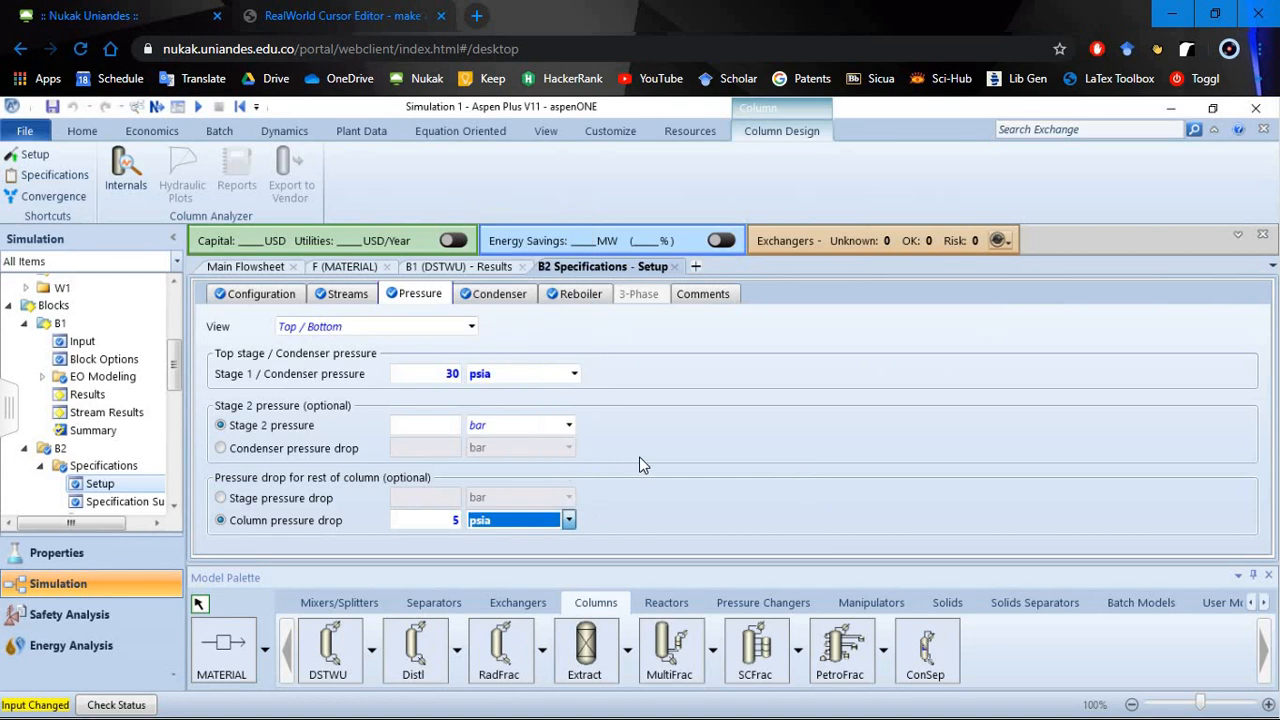
- Run the simulation, display the run status and open the status details of block B2
{"action": "left_click", "coordinate": [199, 107]}
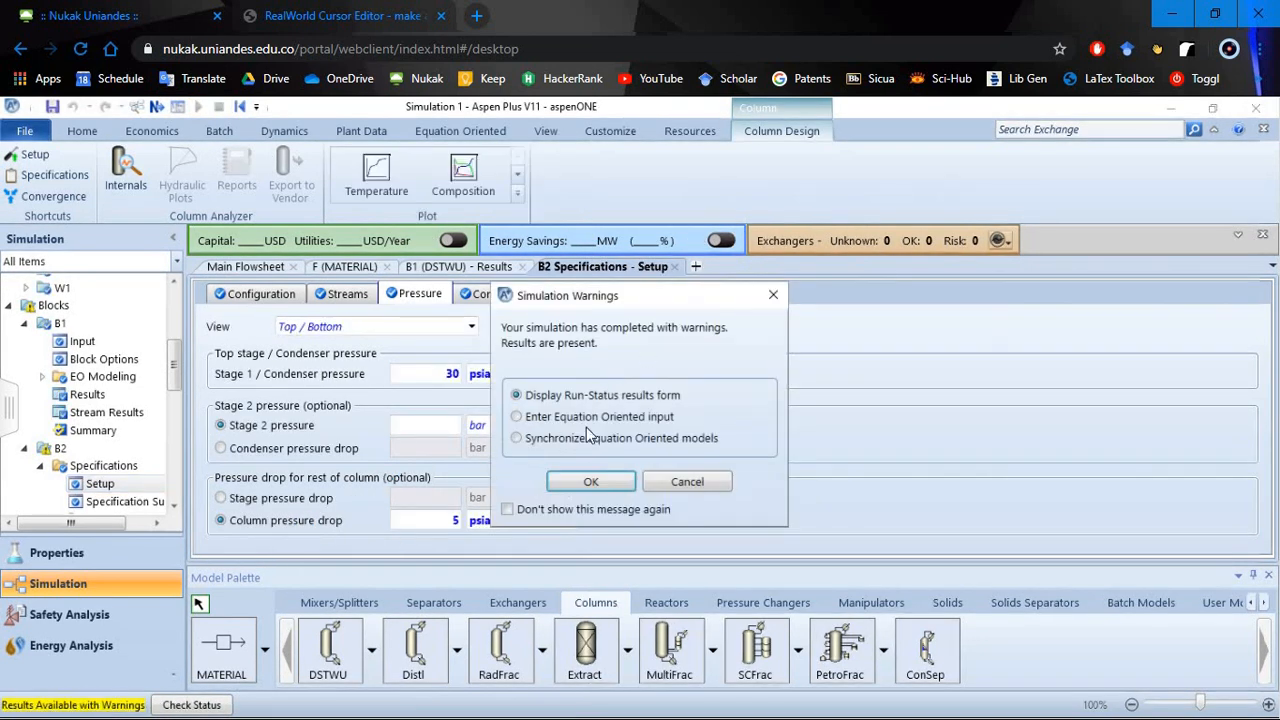
{"action": "left_click", "coordinate": [603, 485]}
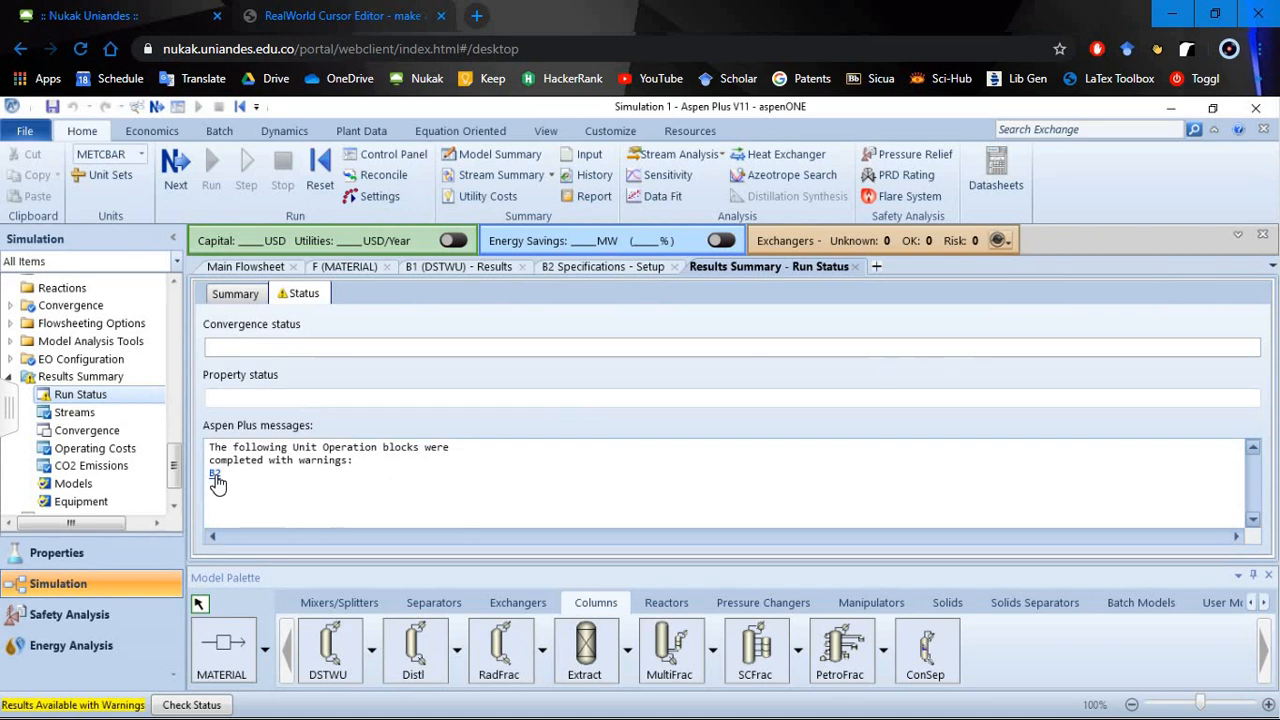
{"action": "left_click", "coordinate": [215, 477]}
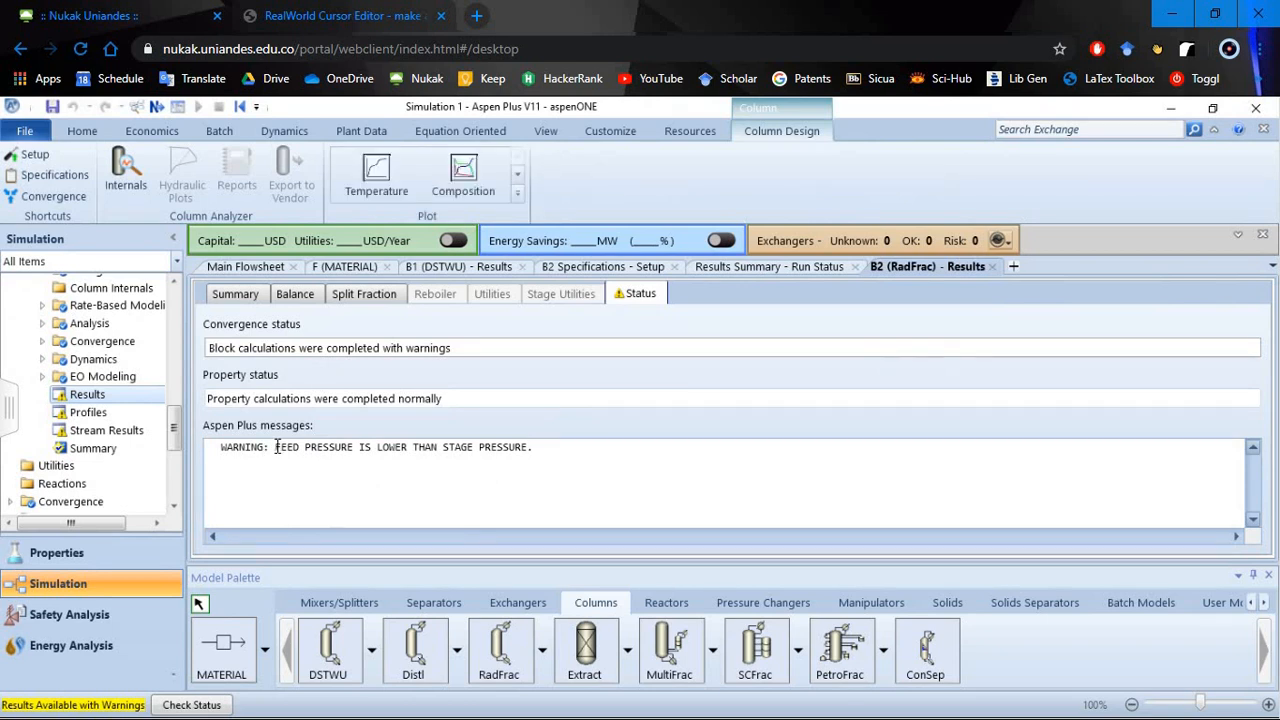
- Read the warning message for RadFrac block B2 and view the summary of its results
{"action": "left_click_drag", "start_coordinate": [277, 447], "coordinate": [544, 455]}
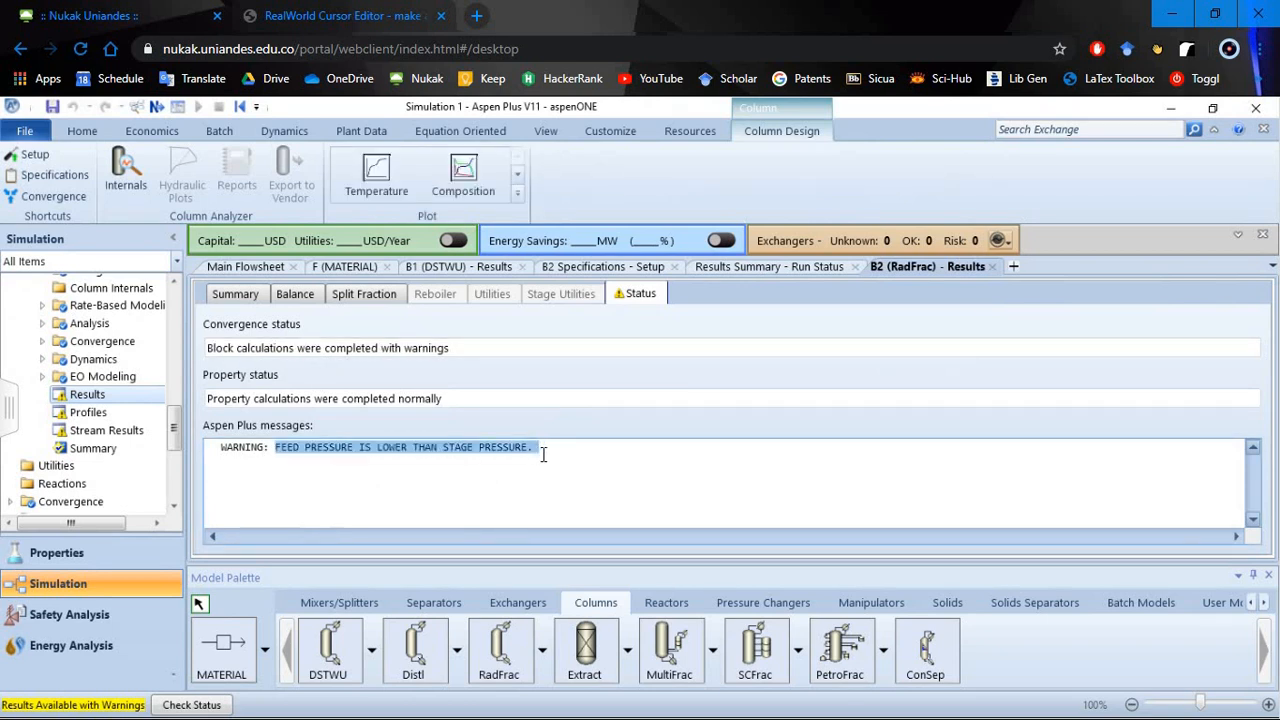
{"action": "left_click", "coordinate": [344, 466]}
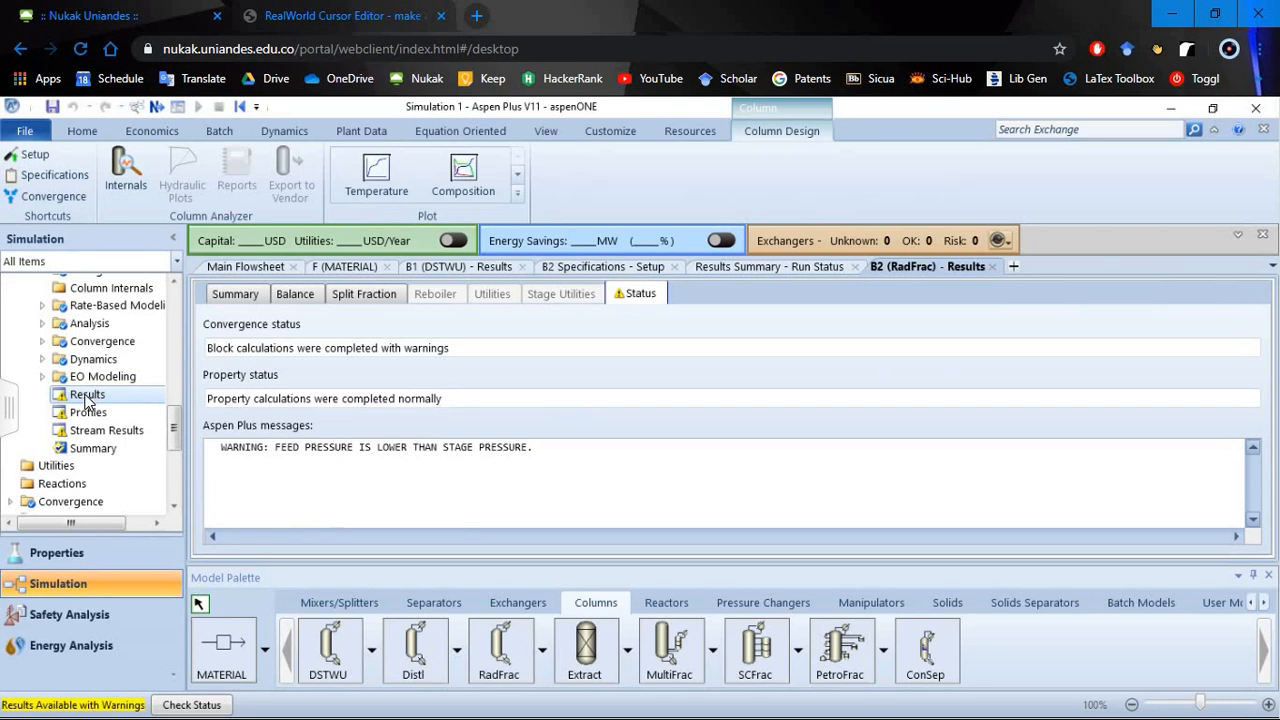
{"action": "left_click", "coordinate": [246, 298]}
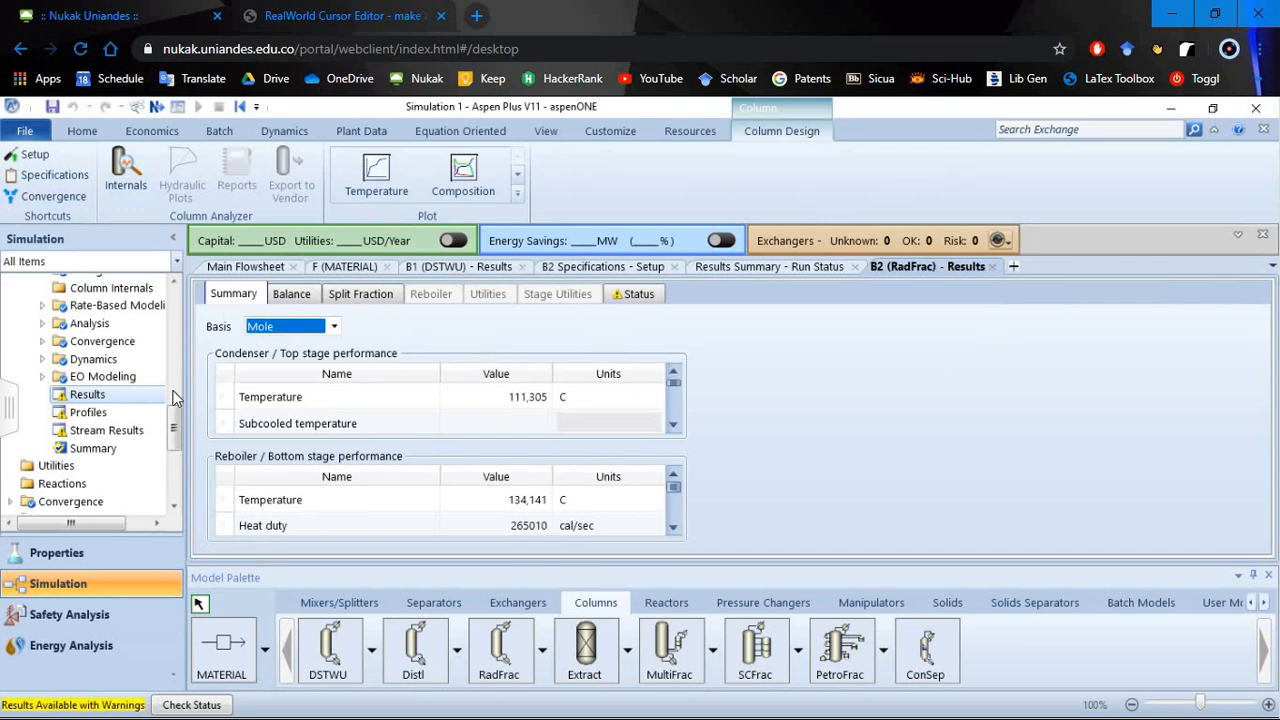
{"action": "scroll", "coordinate": [176, 416], "scroll_direction": "up", "scroll_amount": 1}
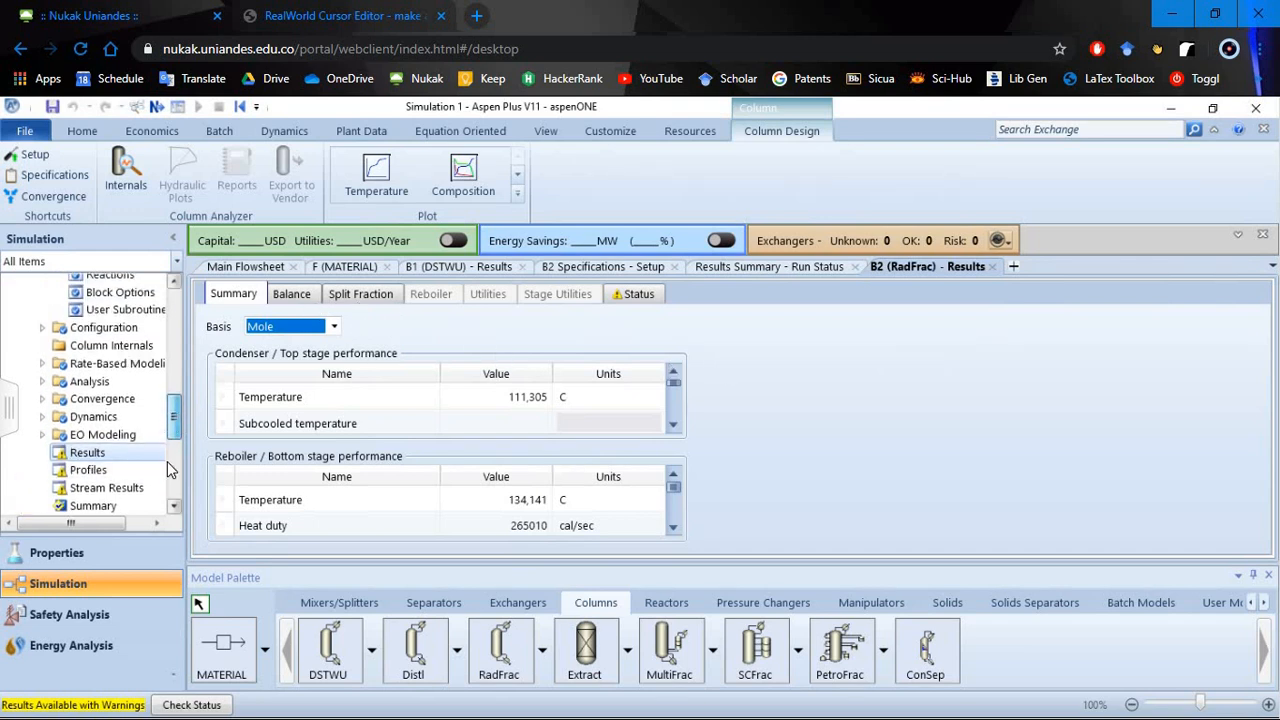
- Examine B2's stream results, expanding the component mole flows and comparing the totals of streams D1 and W1
{"action": "left_click", "coordinate": [119, 487]}
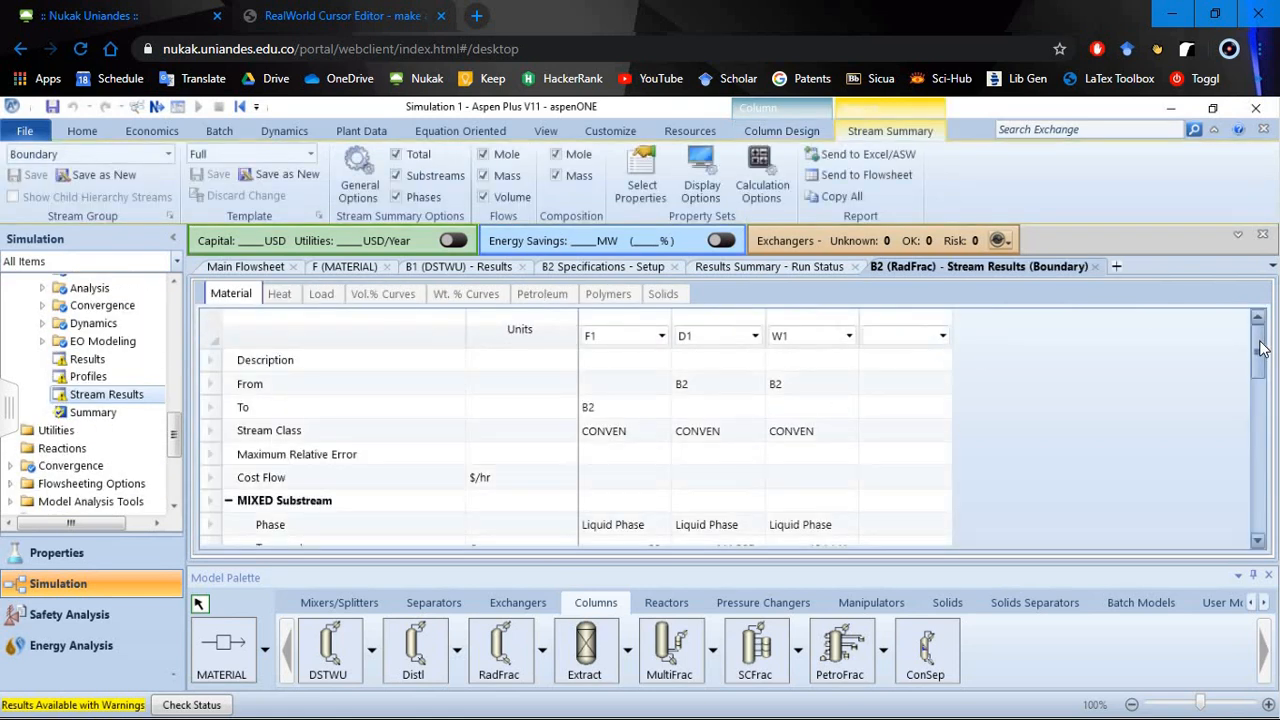
{"action": "left_click_drag", "start_coordinate": [1260, 370], "coordinate": [1260, 450]}
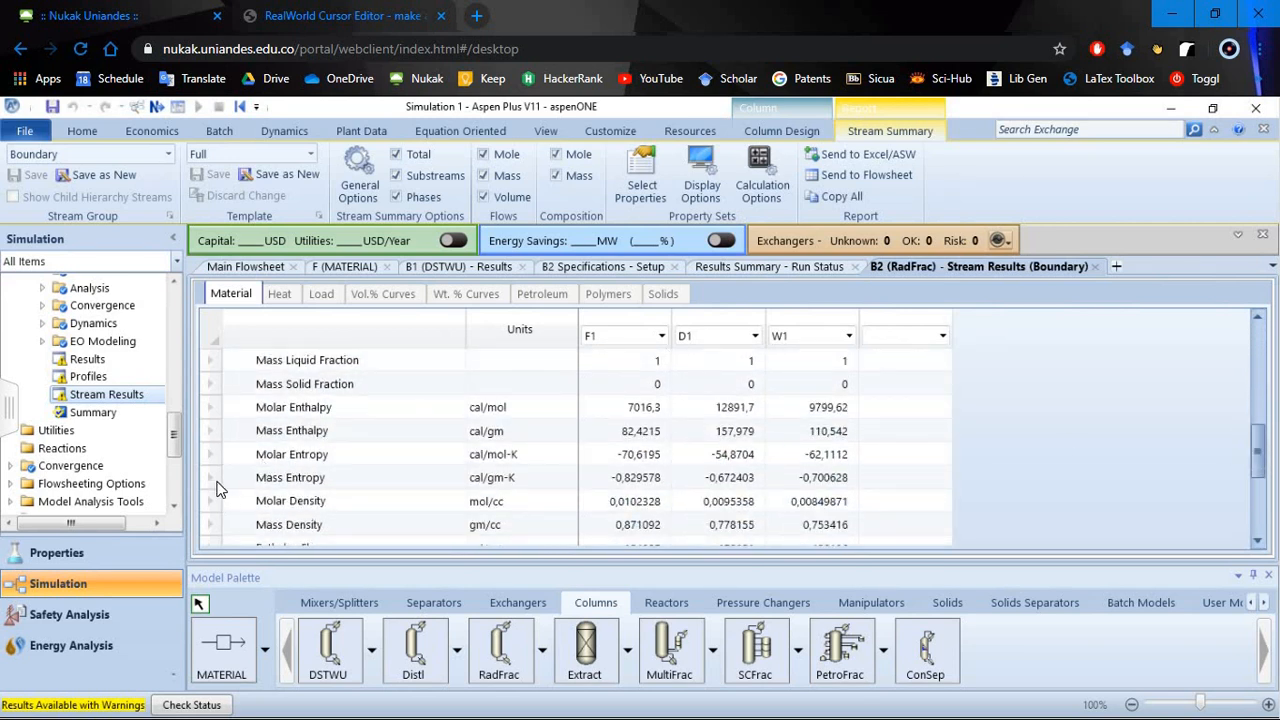
{"action": "left_click", "coordinate": [1262, 498]}
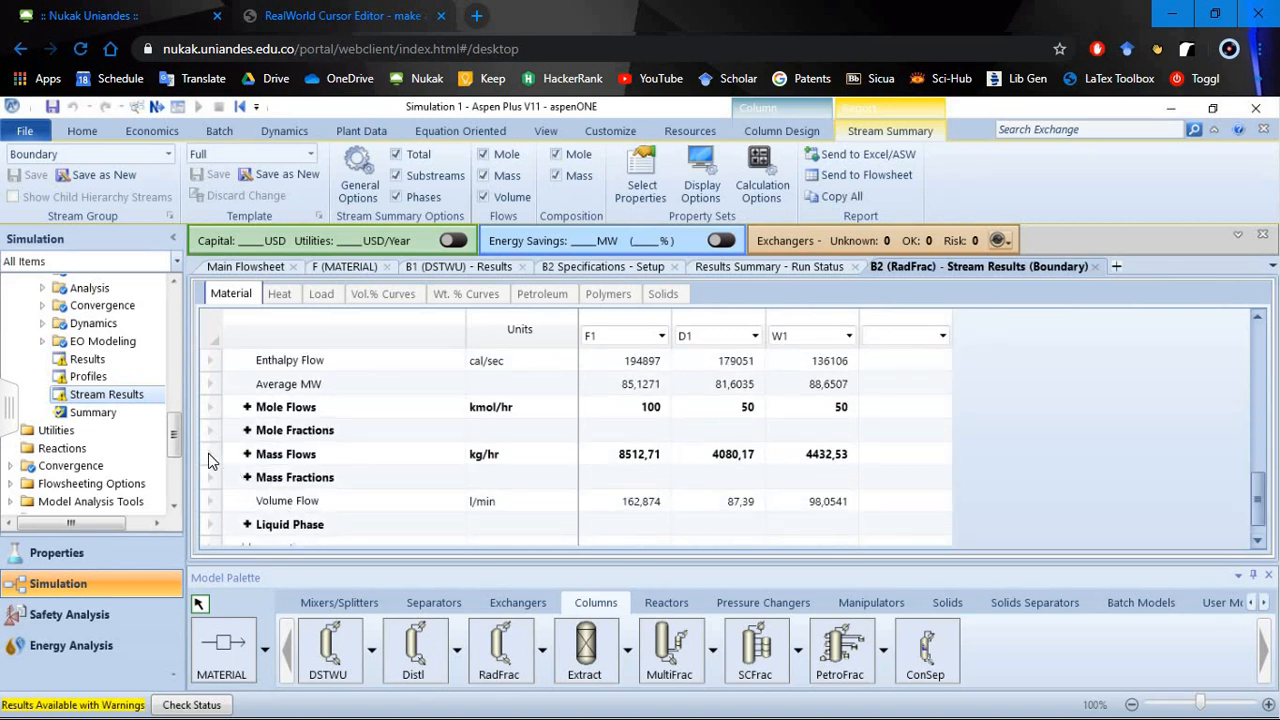
{"action": "left_click", "coordinate": [247, 408]}
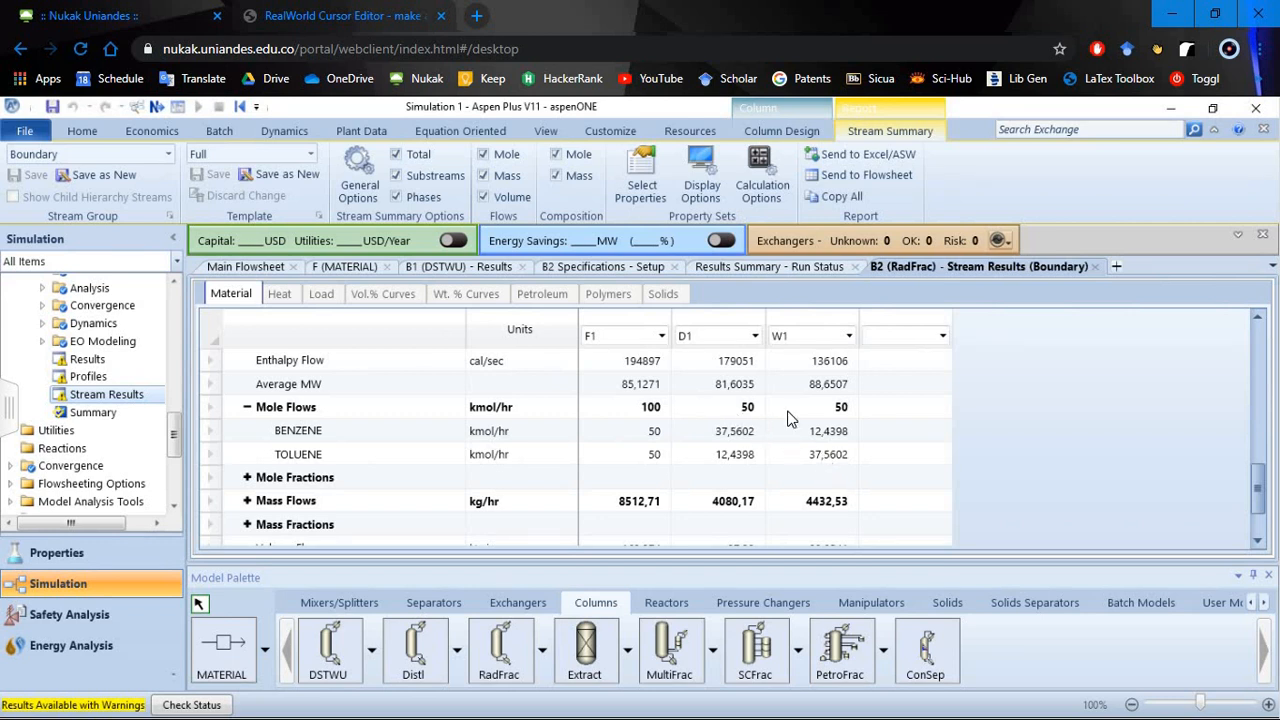
{"action": "left_click", "coordinate": [750, 408]}
{"action": "left_click", "coordinate": [838, 408], "text": "shift"}
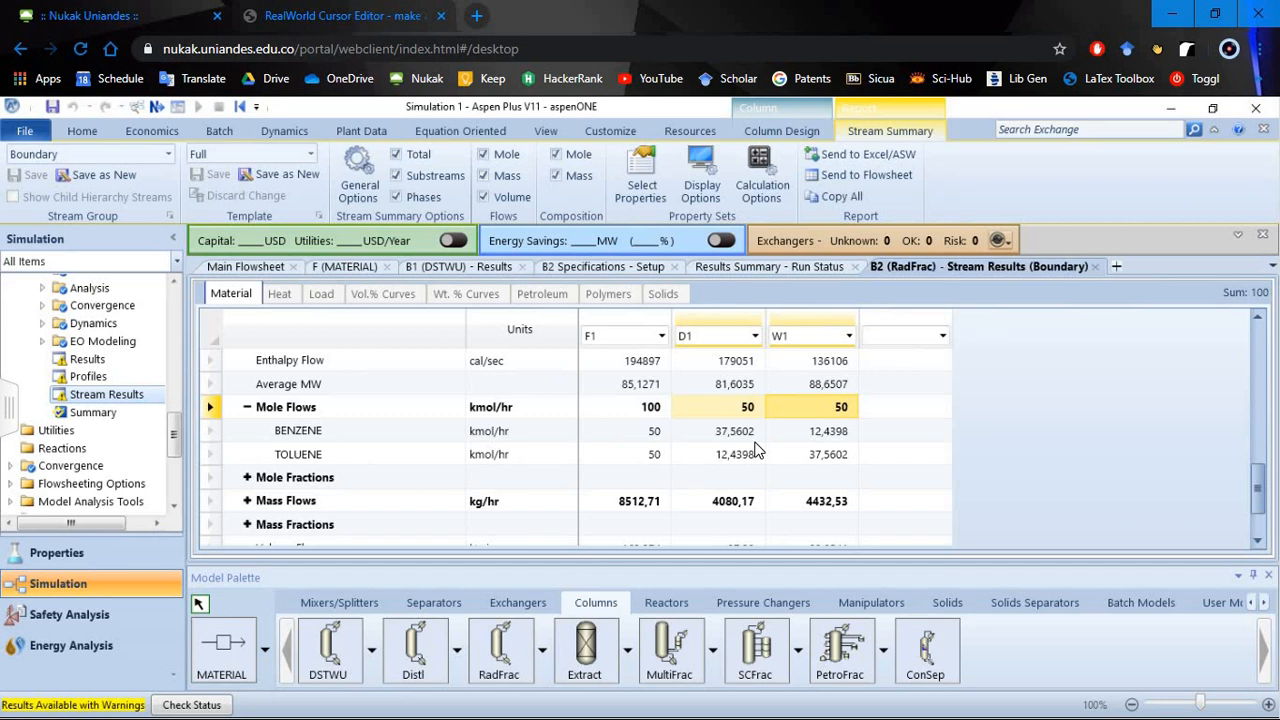
{"action": "left_click", "coordinate": [747, 409]}
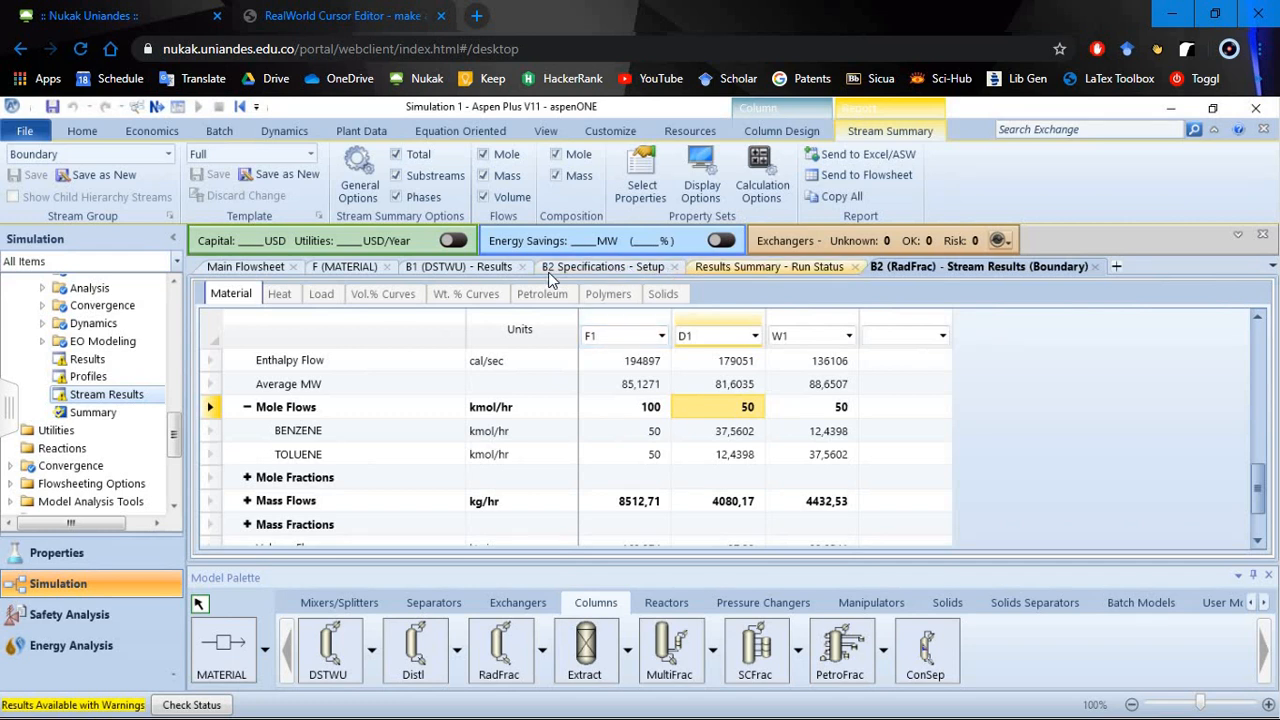
- Review the configuration and operating specifications in the setup of column B2
{"action": "left_click", "coordinate": [615, 268]}
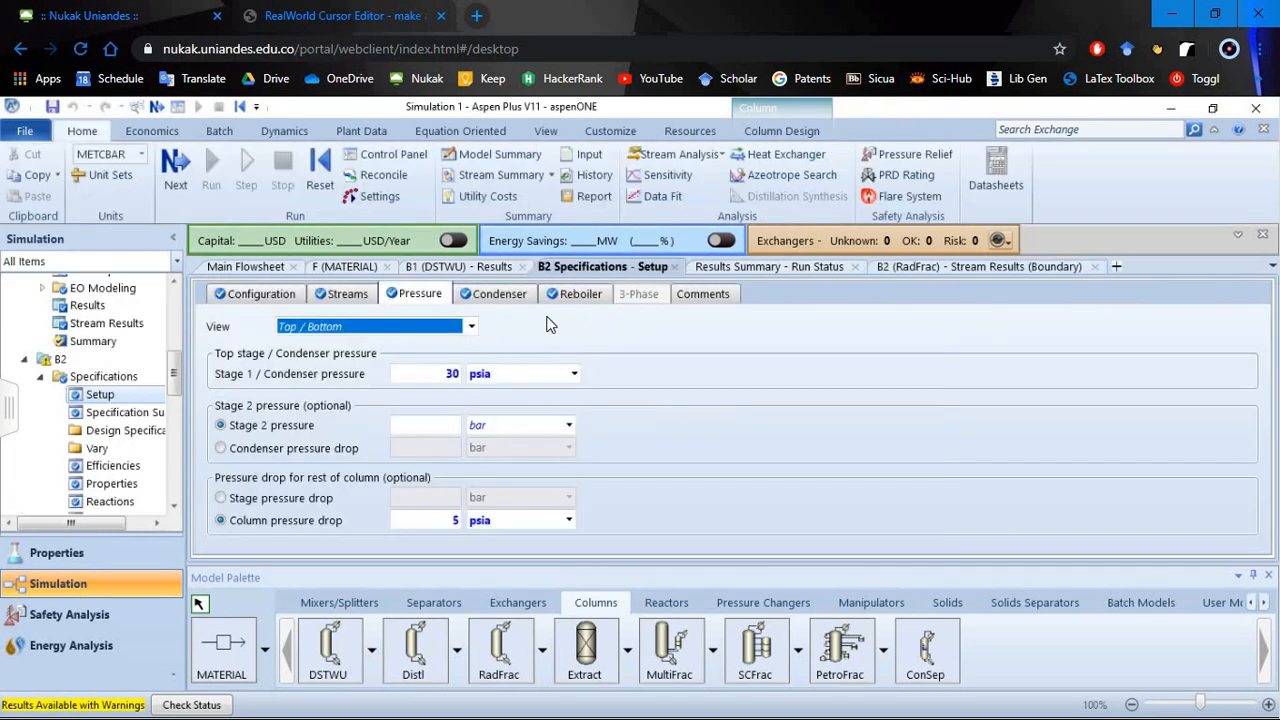
{"action": "left_click", "coordinate": [258, 294]}
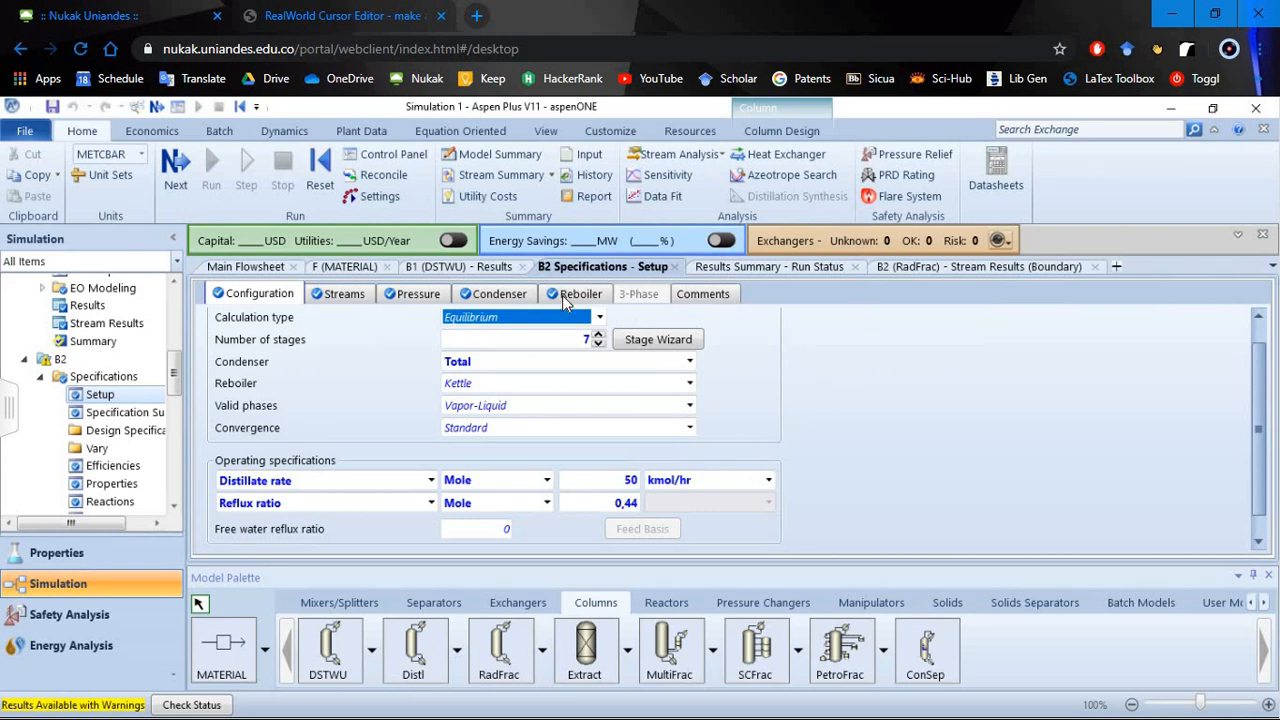
{"action": "left_click", "coordinate": [843, 358]}
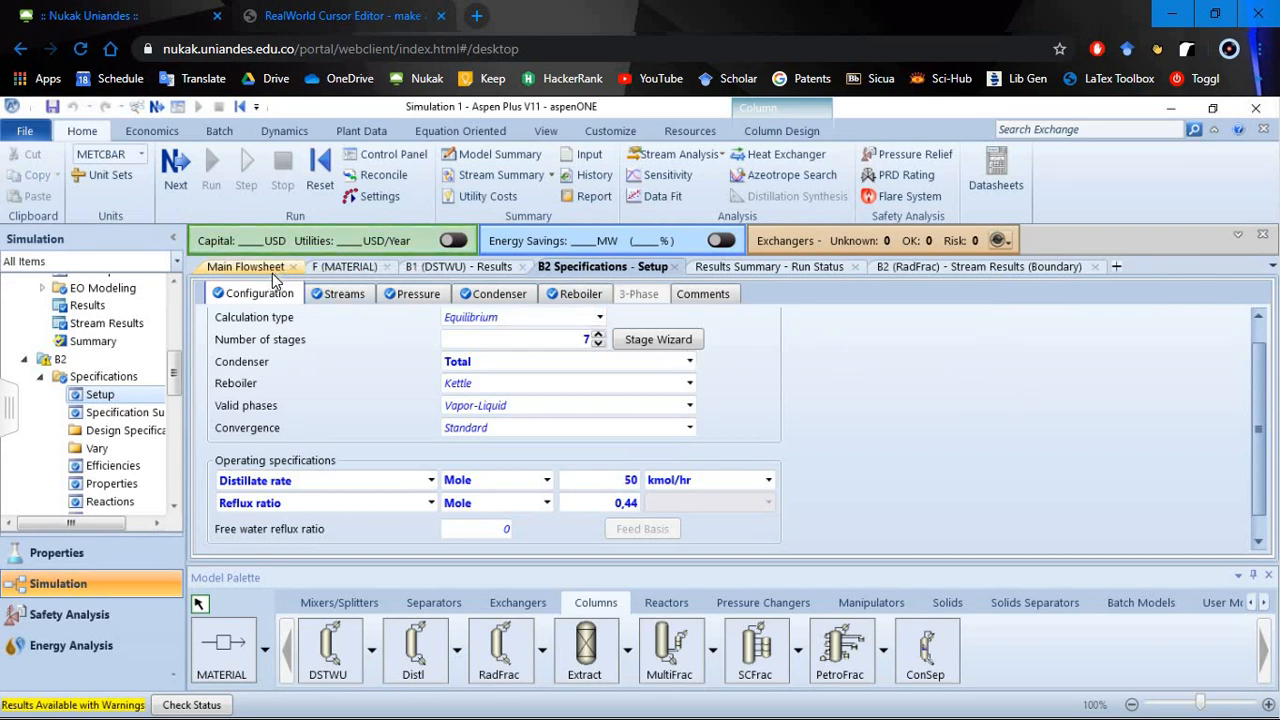
- Create a new sensitivity analysis among the model analysis tools, accepting the default ID
{"action": "scroll", "coordinate": [170, 455], "scroll_direction": "down", "scroll_amount": 4}
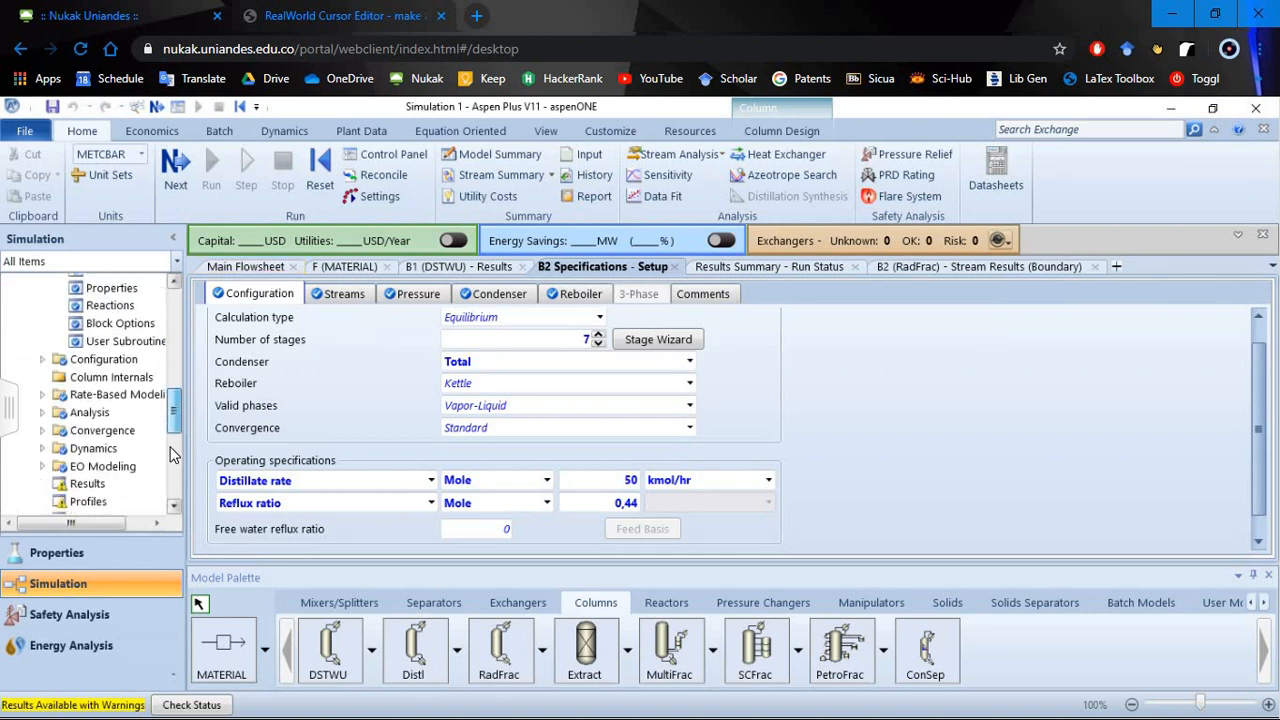
{"action": "scroll", "coordinate": [170, 455], "scroll_direction": "down", "scroll_amount": 5}
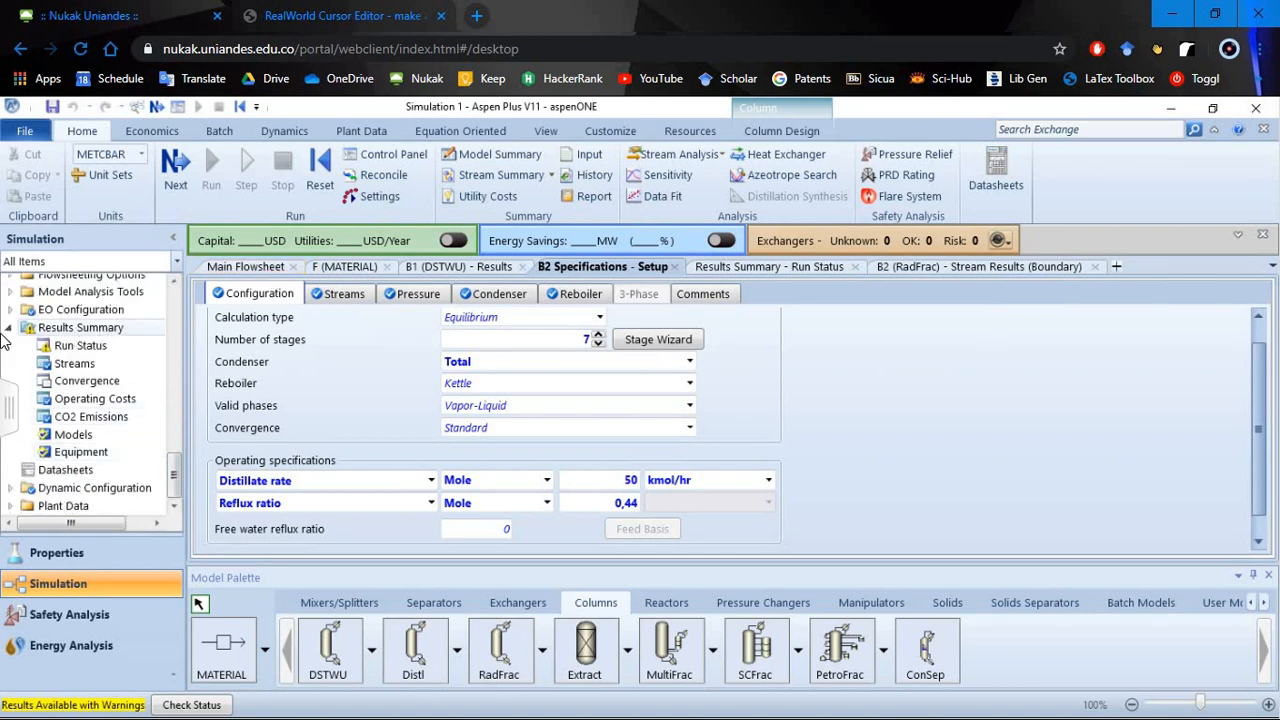
{"action": "left_click", "coordinate": [8, 328]}
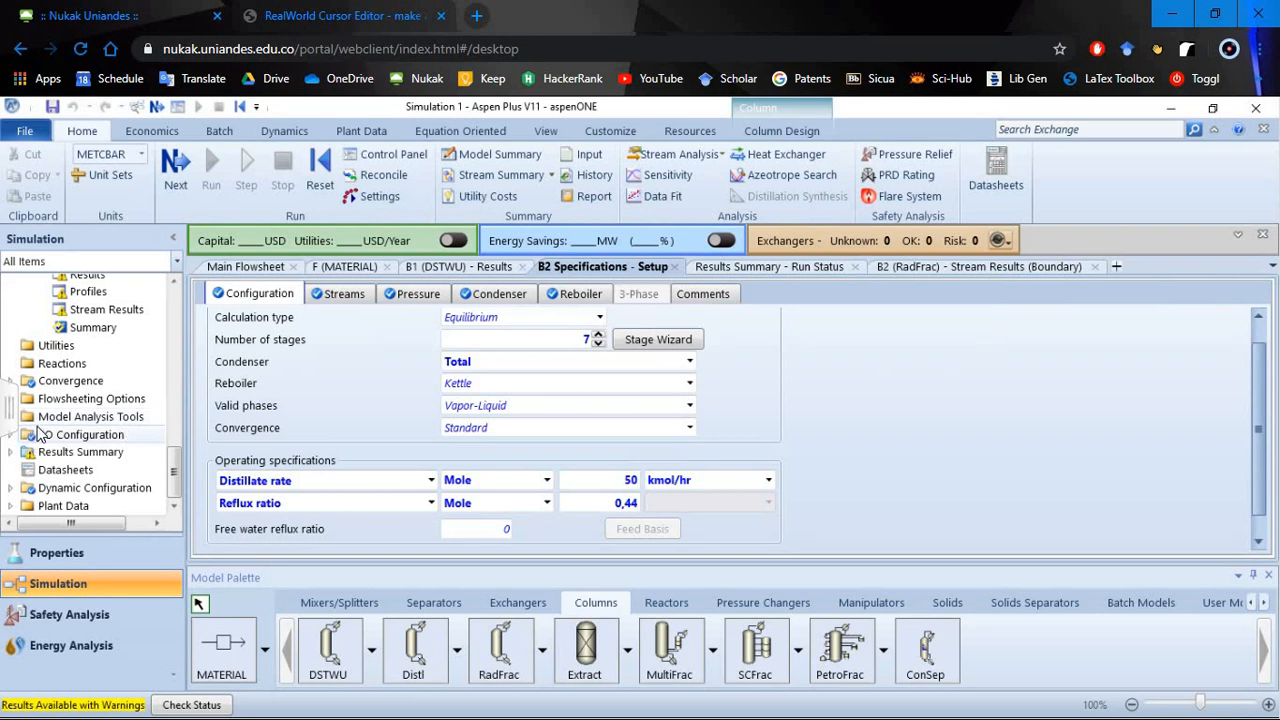
{"action": "scroll", "coordinate": [41, 465], "scroll_direction": "up", "scroll_amount": 1}
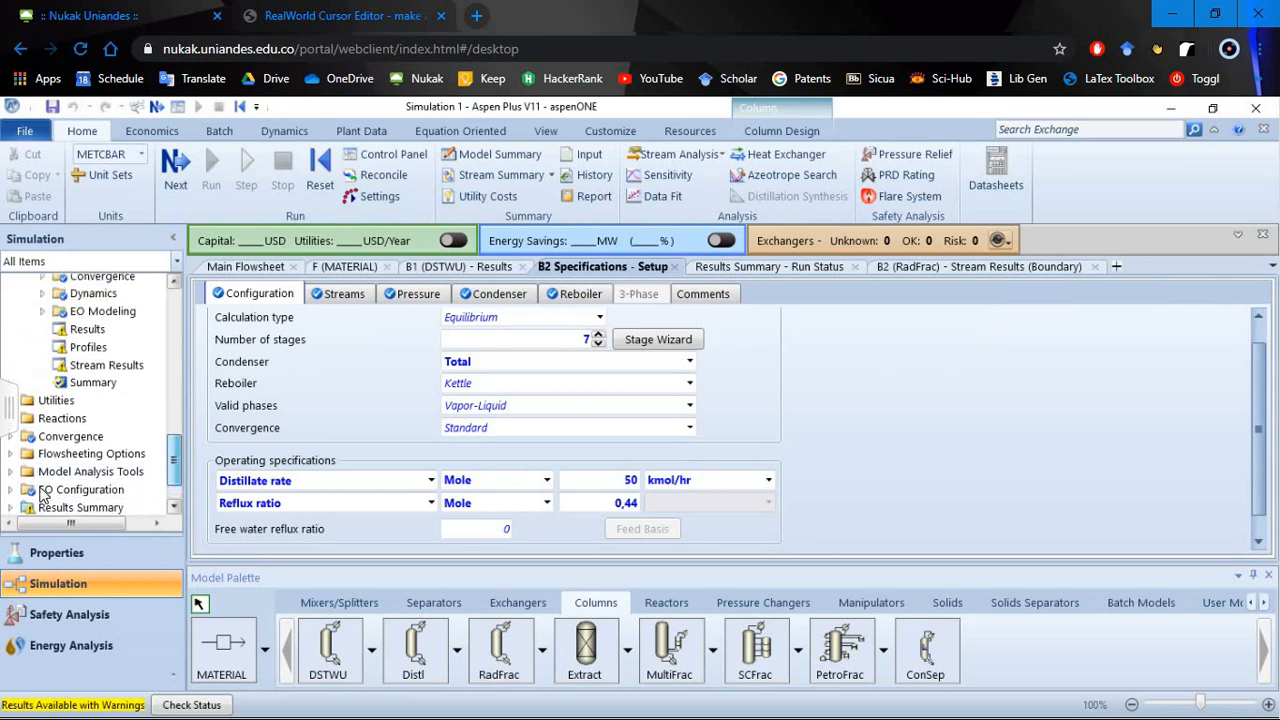
{"action": "left_click", "coordinate": [10, 471]}
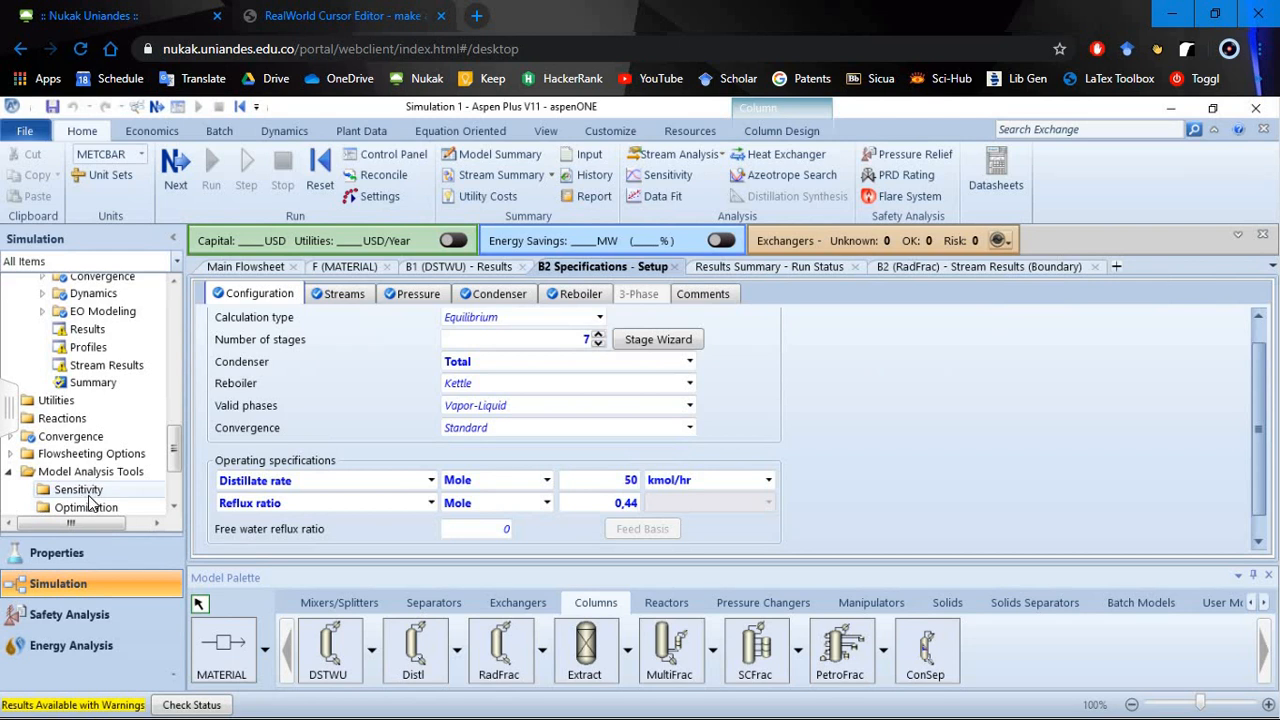
{"action": "double_click", "coordinate": [80, 490]}
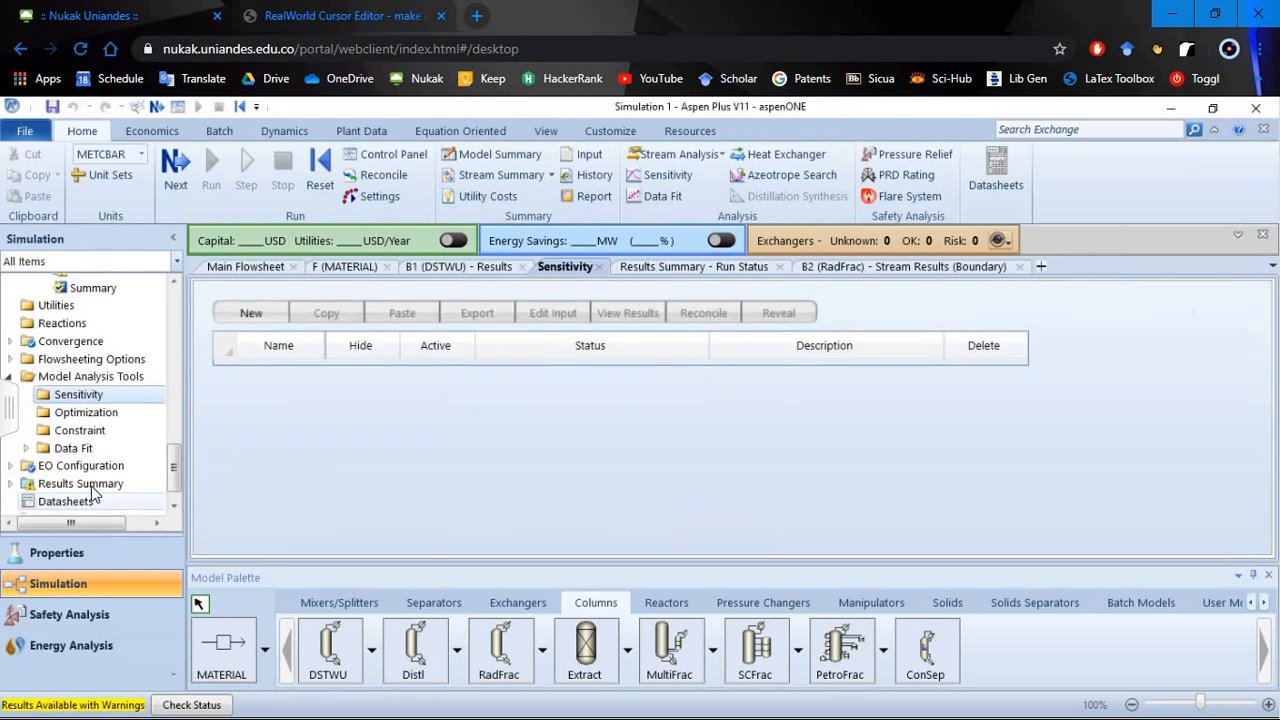
{"action": "left_click", "coordinate": [250, 313]}
{"action": "left_click", "coordinate": [640, 442]}
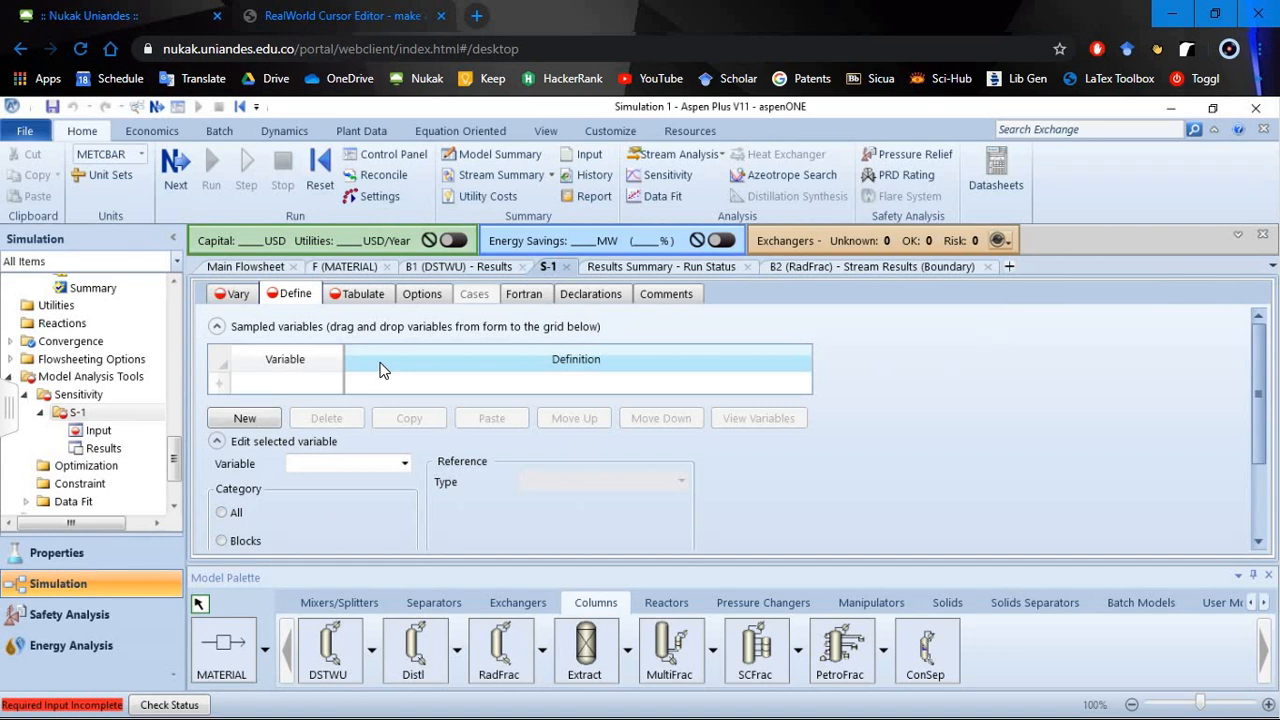
- Look over the Tabulate, Fortran and Vary input forms of sensitivity analysis S-1
{"action": "left_click", "coordinate": [345, 300]}
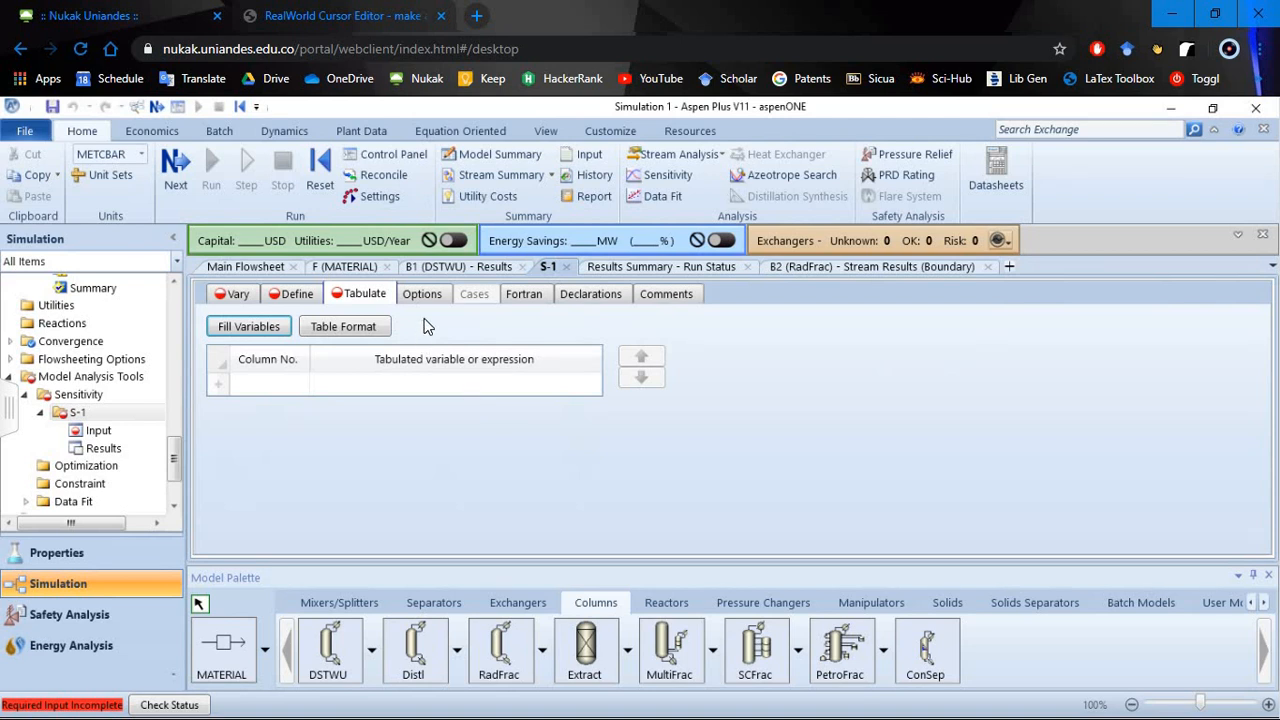
{"action": "left_click", "coordinate": [530, 297]}
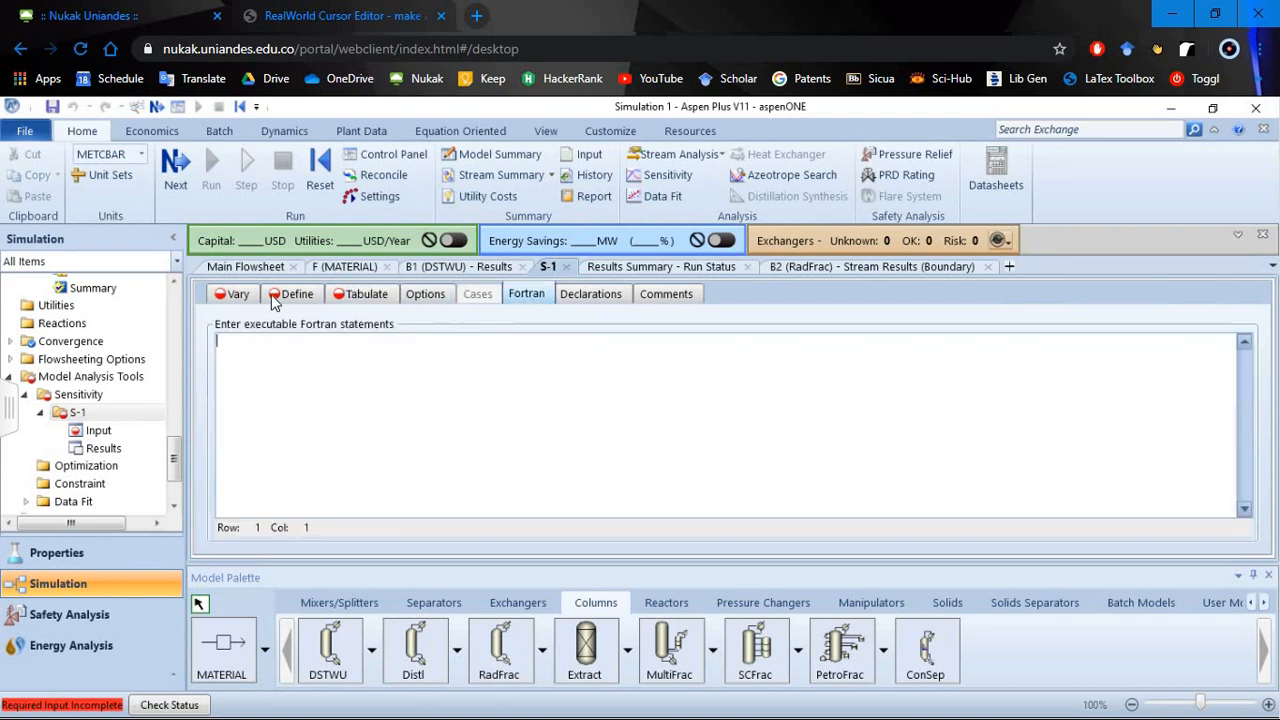
{"action": "left_click", "coordinate": [232, 295]}
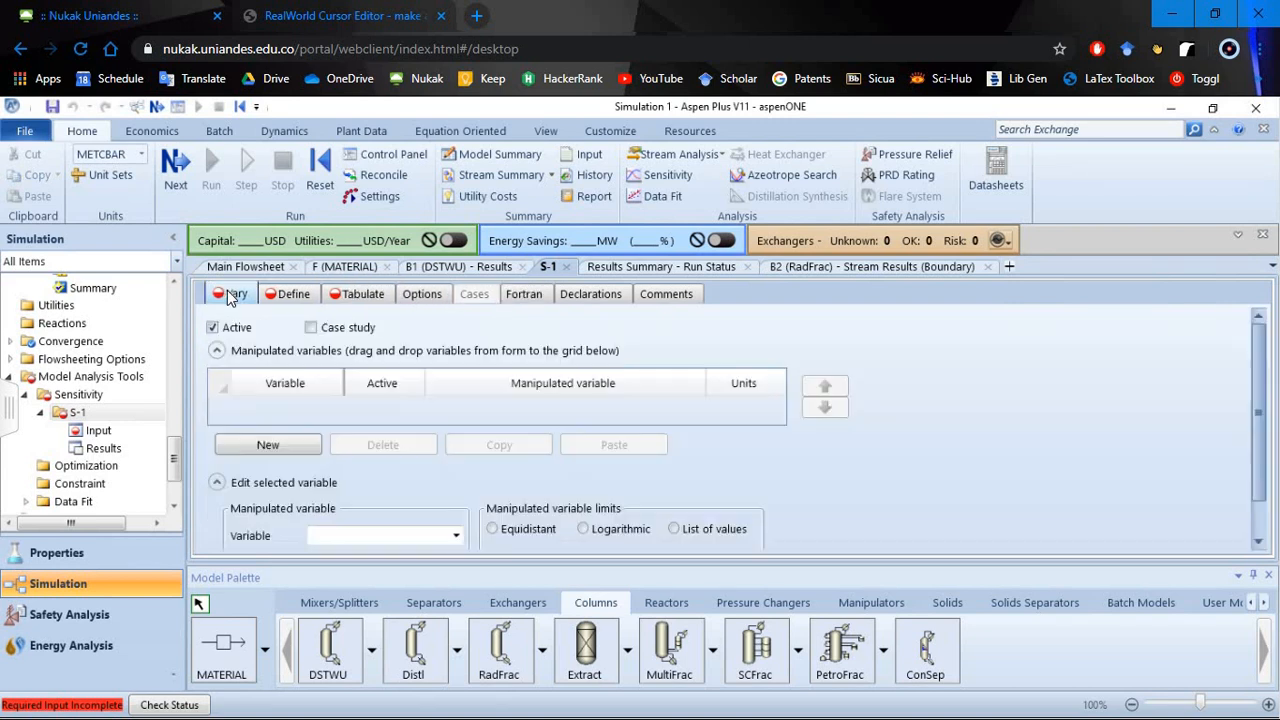
- Add a manipulated variable to sensitivity S-1 with type Block-Var and block B2, hiding the model palette for more room
{"action": "left_click", "coordinate": [288, 444]}
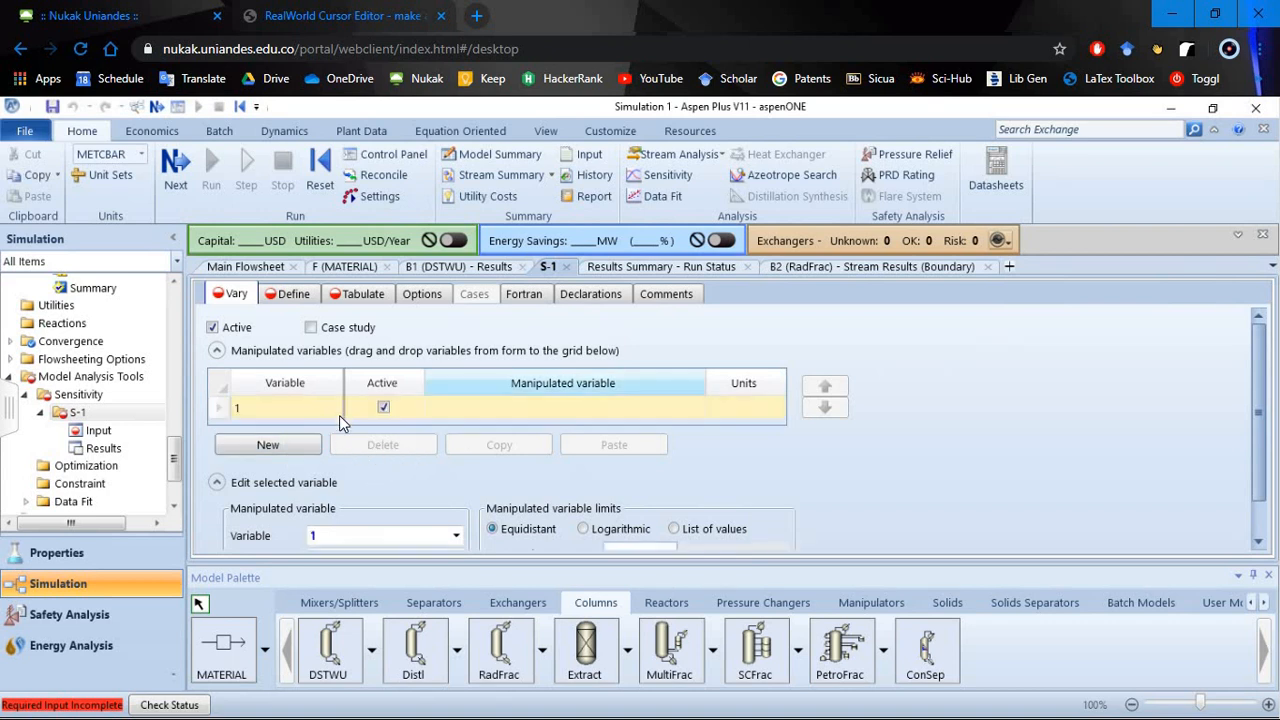
{"action": "scroll", "coordinate": [685, 469], "scroll_direction": "down", "scroll_amount": 1}
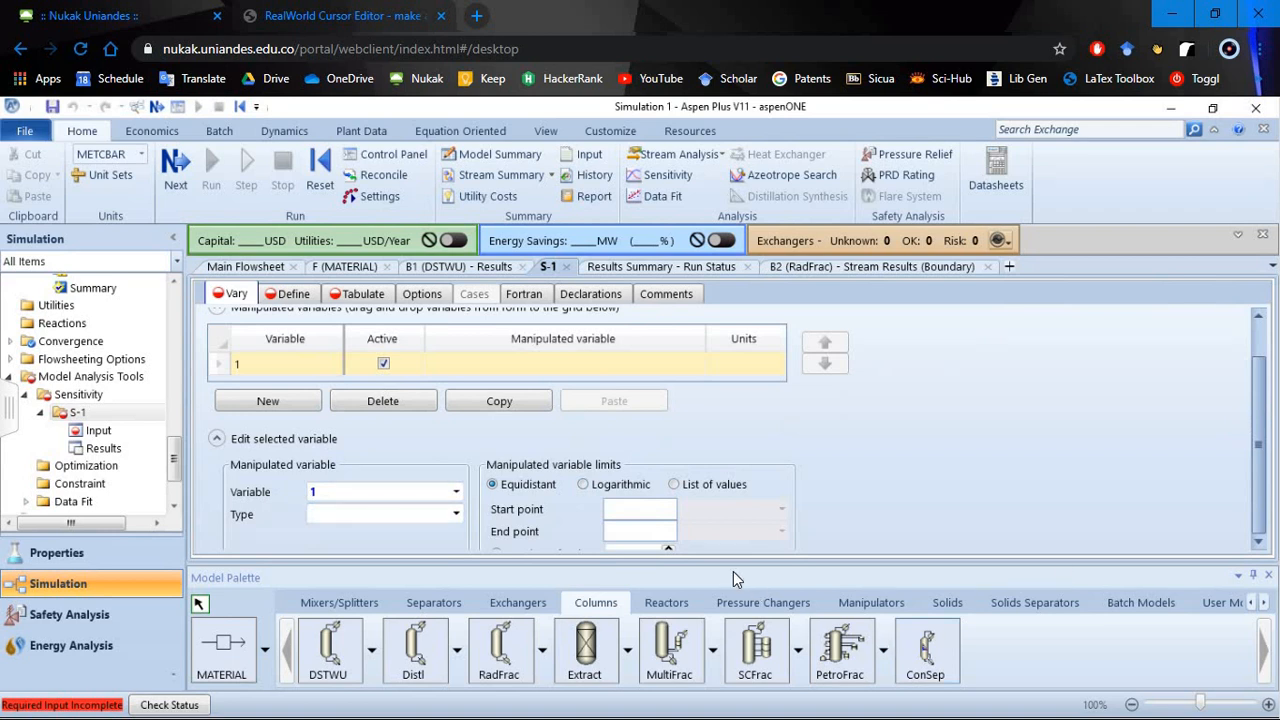
{"action": "left_click", "coordinate": [1268, 575]}
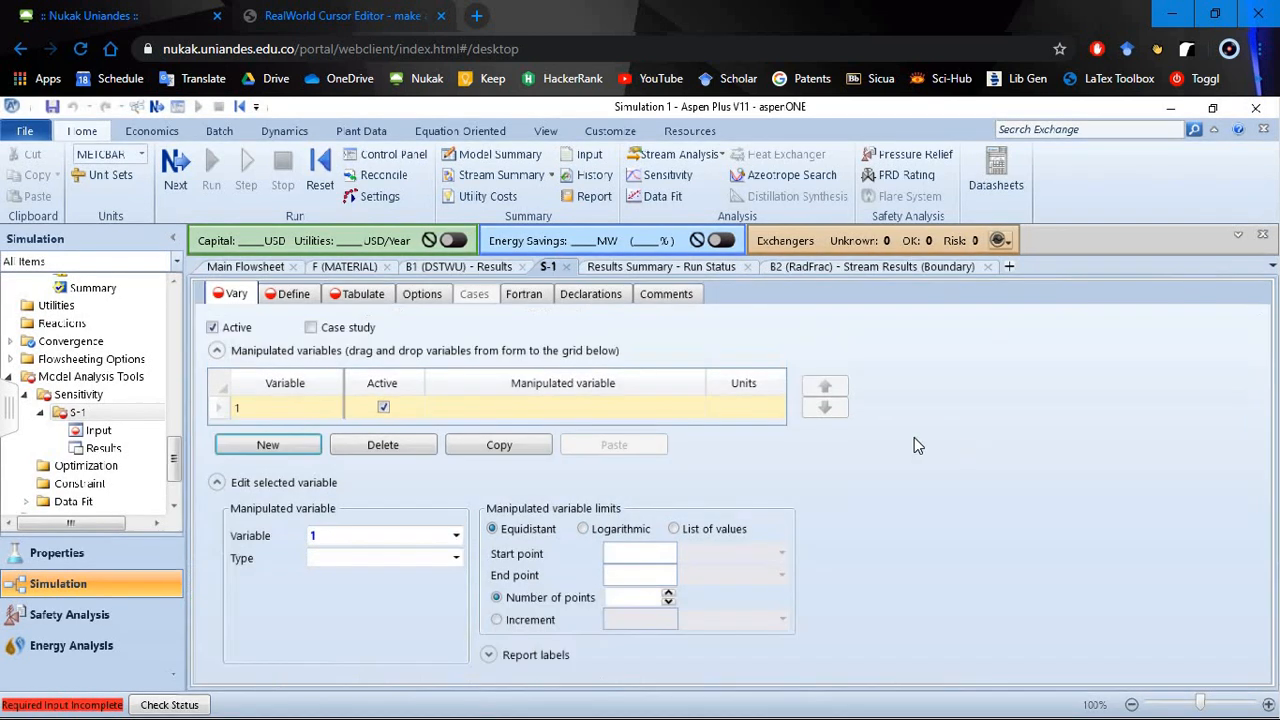
{"action": "left_click", "coordinate": [456, 558]}
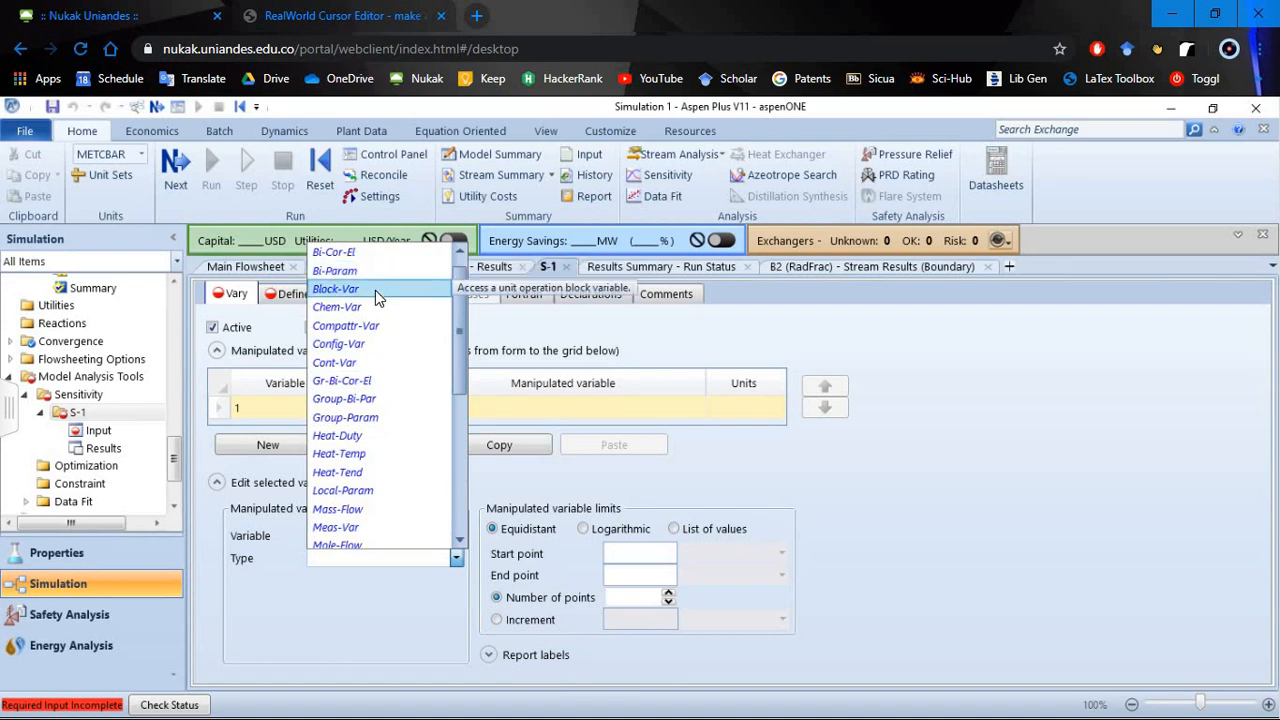
{"action": "left_click", "coordinate": [375, 290]}
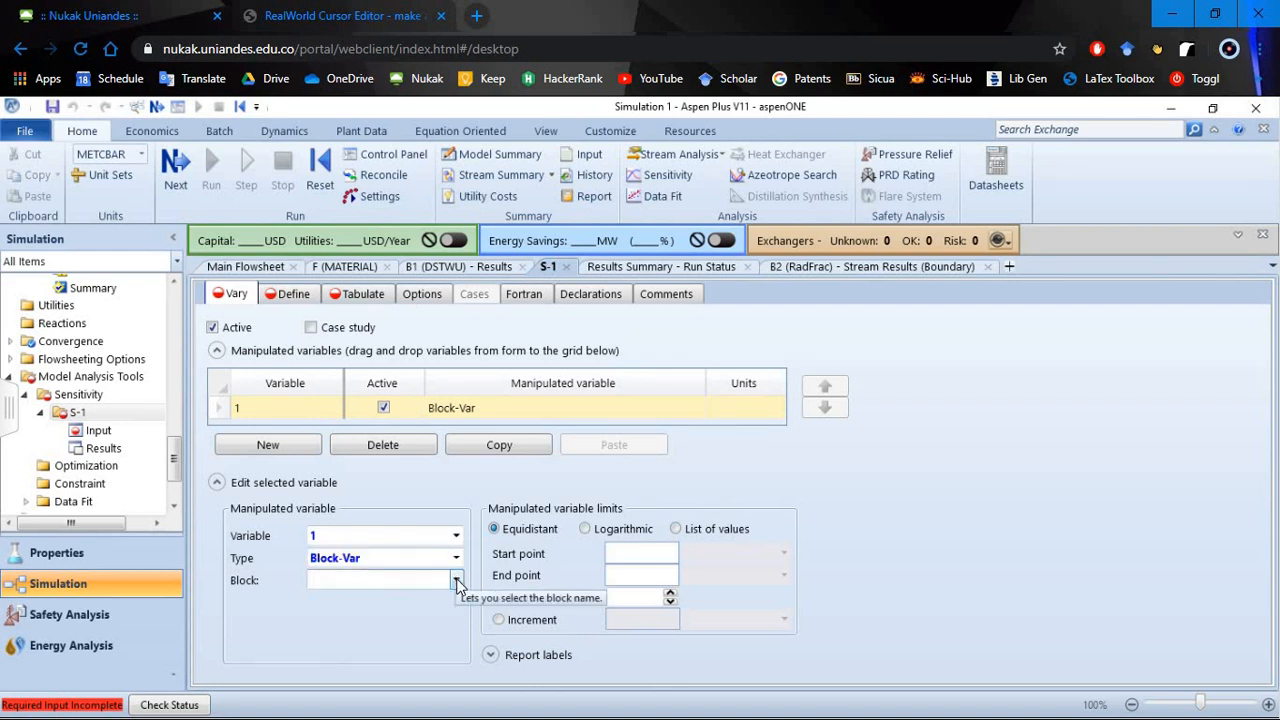
{"action": "left_click", "coordinate": [456, 581]}
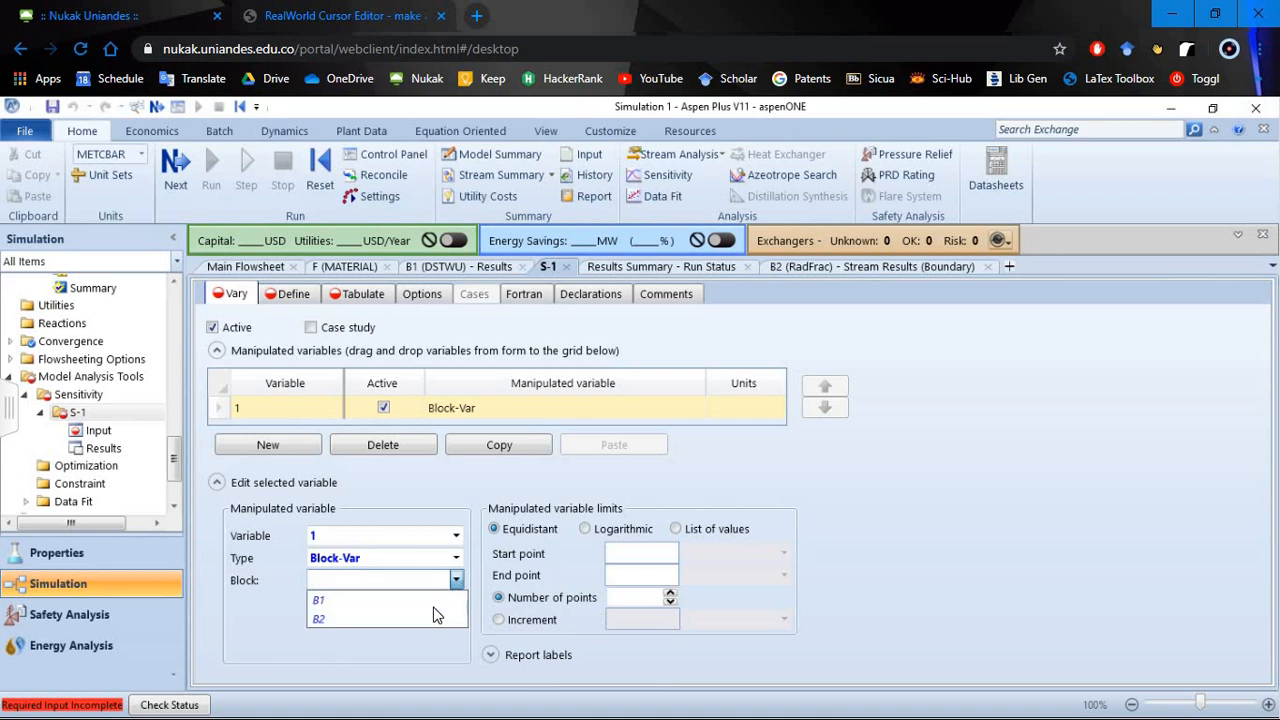
{"action": "left_click", "coordinate": [424, 619]}
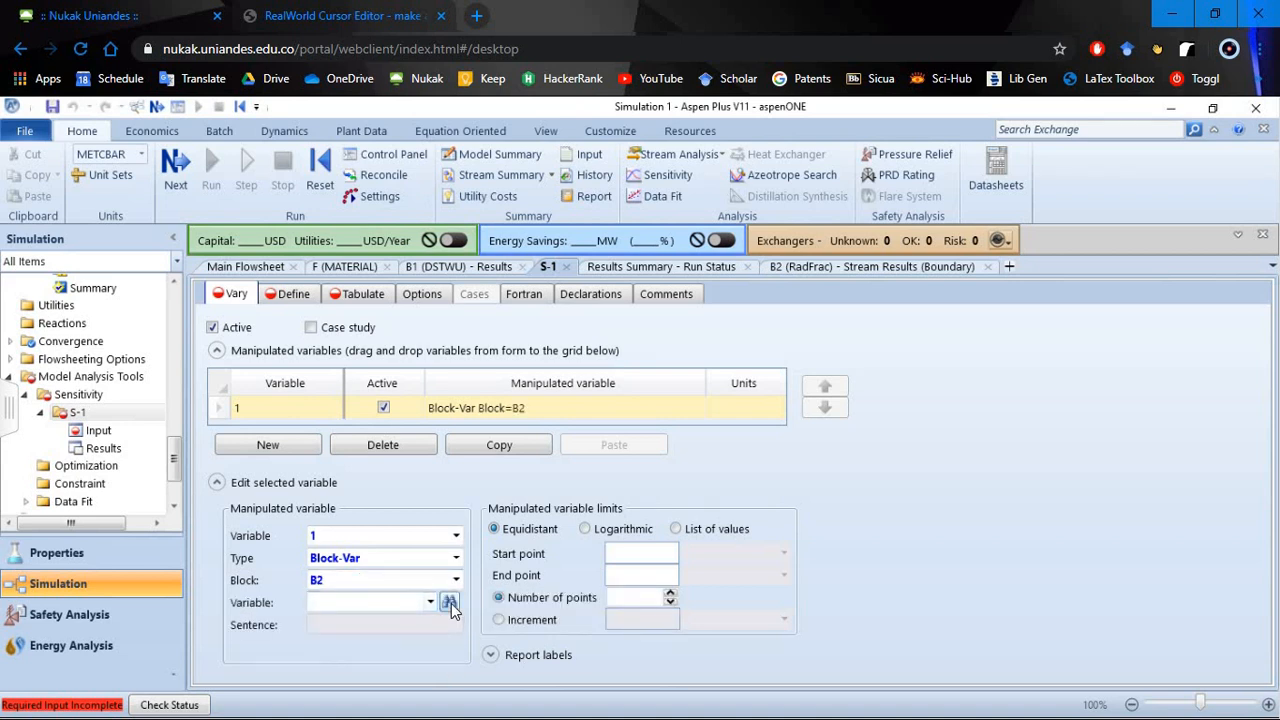
- Search B2's variables for "reflux" and choose the molar reflux ratio MOLE-RR as the manipulated variable
{"action": "left_click", "coordinate": [449, 601]}
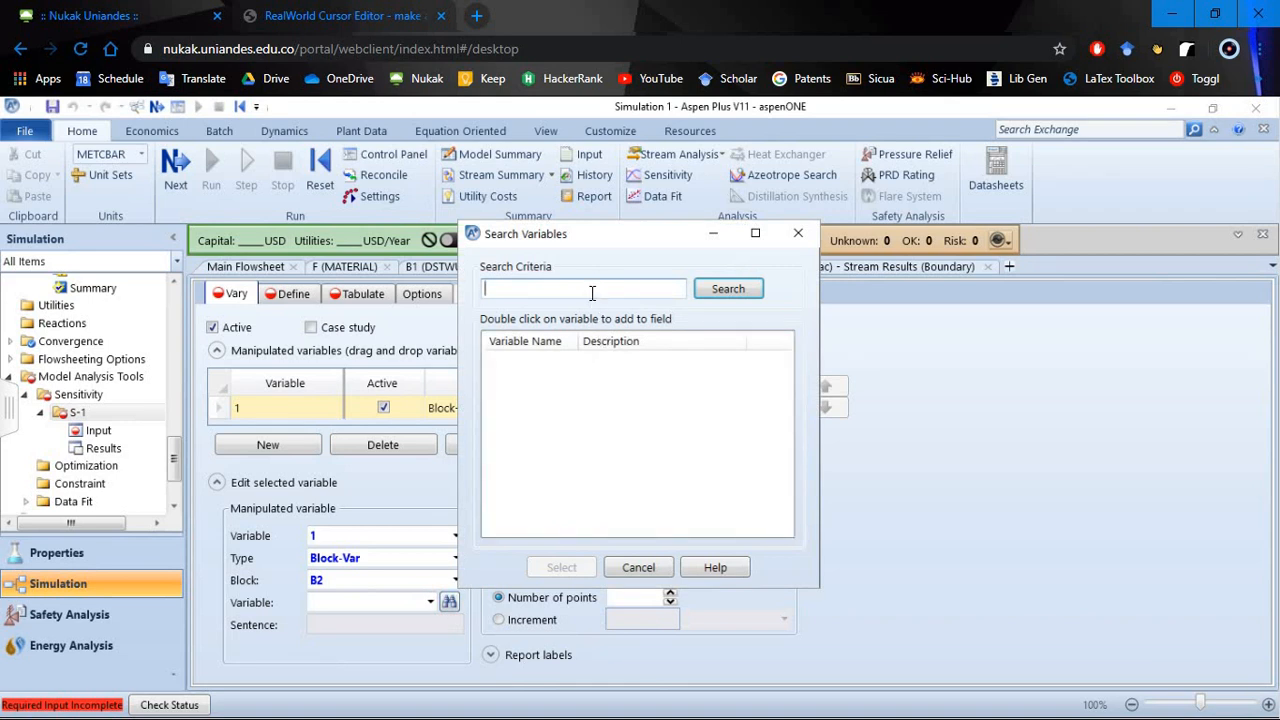
{"action": "type", "text": "reflux"}
{"action": "key", "text": "Return"}
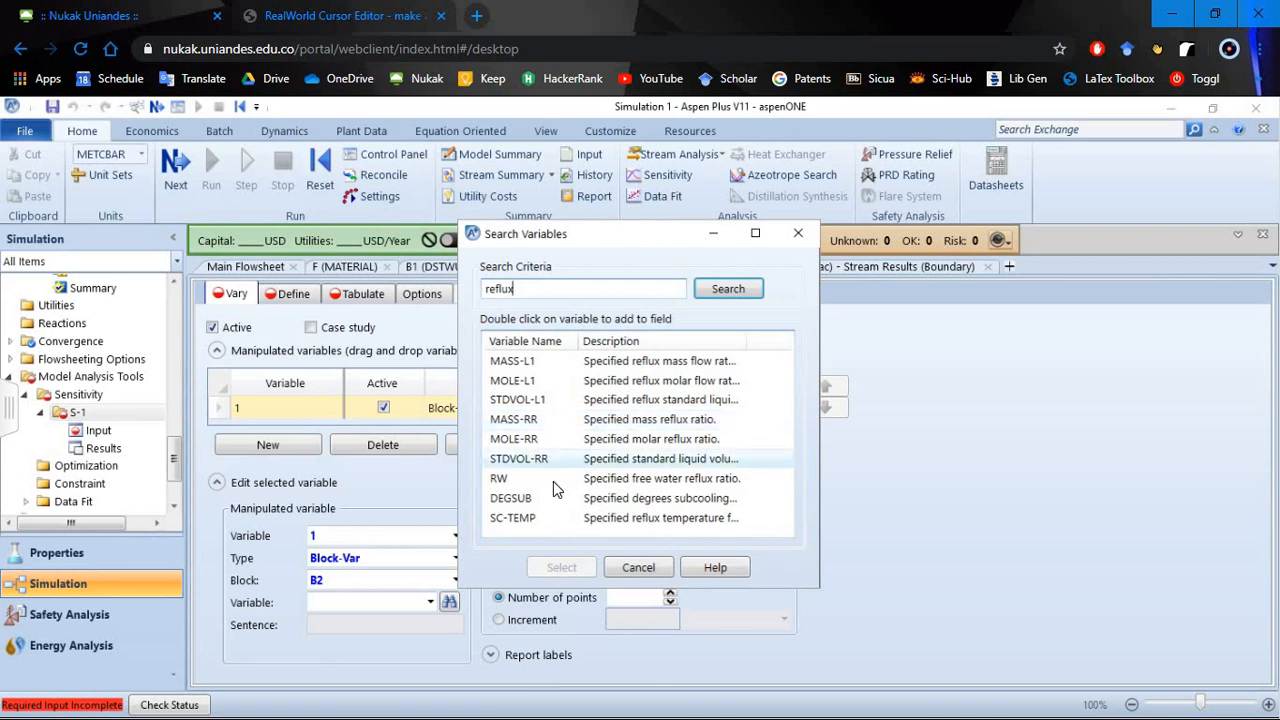
{"action": "left_click", "coordinate": [632, 421]}
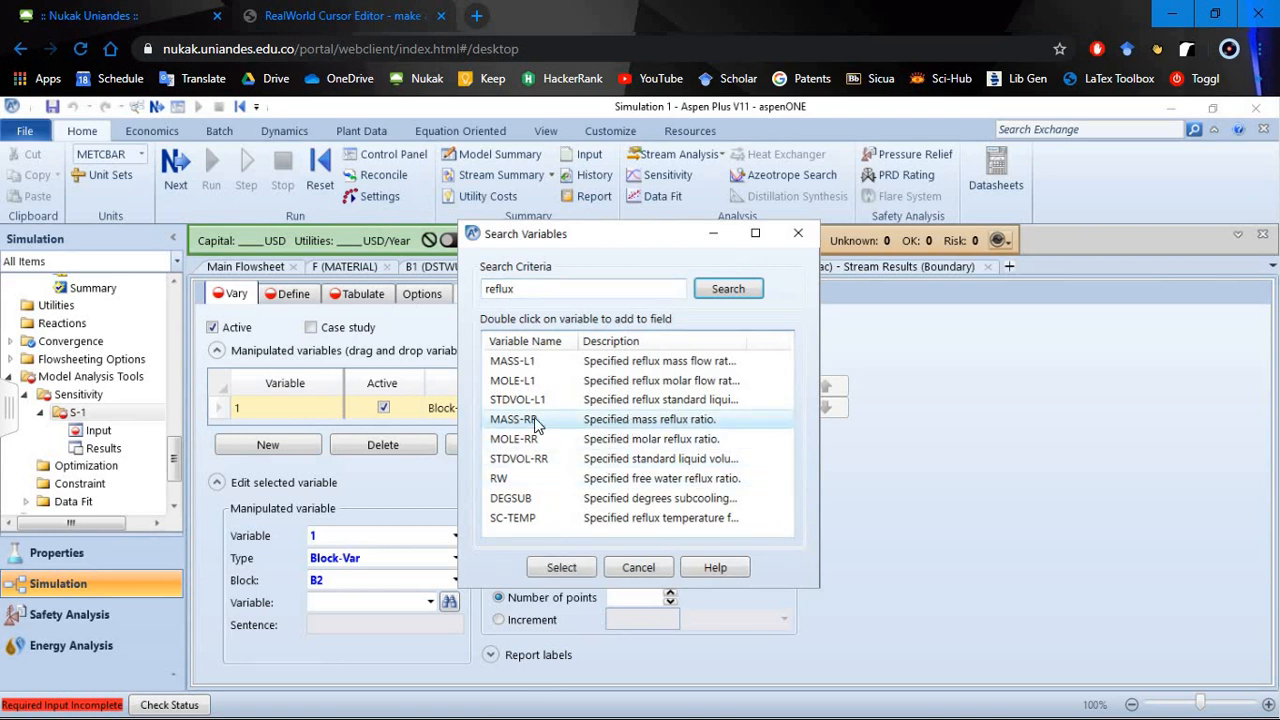
{"action": "left_click", "coordinate": [705, 441]}
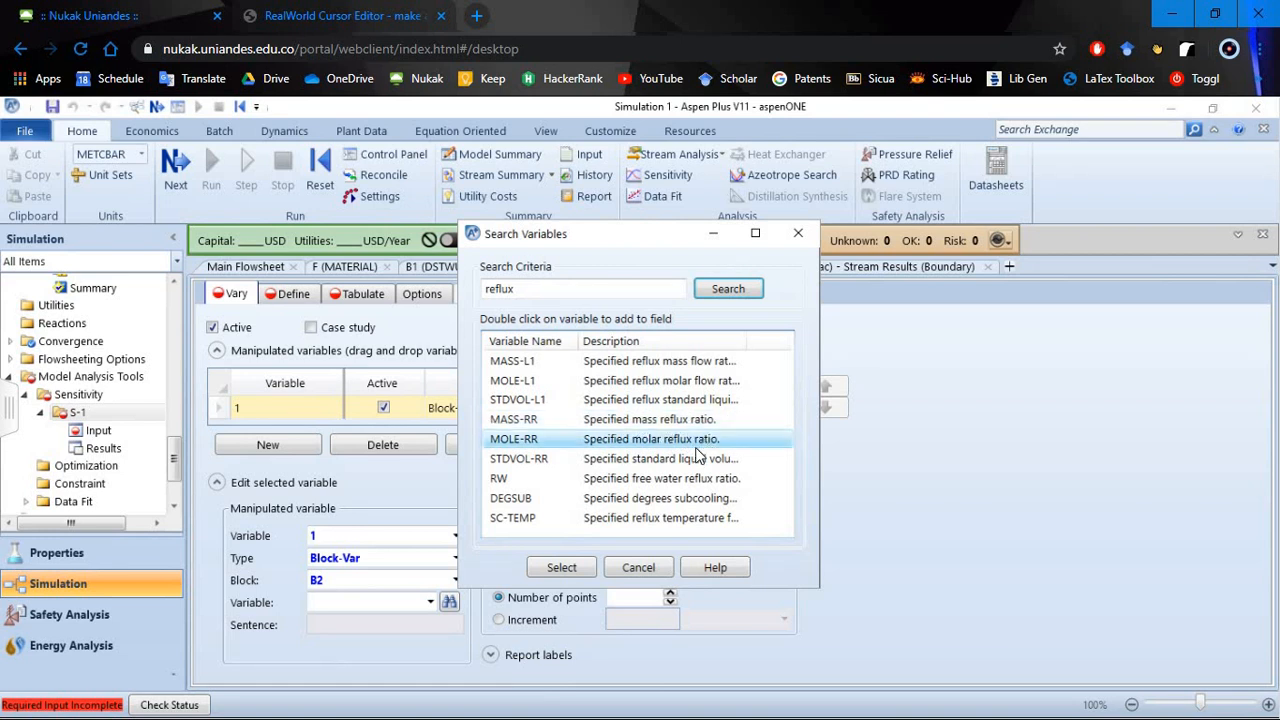
{"action": "left_click", "coordinate": [560, 567]}
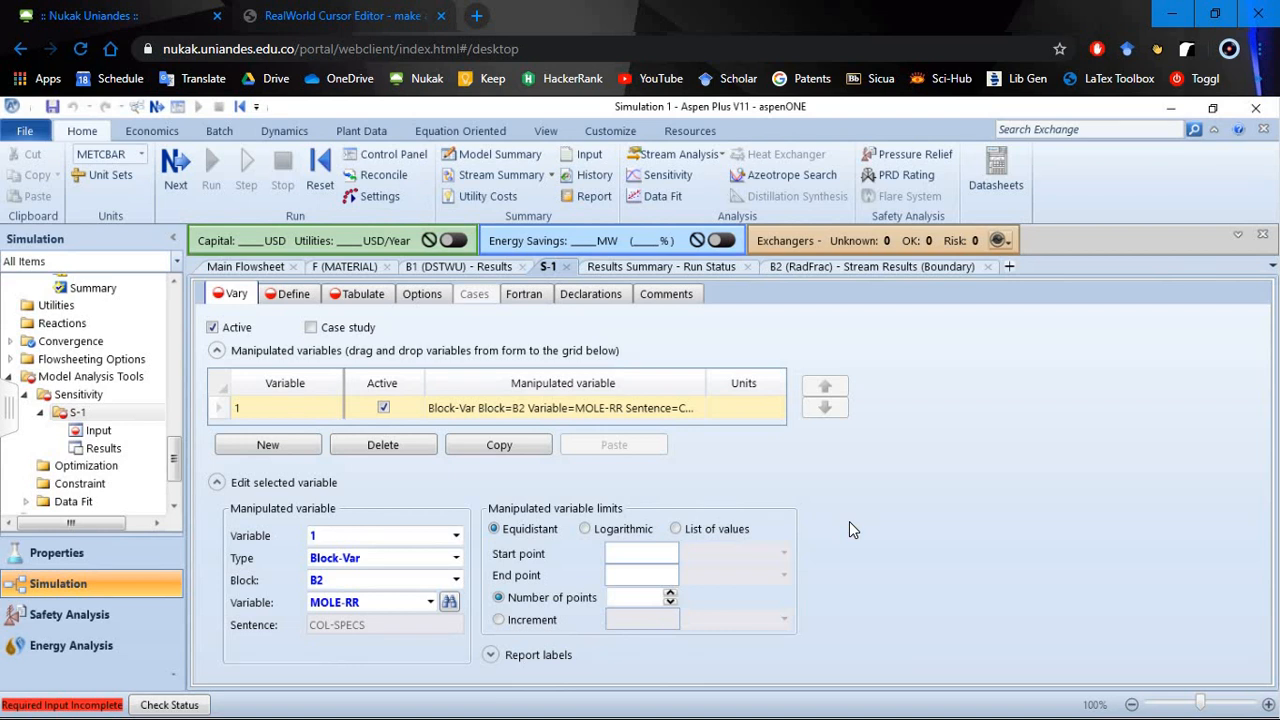
- Set the equidistant limits of the manipulated reflux ratio from 0.3 to 6 with 20 points
{"action": "type", "text": "0.3"}
{"action": "left_click", "coordinate": [642, 575]}
{"action": "type", "text": "6"}
{"action": "left_click", "coordinate": [650, 597]}
{"action": "type", "text": "20"}
{"action": "key", "text": "Return"}
- Create two sampled variables named YDBEN and XWTOL in the Define form of sensitivity S-1
{"action": "left_click", "coordinate": [296, 294]}
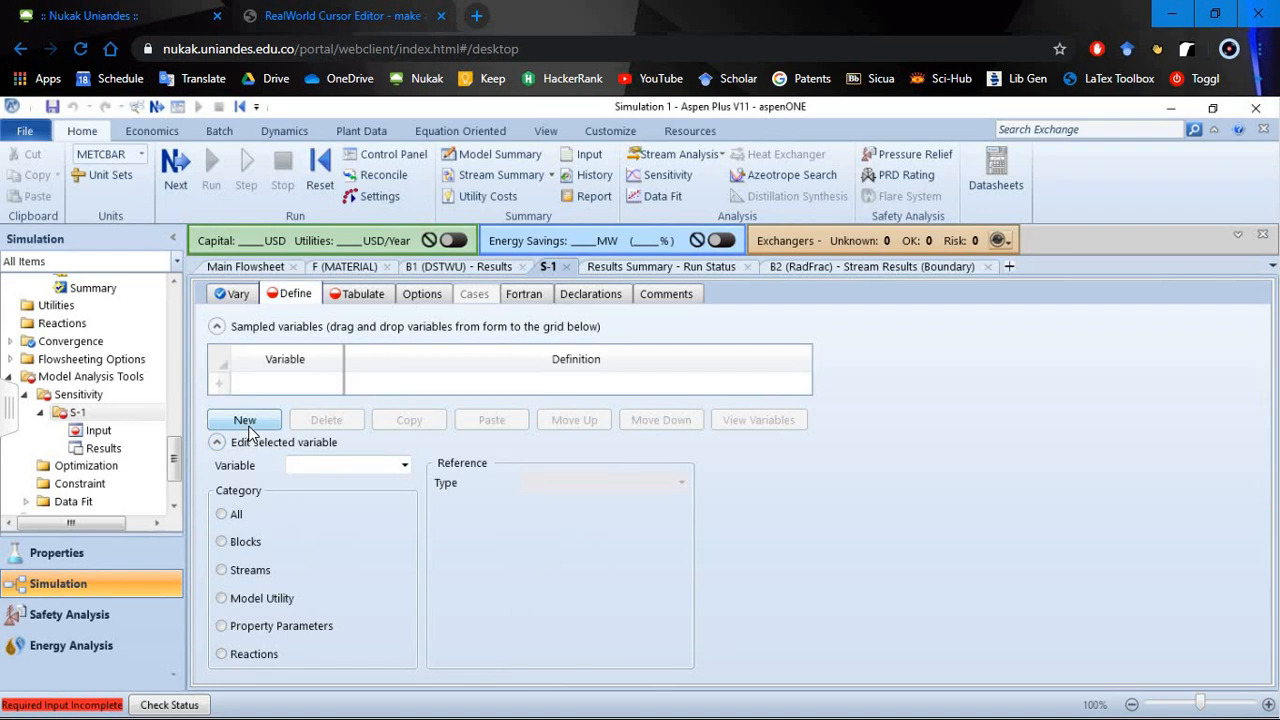
{"action": "left_click", "coordinate": [247, 424]}
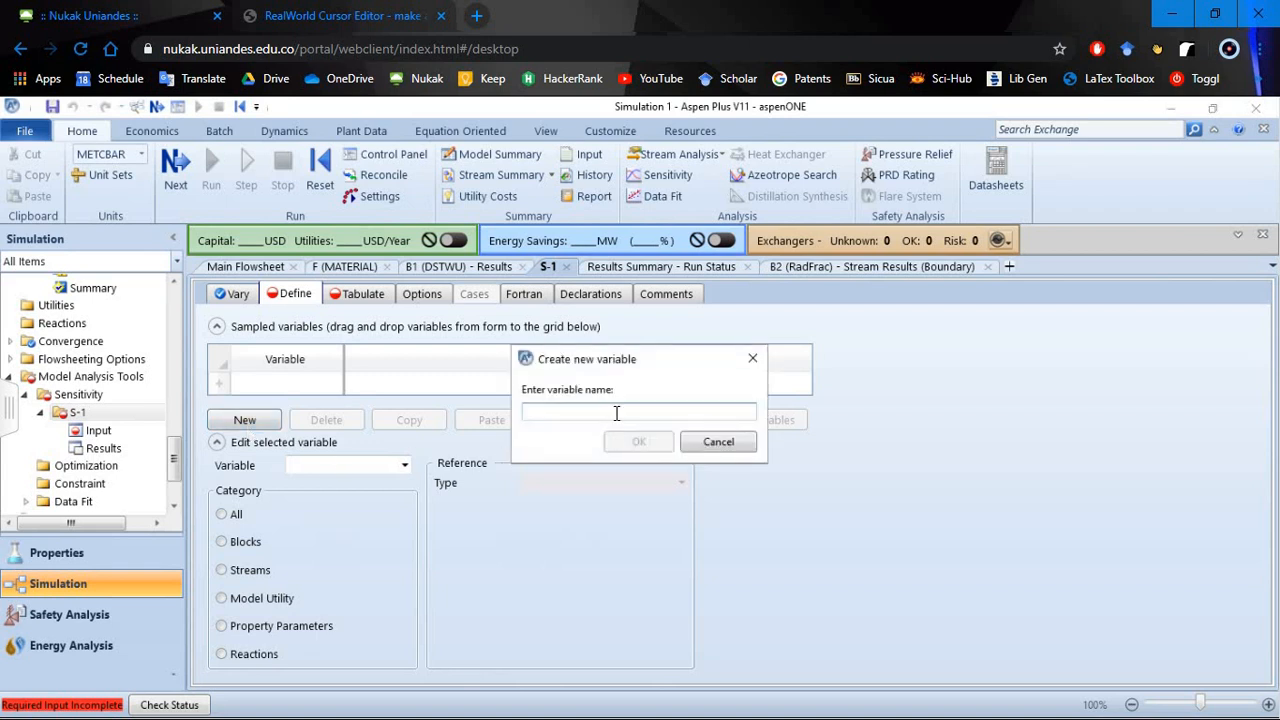
{"action": "type", "text": "YDBEN"}
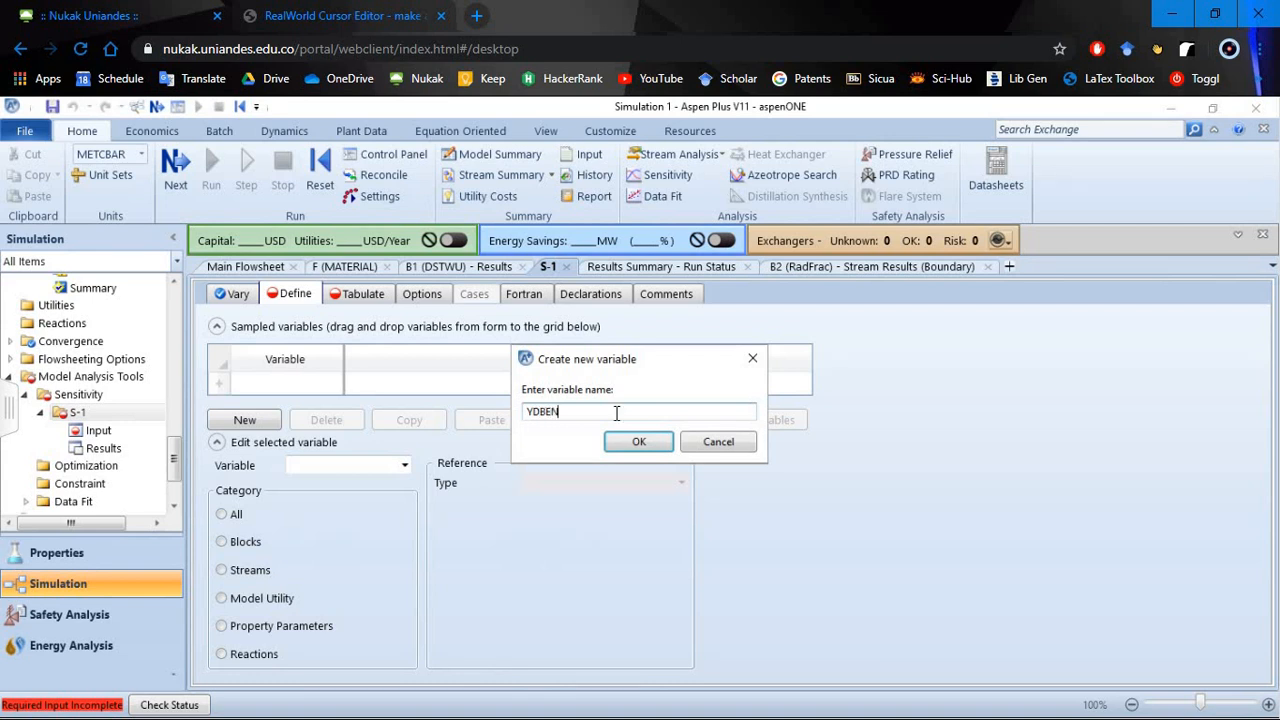
{"action": "key", "text": "Return"}
{"action": "left_click", "coordinate": [245, 420]}
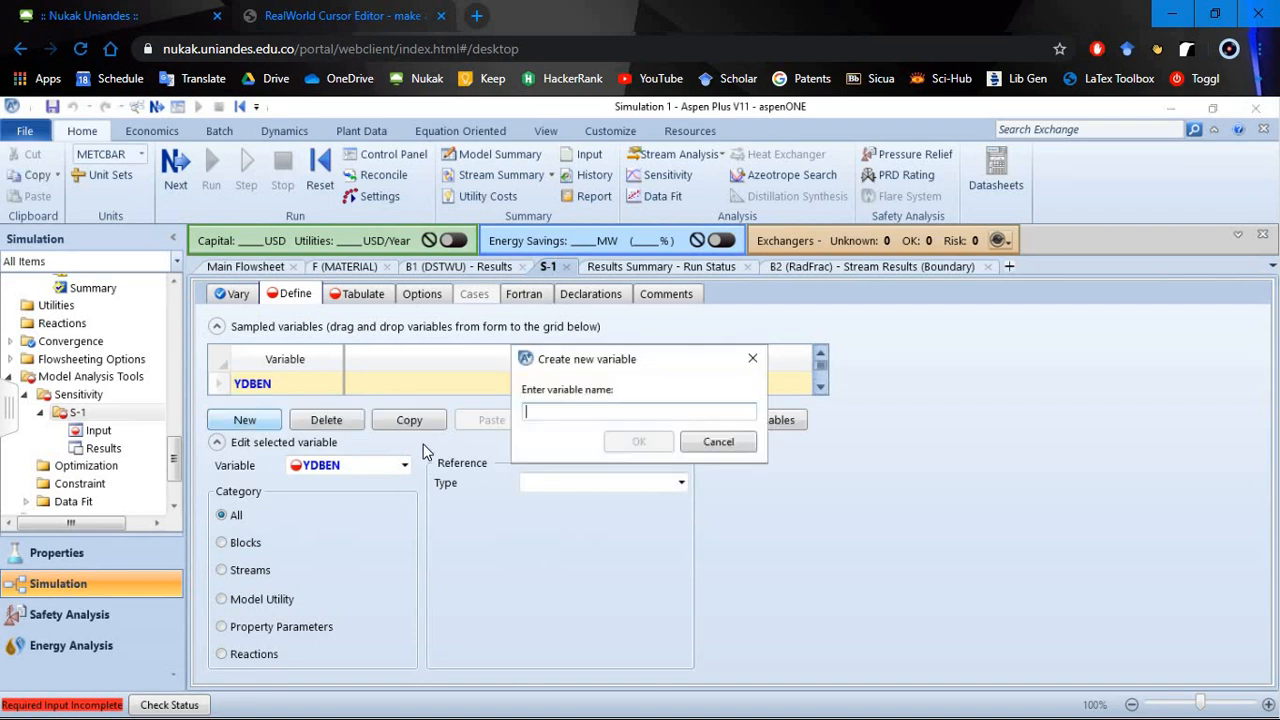
{"action": "type", "text": "X"}
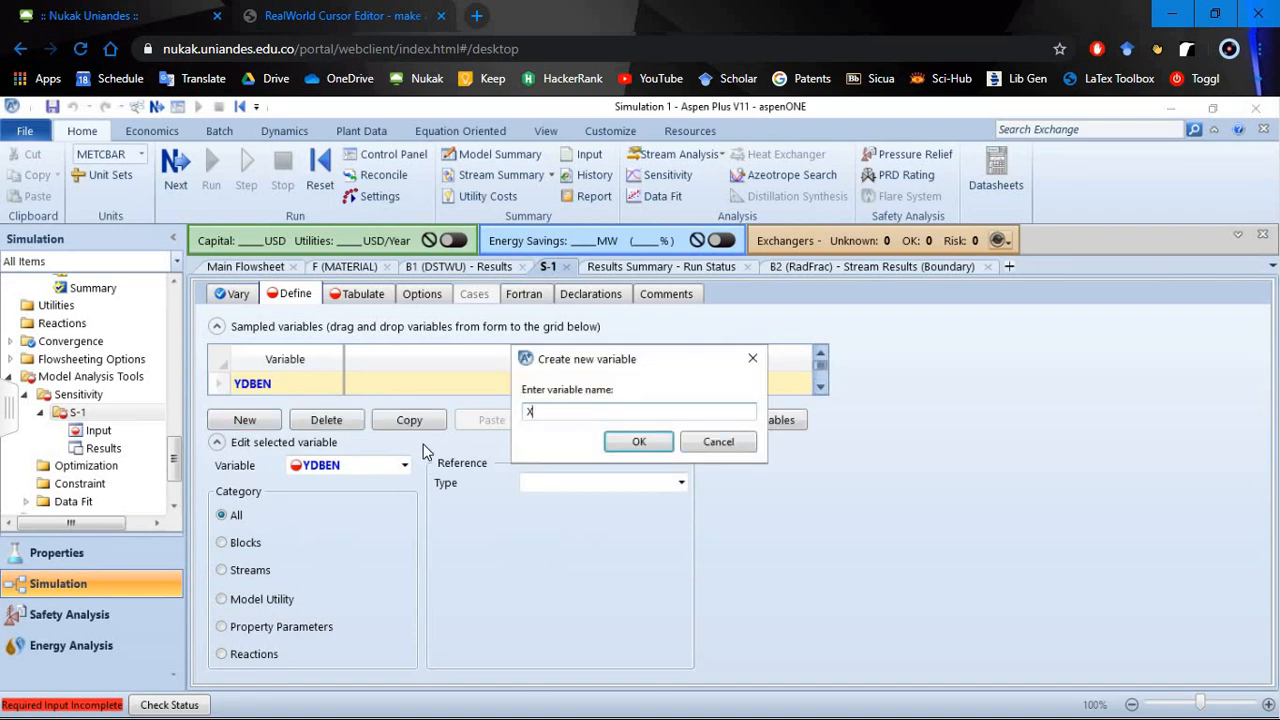
{"action": "type", "text": "WTOL"}
{"action": "key", "text": "Return"}
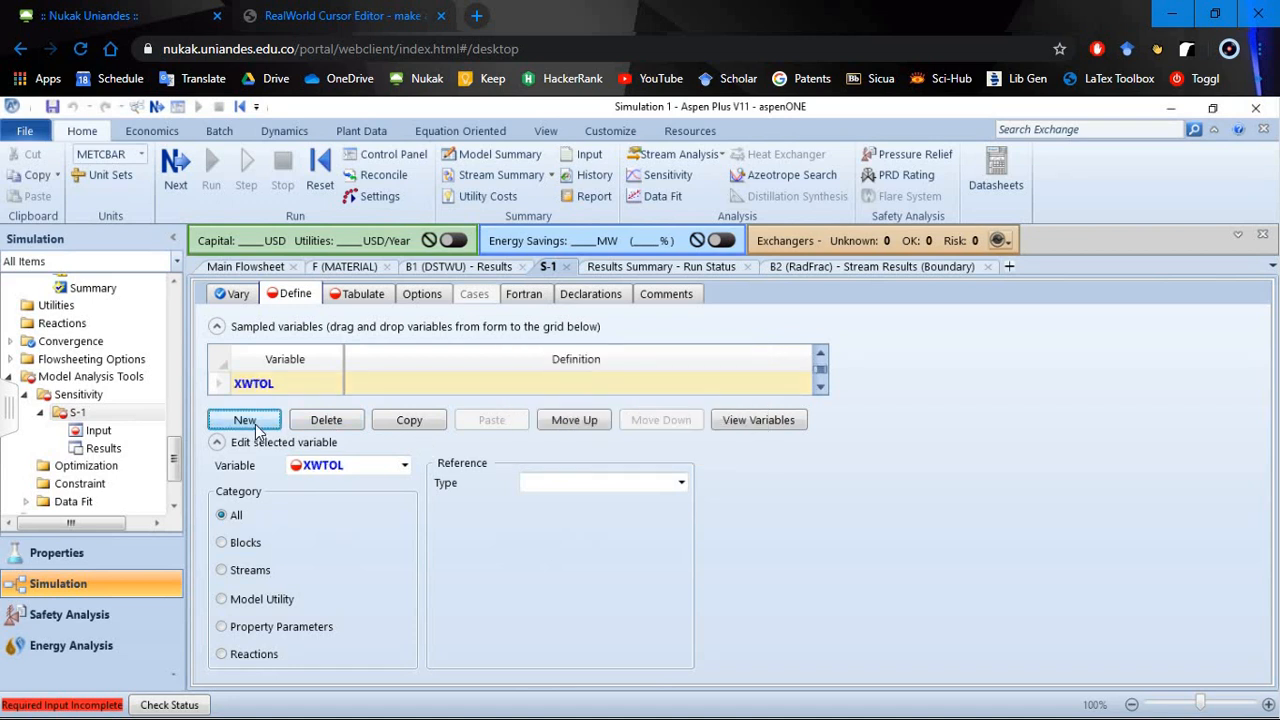
- Add two more sampled variables named FDBEN and FWTOL to sensitivity S-1
{"action": "left_click", "coordinate": [245, 420]}
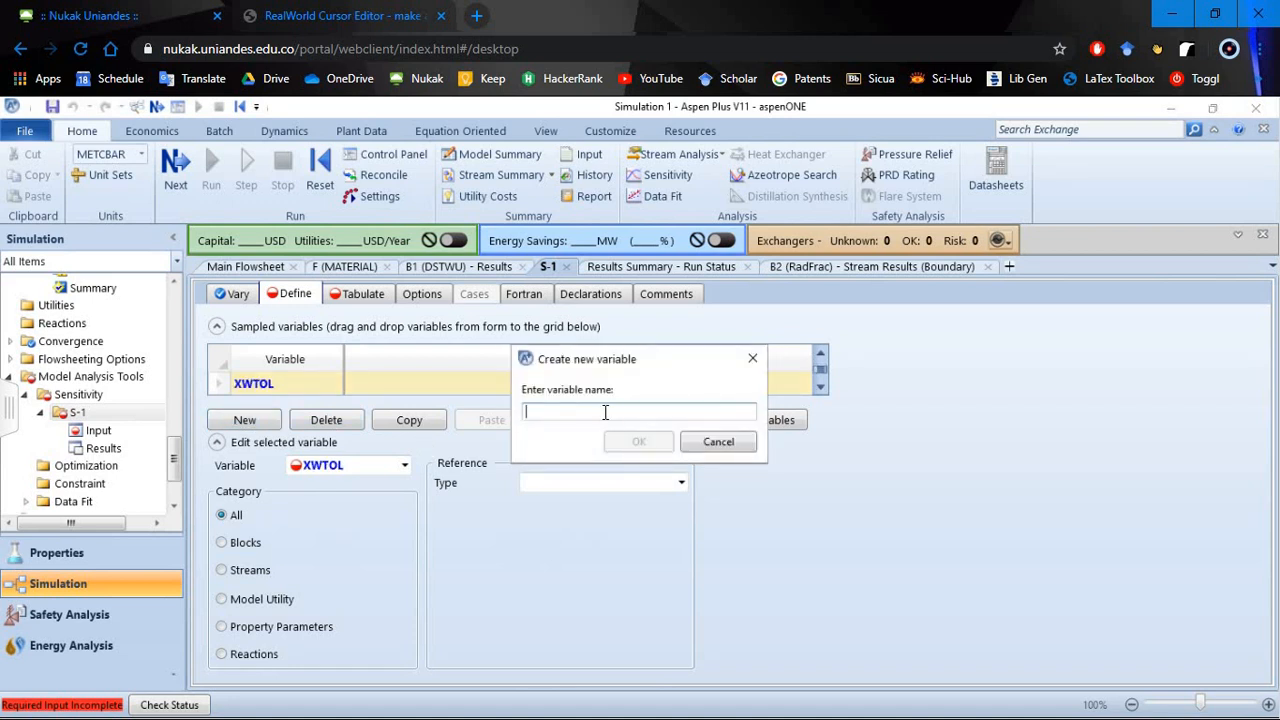
{"action": "type", "text": "FDBEN"}
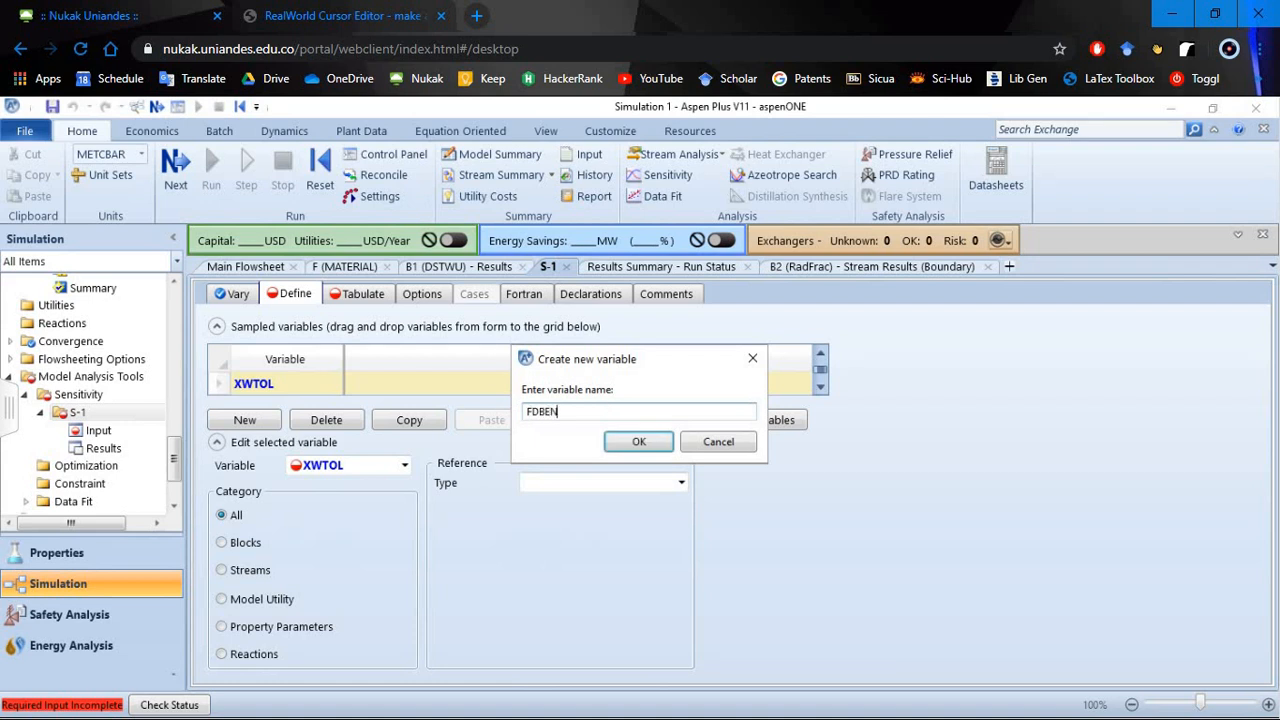
{"action": "key", "text": "Return"}
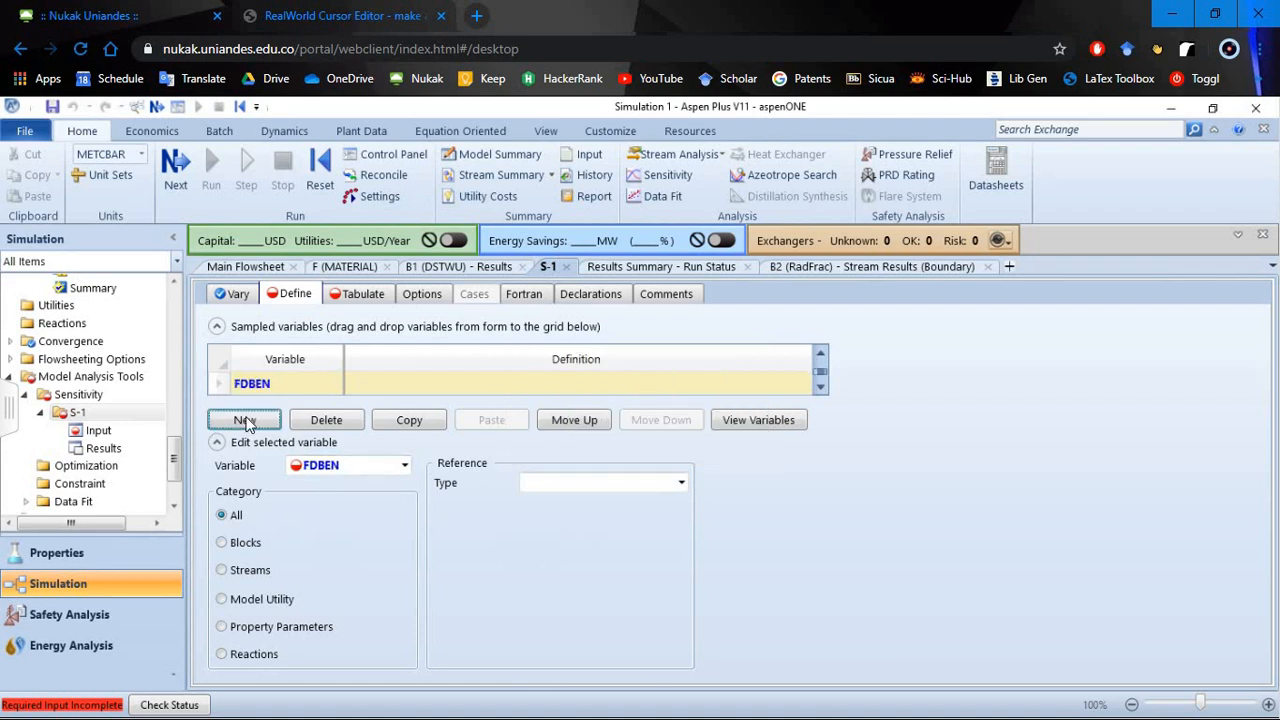
{"action": "key", "text": "Return"}
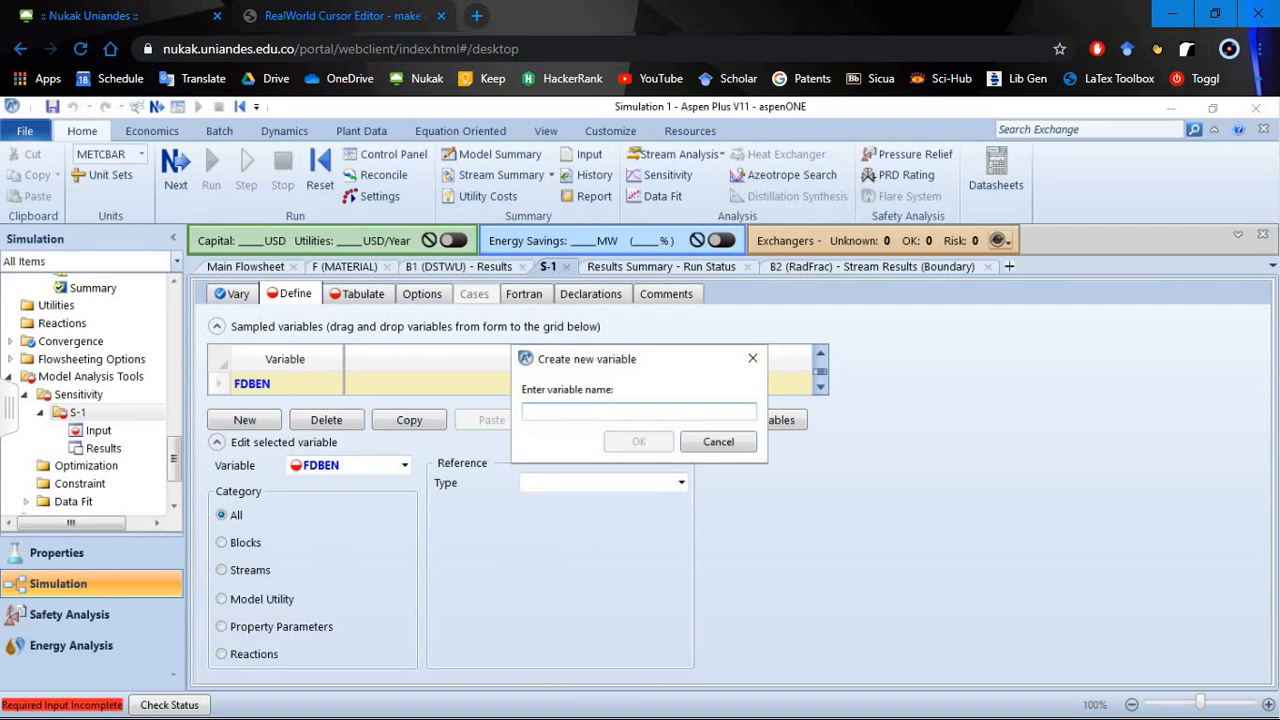
{"action": "type", "text": "FW"}
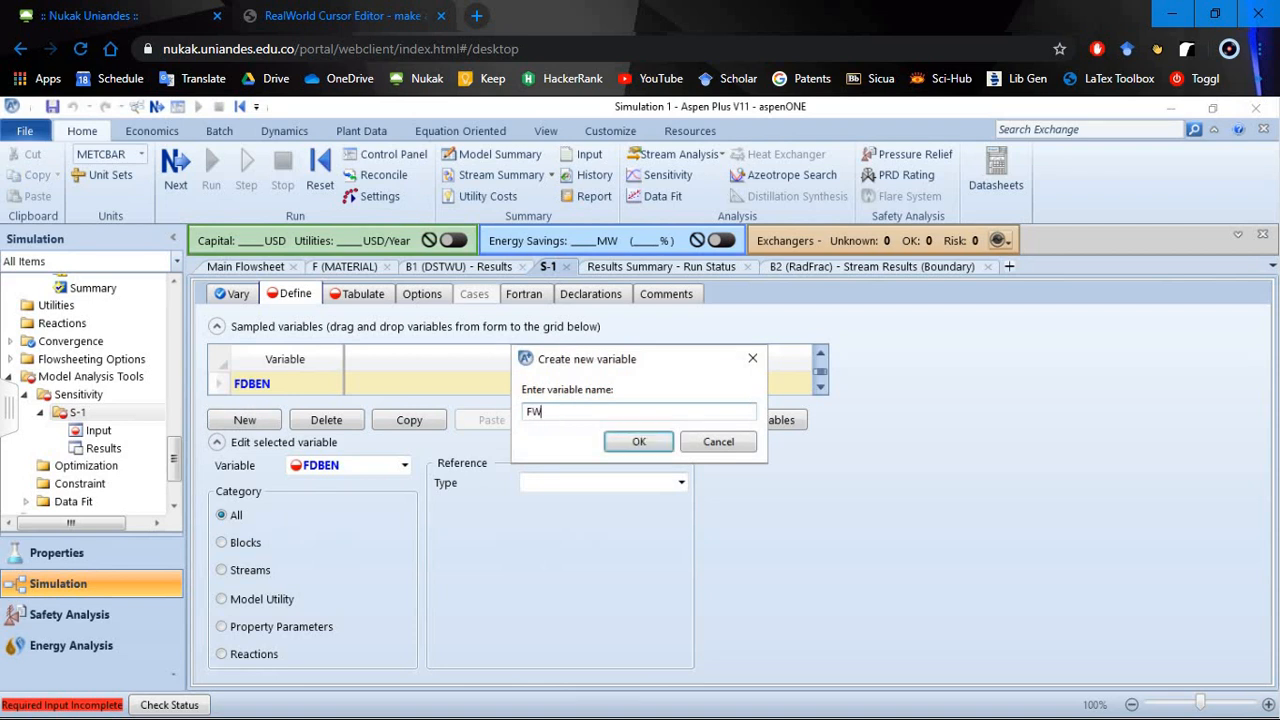
{"action": "type", "text": "TOL"}
{"action": "key", "text": "Return"}
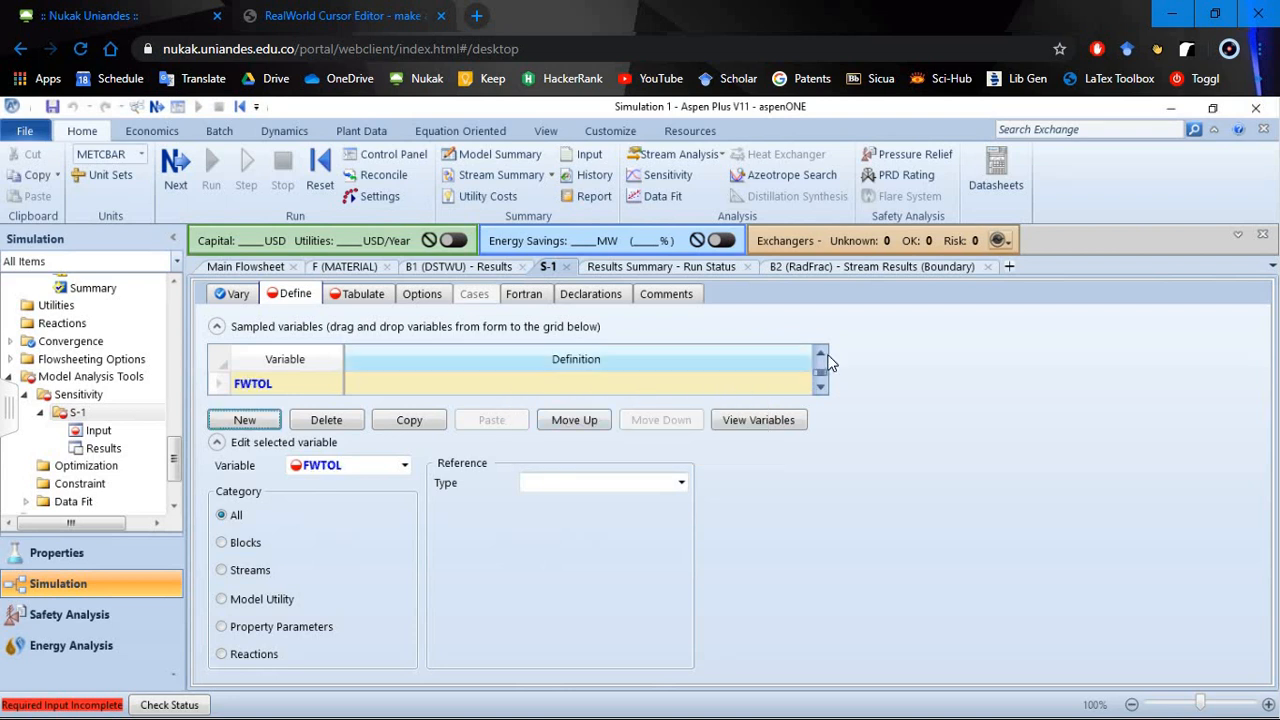
- Define sampled variable YDBEN as type Mole-Frac for component BENZENE in stream D1
{"action": "left_click", "coordinate": [822, 353]}
{"action": "left_click", "coordinate": [821, 353]}
{"action": "left_click", "coordinate": [821, 353]}
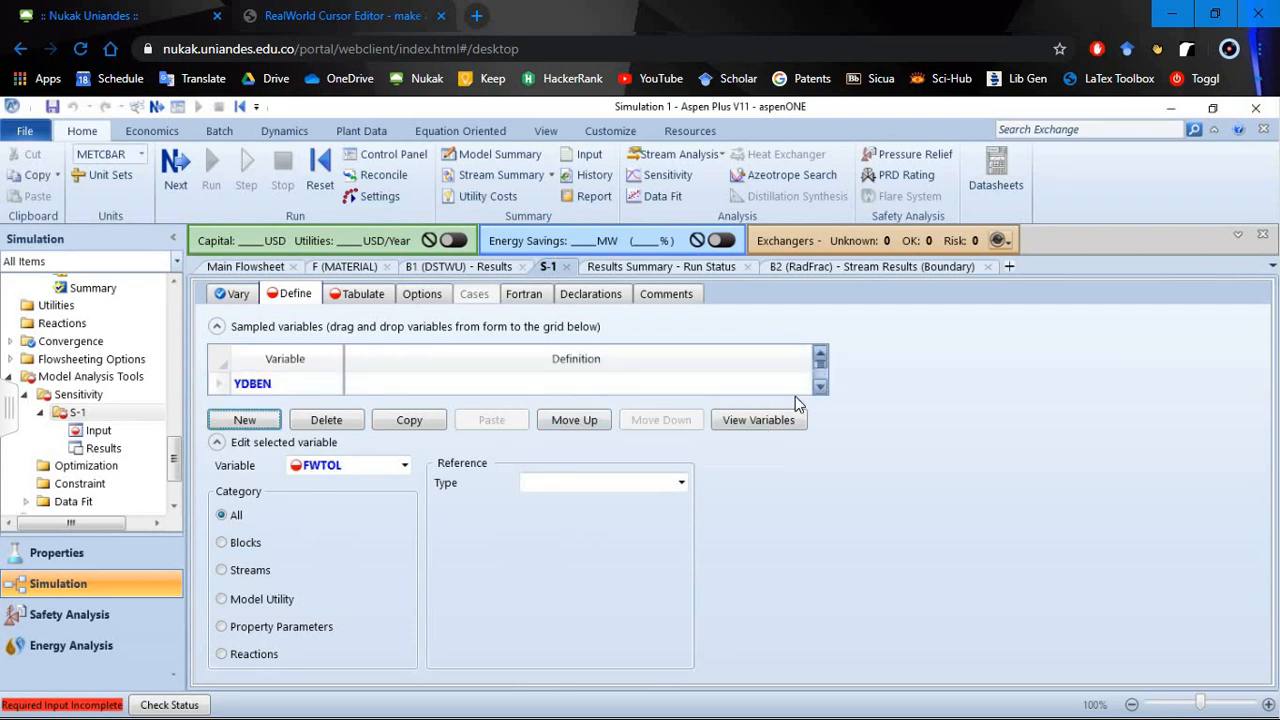
{"action": "left_click", "coordinate": [594, 386]}
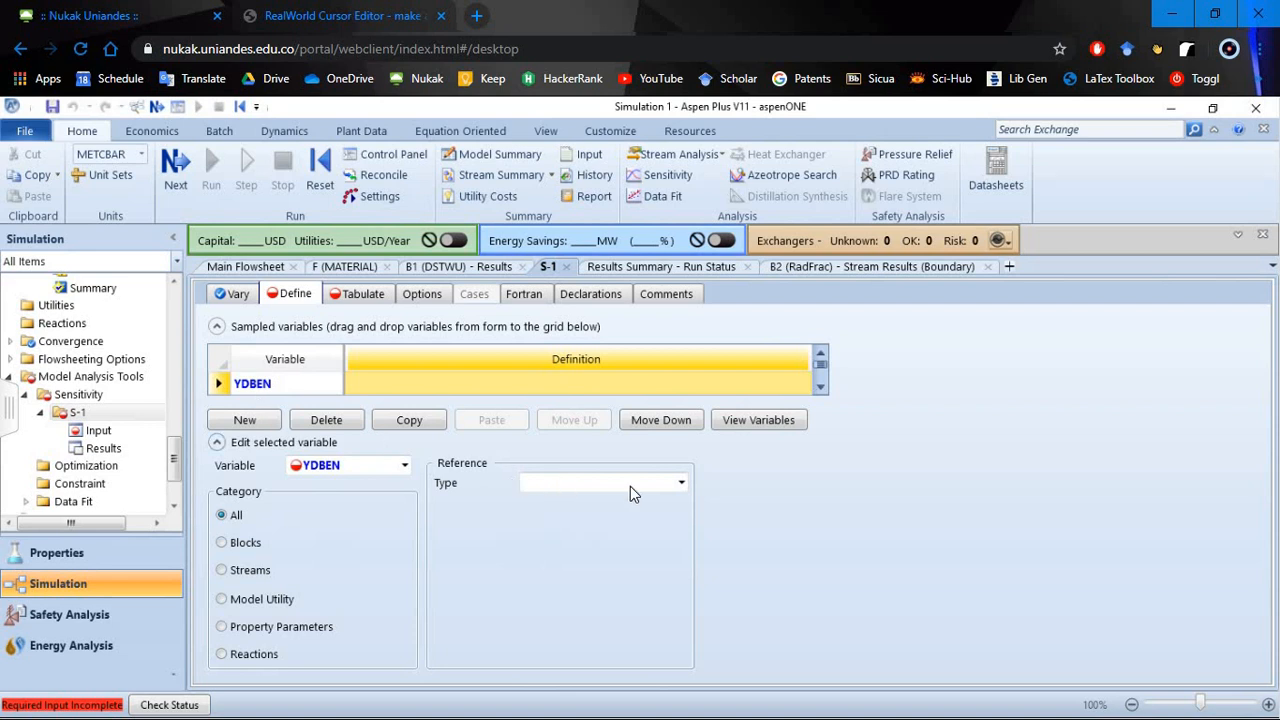
{"action": "left_click", "coordinate": [682, 484]}
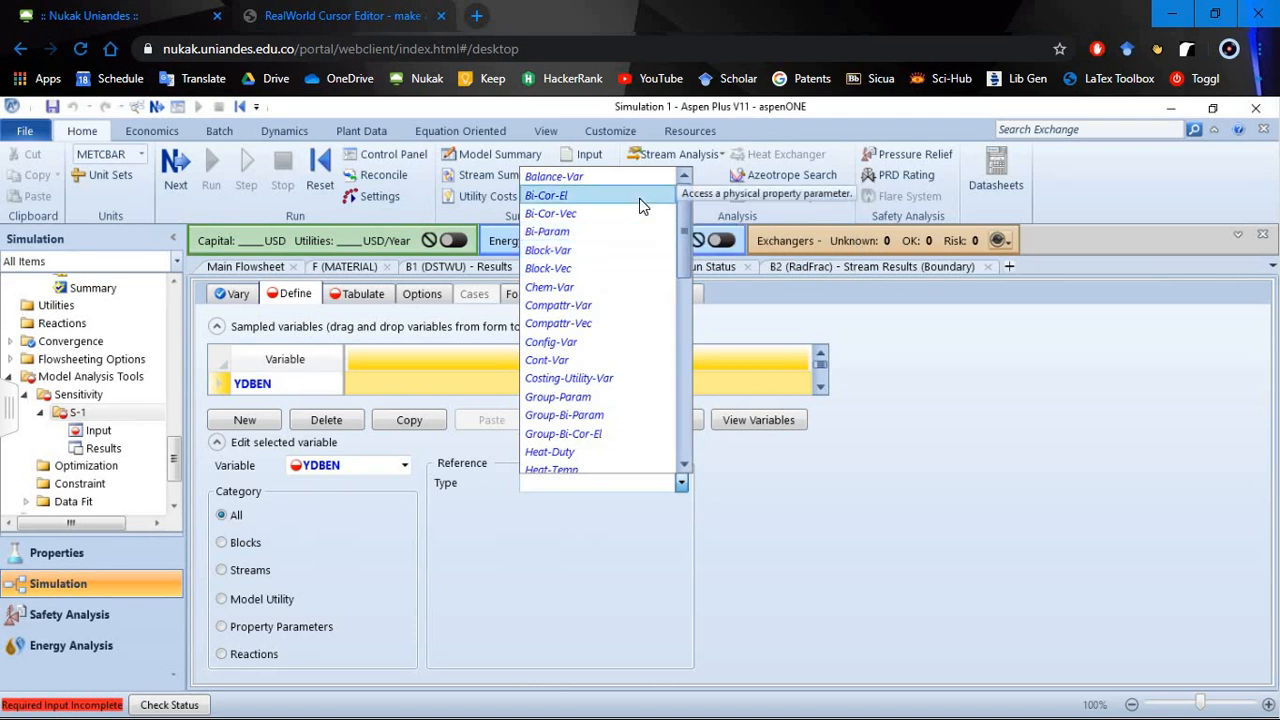
{"action": "scroll", "coordinate": [681, 249], "scroll_direction": "down", "scroll_amount": 3}
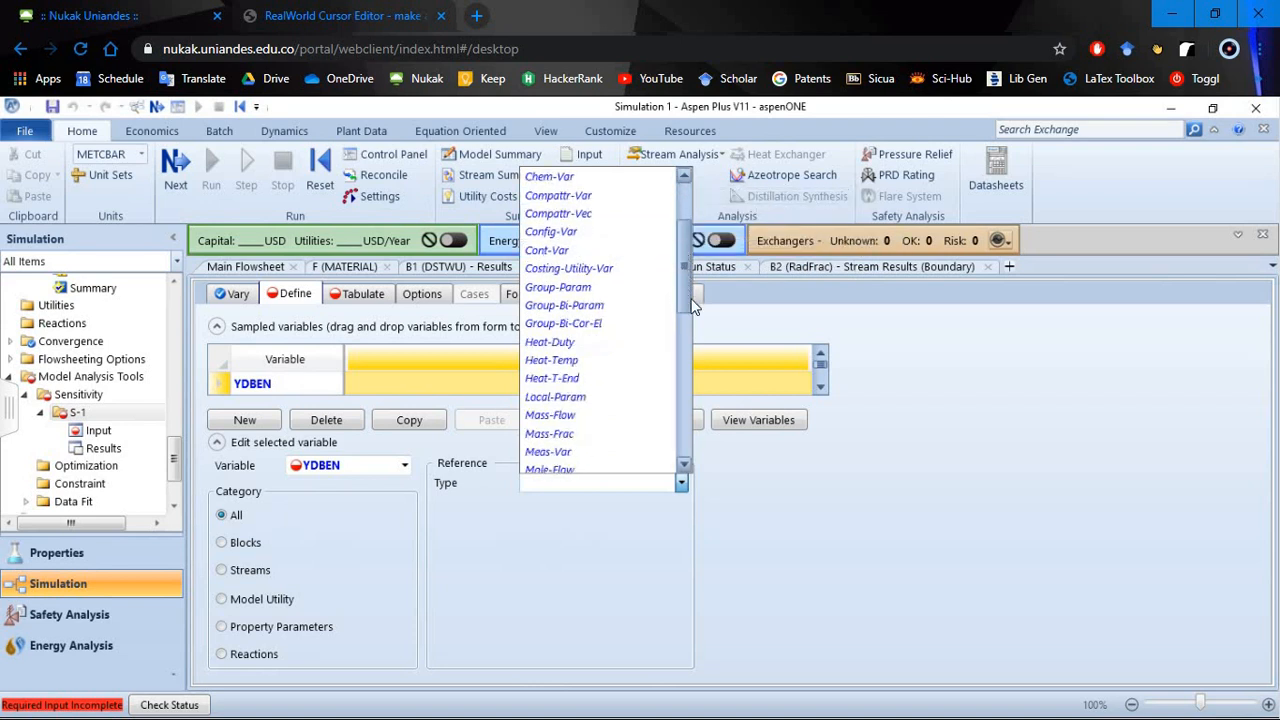
{"action": "scroll", "coordinate": [661, 348], "scroll_direction": "down", "scroll_amount": 2}
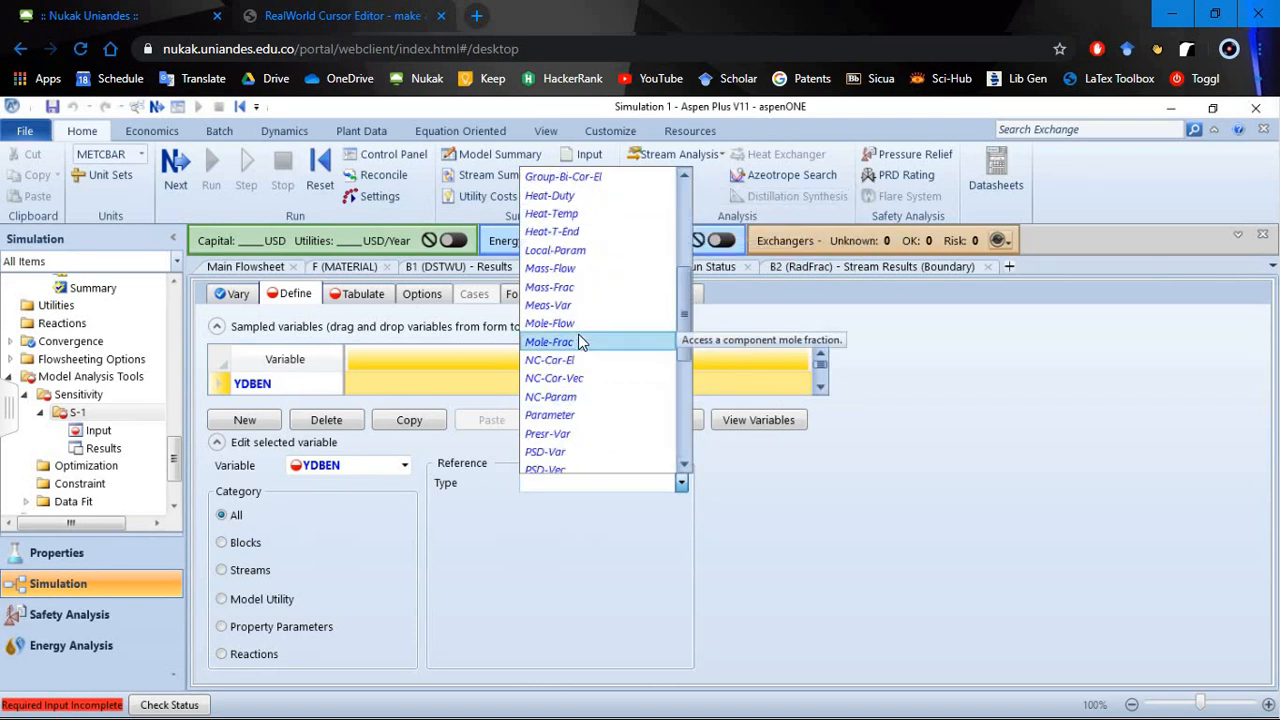
{"action": "left_click", "coordinate": [575, 343]}
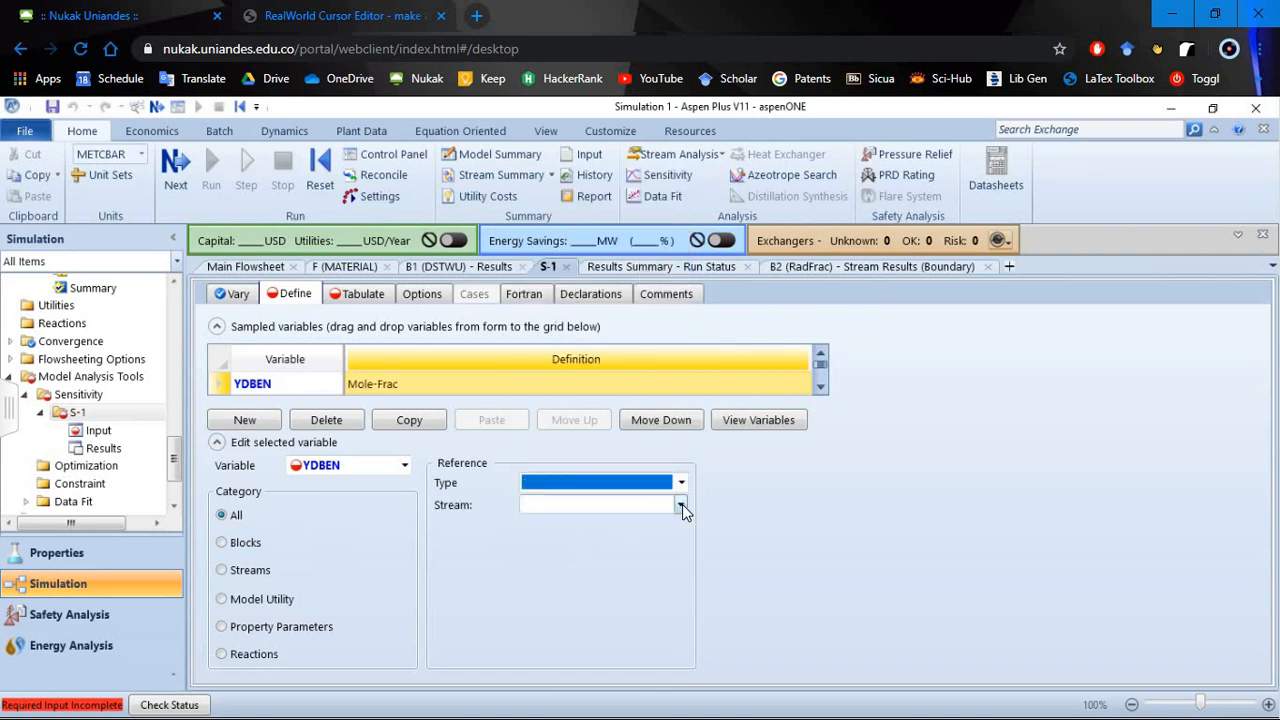
{"action": "left_click", "coordinate": [681, 504]}
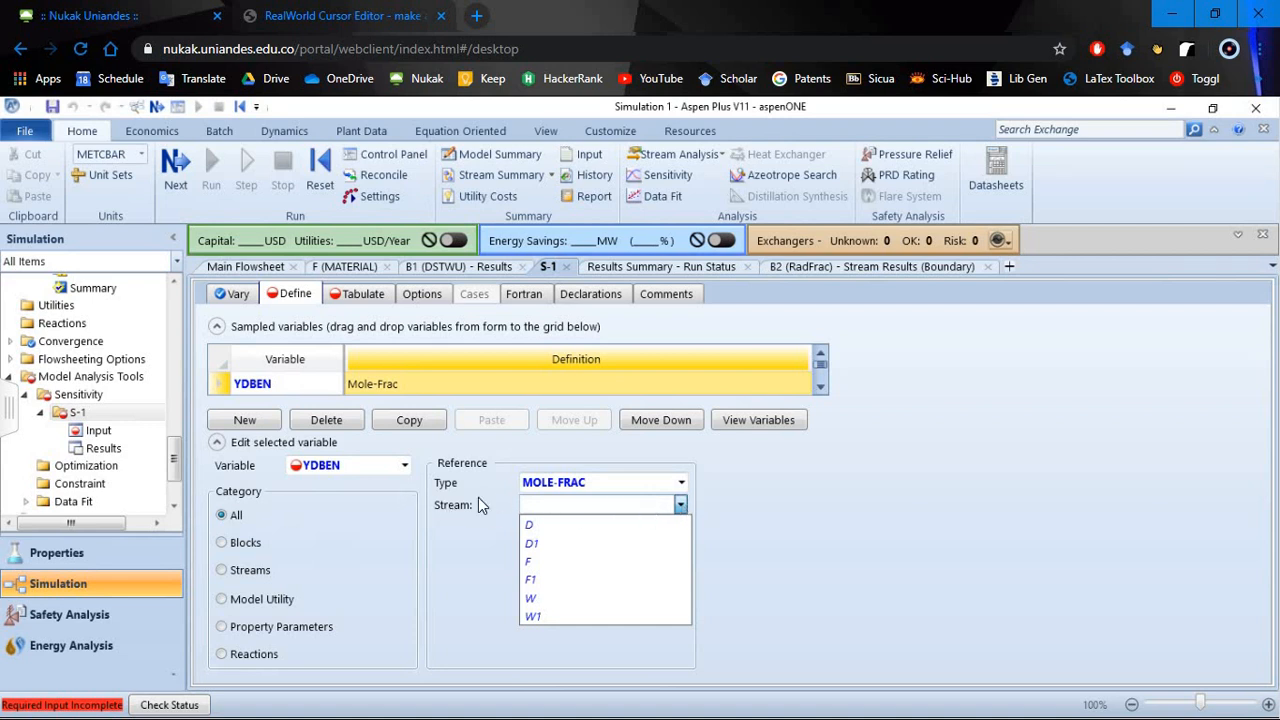
{"action": "left_click", "coordinate": [584, 545]}
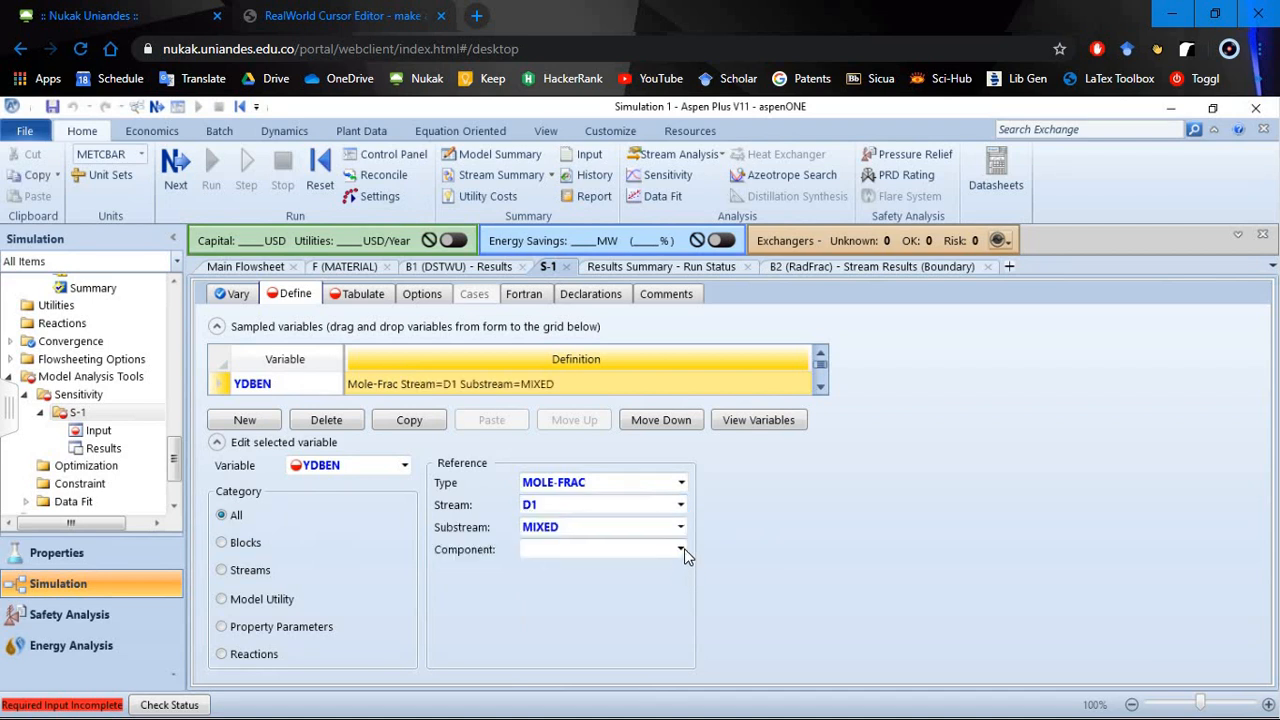
{"action": "left_click", "coordinate": [681, 549]}
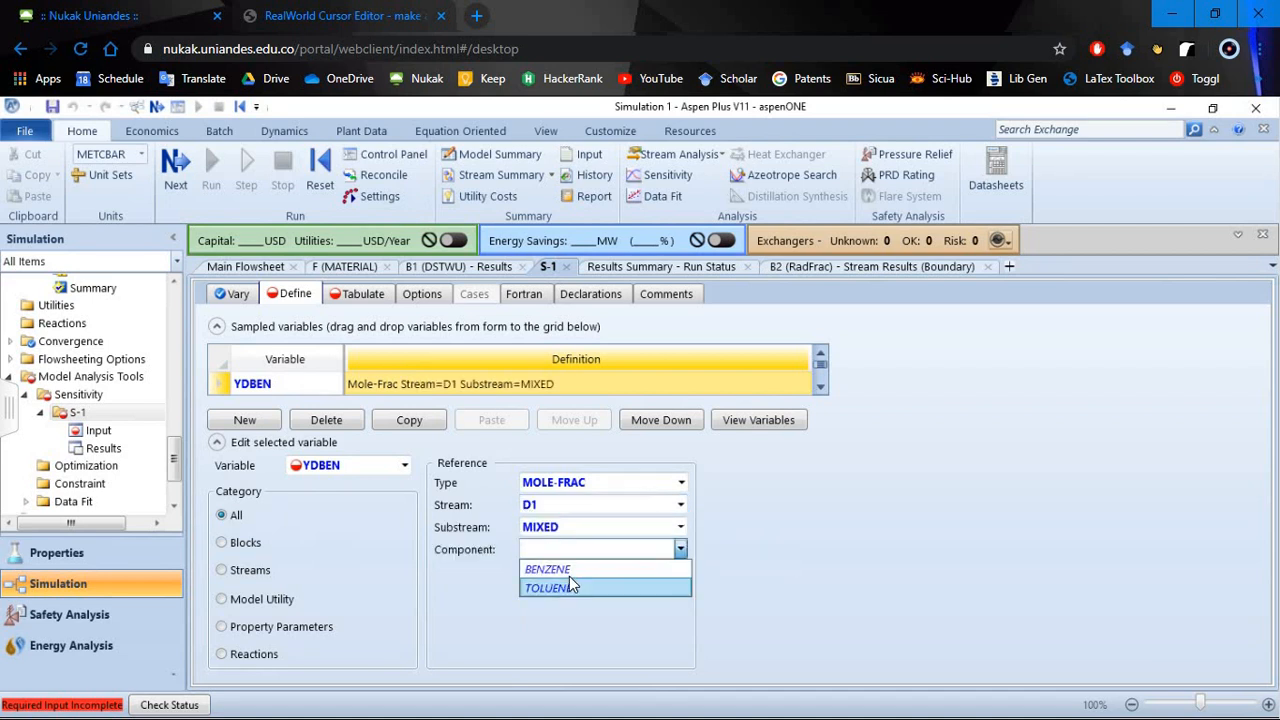
{"action": "left_click", "coordinate": [567, 572]}
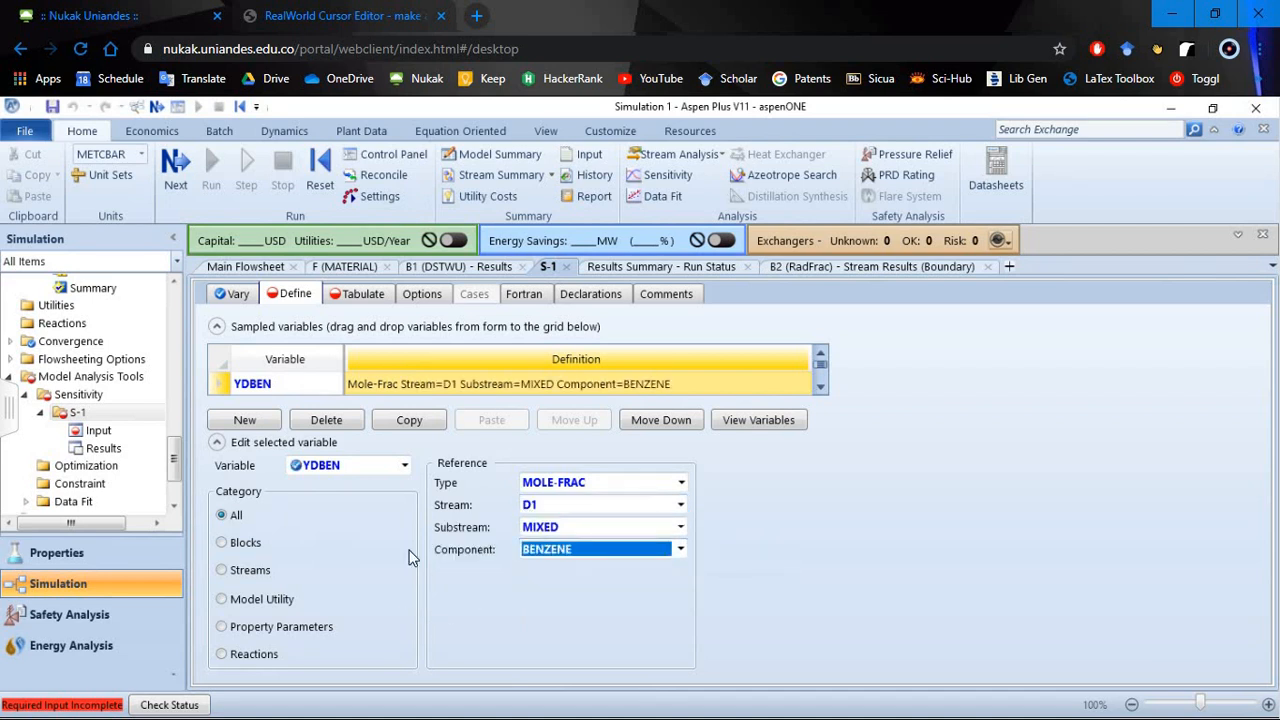
- Define sampled variable XWTOL as type Mole-Frac for component TOLUENE in stream W1
{"action": "left_click", "coordinate": [821, 388]}
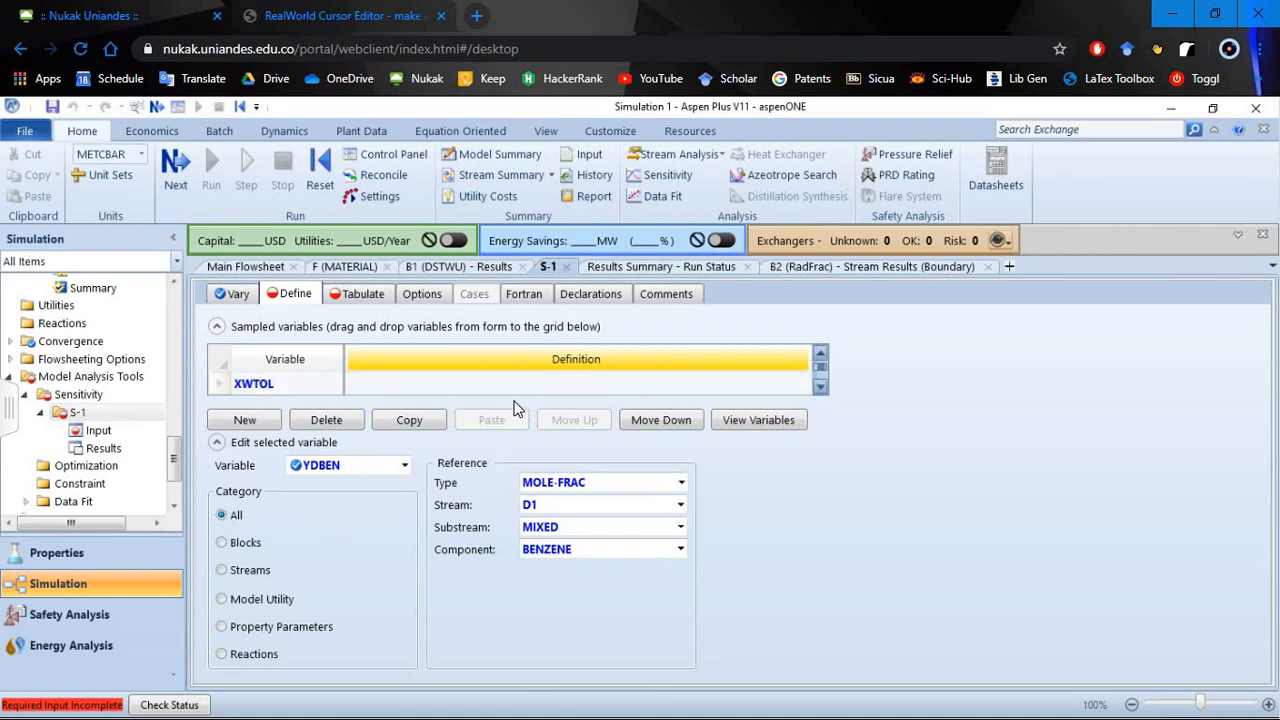
{"action": "left_click", "coordinate": [681, 482]}
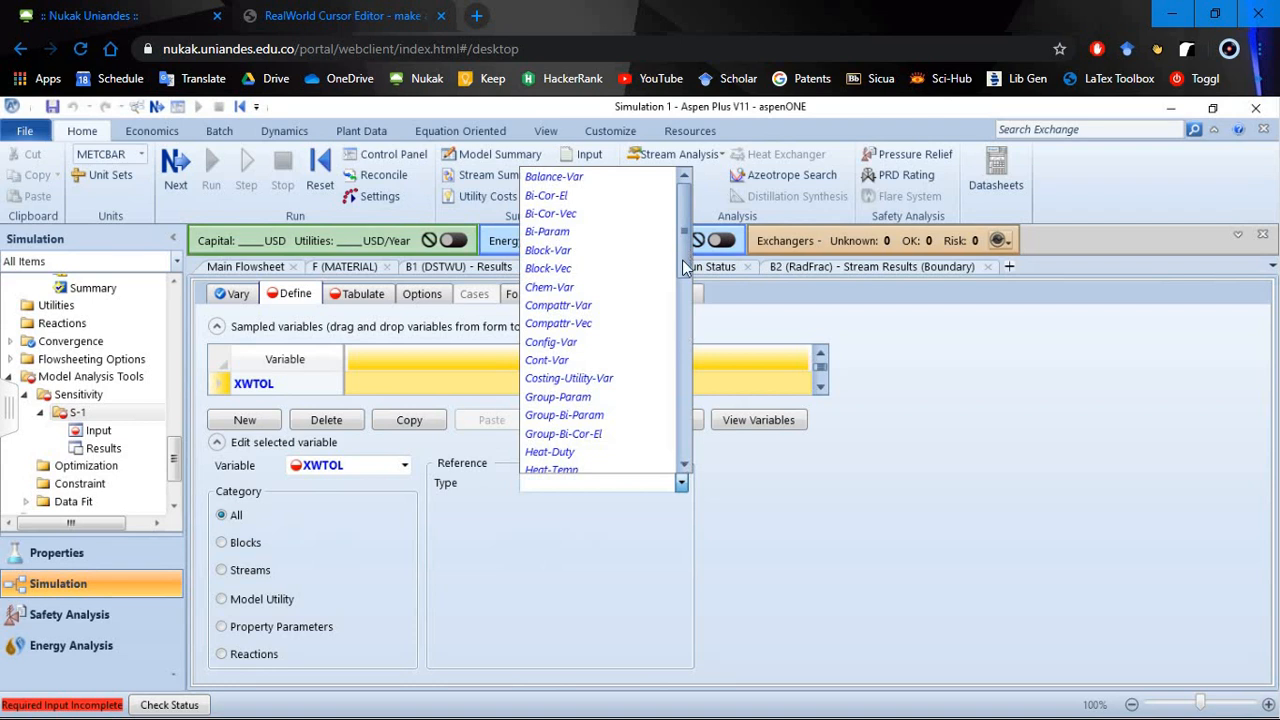
{"action": "scroll", "coordinate": [681, 304], "scroll_direction": "down", "scroll_amount": 5}
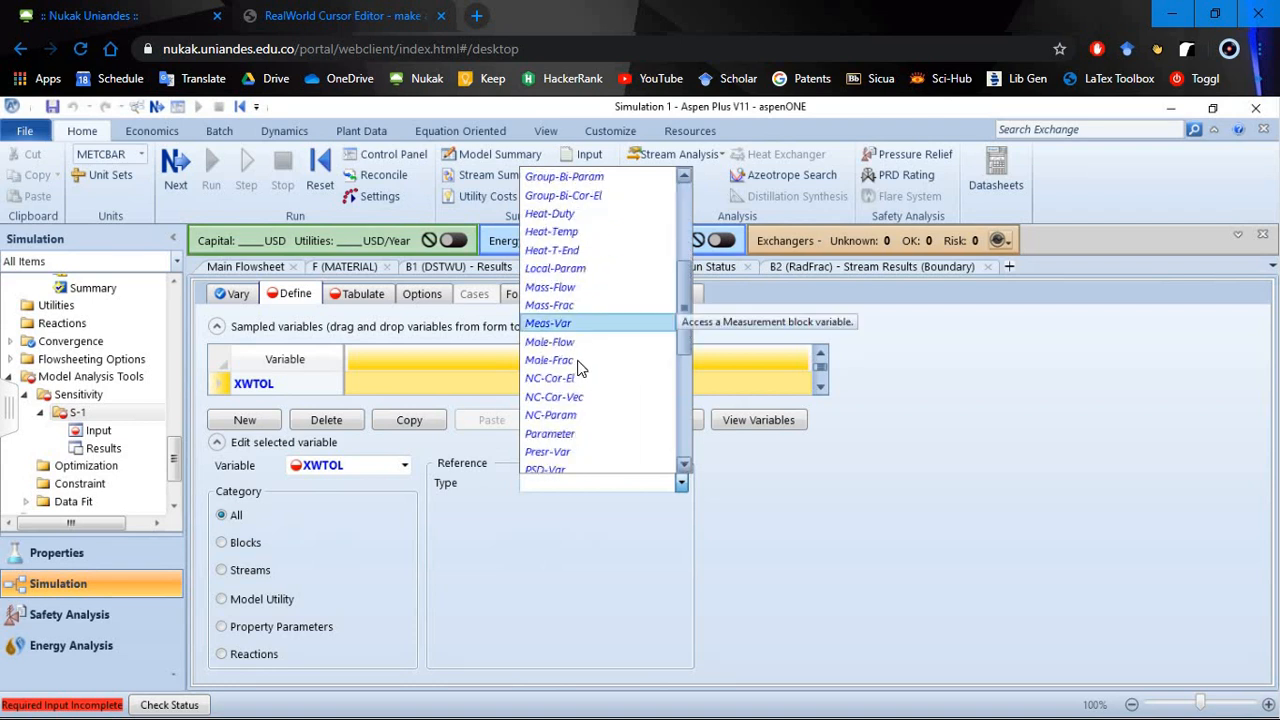
{"action": "left_click", "coordinate": [560, 360]}
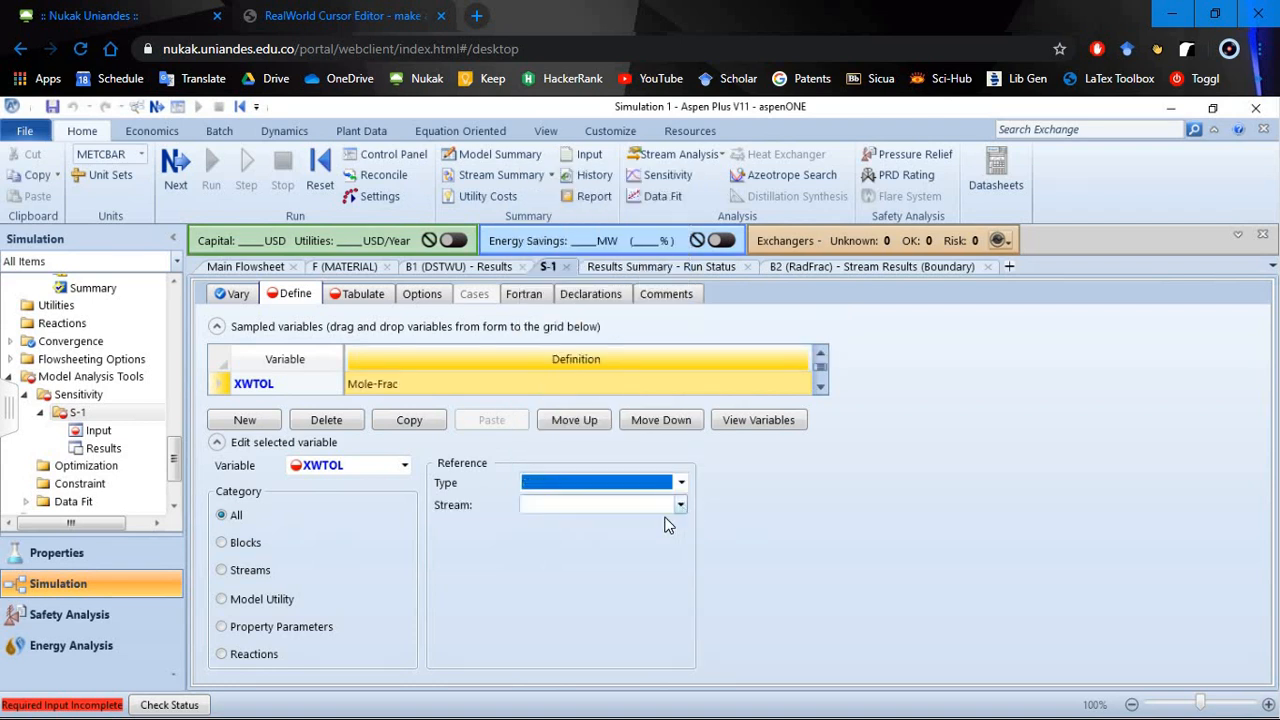
{"action": "left_click", "coordinate": [681, 505]}
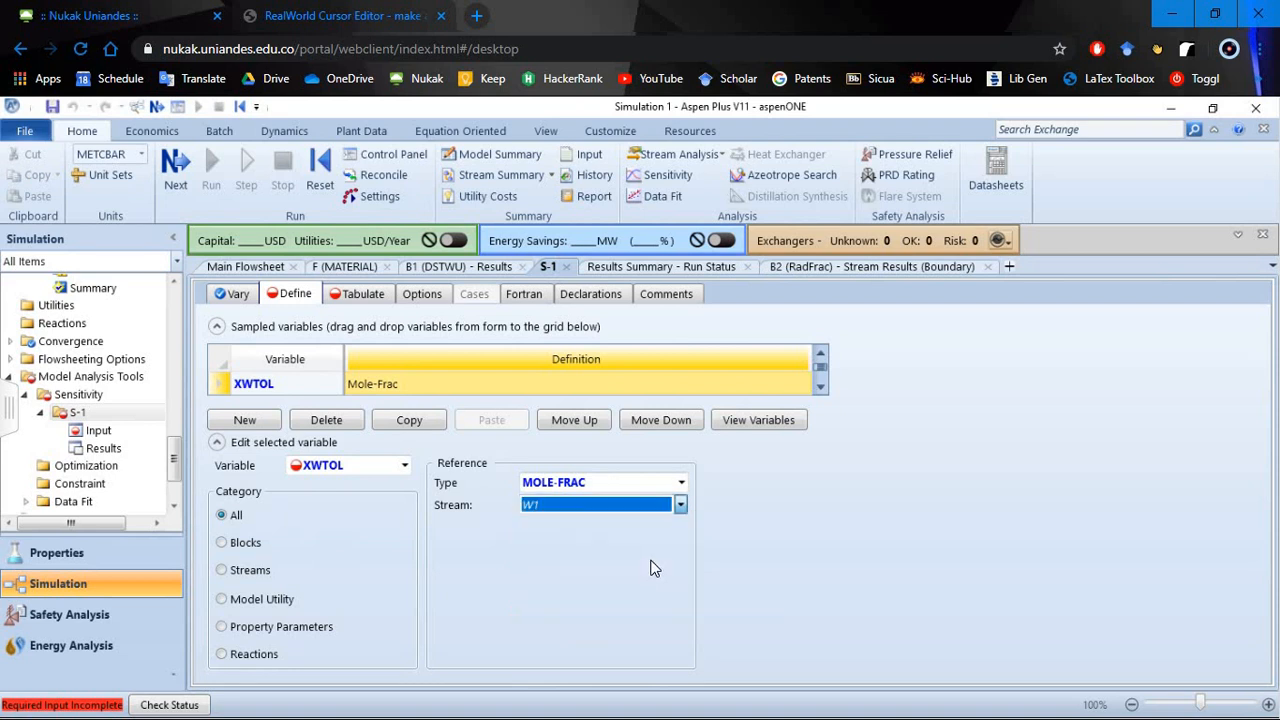
{"action": "left_click", "coordinate": [680, 550]}
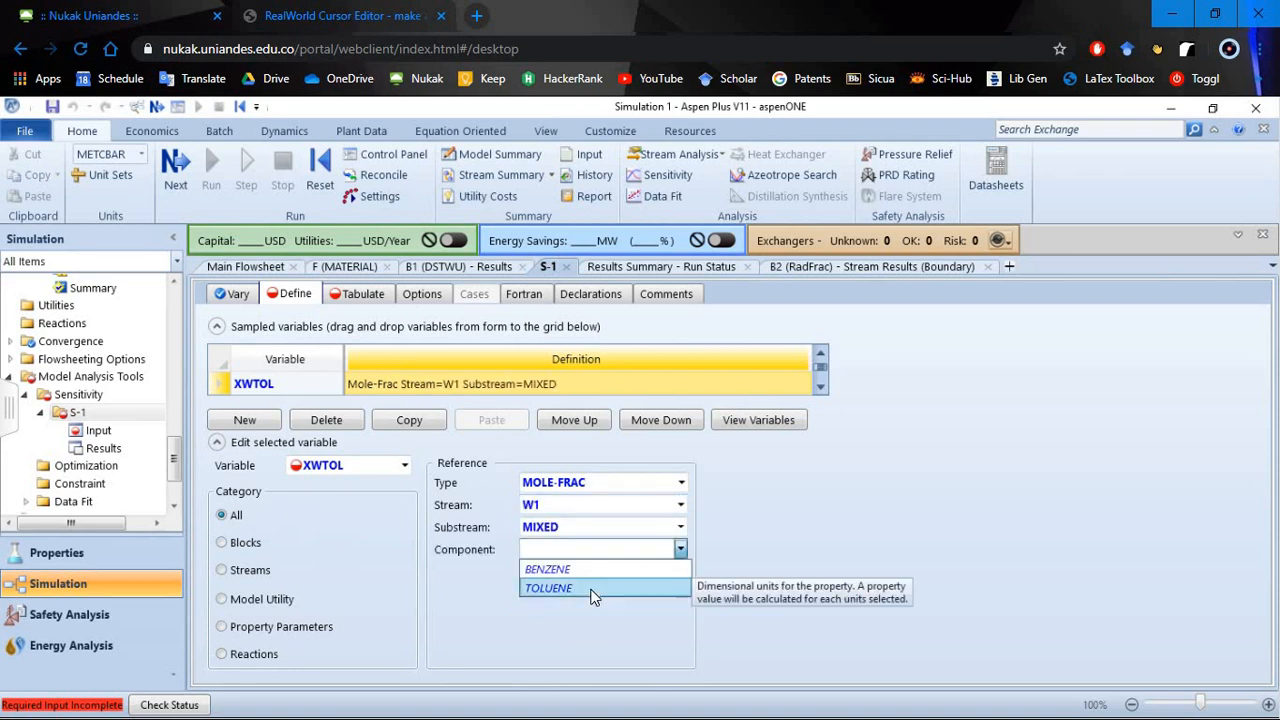
{"action": "left_click", "coordinate": [591, 596]}
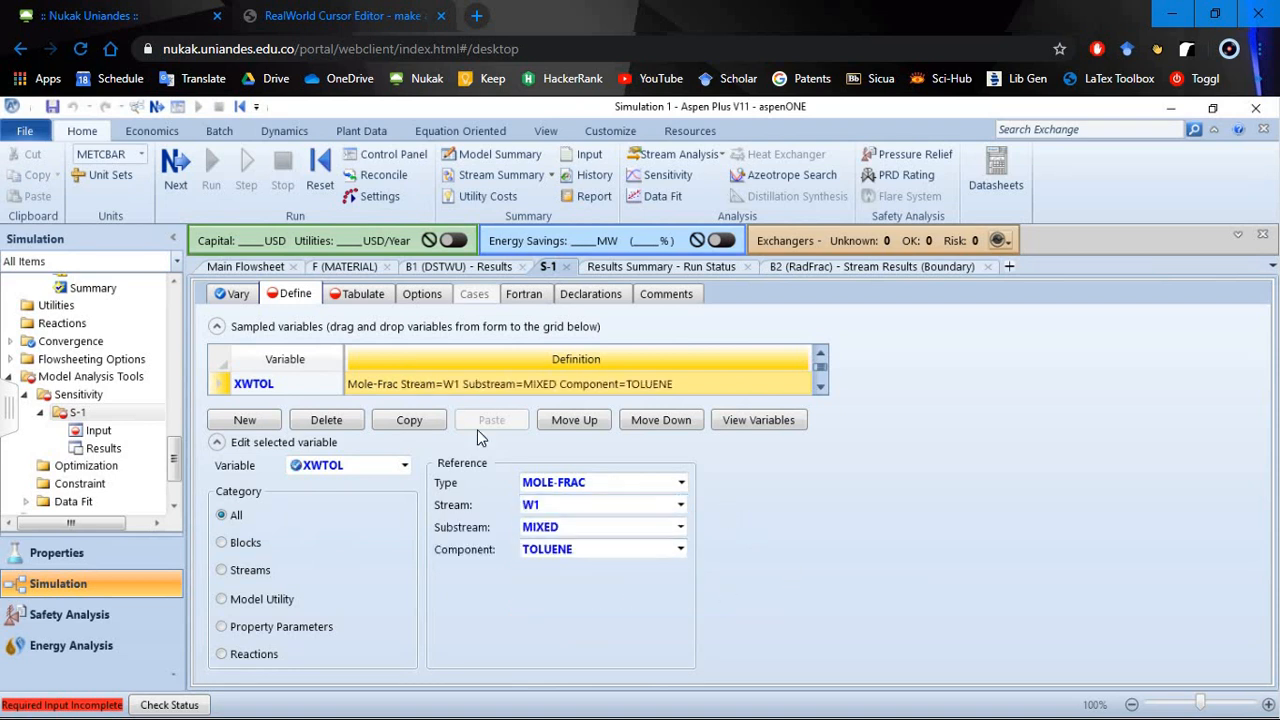
- Define sampled variable FDBEN as type Mole-Flow for component BENZENE in stream D1
{"action": "left_click", "coordinate": [819, 387]}
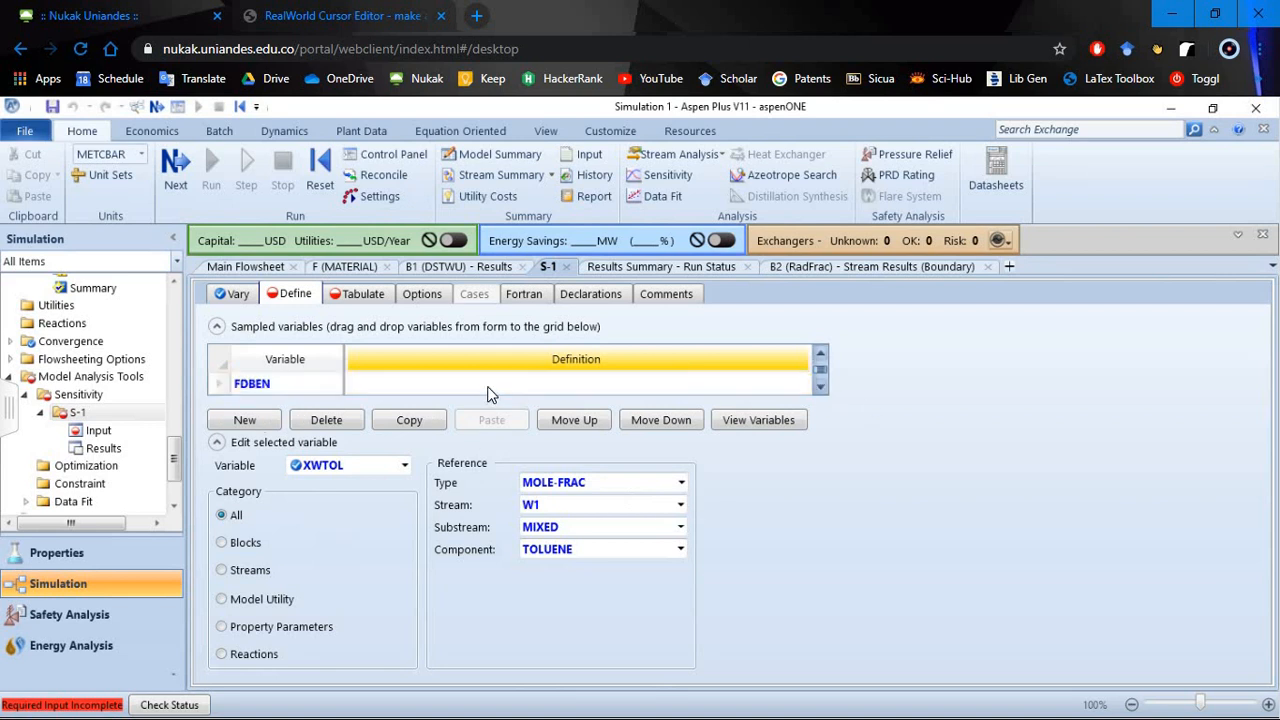
{"action": "left_click", "coordinate": [682, 482]}
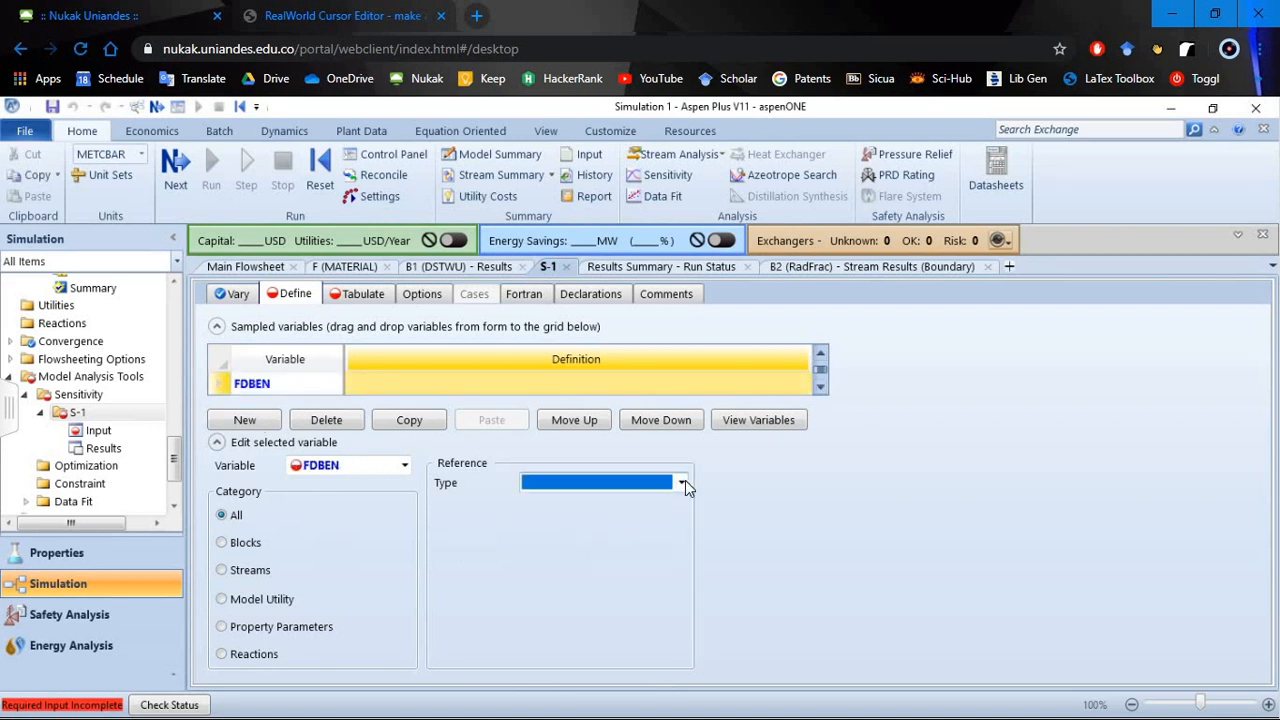
{"action": "scroll", "coordinate": [637, 357], "scroll_direction": "down", "scroll_amount": 3}
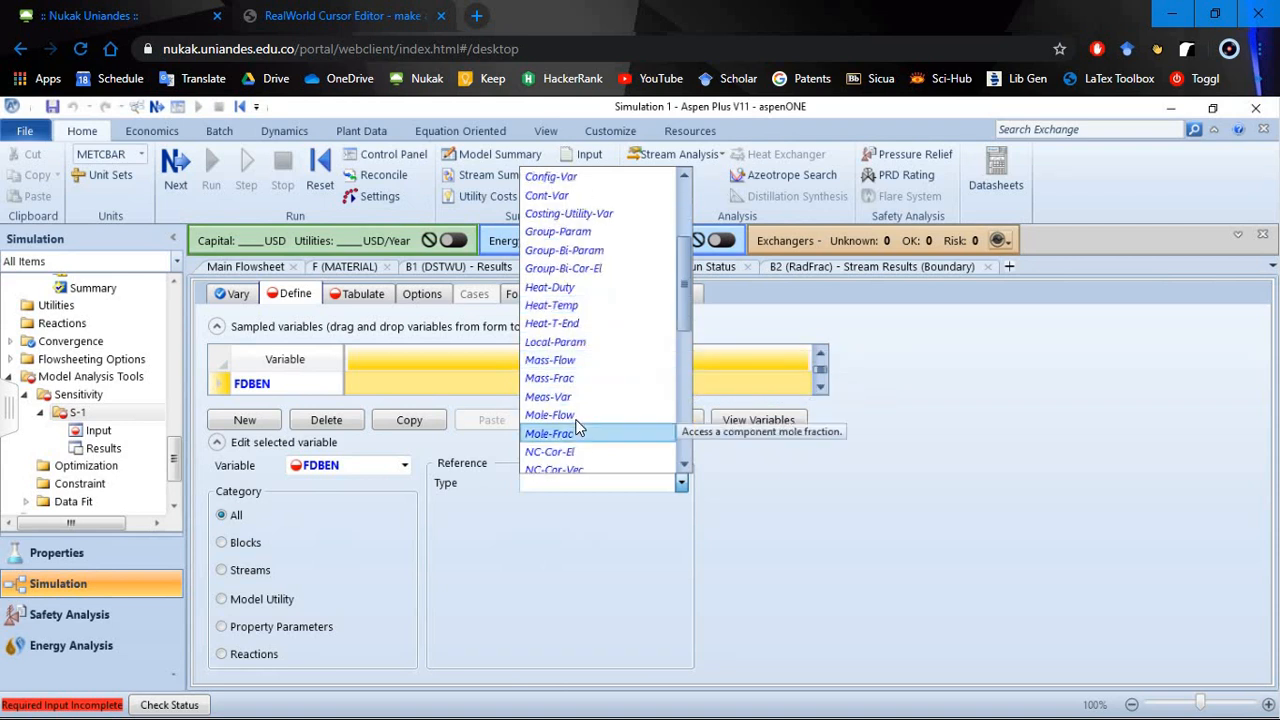
{"action": "left_click", "coordinate": [575, 415]}
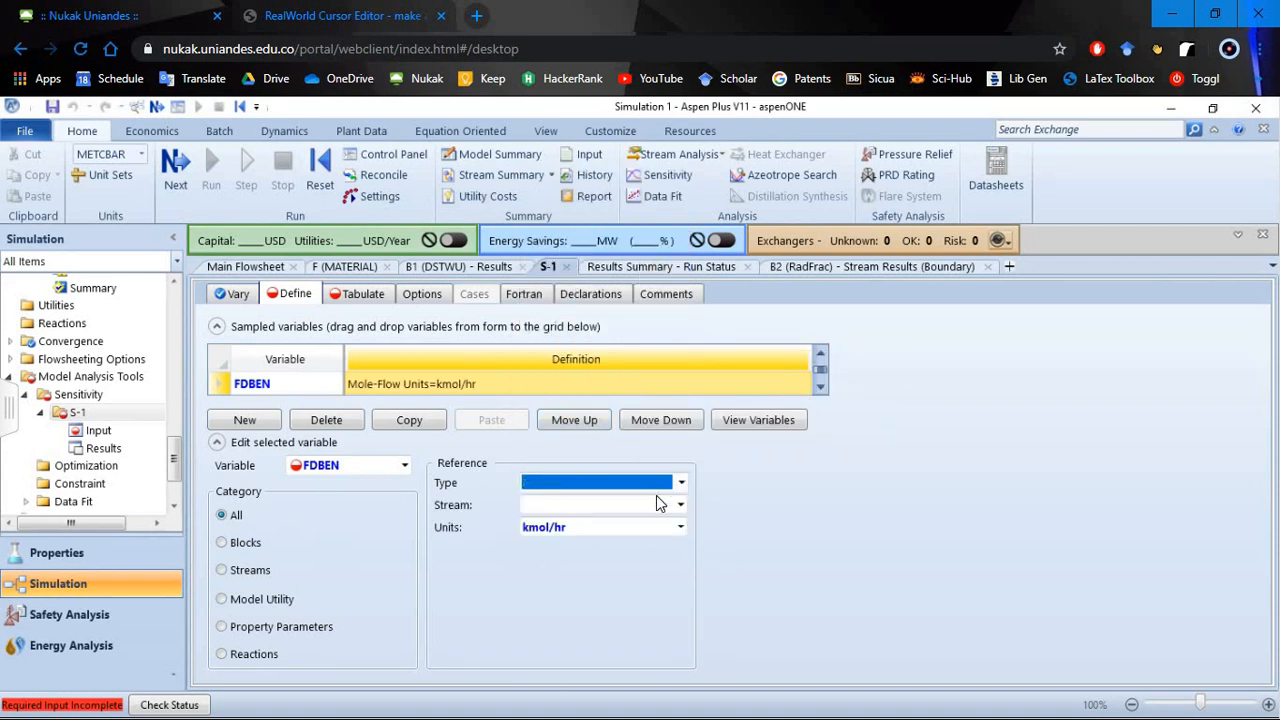
{"action": "left_click", "coordinate": [683, 506]}
{"action": "left_click", "coordinate": [680, 508]}
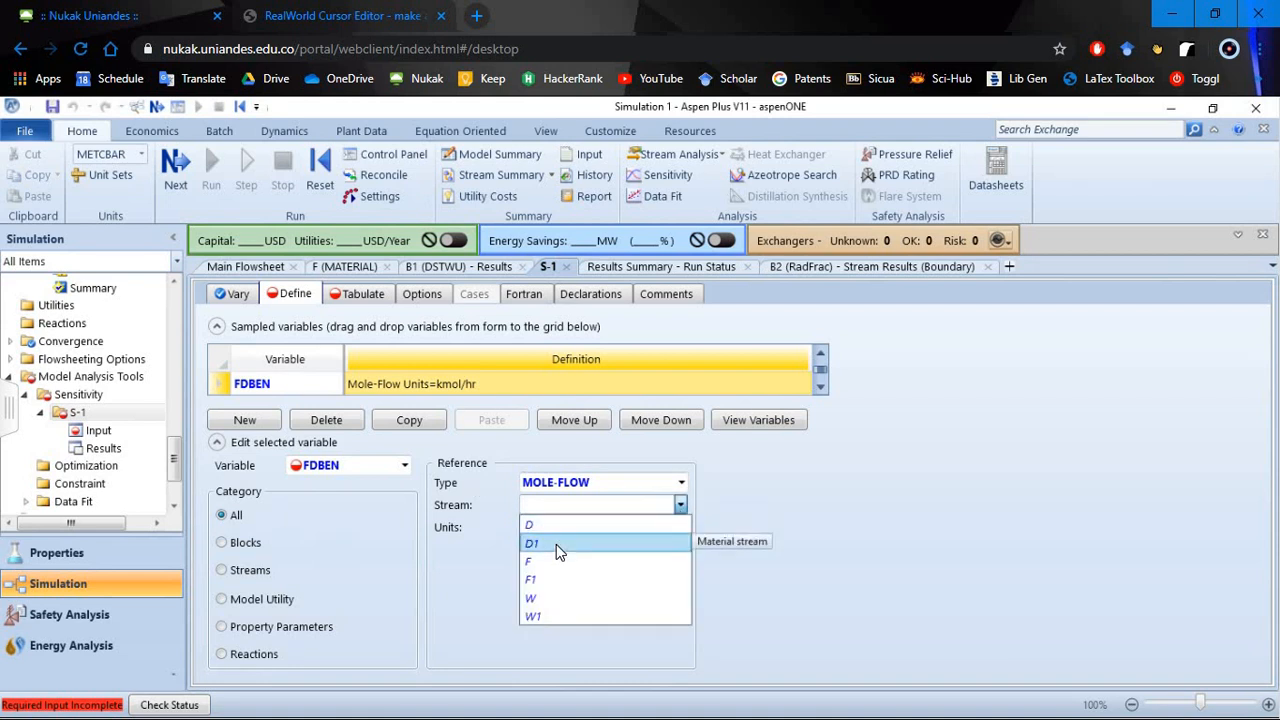
{"action": "left_click", "coordinate": [680, 545]}
{"action": "left_click", "coordinate": [681, 550]}
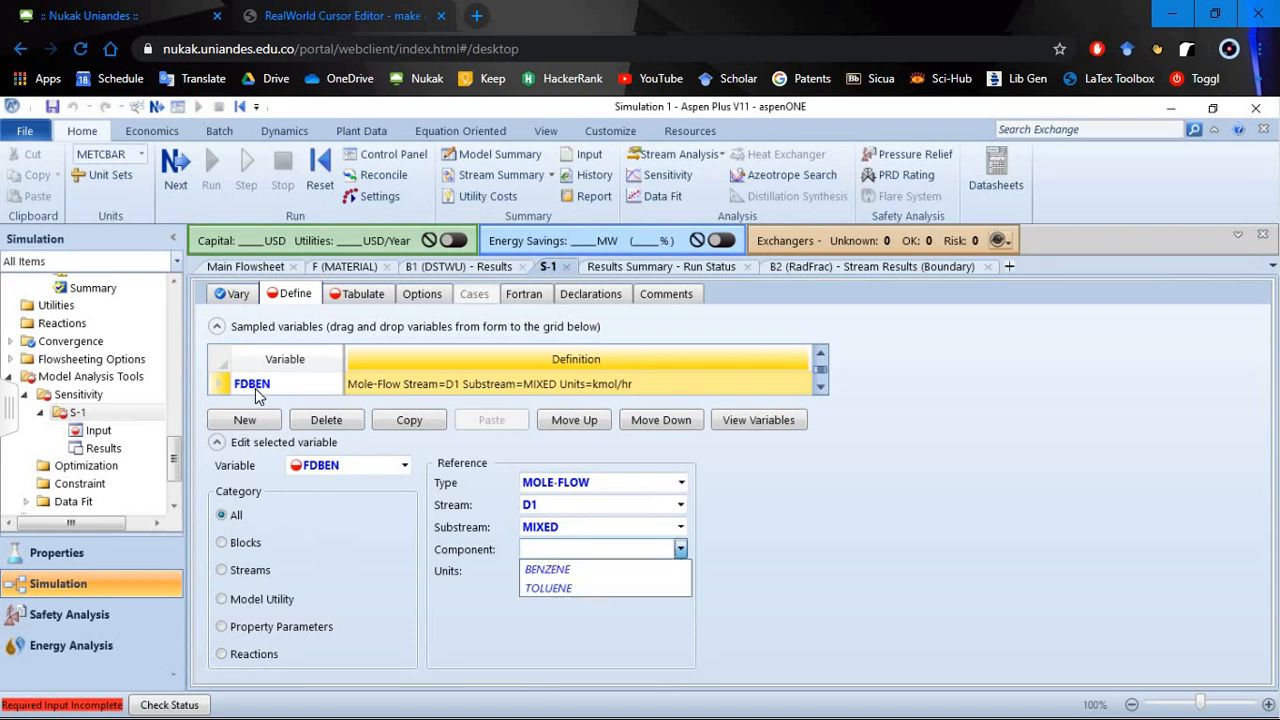
{"action": "left_click", "coordinate": [578, 576]}
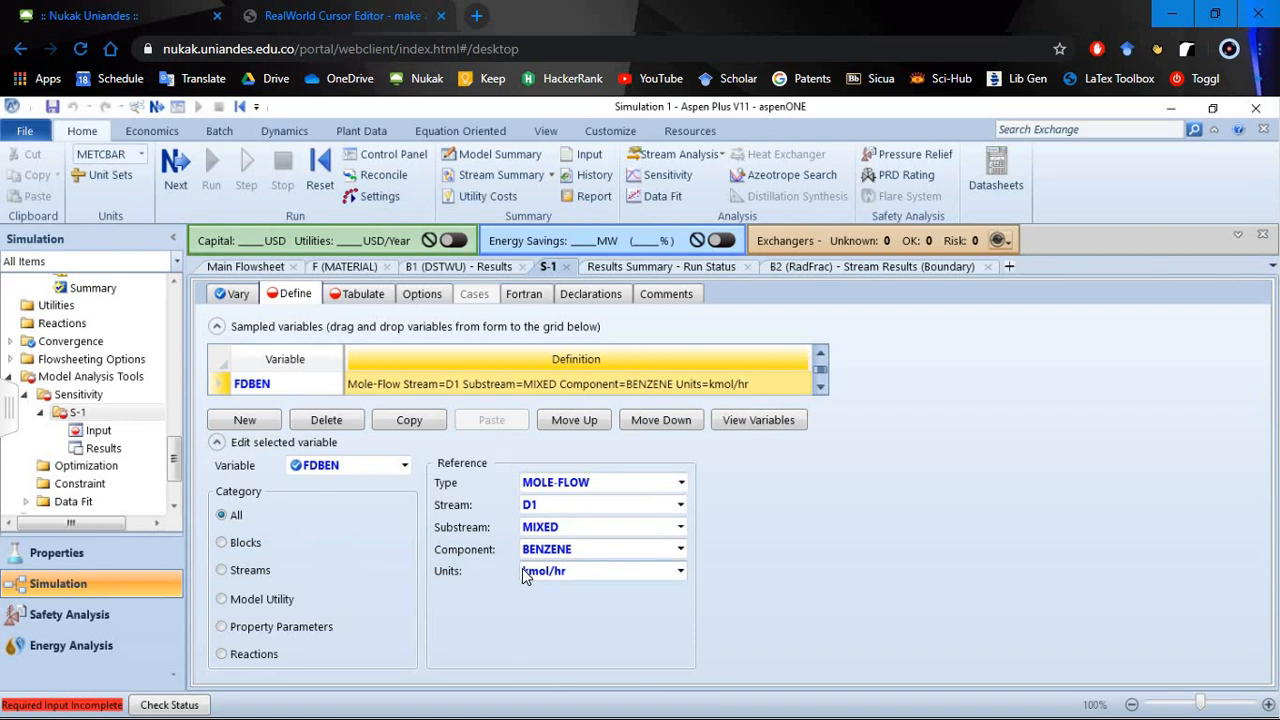
- Define sampled variable FWTOL as type Mole-Flow for component TOLUENE in stream W1
{"action": "left_click", "coordinate": [818, 387]}
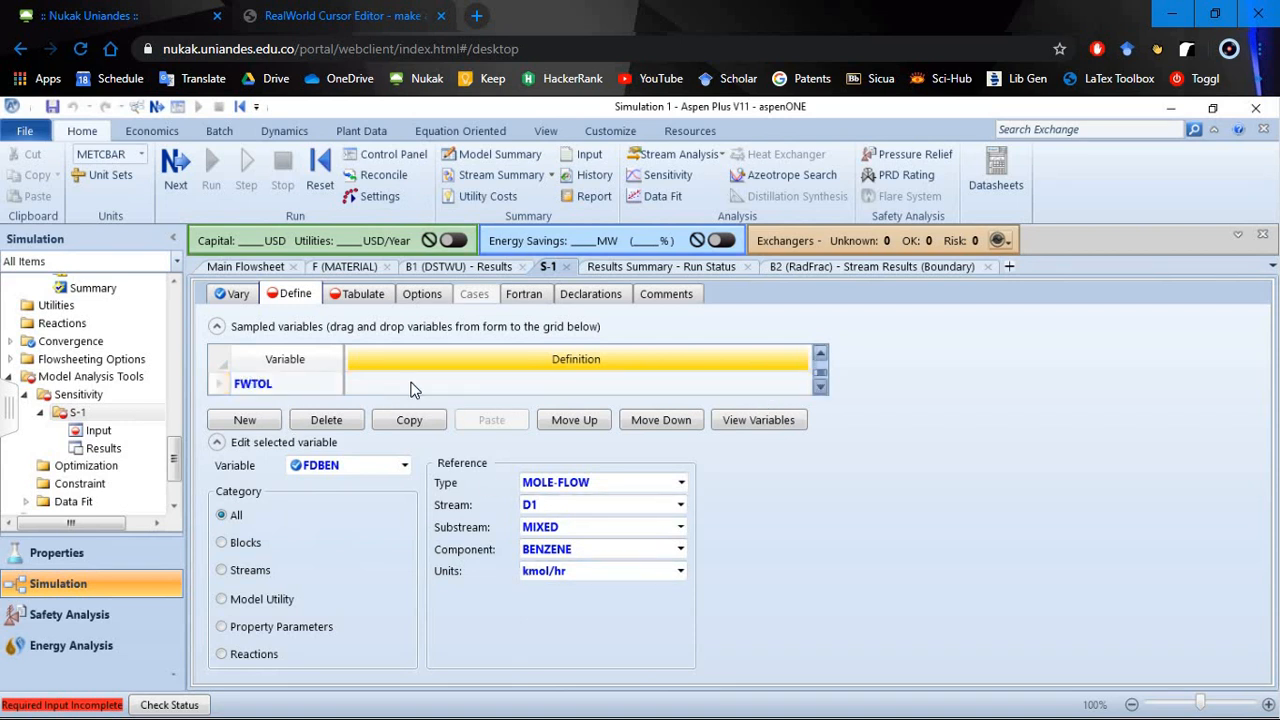
{"action": "left_click", "coordinate": [415, 387]}
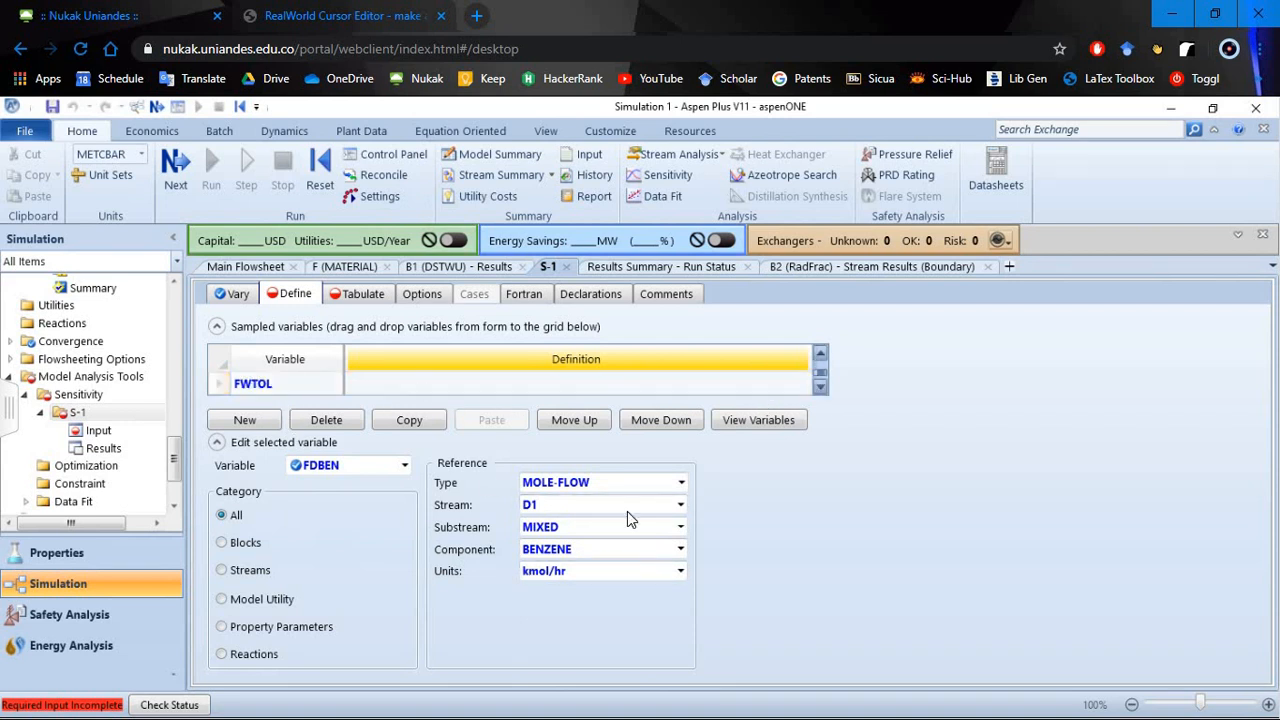
{"action": "left_click", "coordinate": [680, 484]}
{"action": "scroll", "coordinate": [588, 397], "scroll_direction": "down", "scroll_amount": 2}
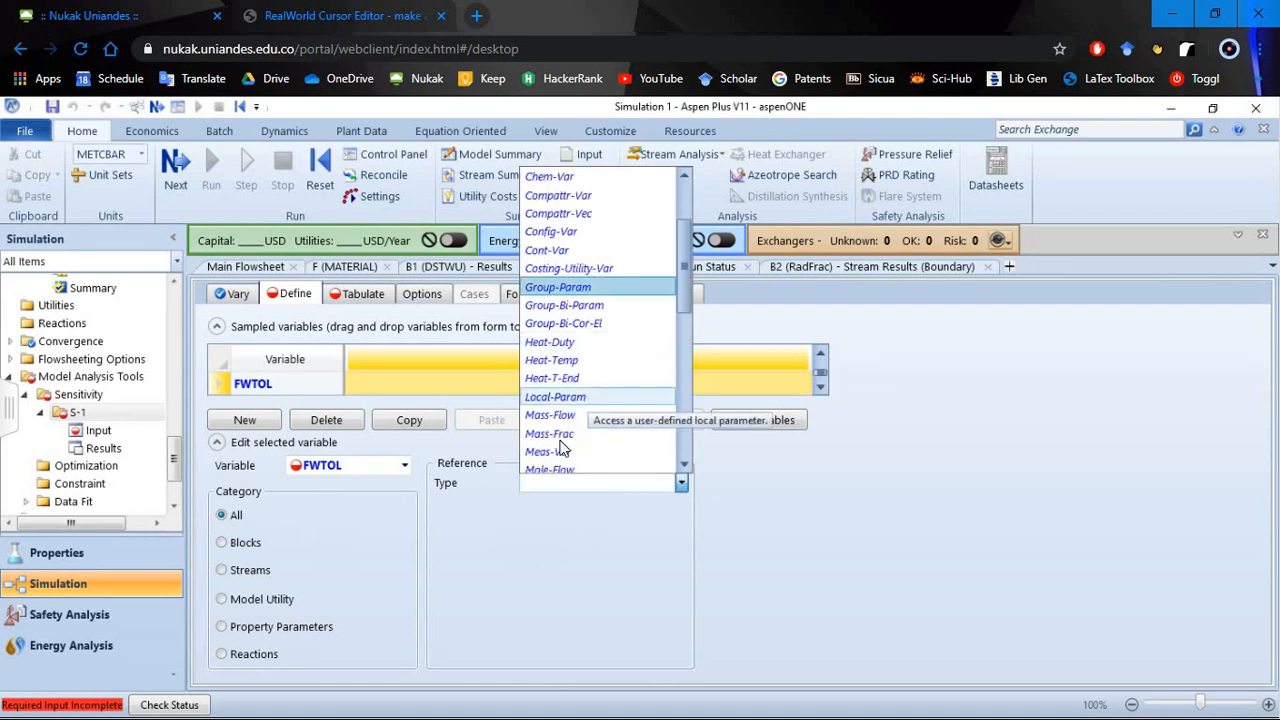
{"action": "scroll", "coordinate": [568, 460], "scroll_direction": "down", "scroll_amount": 1}
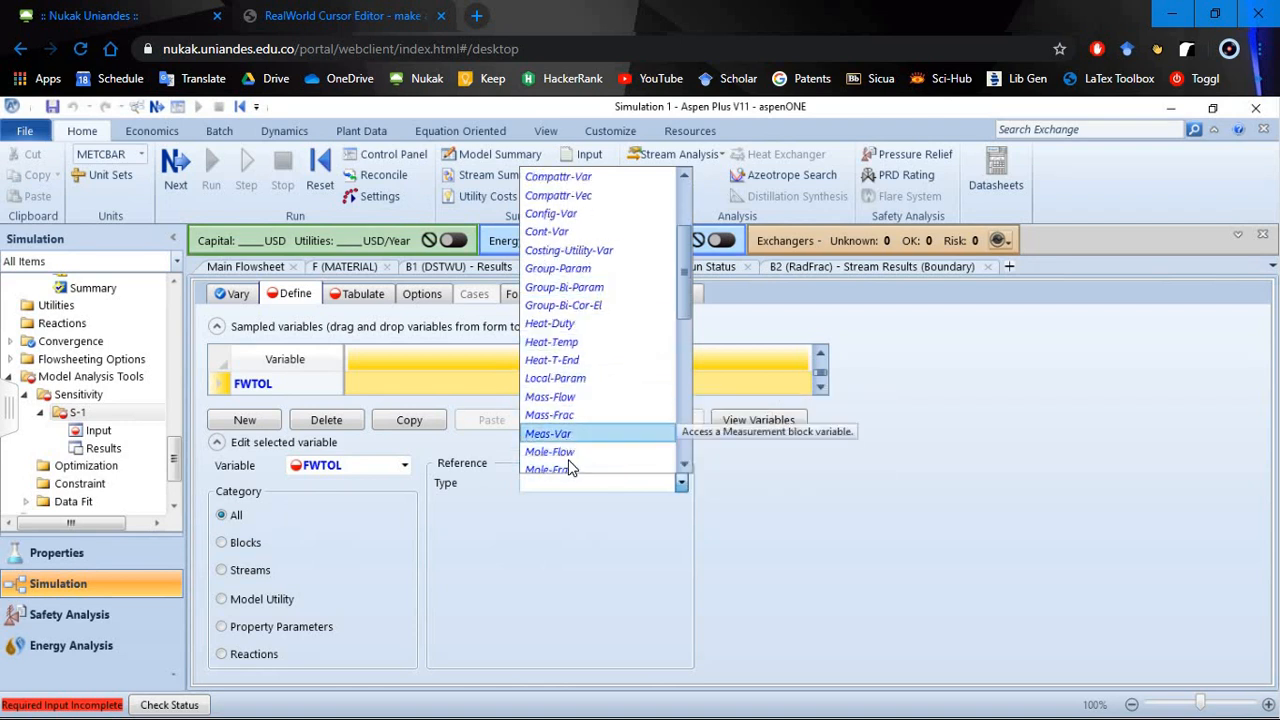
{"action": "scroll", "coordinate": [570, 425], "scroll_direction": "down", "scroll_amount": 4}
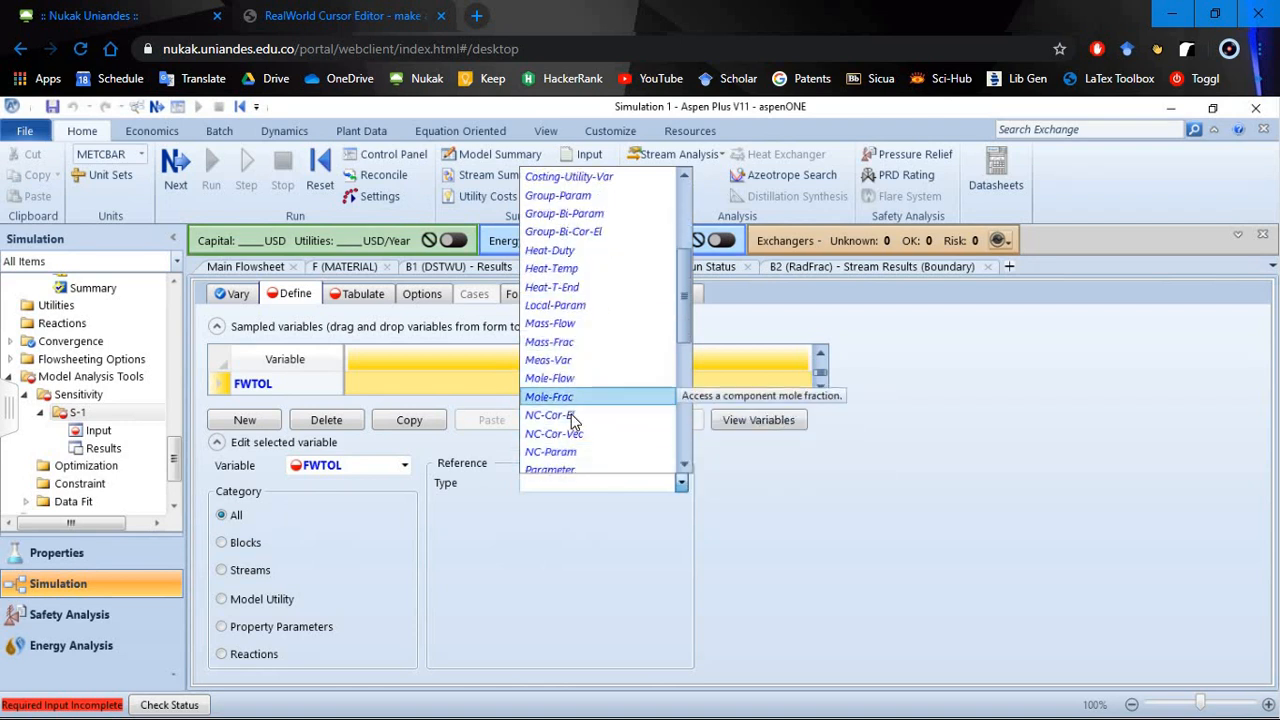
{"action": "left_click", "coordinate": [565, 378]}
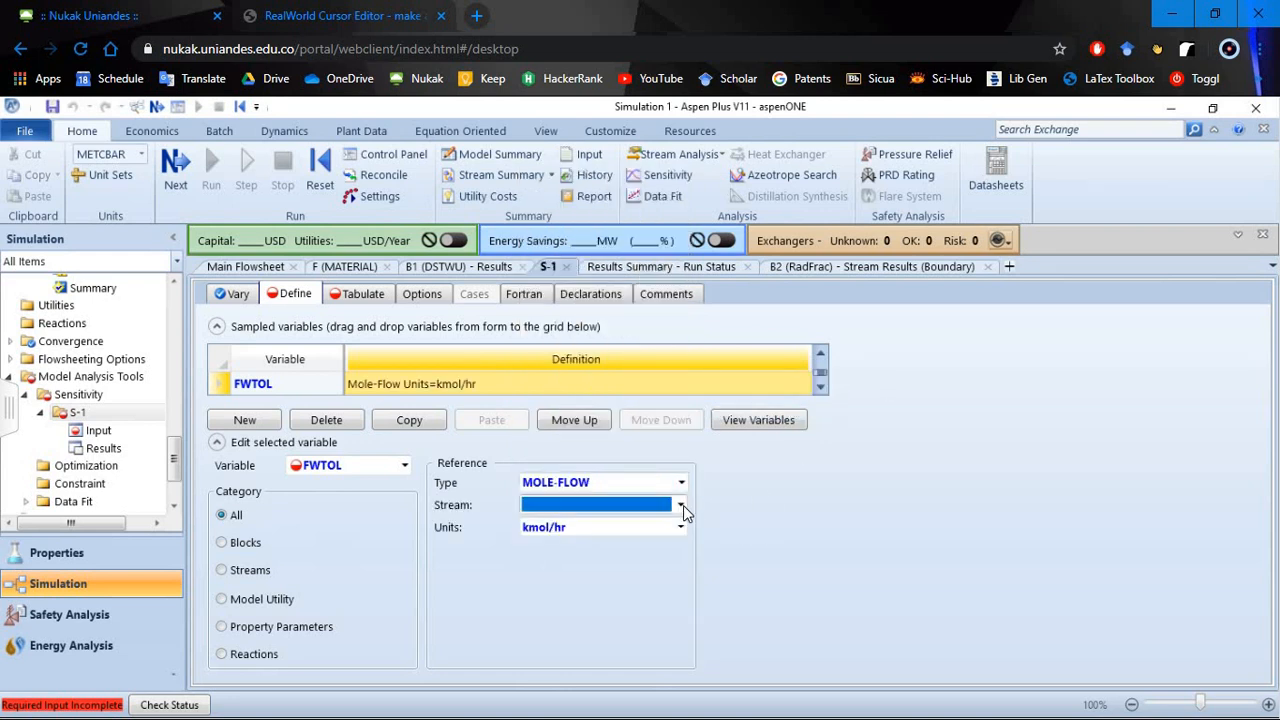
{"action": "left_click", "coordinate": [680, 505]}
{"action": "left_click", "coordinate": [616, 612]}
{"action": "left_click", "coordinate": [680, 549]}
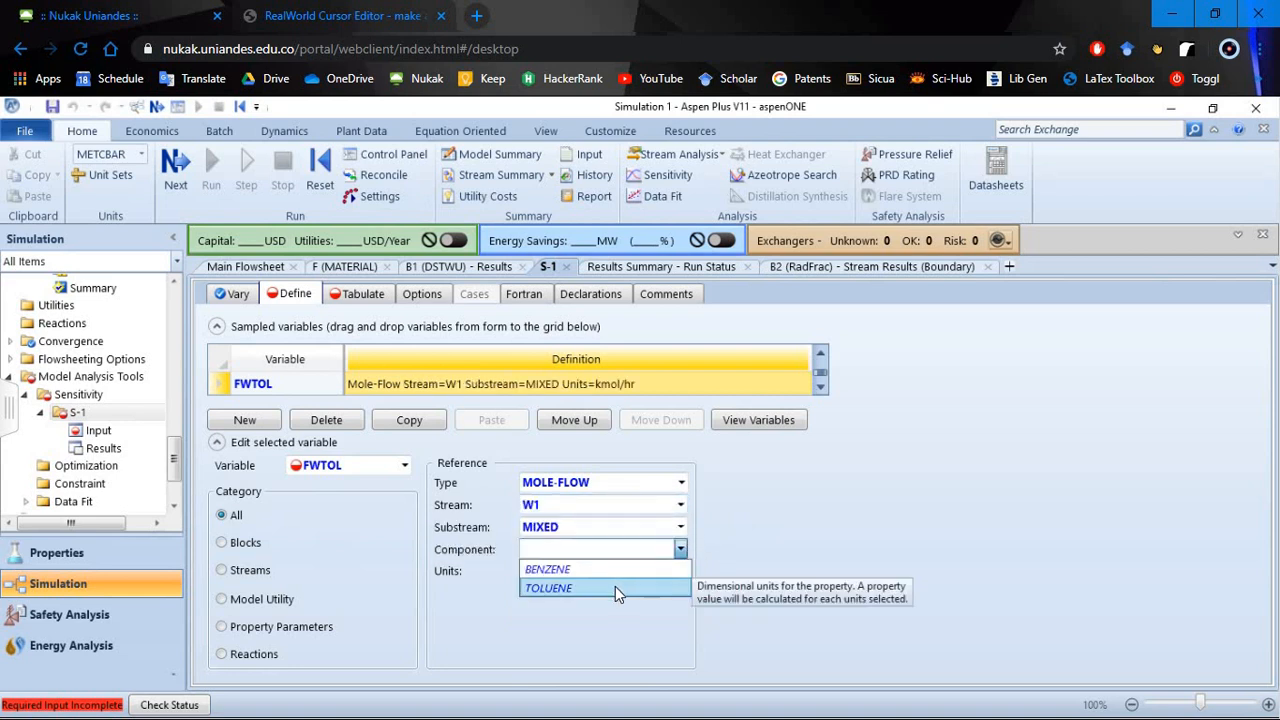
{"action": "left_click", "coordinate": [615, 586]}
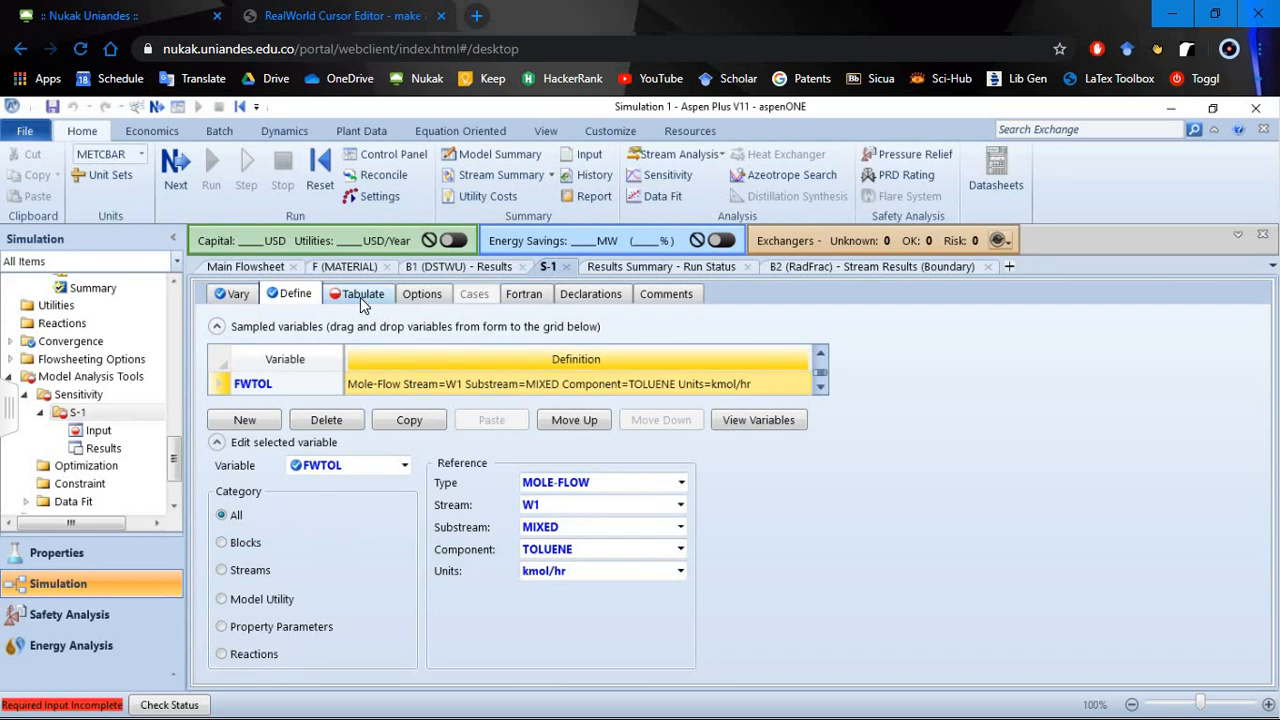
- Enter FRDBEN=FDBEN as the start of the first Fortran statement of sensitivity S-1
{"action": "left_click", "coordinate": [521, 295]}
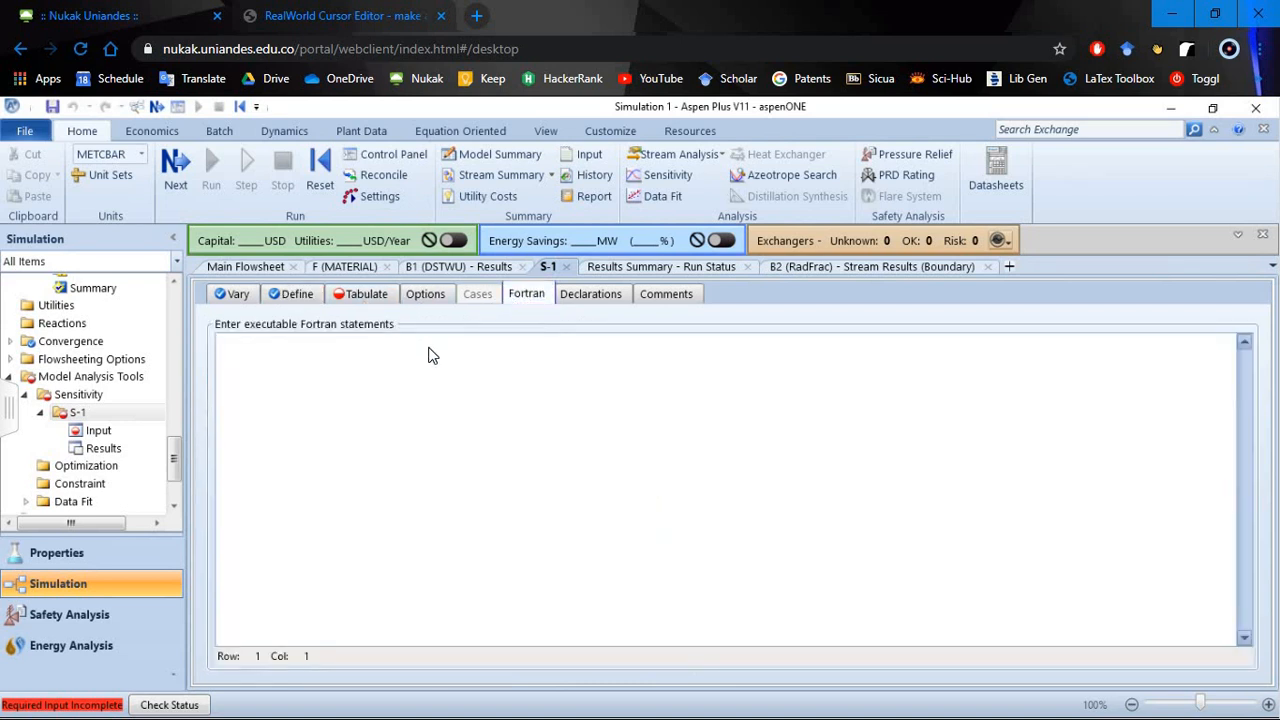
{"action": "left_click", "coordinate": [414, 347]}
{"action": "type", "text": "FRDBEN"}
{"action": "key", "text": "BackSpace"}
{"action": "type", "text": "+"}
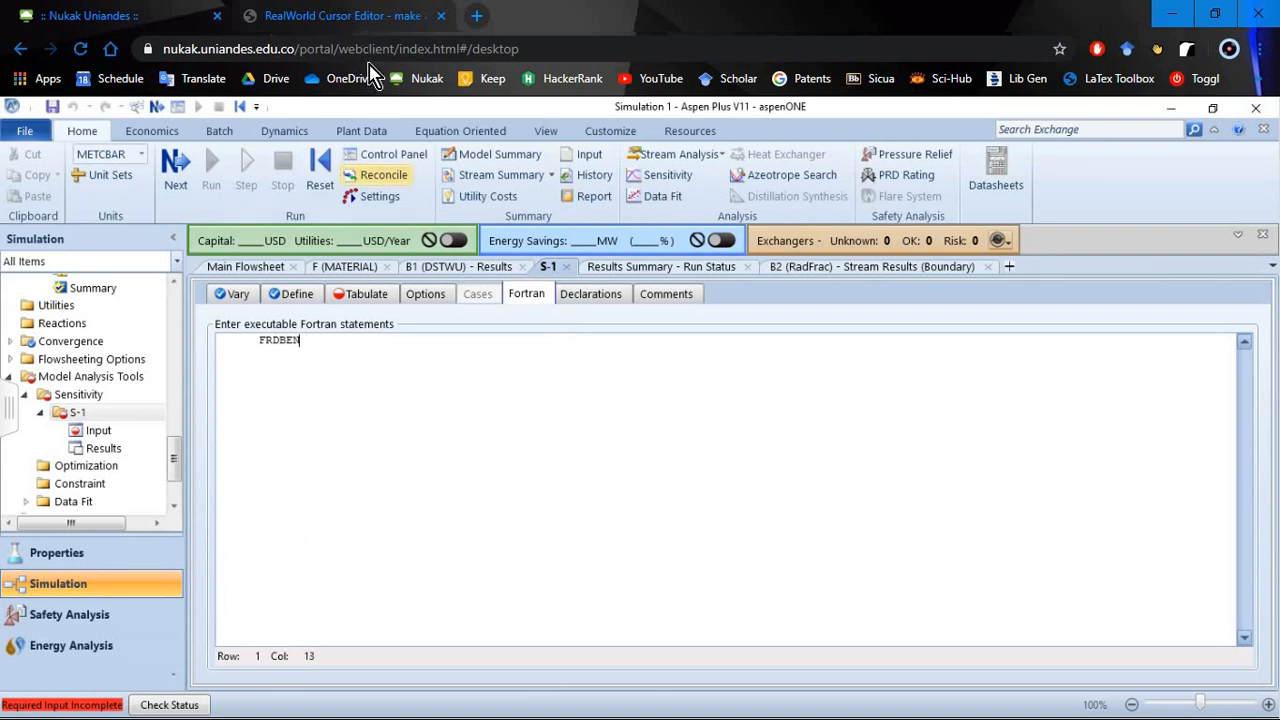
{"action": "left_click", "coordinate": [378, 56]}
{"action": "type", "text": "="}
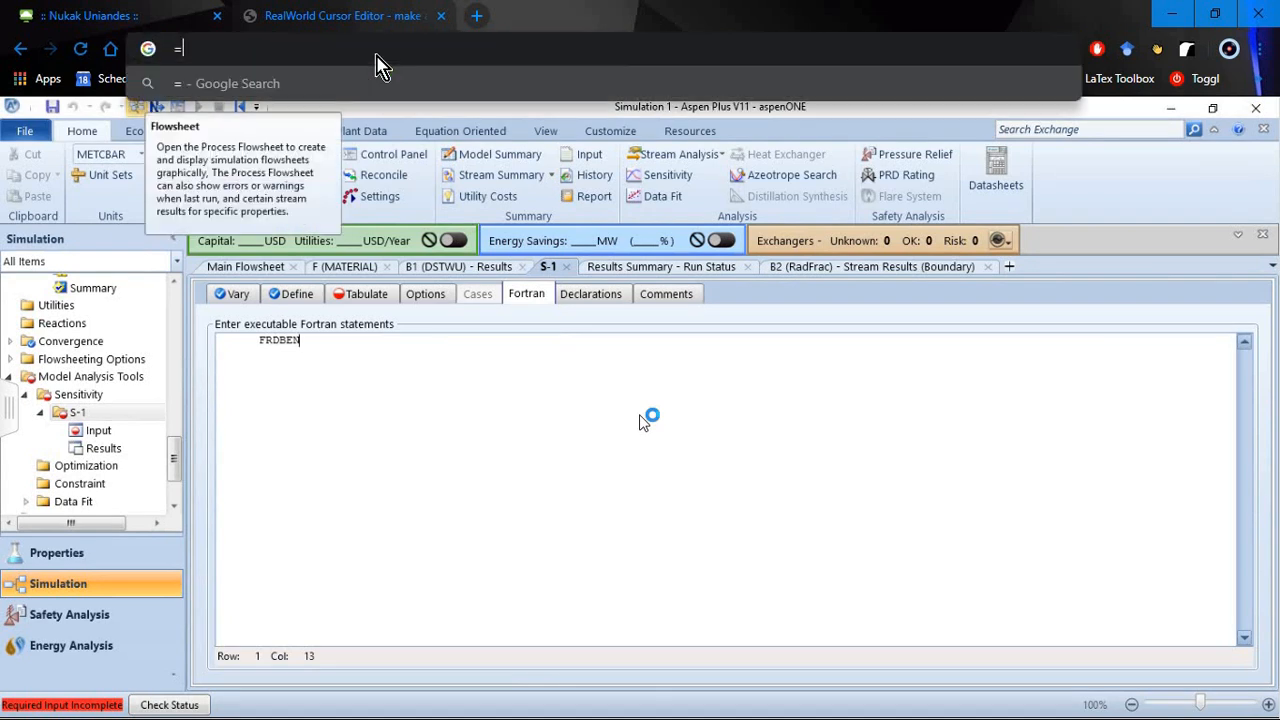
{"action": "left_click", "coordinate": [619, 559]}
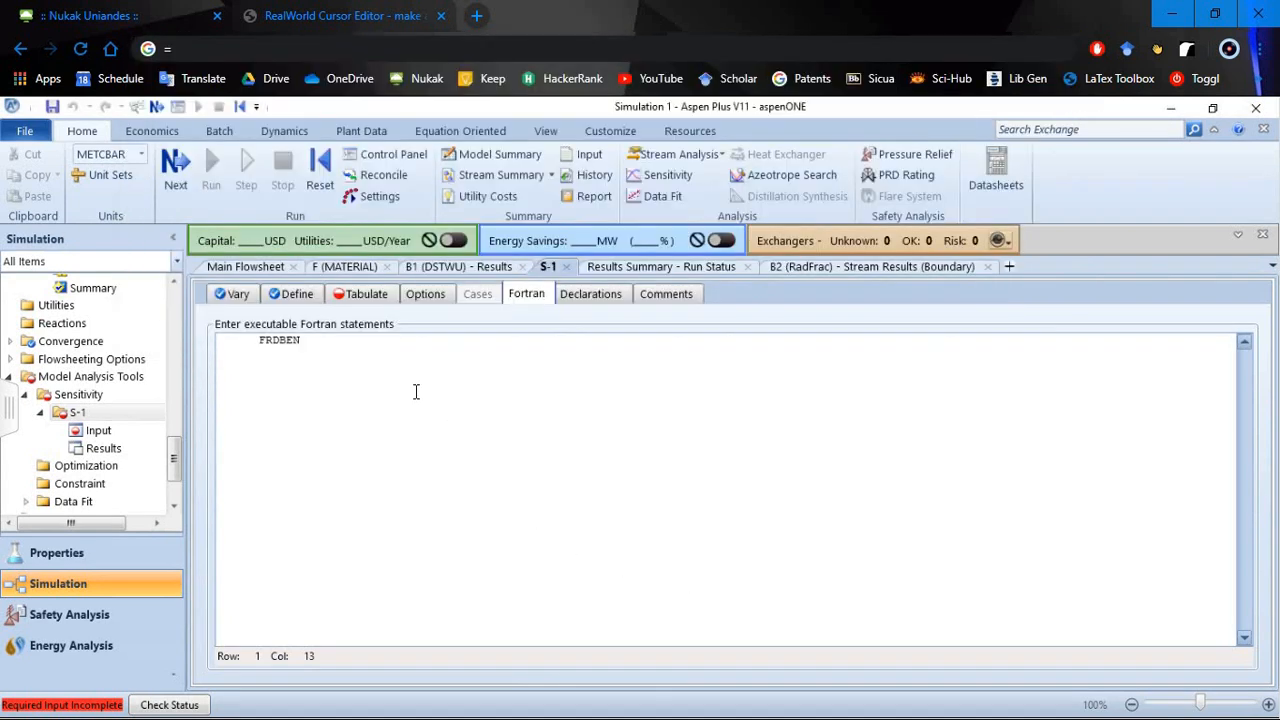
{"action": "type", "text": "="}
{"action": "type", "text": "FDBEN*("}
{"action": "key", "text": "BackSpace"}
{"action": "key", "text": "BackSpace"}
- Complete the first Fortran statement by dividing FDBEN by 50, giving FRDBEN=FDBEN/50
{"action": "left_click", "coordinate": [273, 50]}
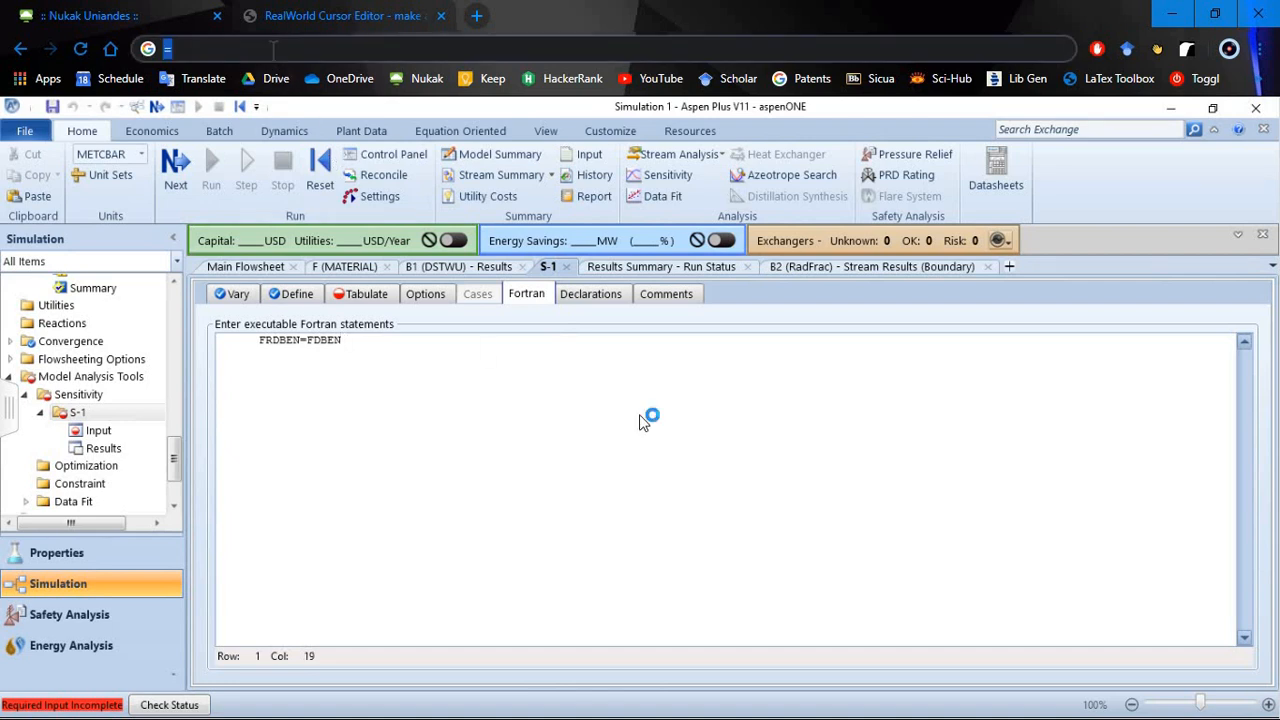
{"action": "type", "text": "/"}
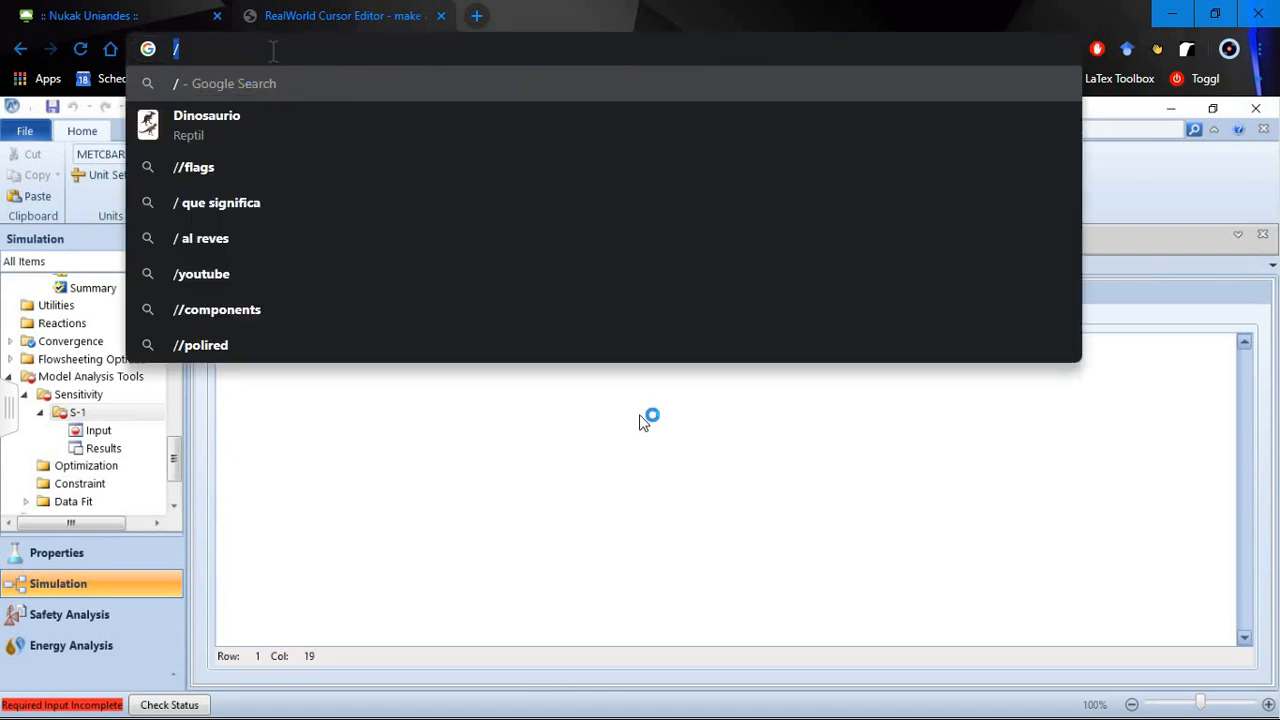
{"action": "left_click", "coordinate": [426, 358]}
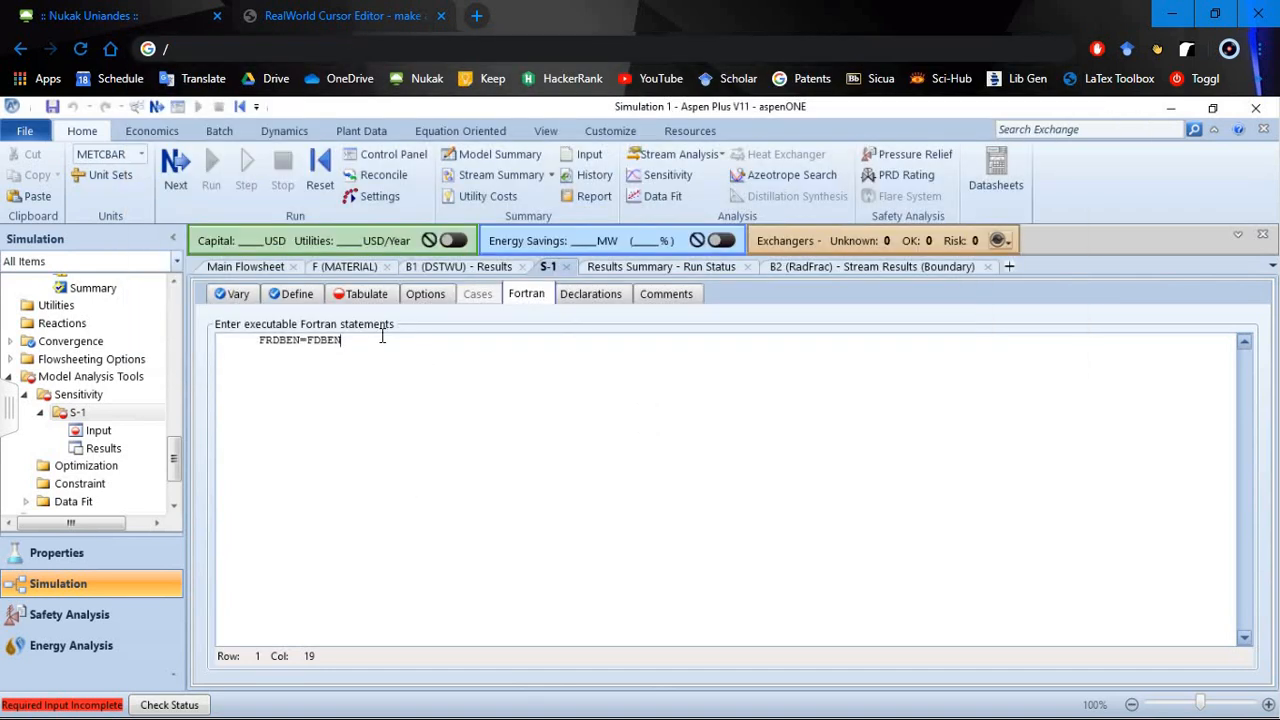
{"action": "type", "text": "/50"}
- Duplicate the FRDBEN statement on a second line and rename the copy's result variable to FRWTOL
{"action": "key", "text": "ctrl+shift+Left"}
{"action": "key", "text": "ctrl+shift+Left"}
{"action": "key", "text": "ctrl+shift+Left"}
{"action": "key", "text": "ctrl+shift+Left"}
{"action": "key", "text": "ctrl+shift+Left"}
{"action": "key", "text": "ctrl+c"}
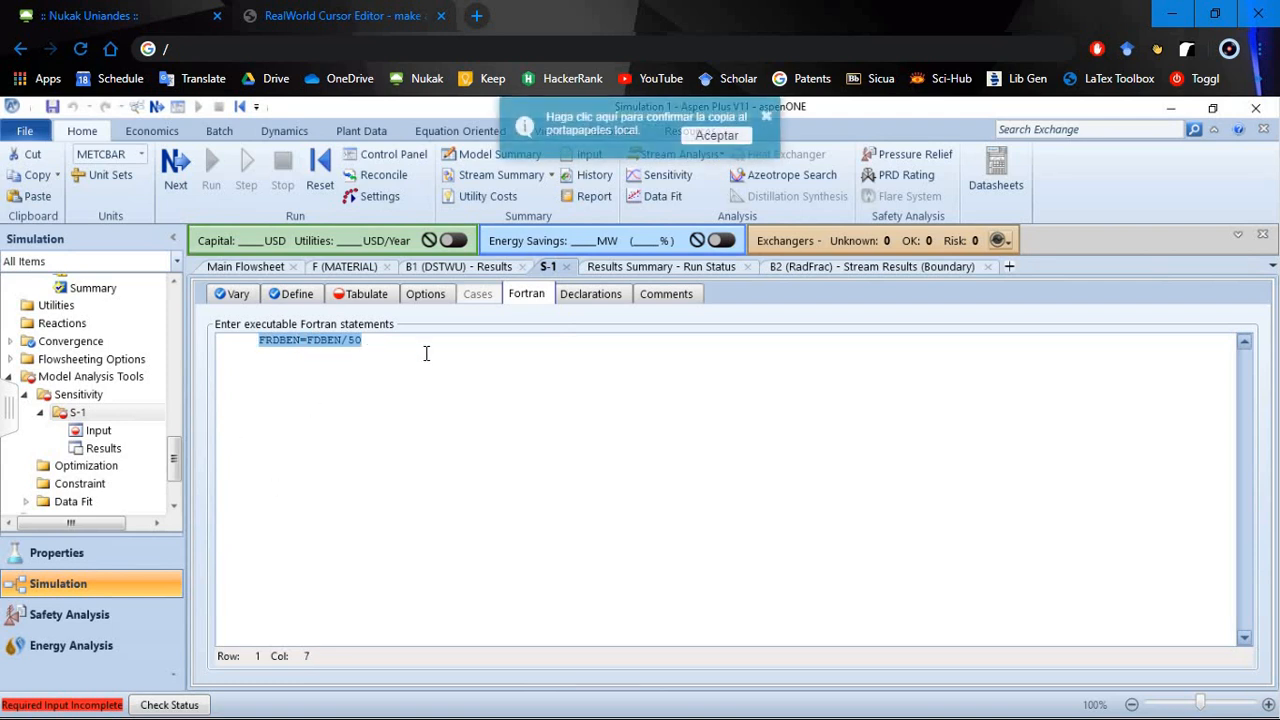
{"action": "left_click", "coordinate": [426, 352]}
{"action": "key", "text": "Return"}
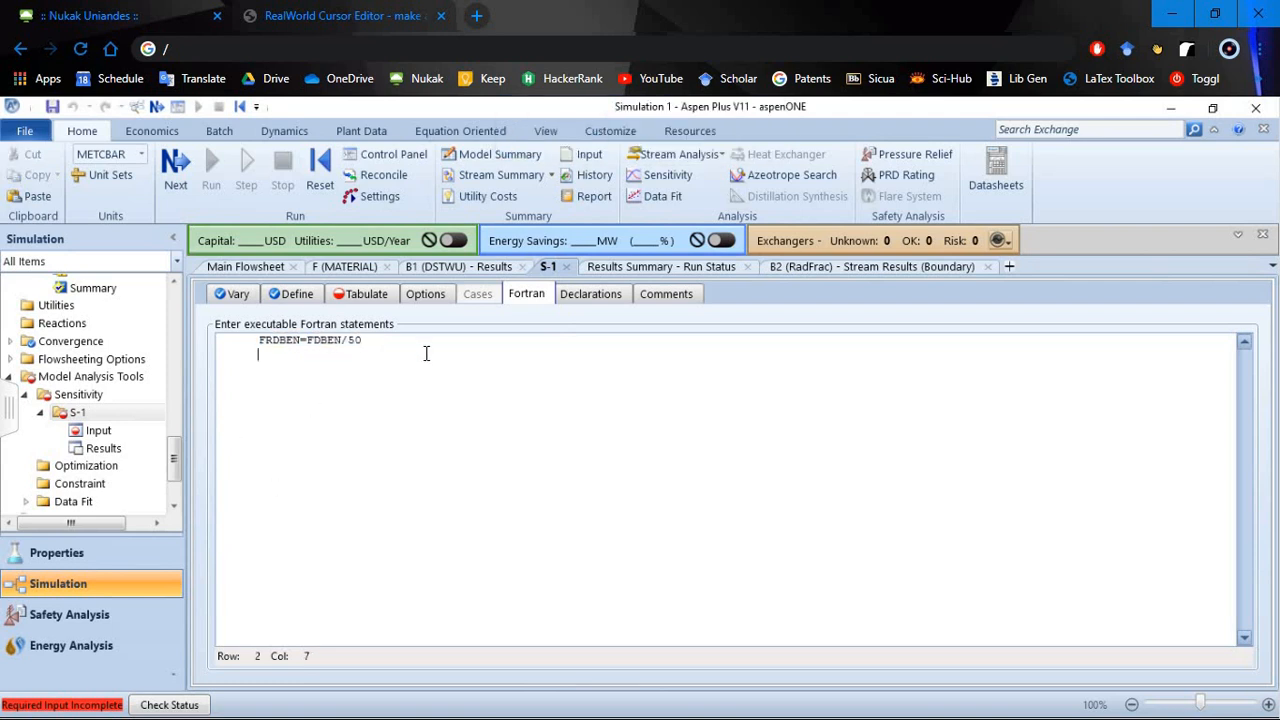
{"action": "key", "text": "ctrl+v"}
{"action": "left_click", "coordinate": [273, 354]}
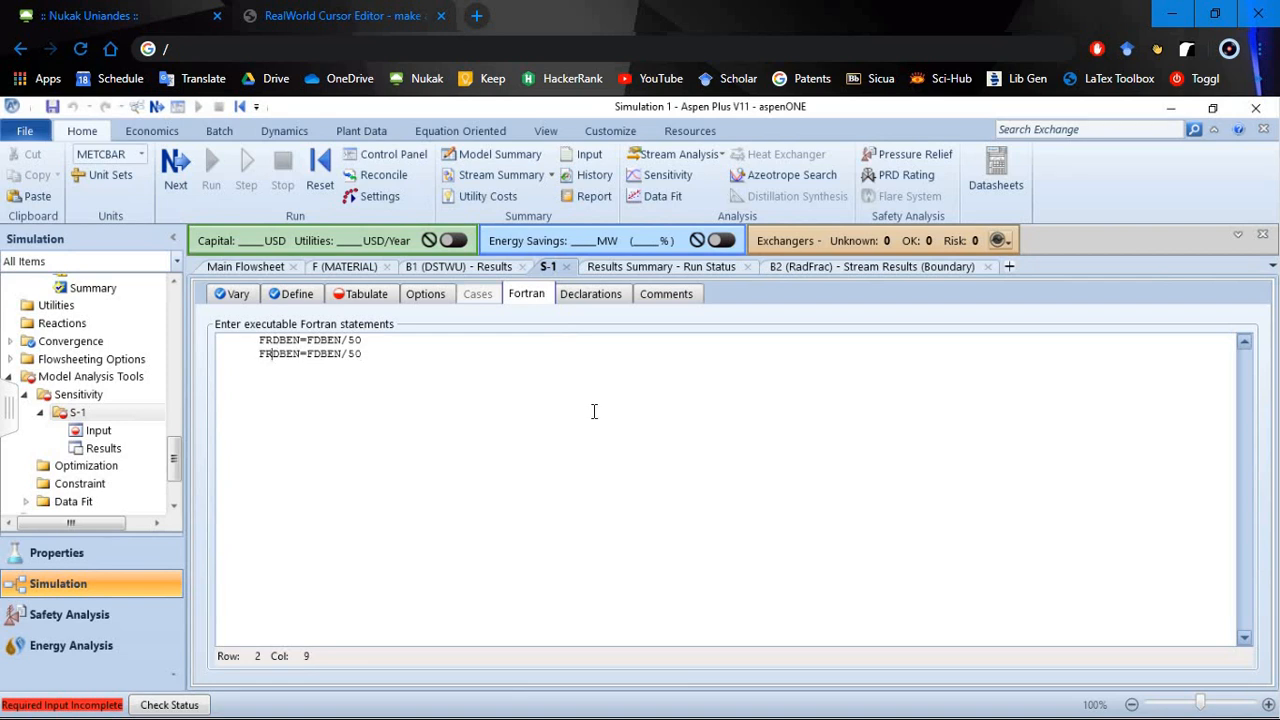
{"action": "key", "text": "Delete"}
{"action": "type", "text": "w"}
{"action": "key", "text": "BackSpace"}
{"action": "type", "text": "W"}
{"action": "left_click_drag", "start_coordinate": [280, 354], "coordinate": [300, 354]}
{"action": "type", "text": "TOL"}
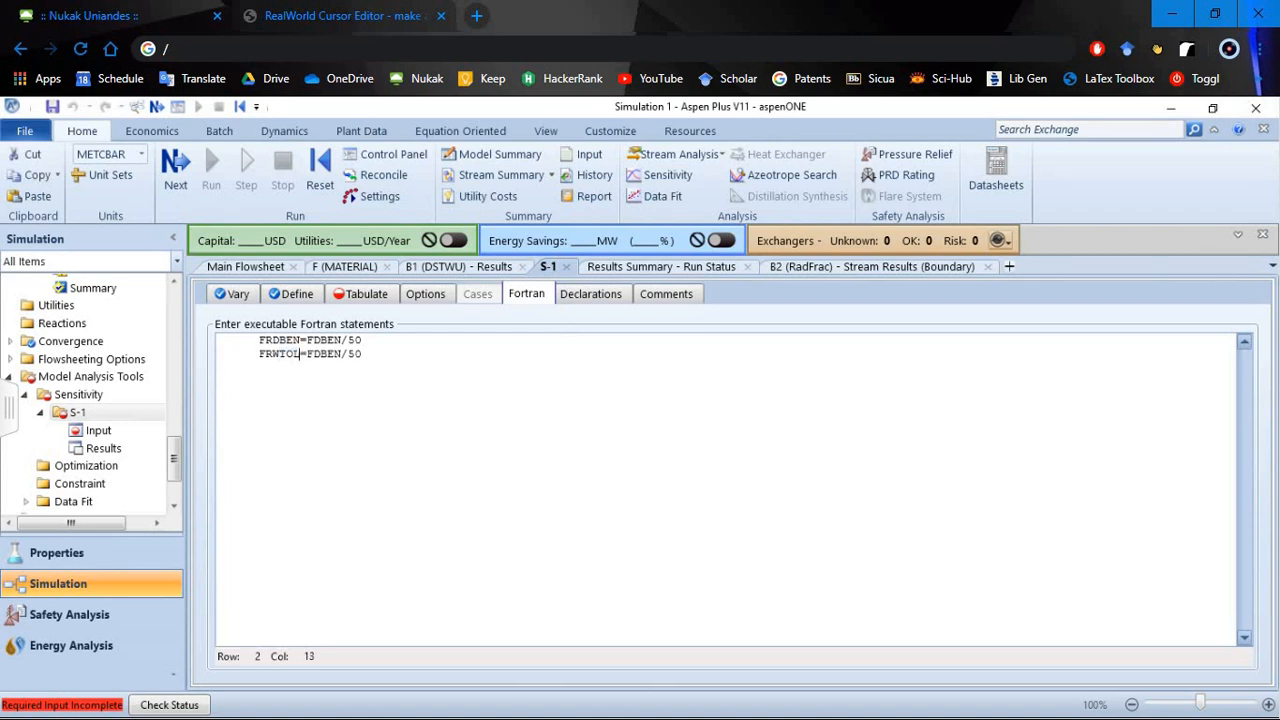
- Replace FDBEN with FWTOL in the second Fortran statement so it reads FRWTOL=FWTOL/50
{"action": "left_click", "coordinate": [321, 354]}
{"action": "key", "text": "BackSpace"}
{"action": "type", "text": "W"}
{"action": "left_click_drag", "start_coordinate": [320, 354], "coordinate": [342, 354]}
{"action": "type", "text": "TOL"}
{"action": "left_click", "coordinate": [535, 293]}
{"action": "left_click", "coordinate": [491, 362]}
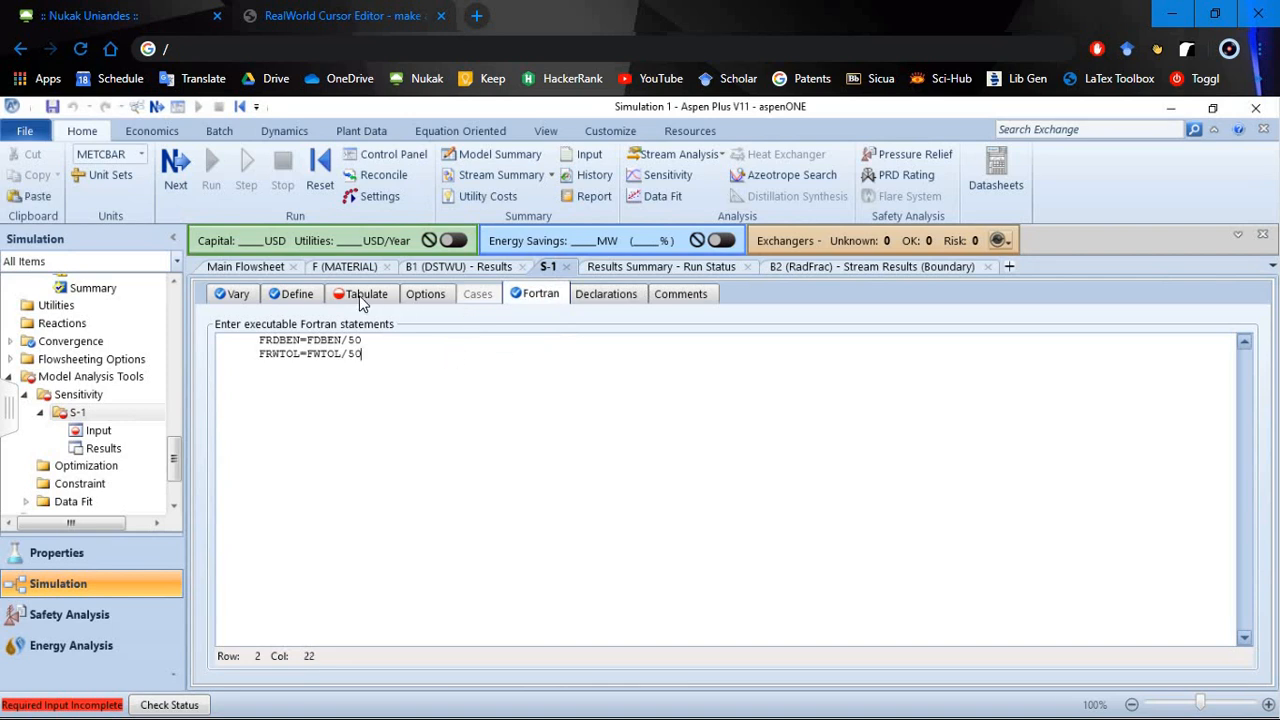
- Fill the S-1 tabulation with the sampled variables, and change columns 3 and 4 to FRDBEN and FRWTOL
{"action": "left_click", "coordinate": [367, 294]}
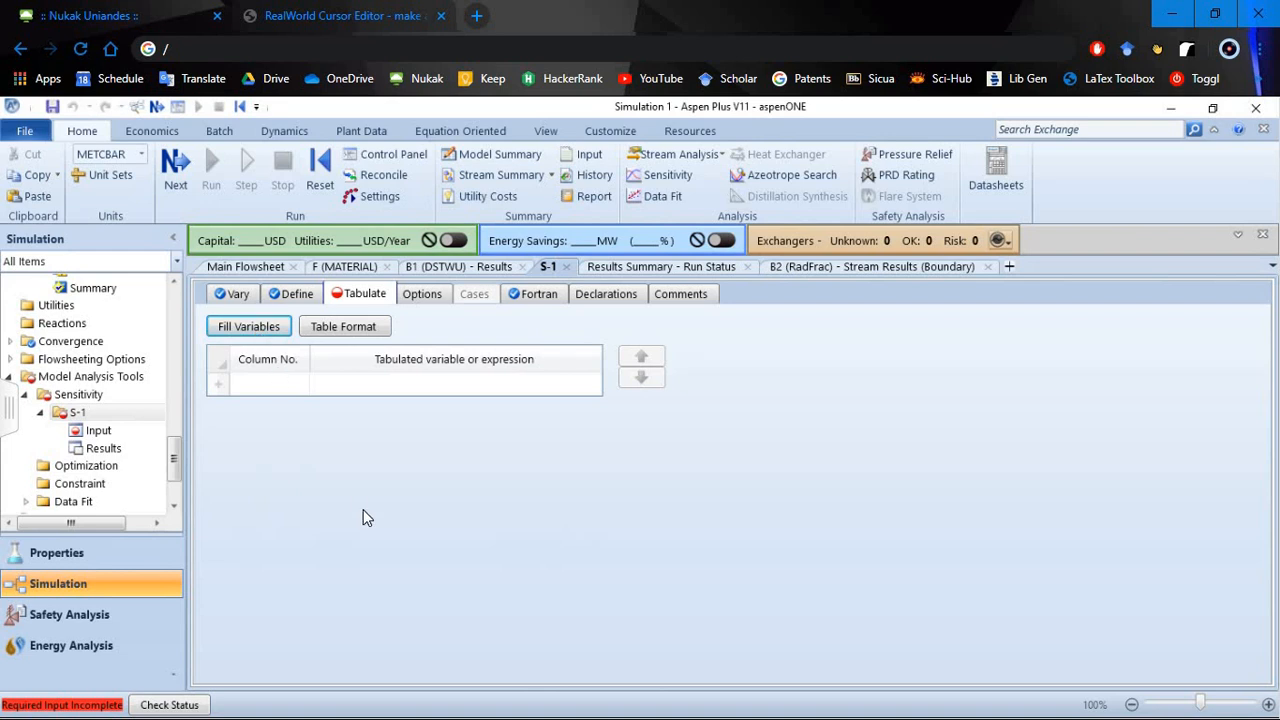
{"action": "left_click", "coordinate": [249, 327]}
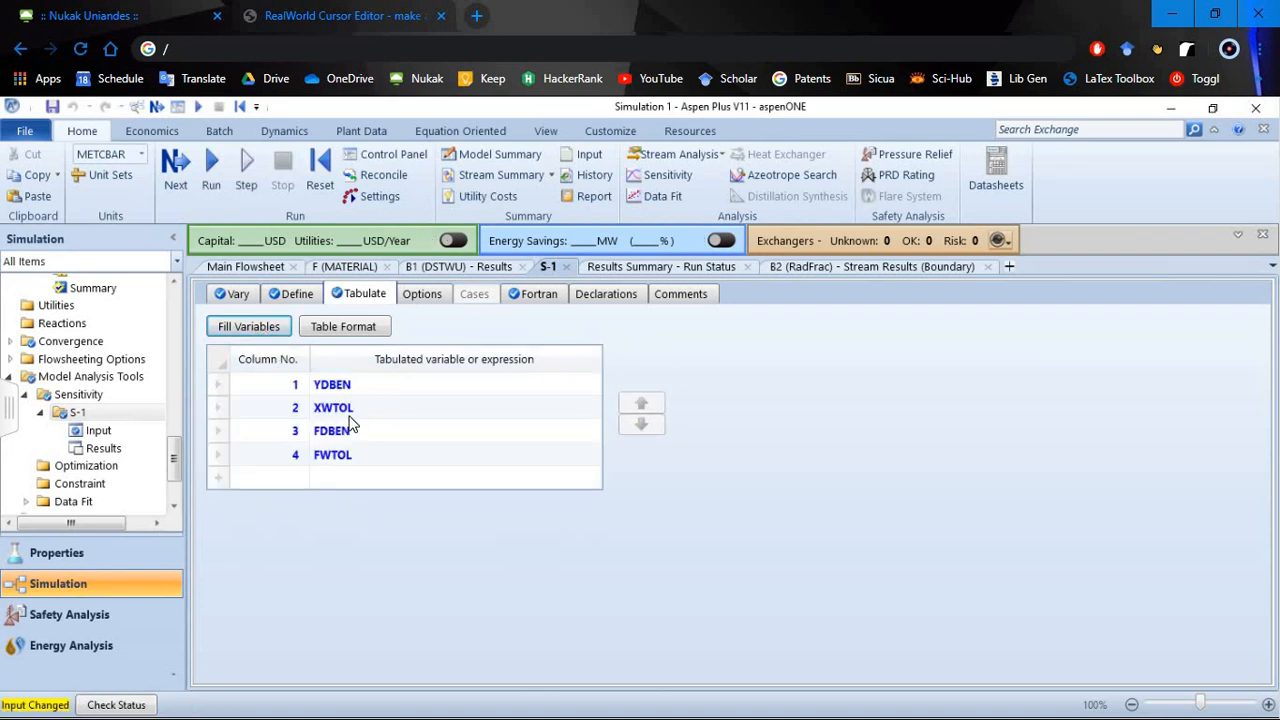
{"action": "left_click", "coordinate": [339, 440]}
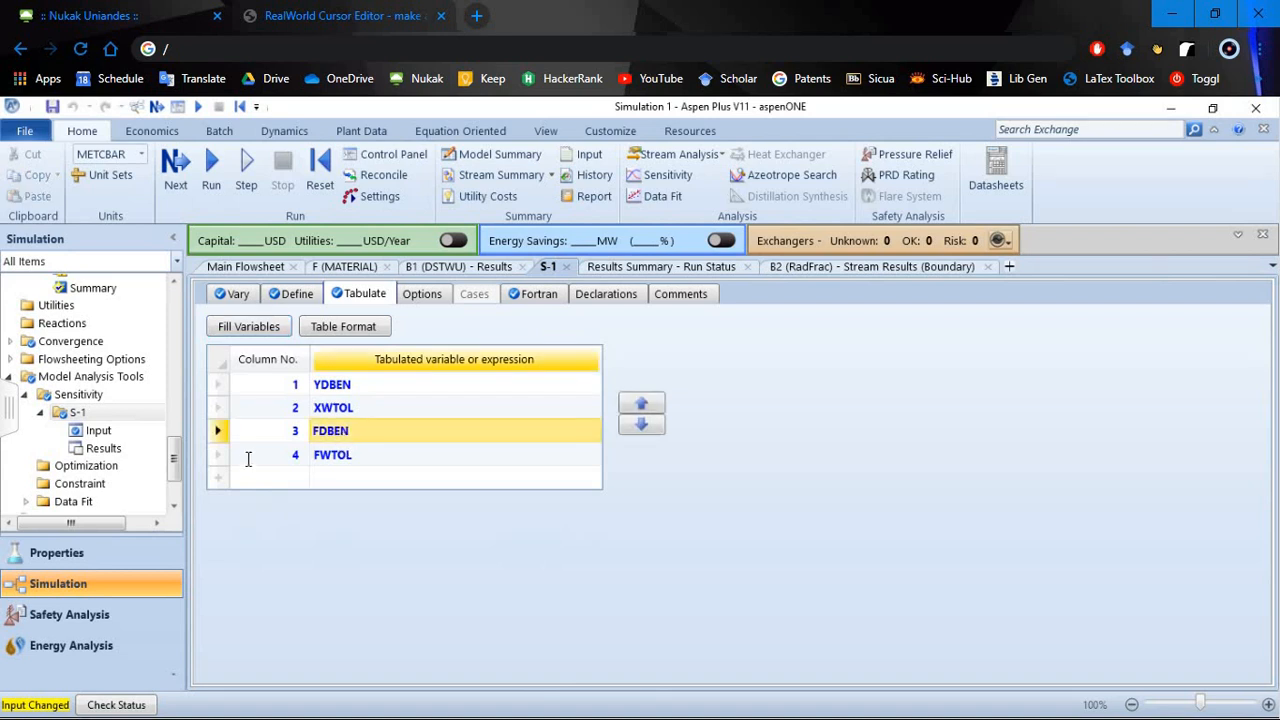
{"action": "left_click", "coordinate": [328, 431]}
{"action": "type", "text": "R"}
{"action": "left_click", "coordinate": [463, 458]}
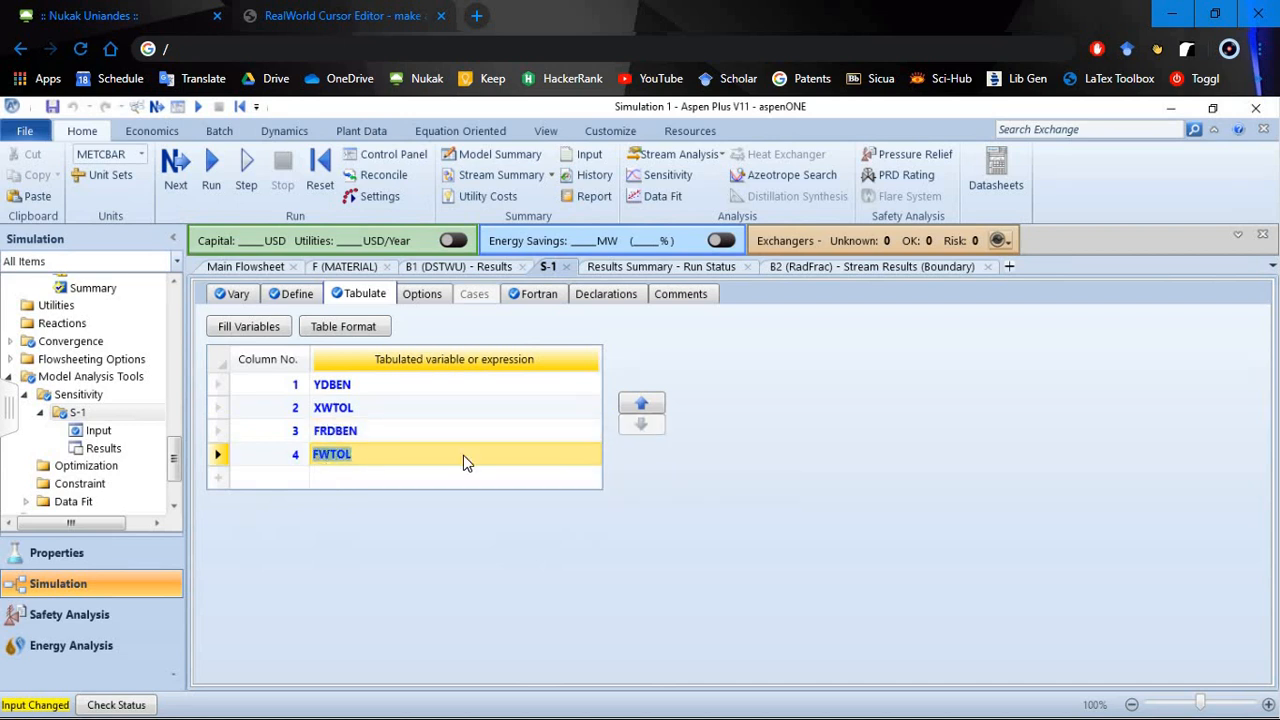
{"action": "left_click", "coordinate": [319, 456]}
{"action": "type", "text": "R"}
{"action": "key", "text": "Return"}
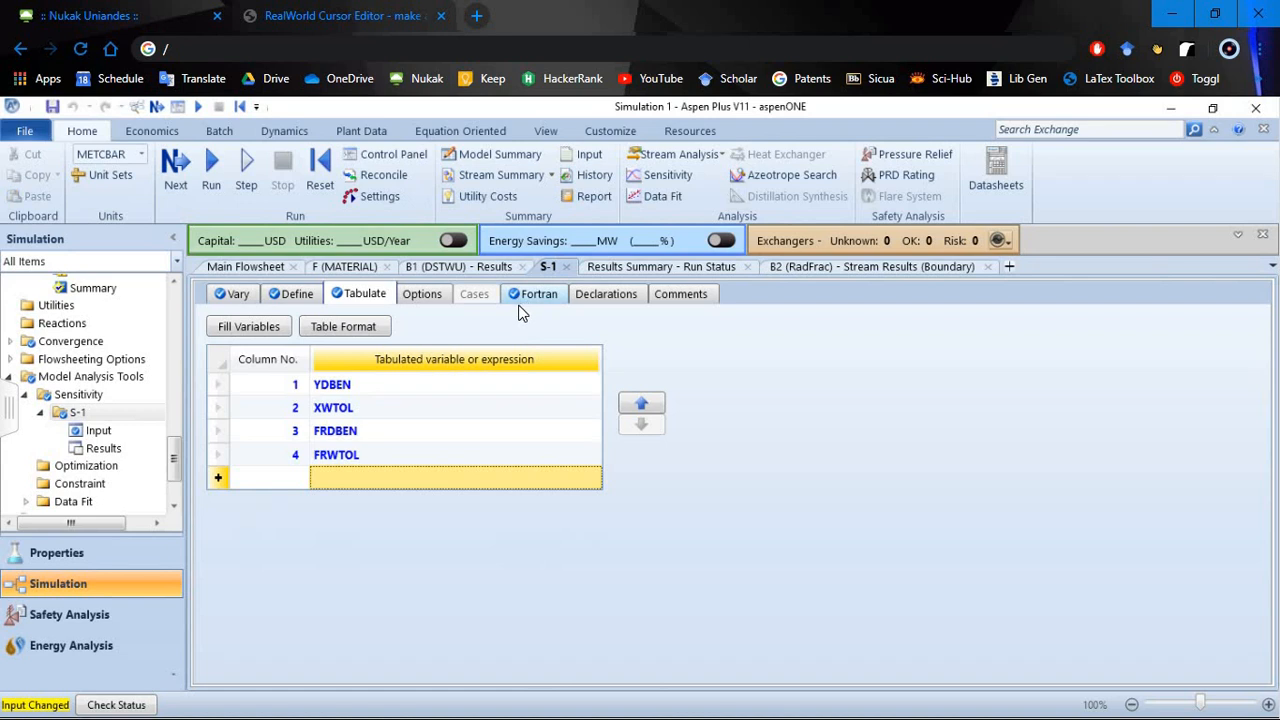
- Recheck the Fortran statements against the tabulated variables and run the simulation with sensitivity S-1
{"action": "left_click", "coordinate": [530, 295]}
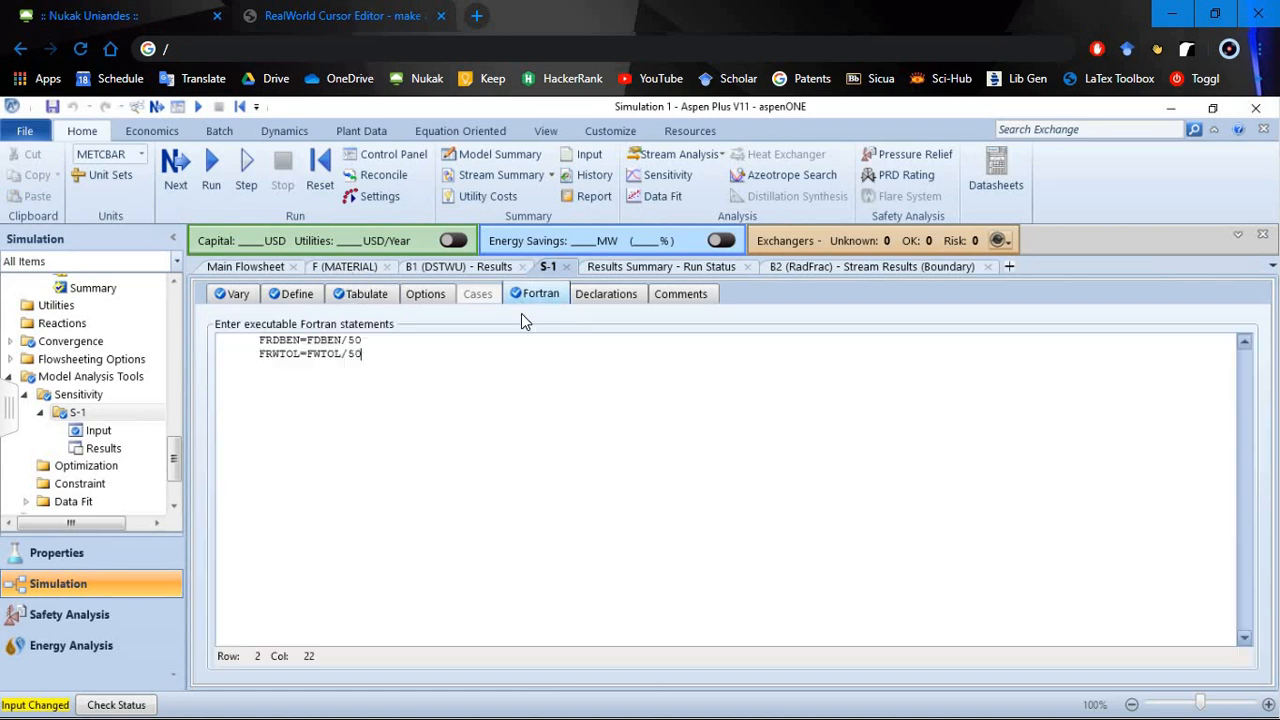
{"action": "left_click", "coordinate": [366, 296]}
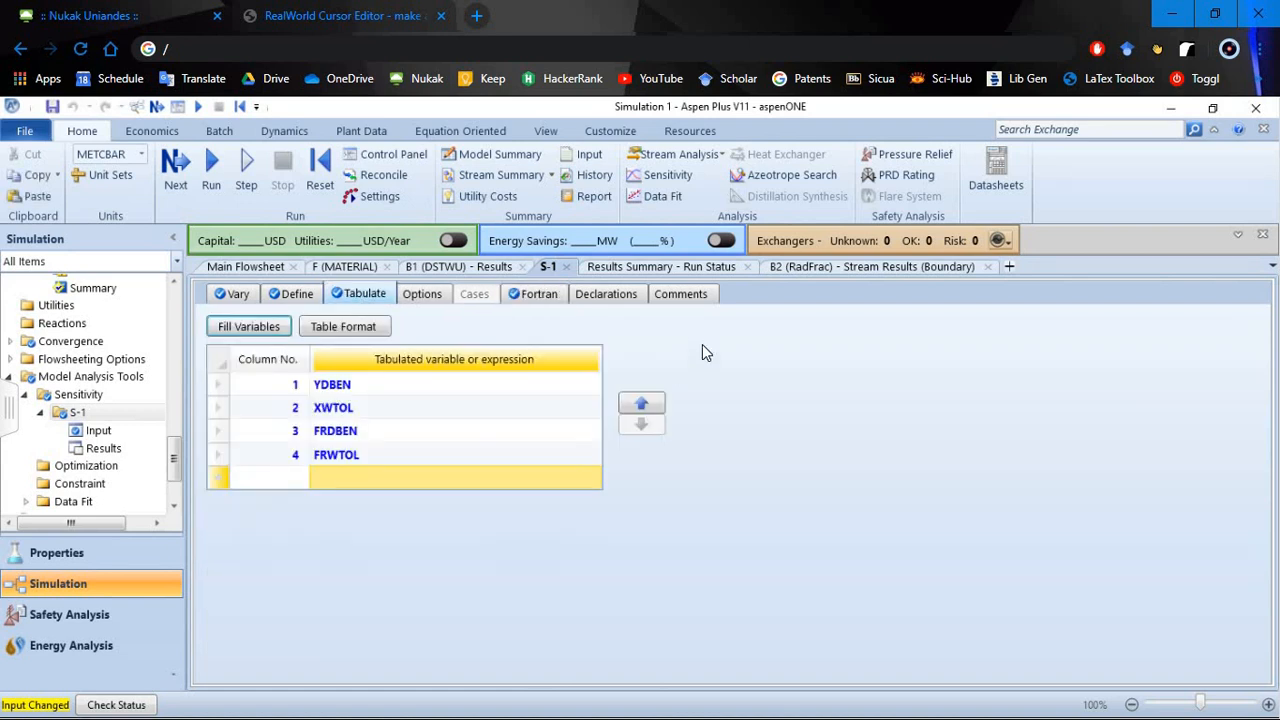
{"action": "left_click", "coordinate": [209, 186]}
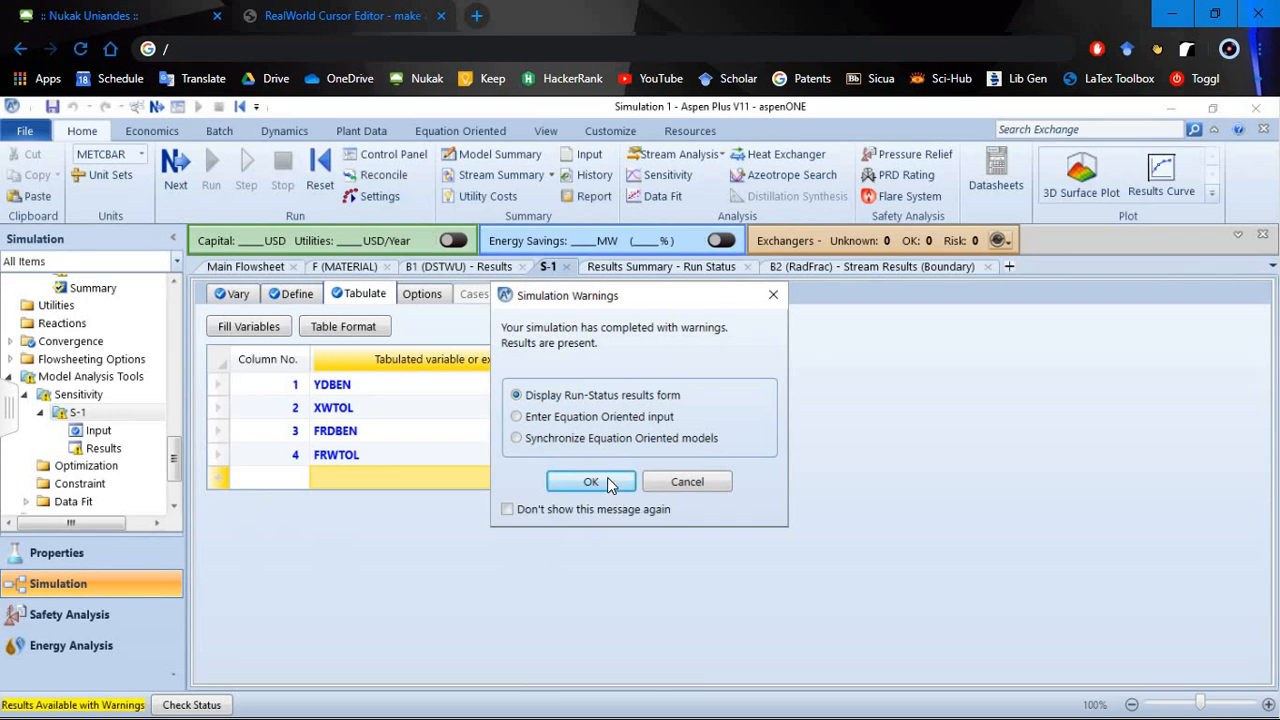
- Open the S-1 sensitivity results from the run status messages and review the tabulated values for every reflux ratio case
{"action": "left_click", "coordinate": [600, 481]}
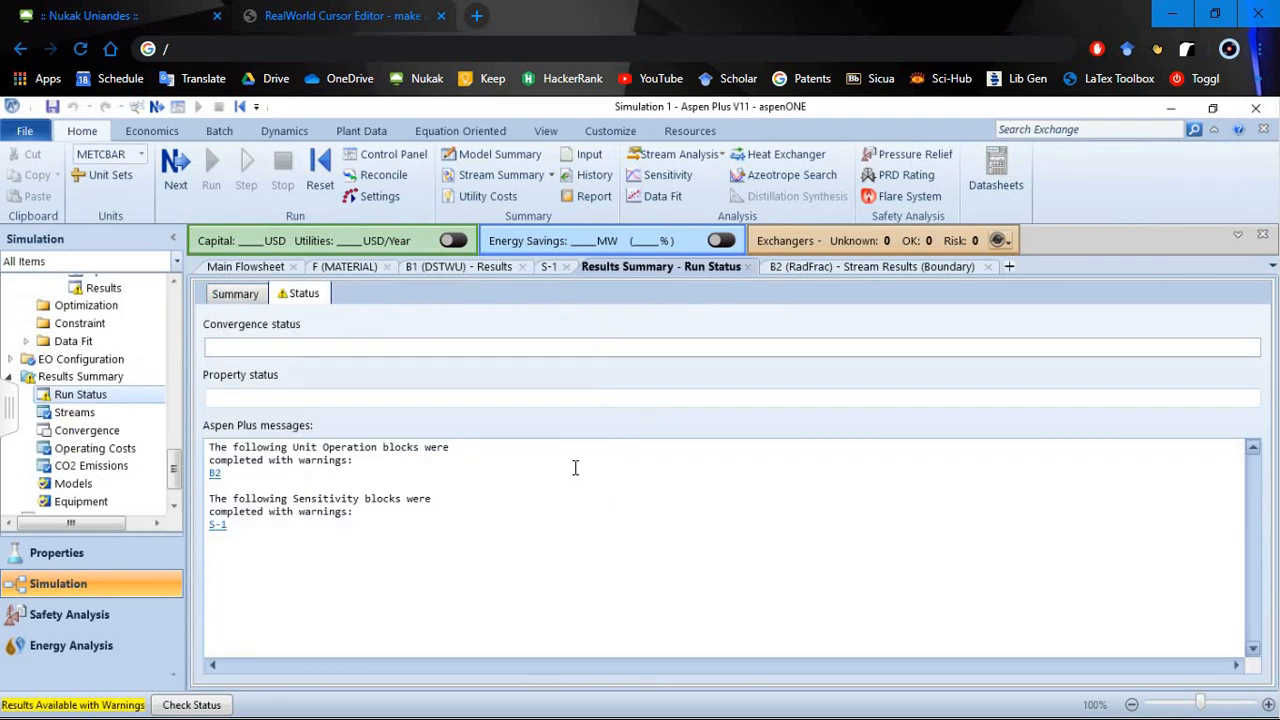
{"action": "left_click", "coordinate": [219, 528]}
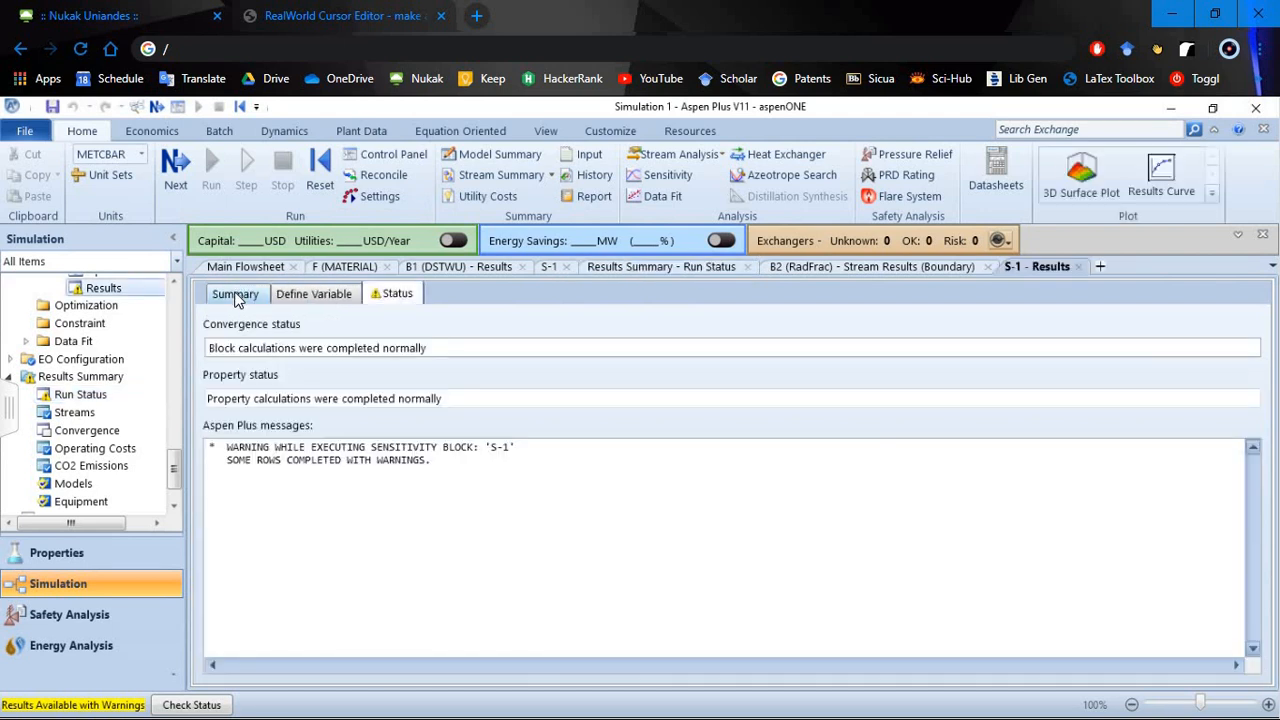
{"action": "left_click", "coordinate": [237, 296]}
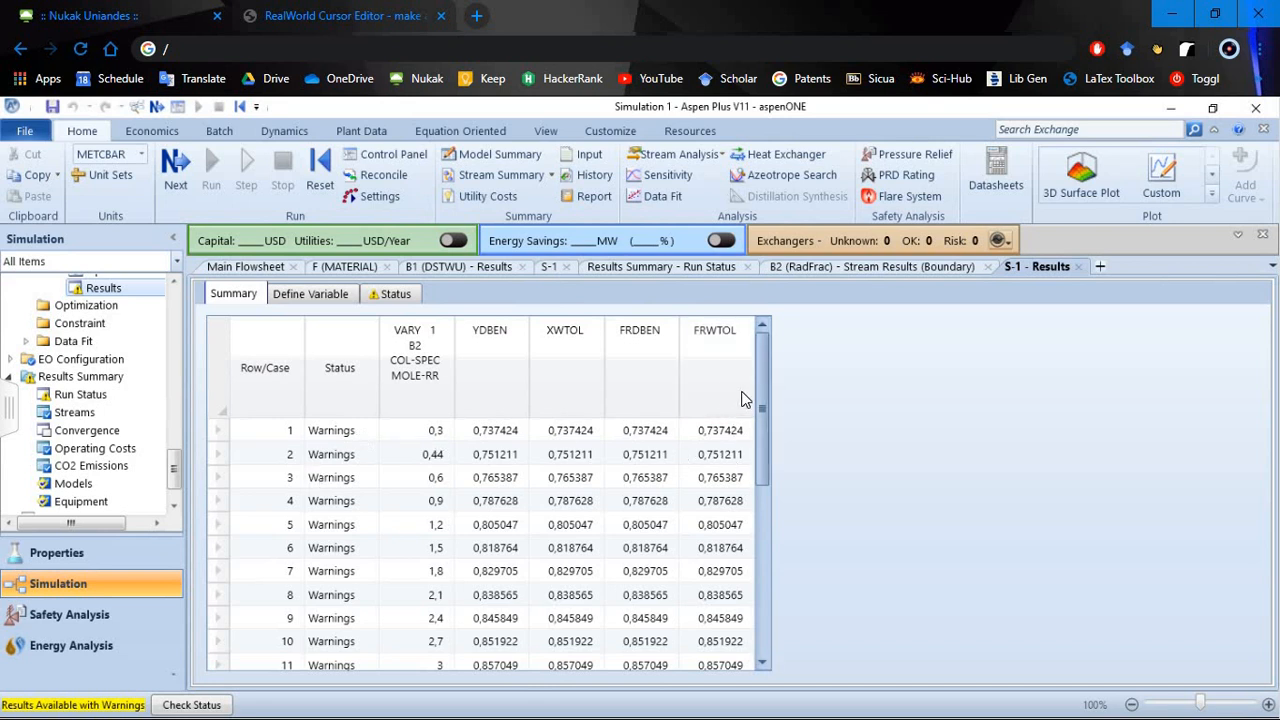
{"action": "left_click_drag", "start_coordinate": [763, 377], "coordinate": [763, 656]}
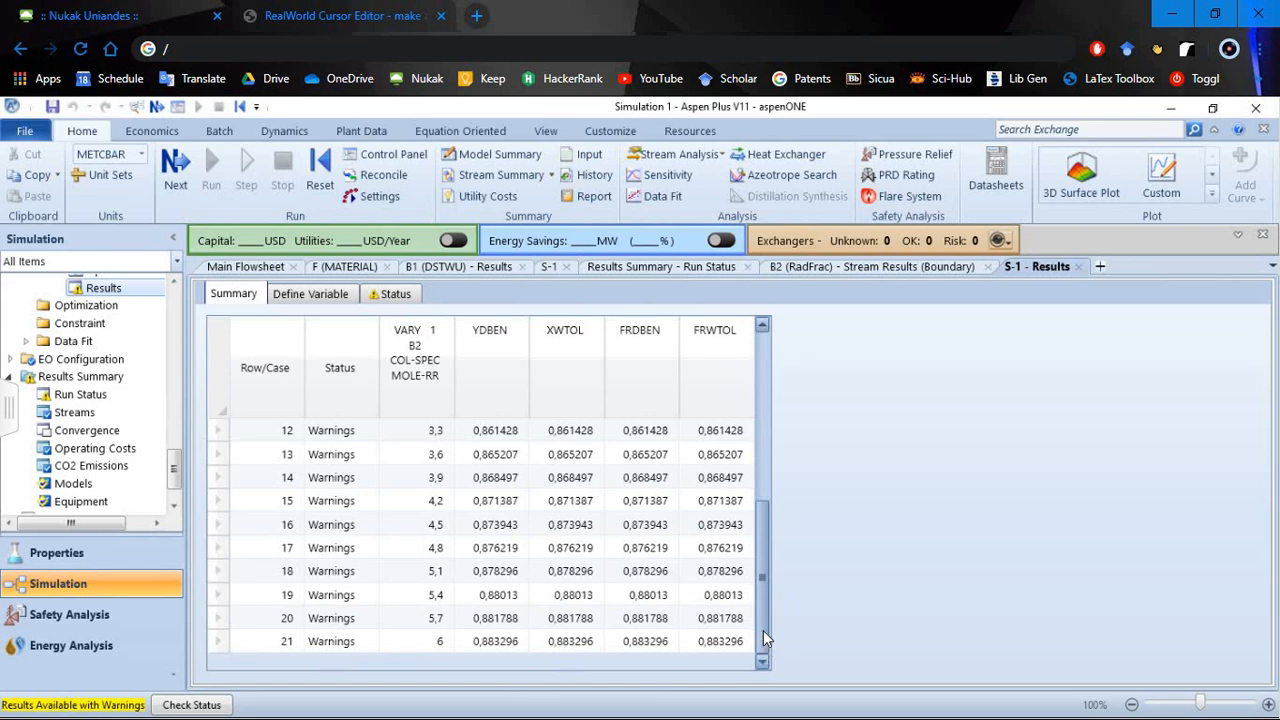
{"action": "scroll", "coordinate": [756, 490], "scroll_direction": "up", "scroll_amount": 1}
{"action": "scroll", "coordinate": [755, 433], "scroll_direction": "up", "scroll_amount": 3}
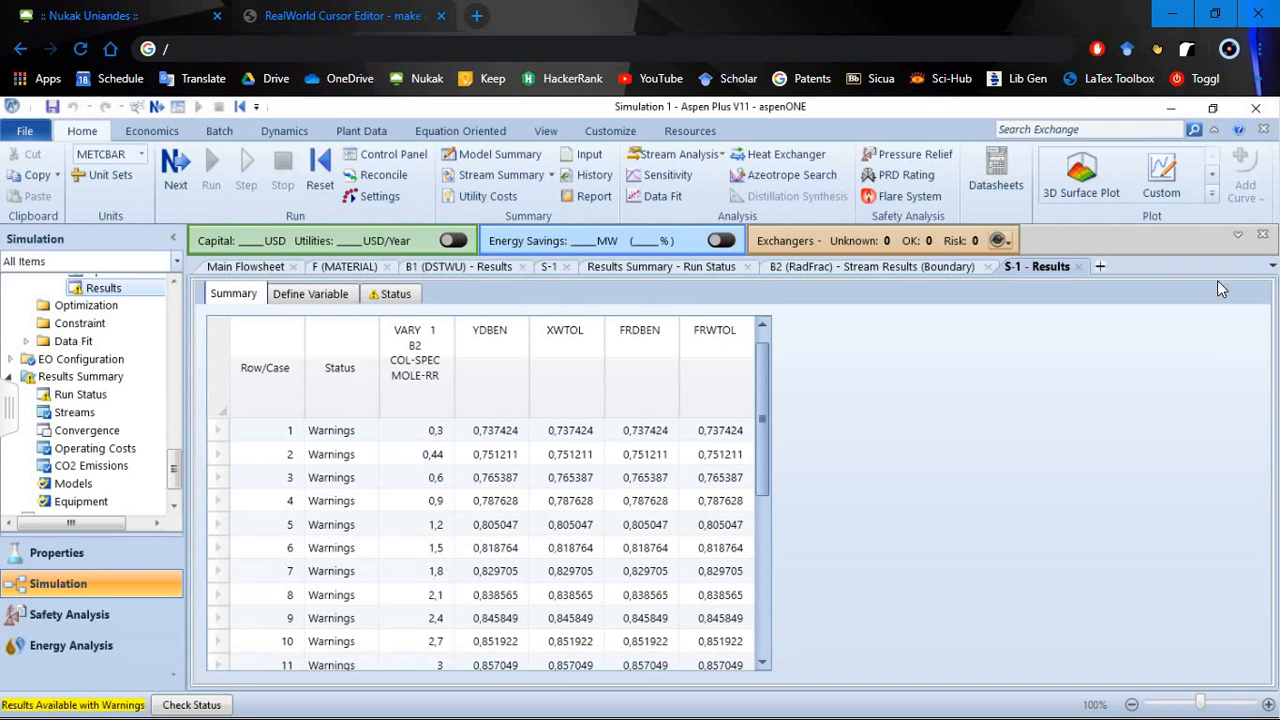
- Plot YDBEN, XWTOL, FRDBEN and FRWTOL against the B2 molar reflux ratio as a results curve, and move the legend off the curves
{"action": "left_click", "coordinate": [1212, 176]}
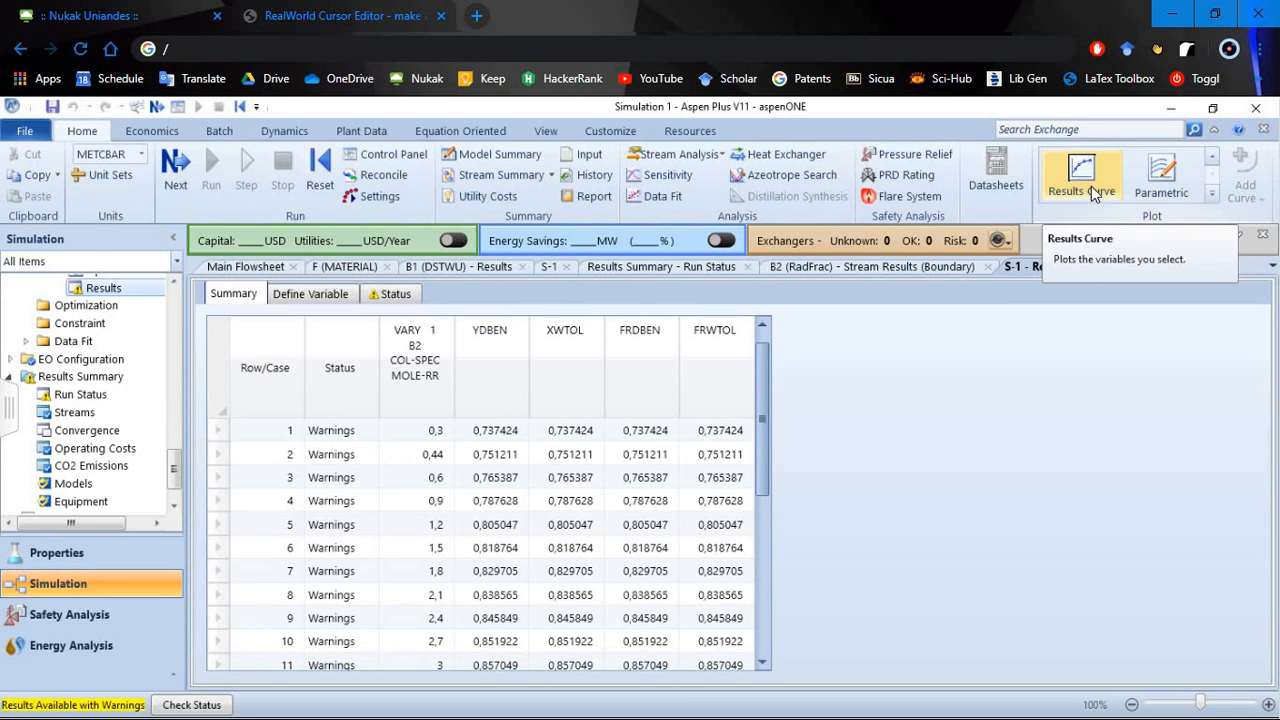
{"action": "left_click", "coordinate": [1091, 187]}
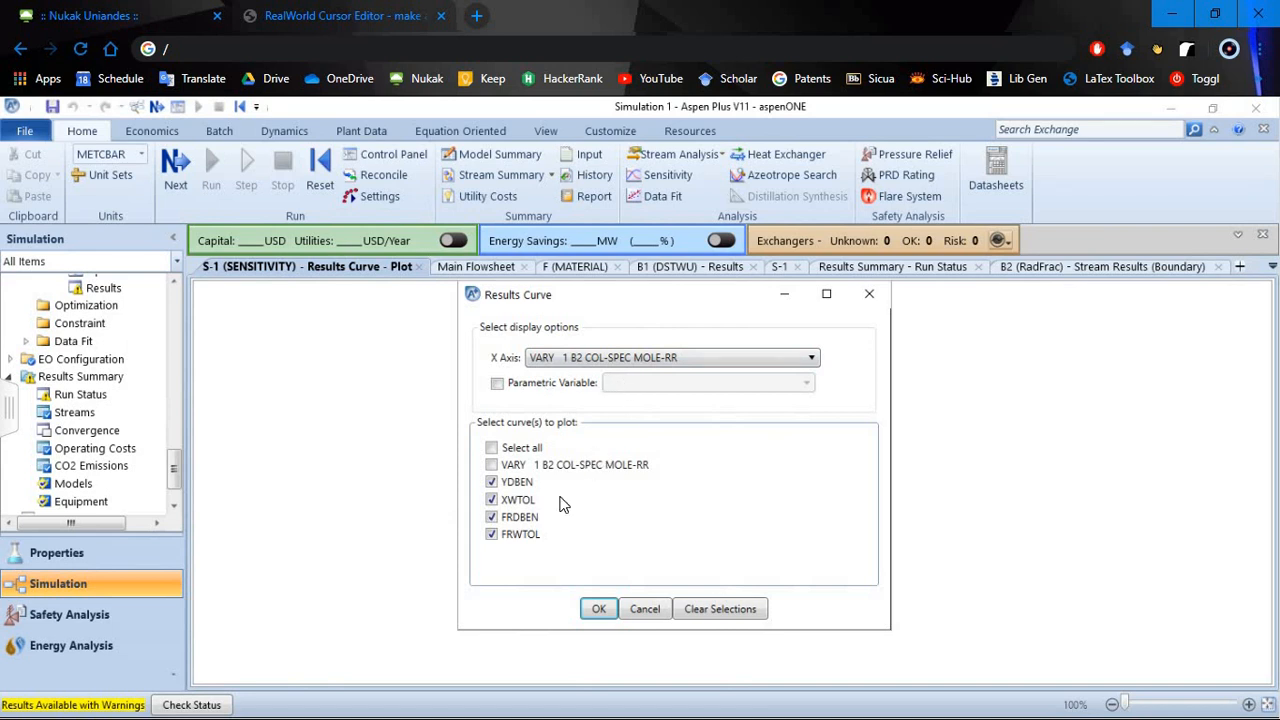
{"action": "left_click", "coordinate": [597, 610]}
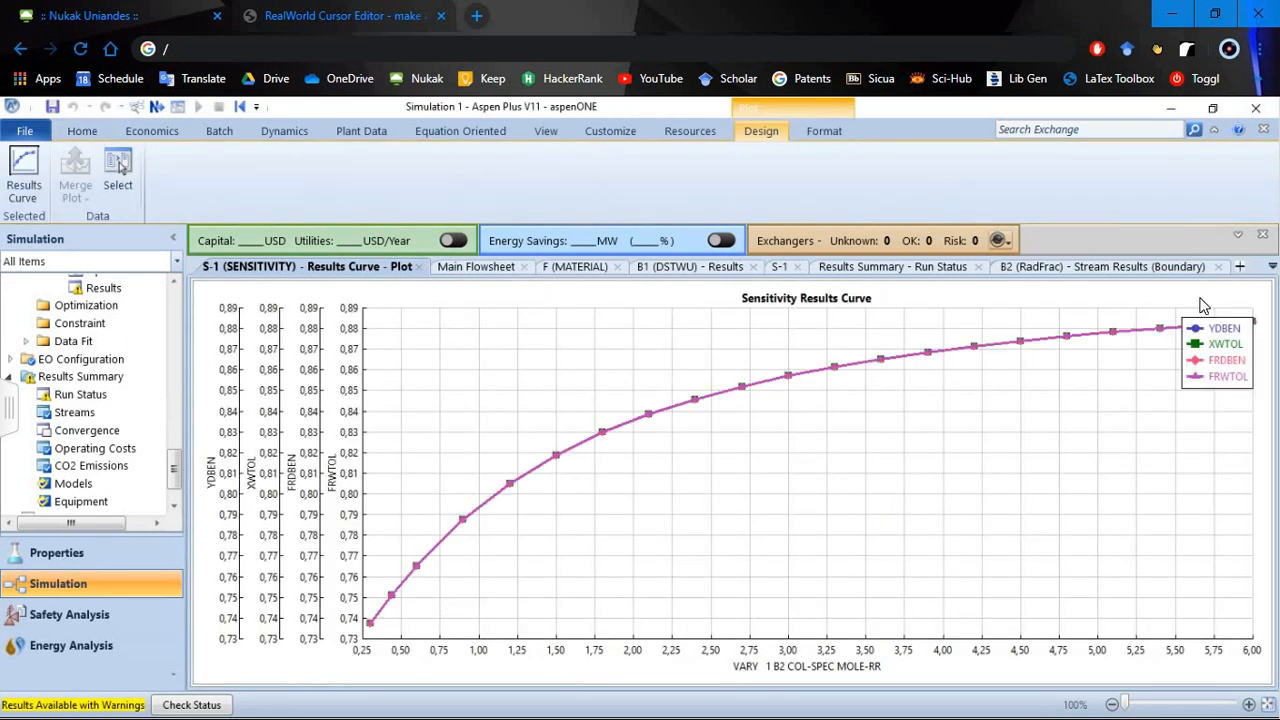
{"action": "left_click_drag", "start_coordinate": [1237, 357], "coordinate": [1174, 440]}
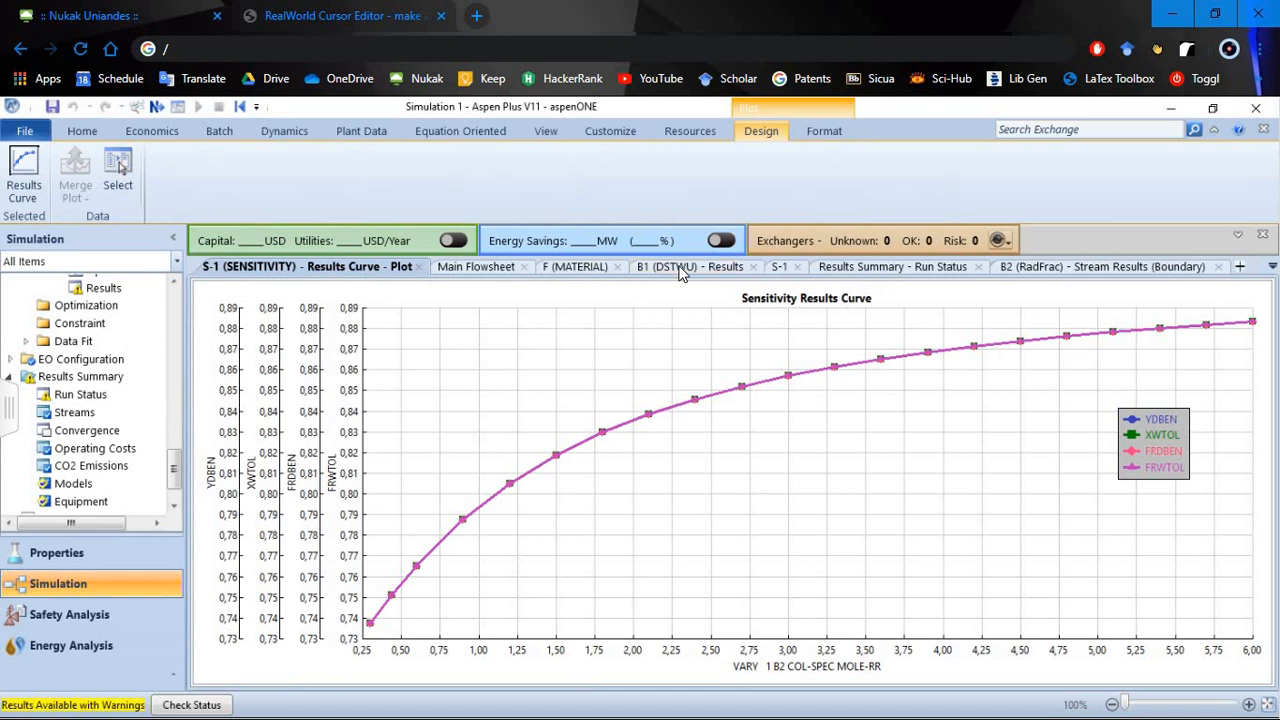
- Check the B2 stream results, and set the molar distillate rate in the B2 column setup to 35 kmol/hr
{"action": "left_click", "coordinate": [1011, 267]}
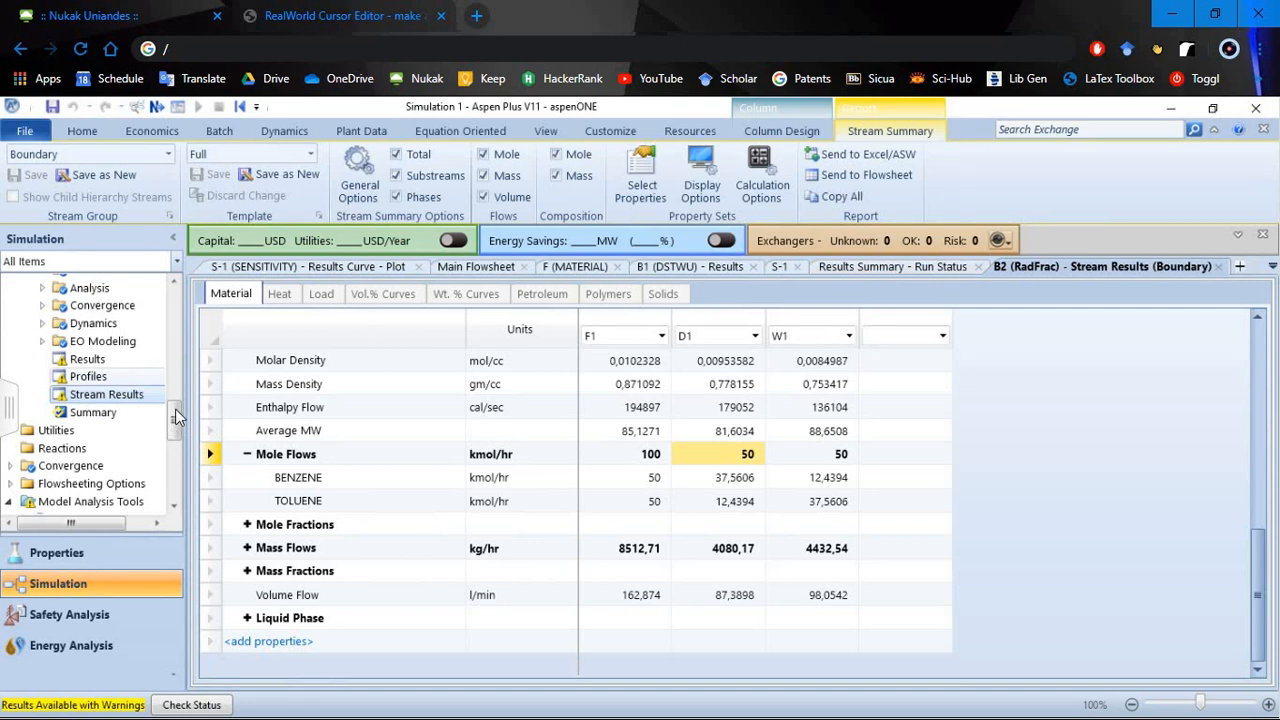
{"action": "left_click_drag", "start_coordinate": [176, 410], "coordinate": [176, 362]}
{"action": "left_click", "coordinate": [122, 395]}
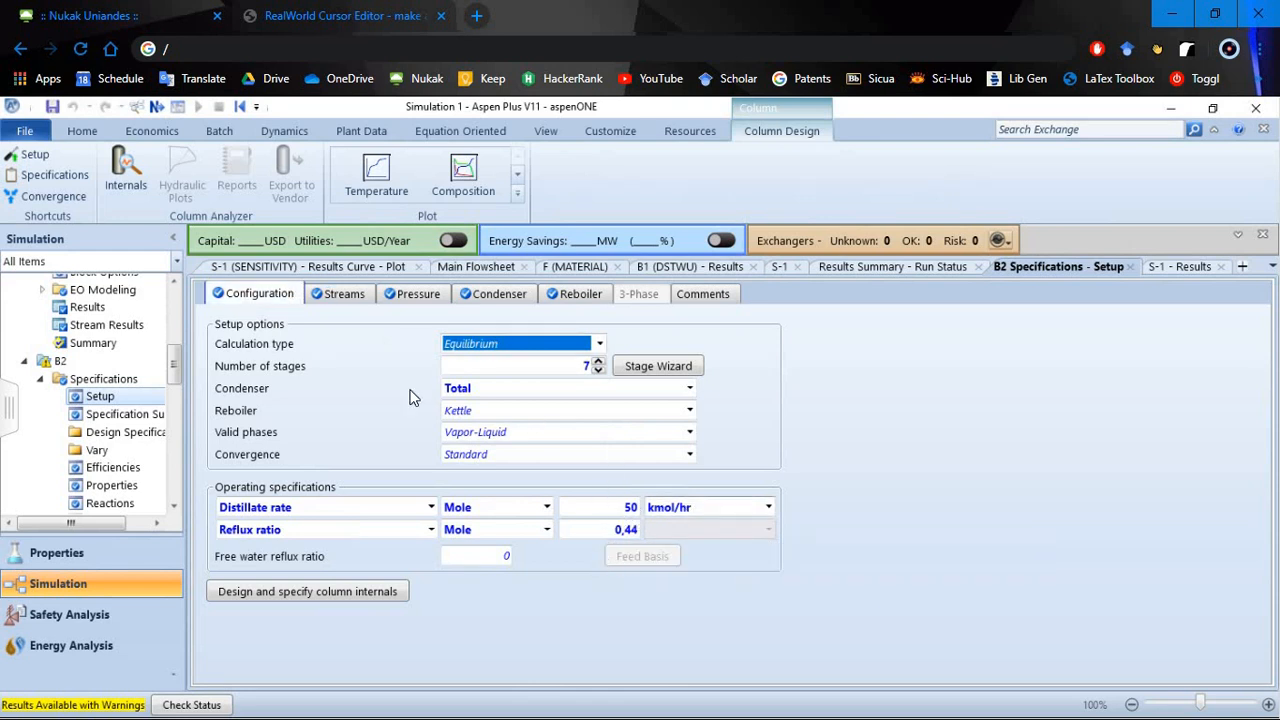
{"action": "left_click", "coordinate": [630, 507]}
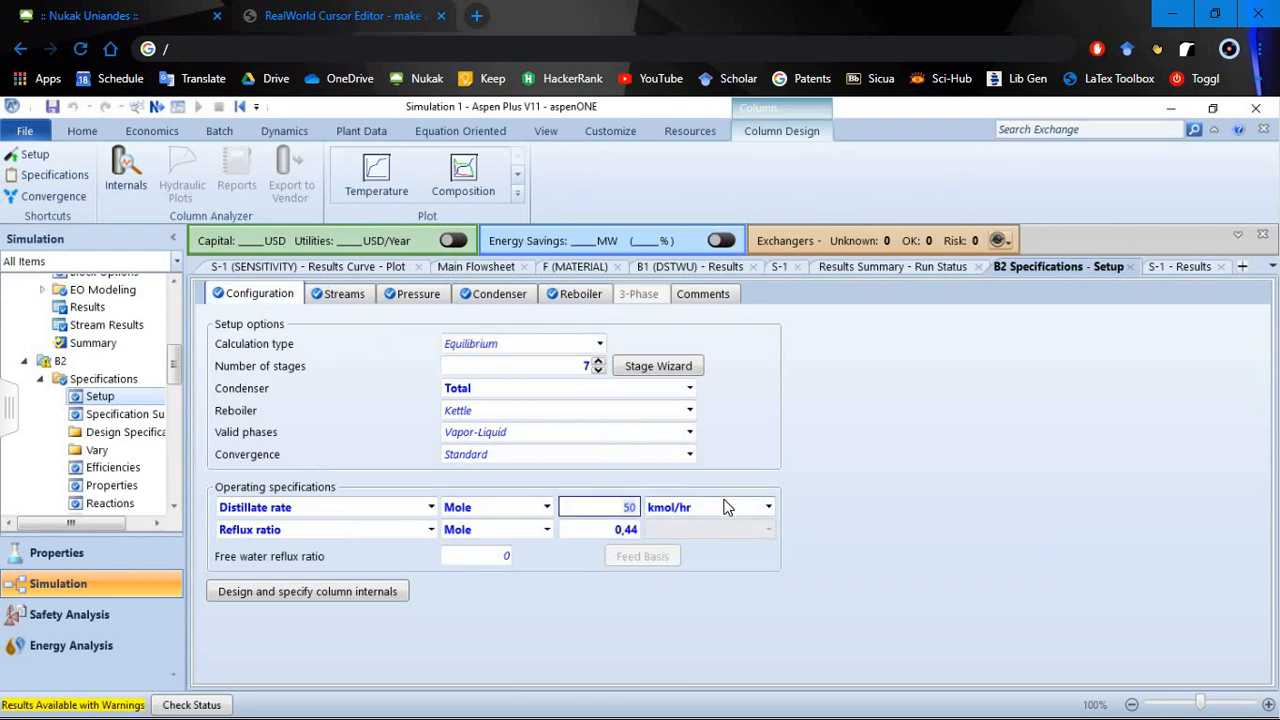
{"action": "type", "text": "4"}
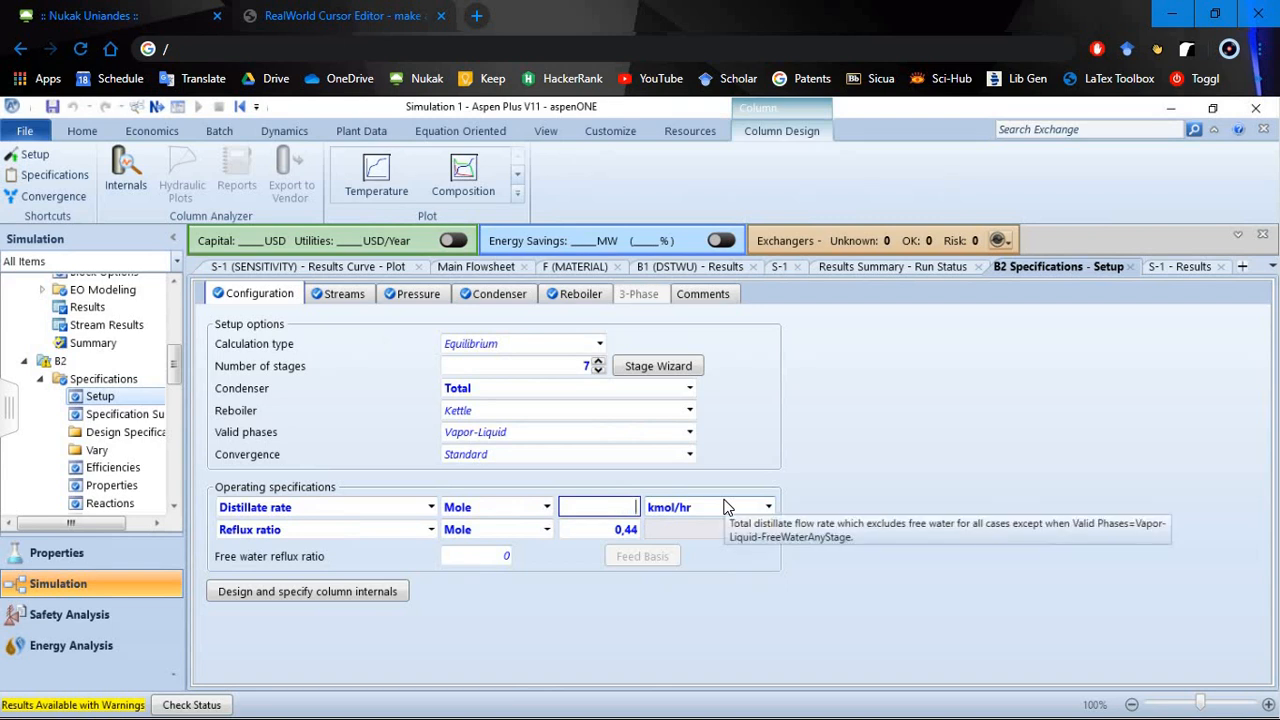
{"action": "type", "text": "35"}
{"action": "key", "text": "Return"}
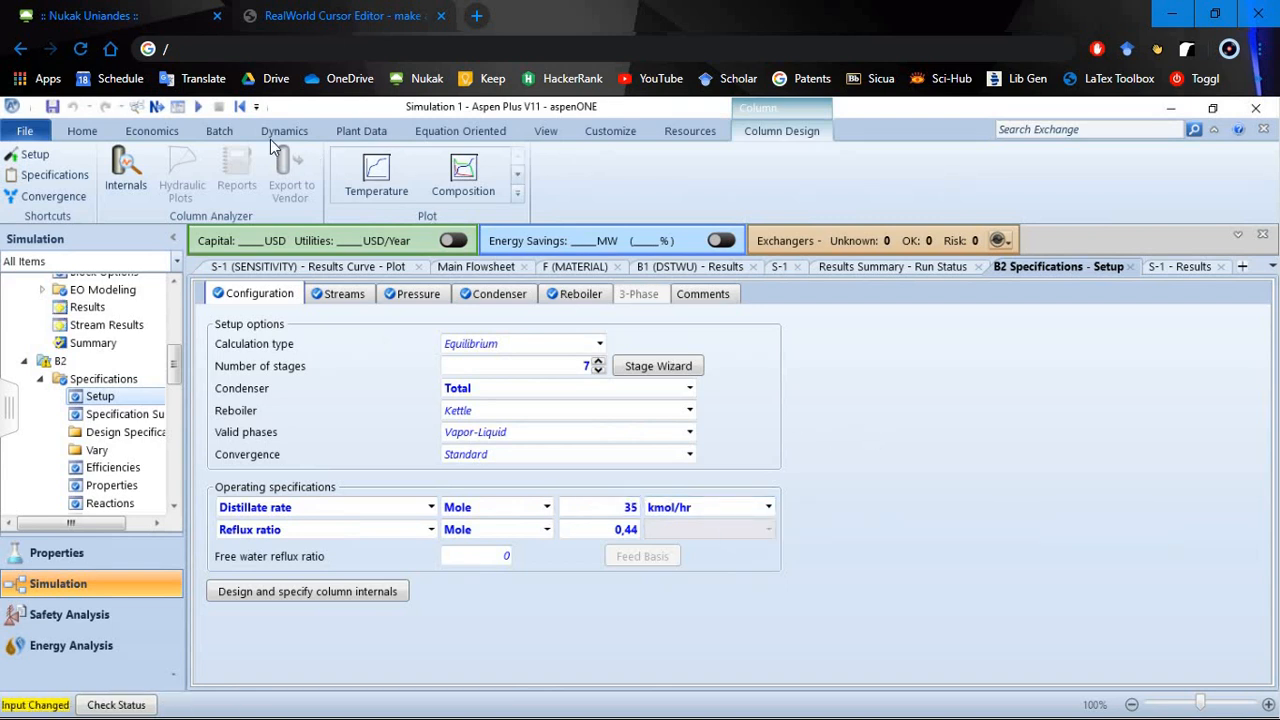
- Rerun the simulation, dismiss the completion dialog and return to the S-1 sensitivity results plot
{"action": "left_click", "coordinate": [199, 110]}
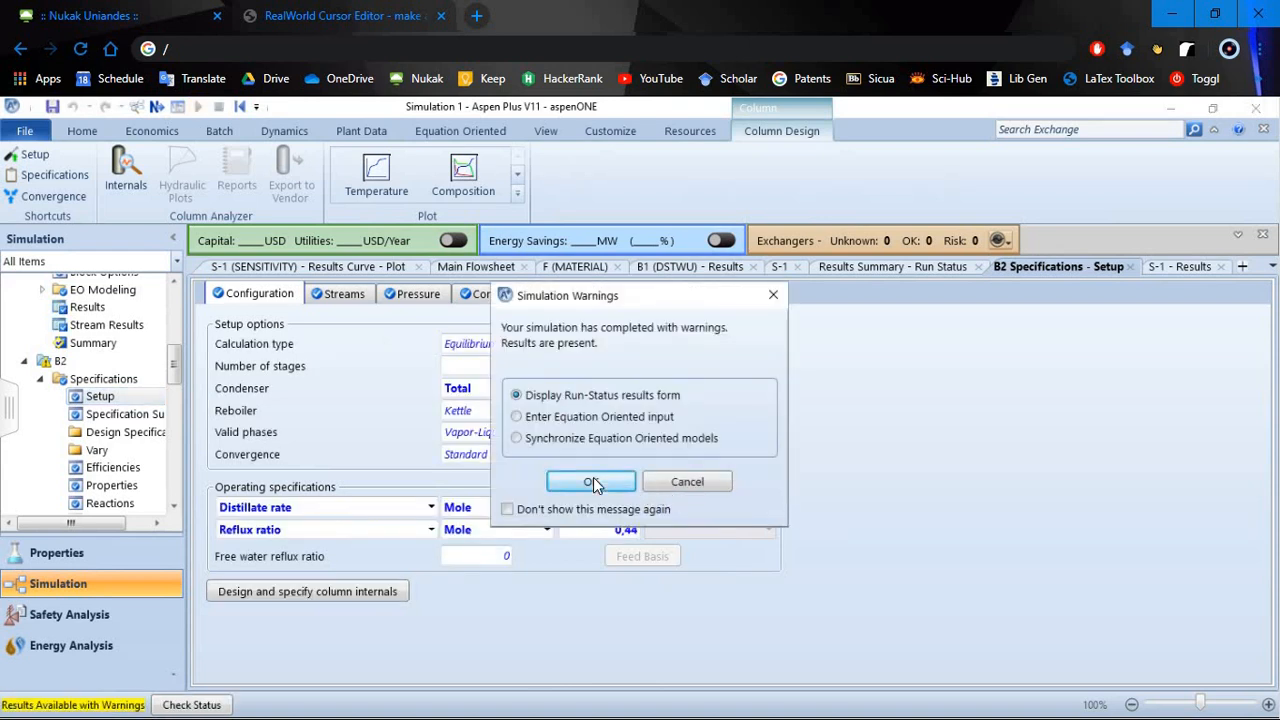
{"action": "left_click", "coordinate": [774, 296]}
{"action": "left_click", "coordinate": [344, 268]}
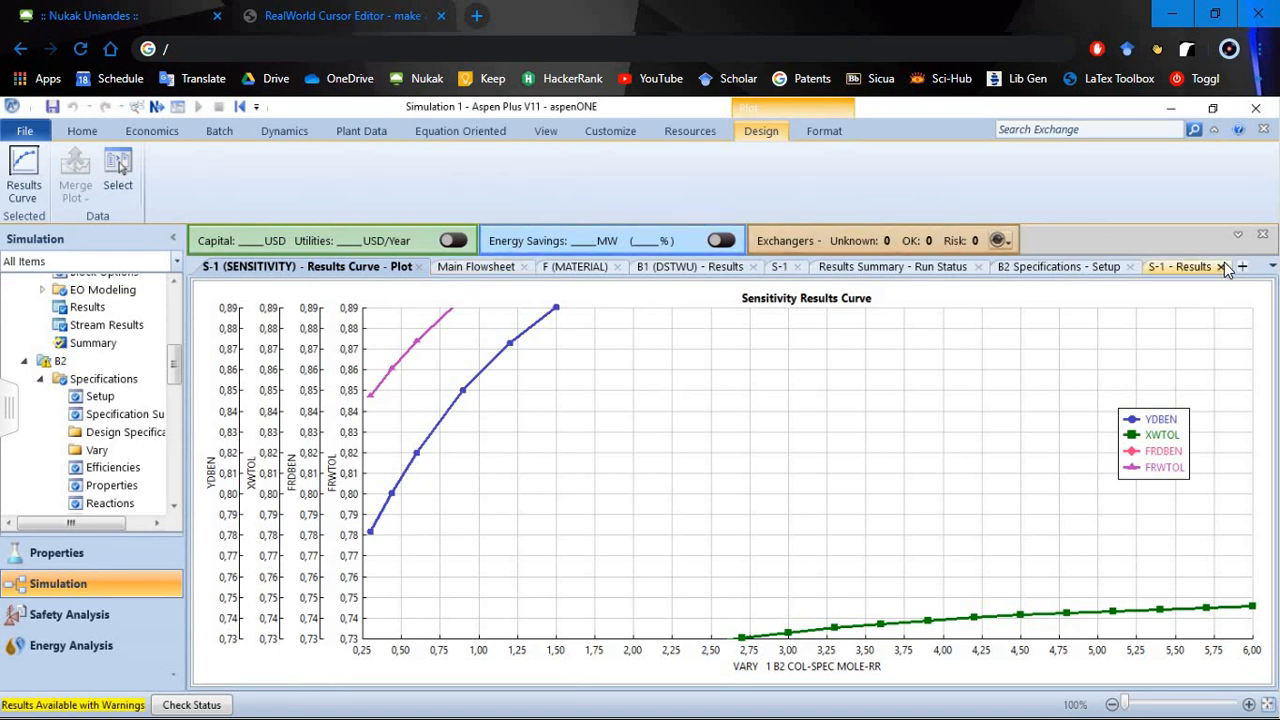
- Deactivate the B2 reflux ratio variable in the S-1 sensitivity's manipulated variables and add a new variable 2
{"action": "left_click", "coordinate": [787, 271]}
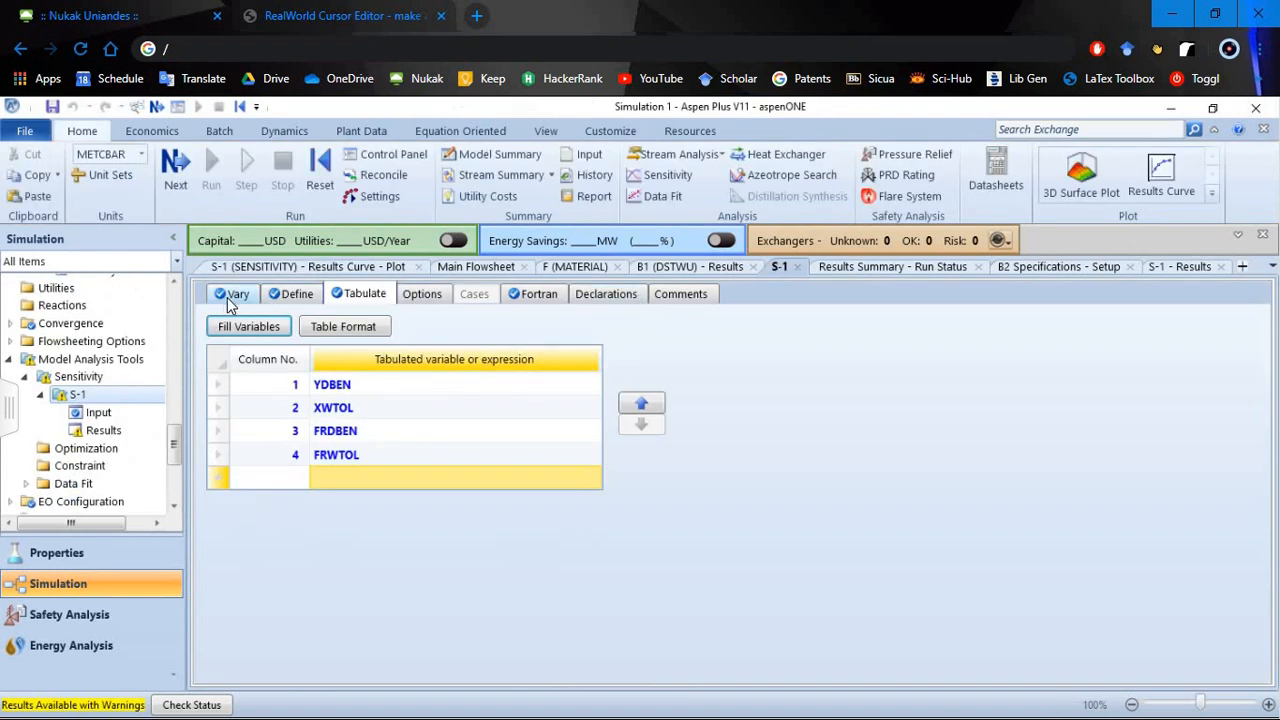
{"action": "left_click", "coordinate": [232, 296]}
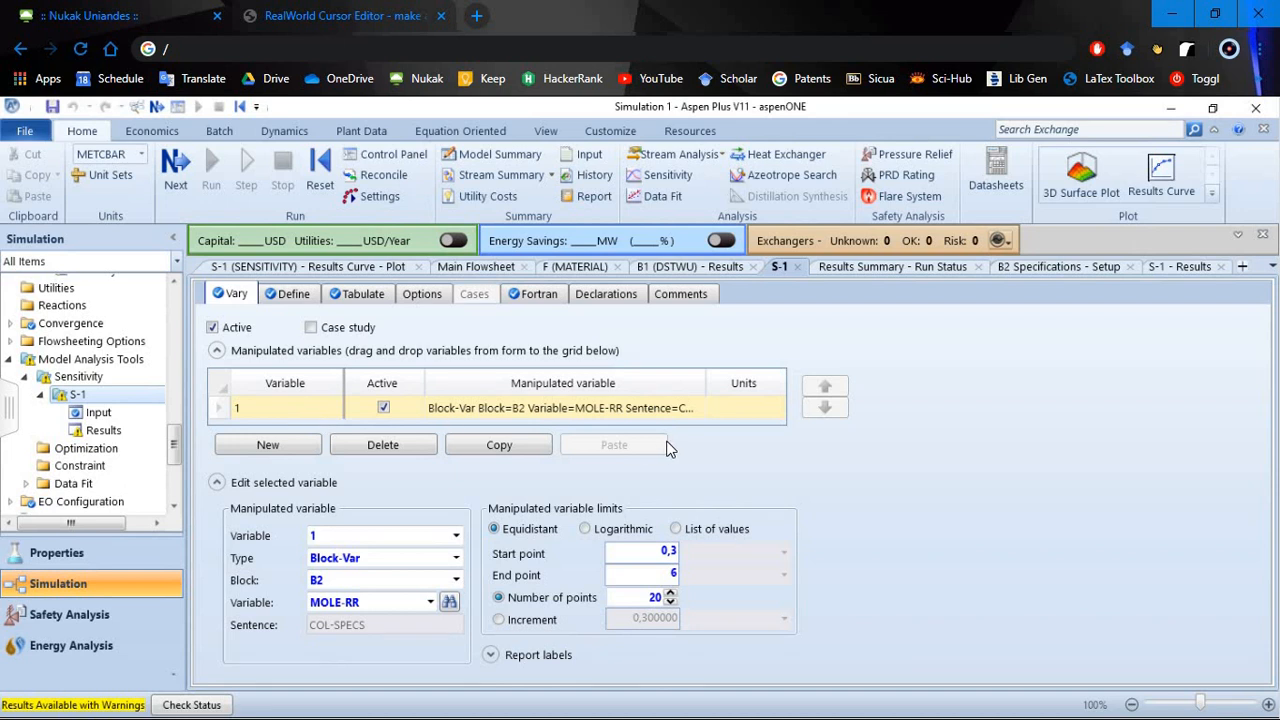
{"action": "left_click", "coordinate": [383, 409]}
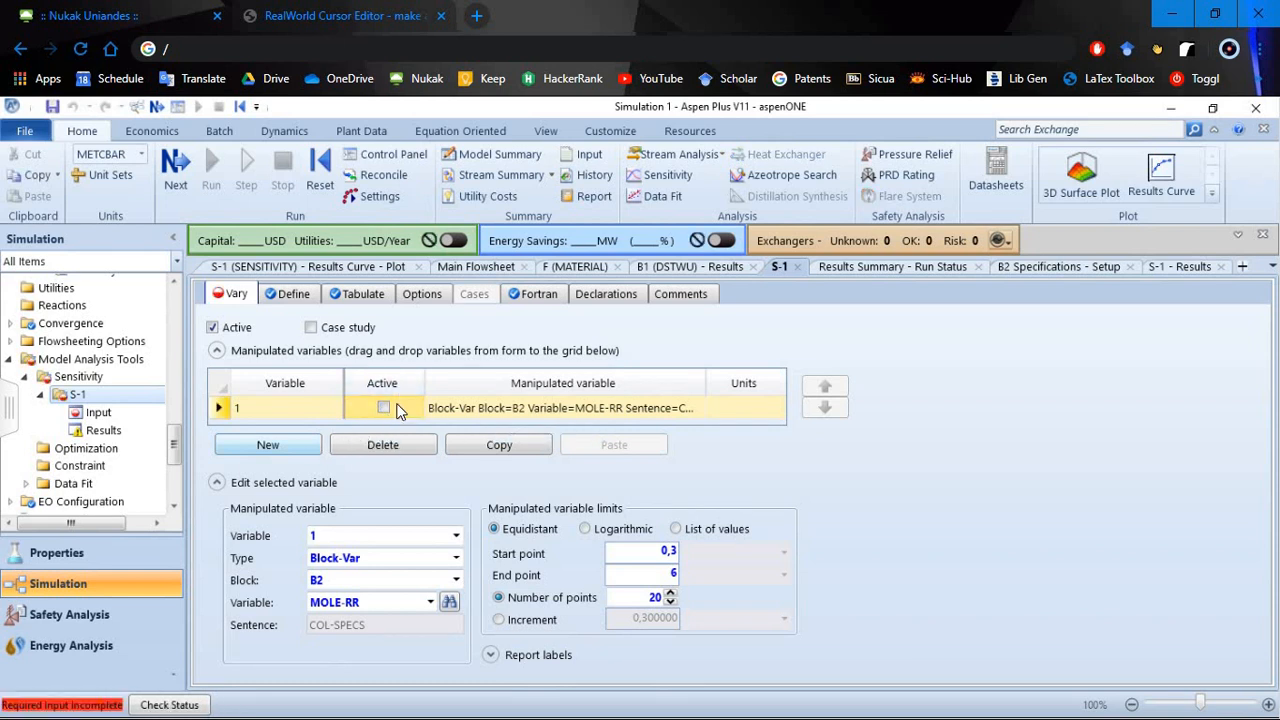
{"action": "left_click", "coordinate": [296, 452]}
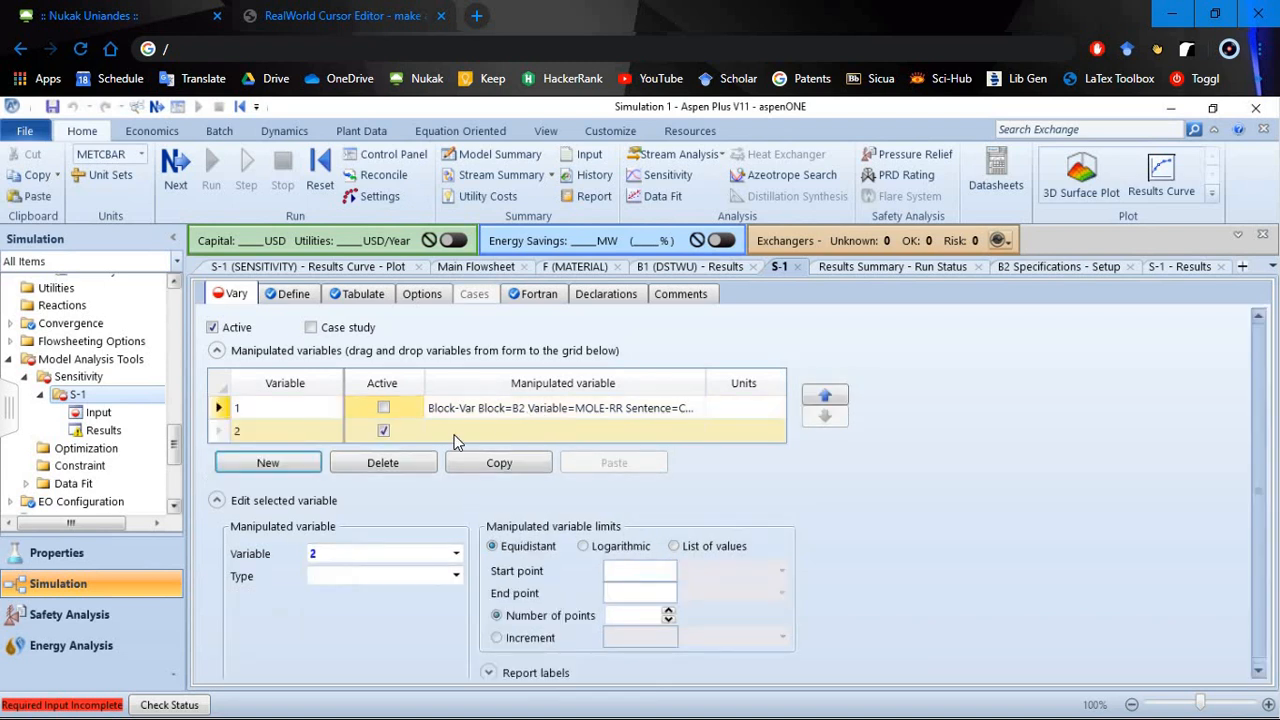
- Define manipulated variable 2 as a Stream-Var for stream F1, MIXED substream, with TEMP as the variable
{"action": "left_click", "coordinate": [457, 577]}
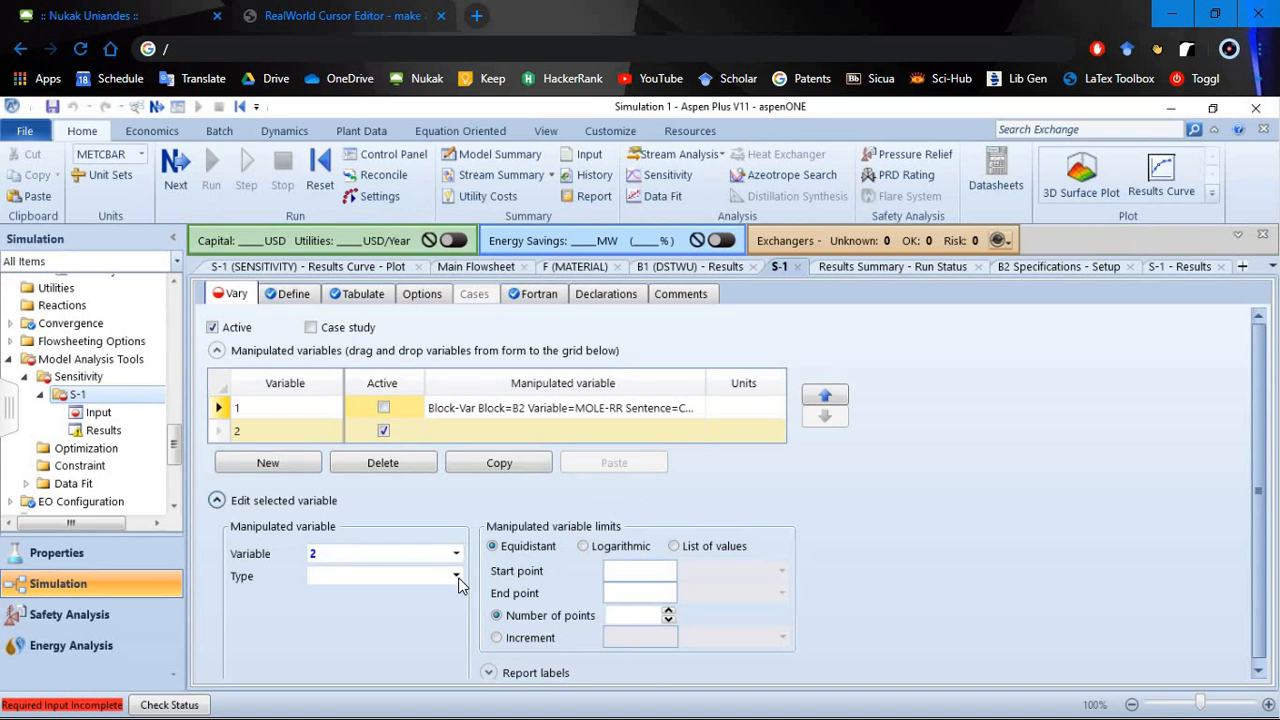
{"action": "left_click", "coordinate": [216, 500]}
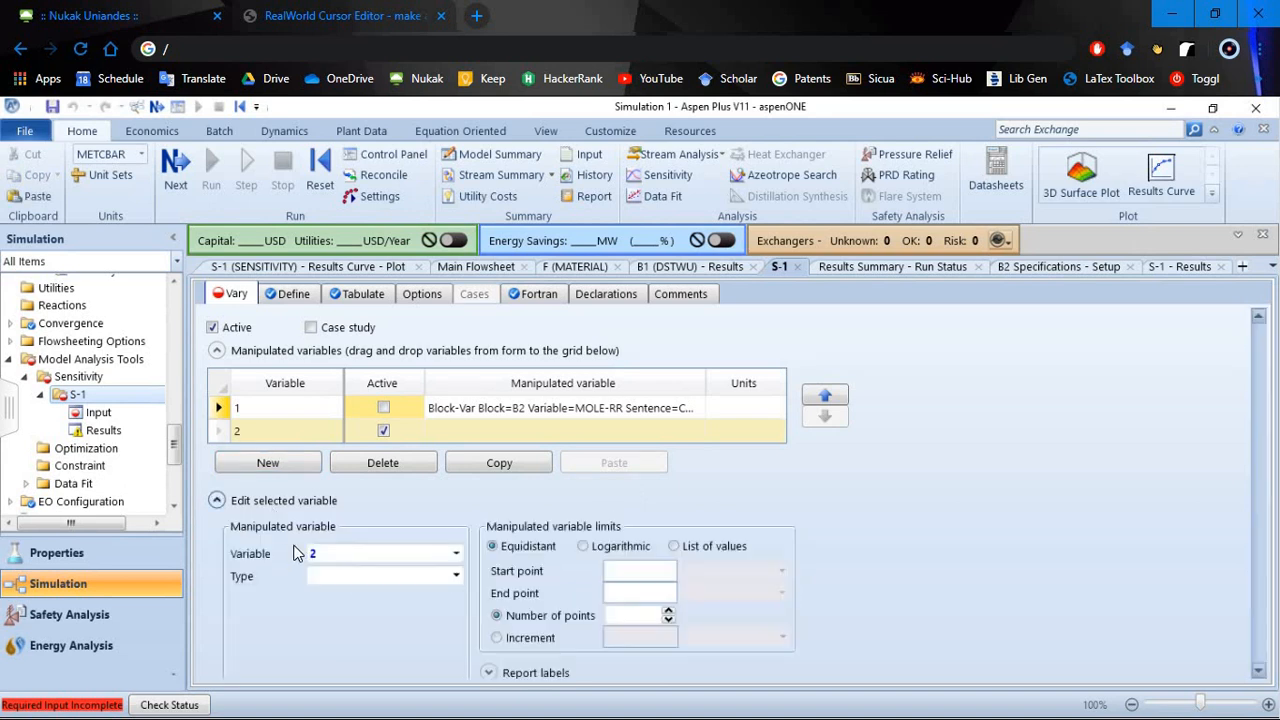
{"action": "left_click", "coordinate": [457, 577]}
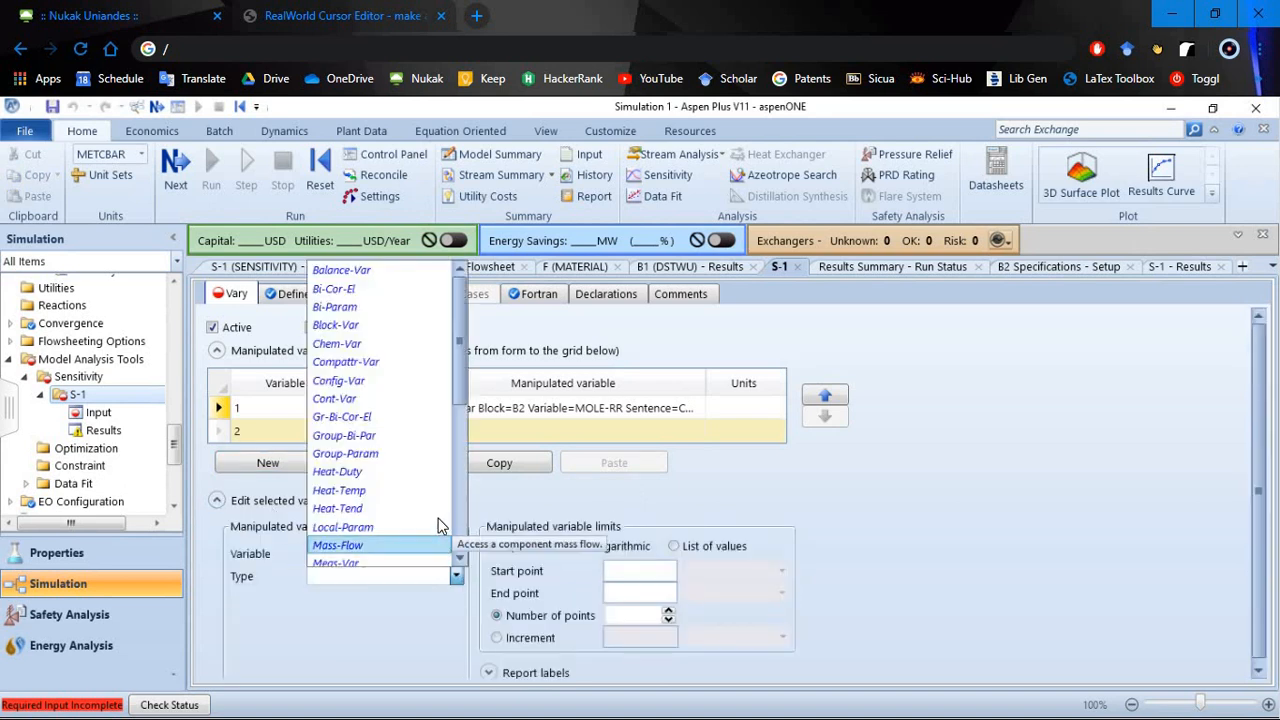
{"action": "scroll", "coordinate": [457, 472], "scroll_direction": "down", "scroll_amount": 3}
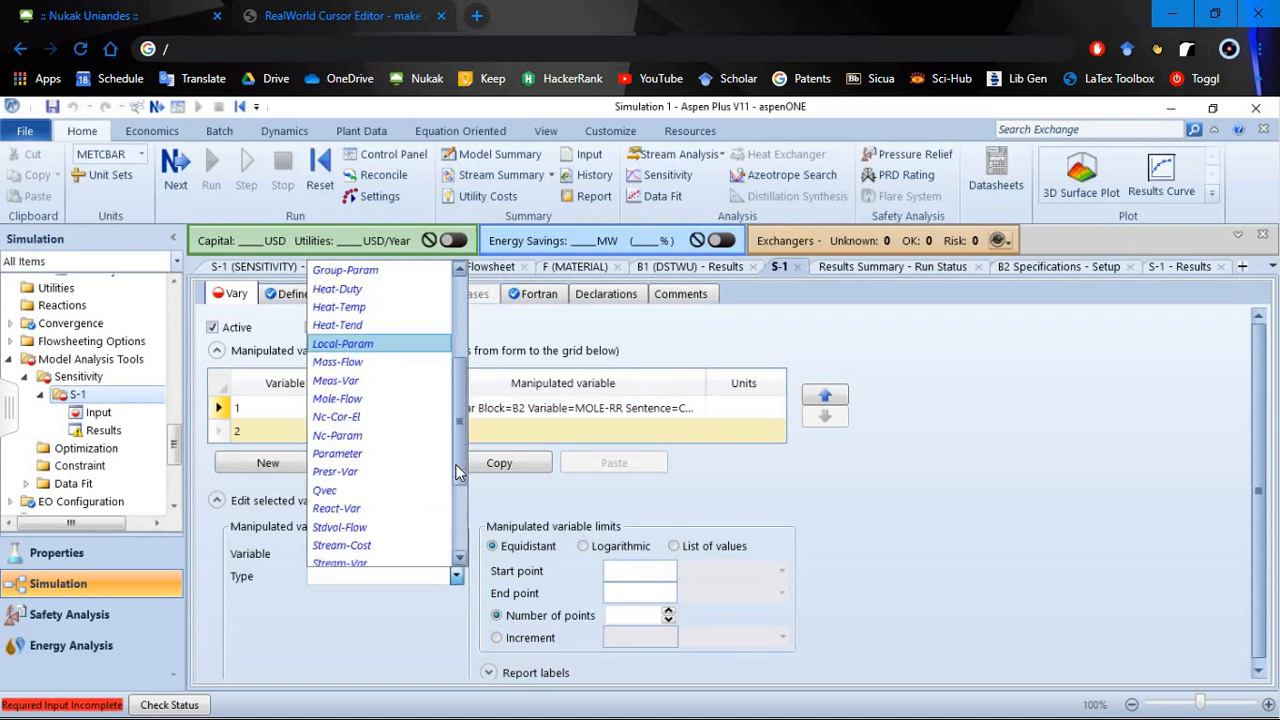
{"action": "scroll", "coordinate": [446, 501], "scroll_direction": "down", "scroll_amount": 2}
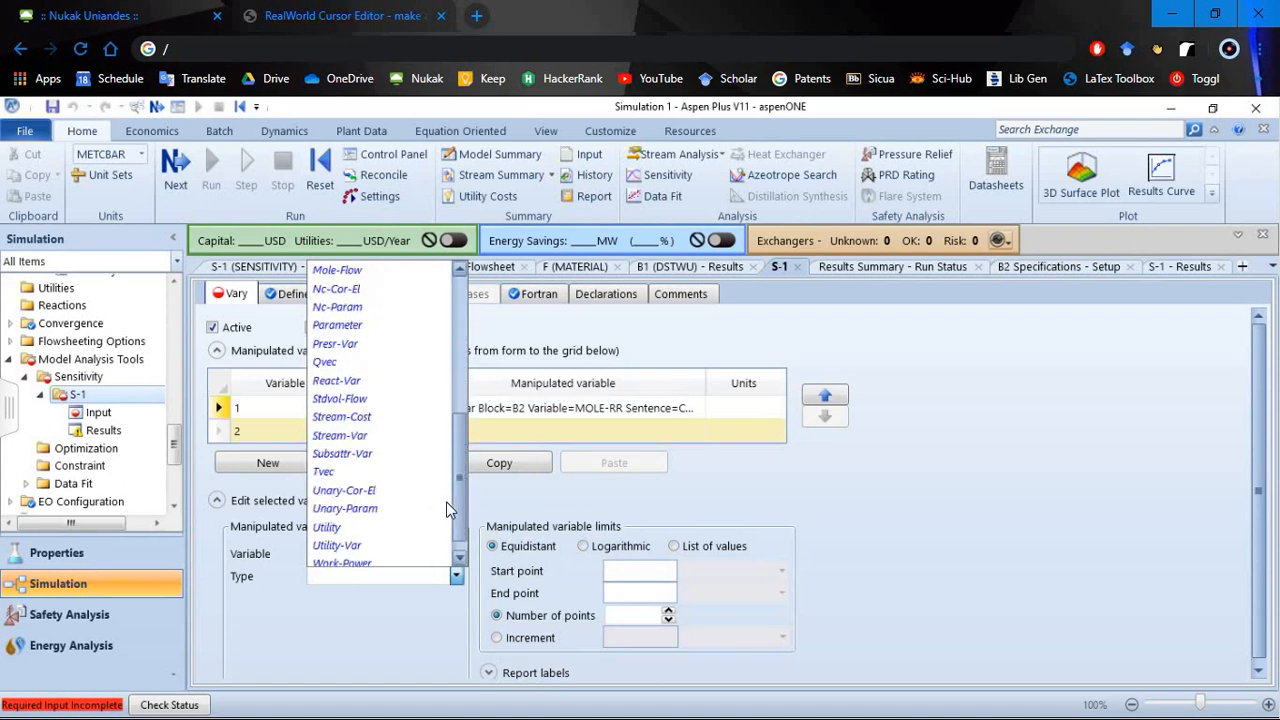
{"action": "left_click", "coordinate": [363, 443]}
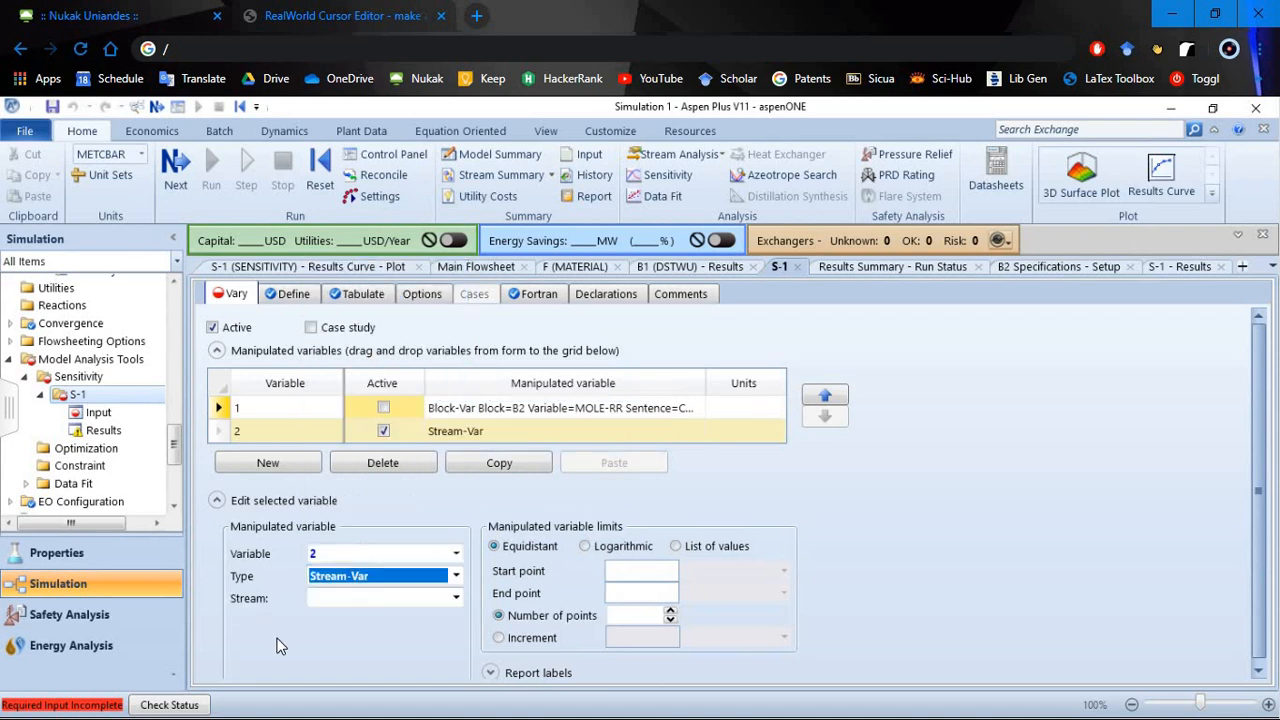
{"action": "left_click", "coordinate": [455, 598]}
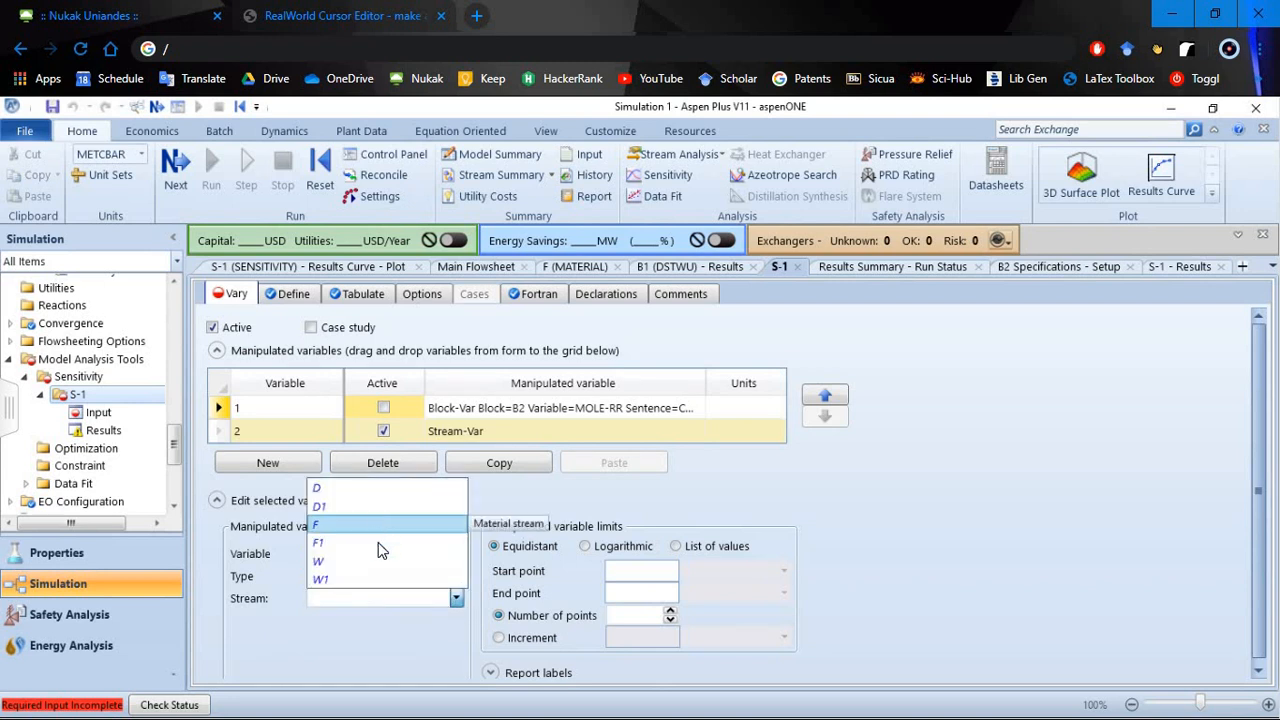
{"action": "left_click", "coordinate": [378, 543]}
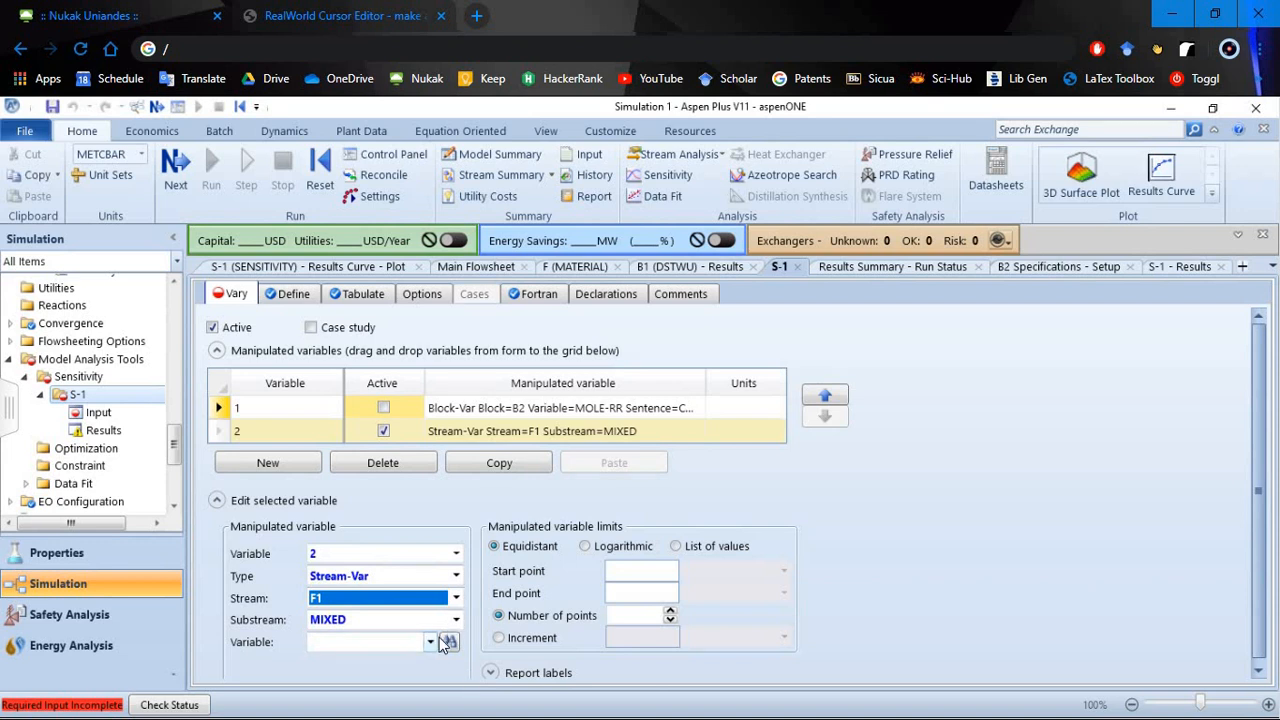
{"action": "left_click", "coordinate": [430, 642]}
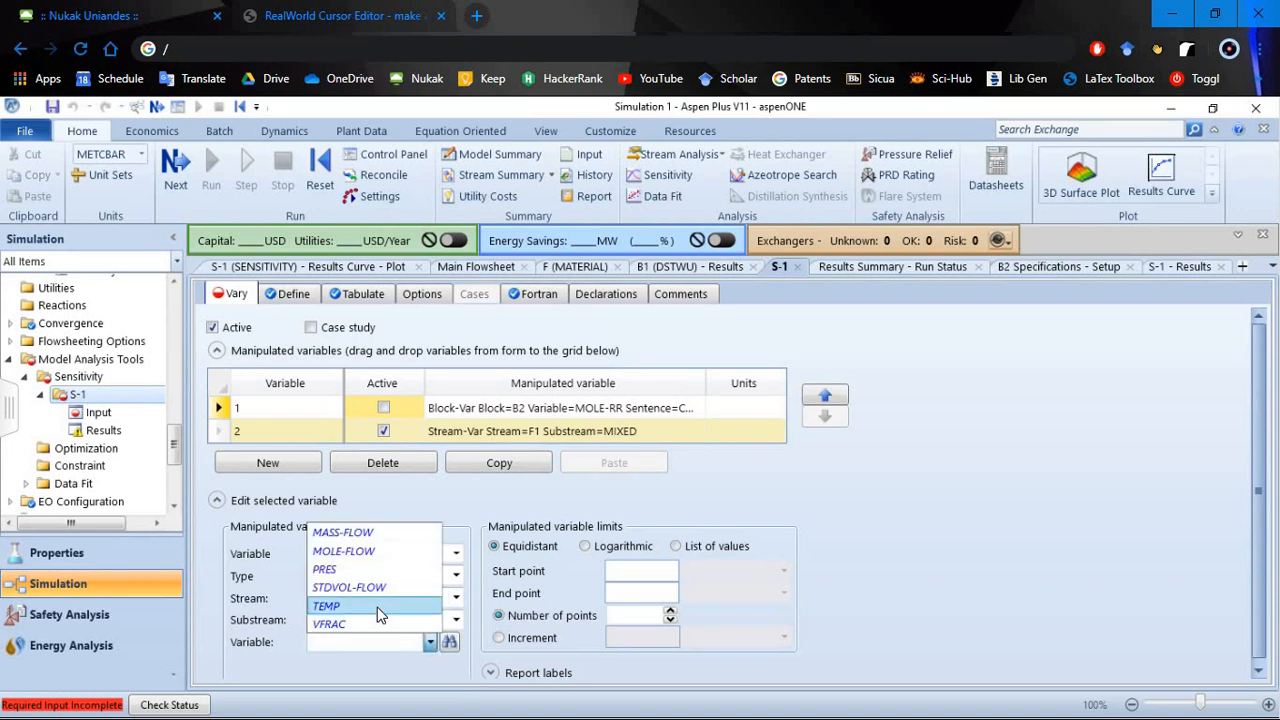
{"action": "left_click", "coordinate": [330, 605]}
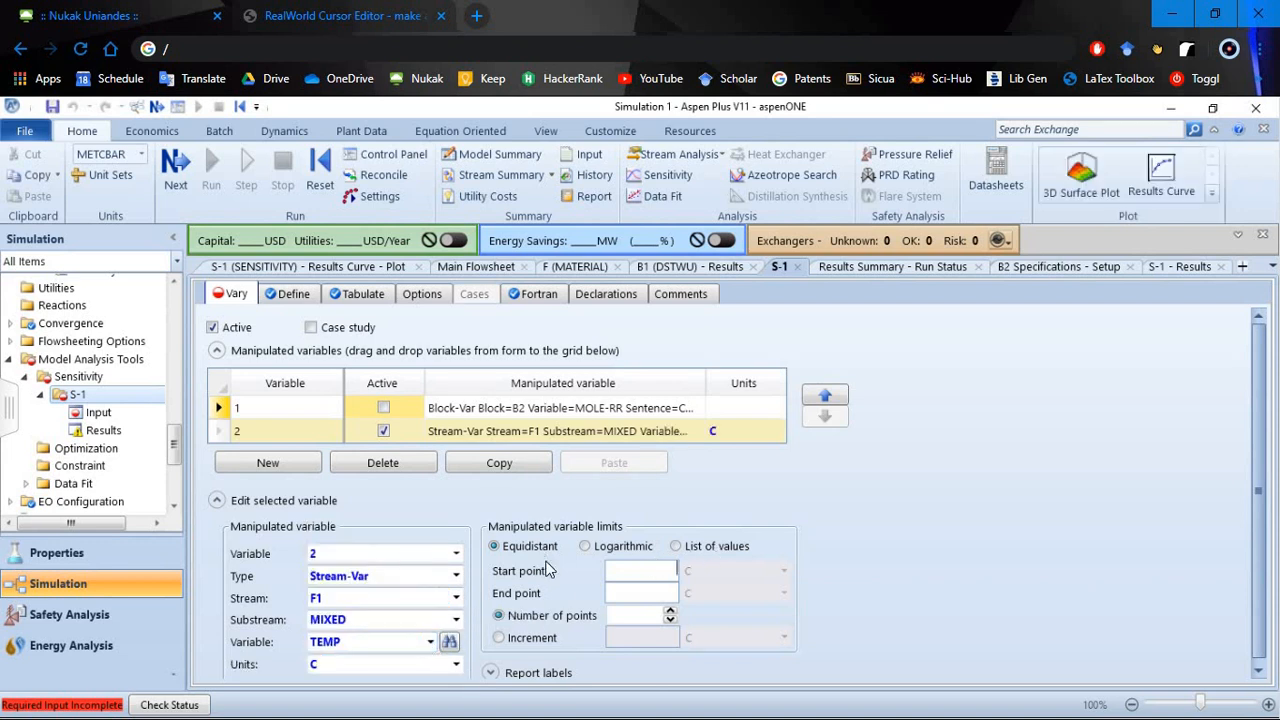
- Set the F1 temperature limits to a start point of 0 C, an end point of 90 C and 25 equidistant points
{"action": "left_click", "coordinate": [619, 580]}
{"action": "type", "text": "0"}
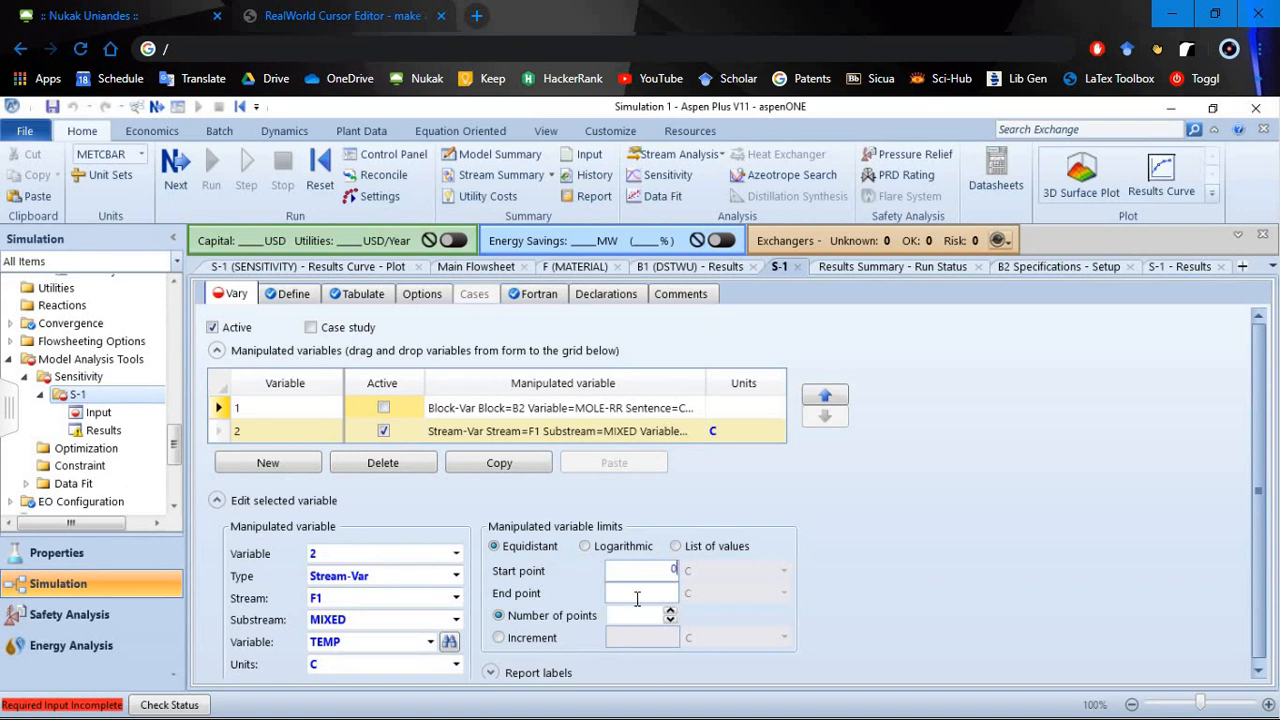
{"action": "left_click", "coordinate": [637, 599]}
{"action": "type", "text": "95"}
{"action": "left_click_drag", "start_coordinate": [664, 592], "coordinate": [685, 592]}
{"action": "type", "text": "90"}
{"action": "left_click", "coordinate": [637, 615]}
{"action": "type", "text": "25"}
{"action": "key", "text": "Return"}
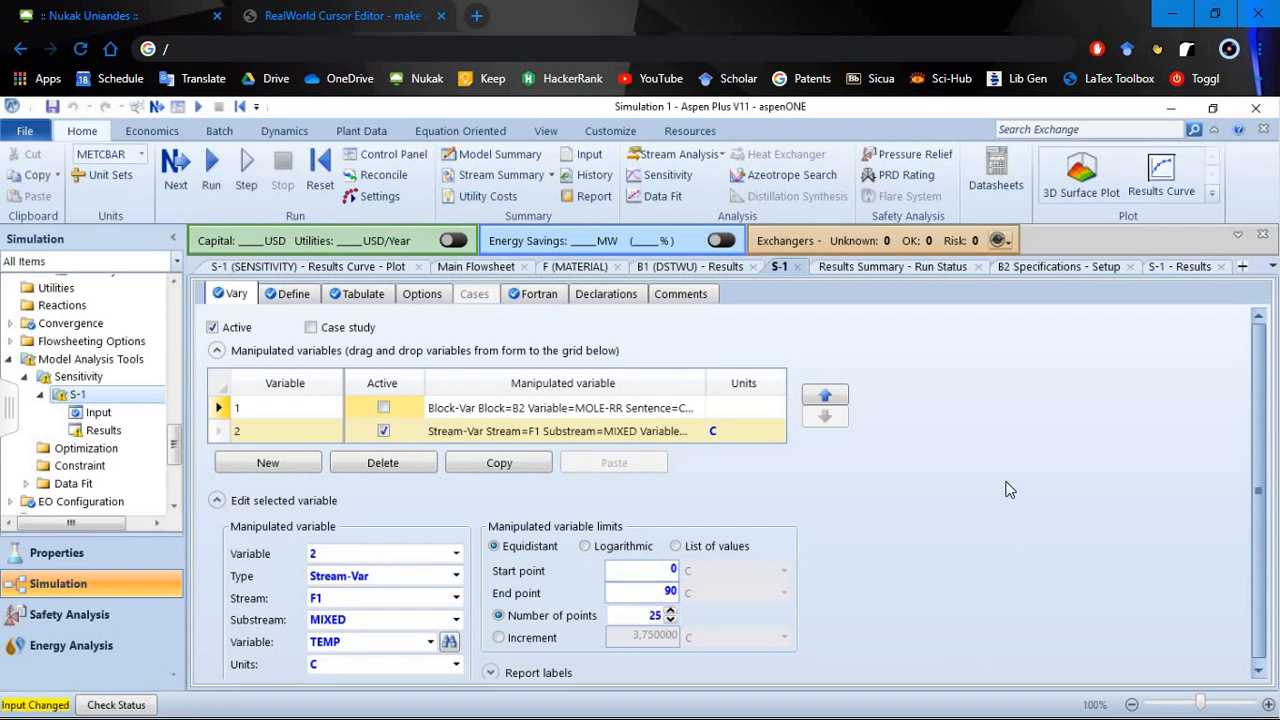
- Run the simulation, dismiss the completion dialog and open the S-1 sensitivity results table
{"action": "left_click", "coordinate": [212, 170]}
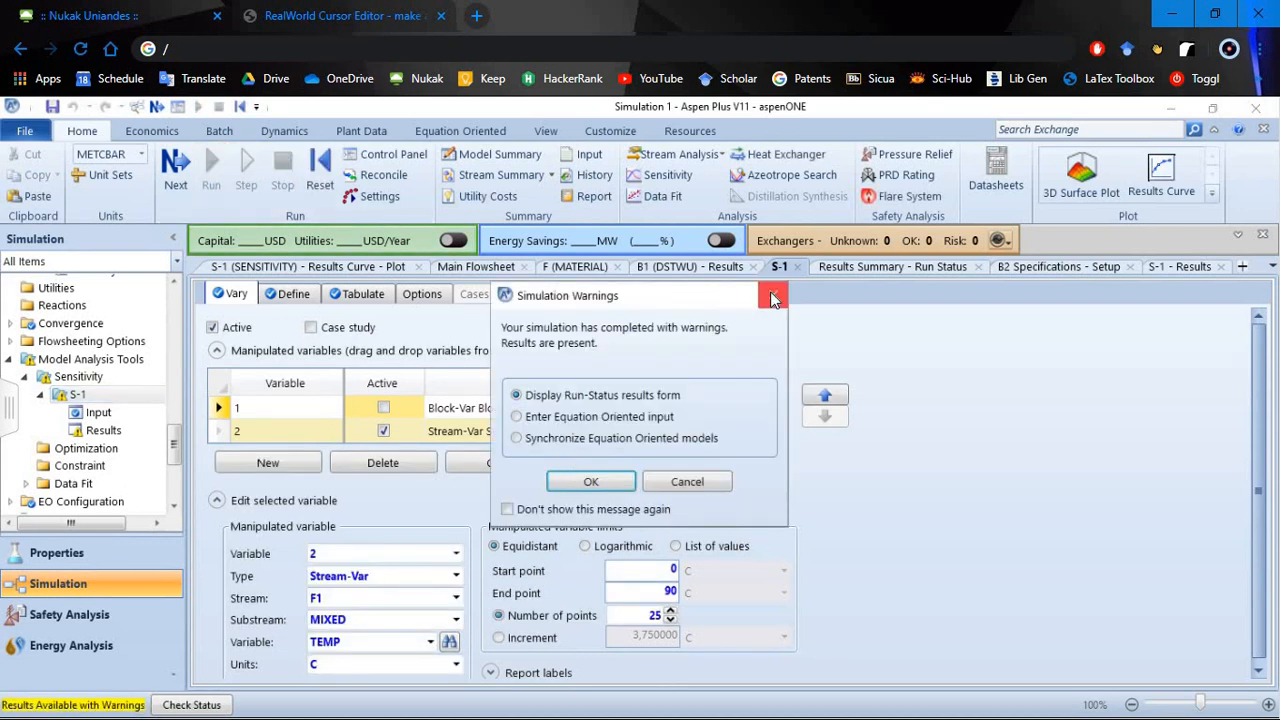
{"action": "left_click", "coordinate": [773, 296]}
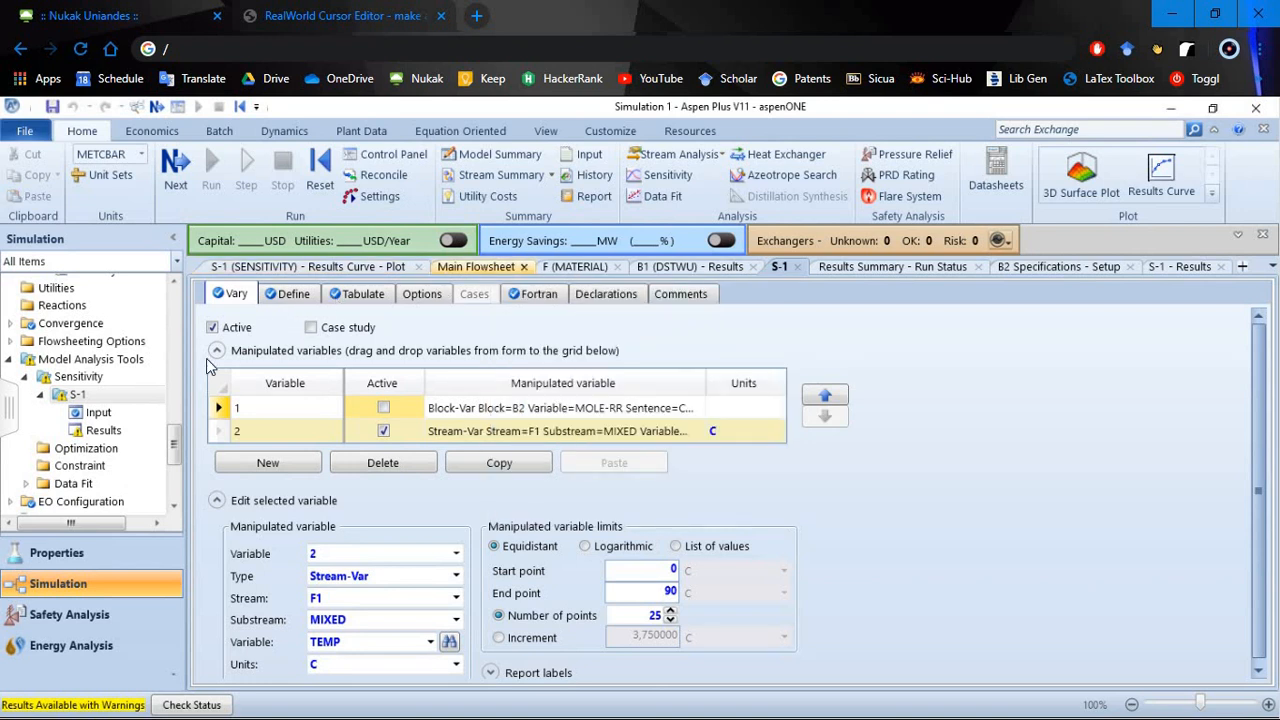
{"action": "left_click", "coordinate": [102, 435]}
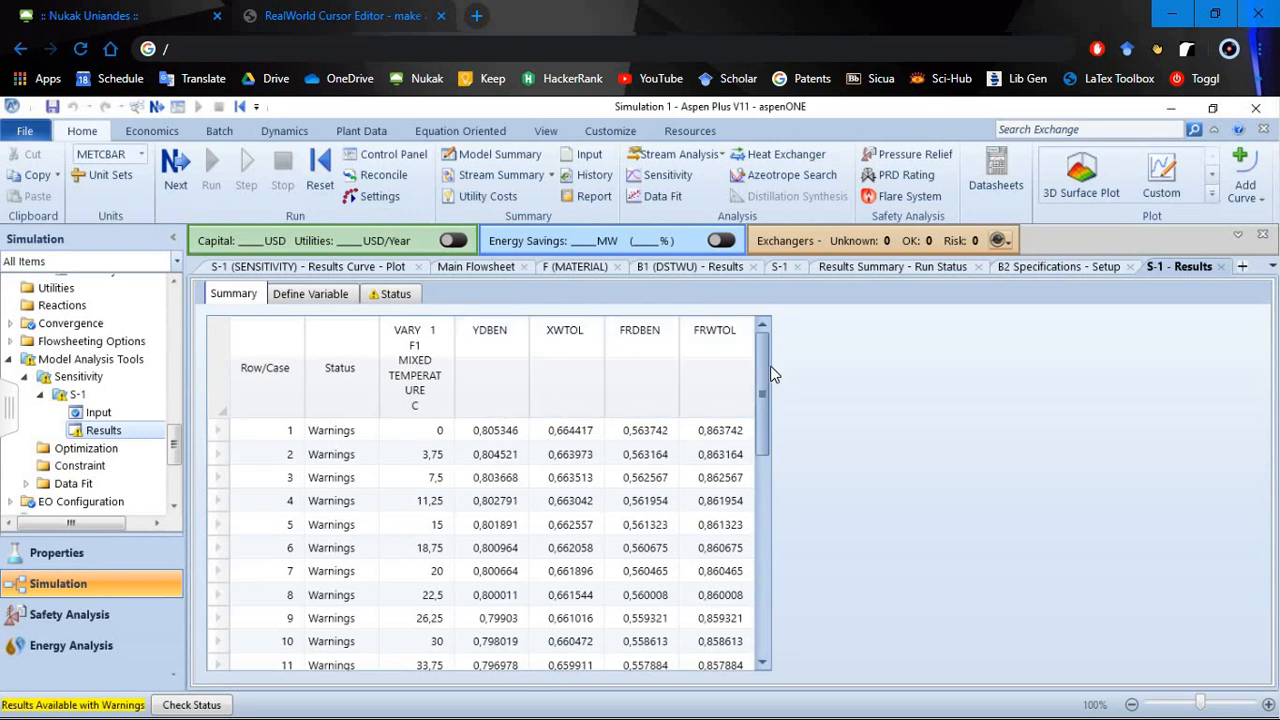
- Plot YDBEN, XWTOL, FRDBEN and FRWTOL against the F1 temperature as a results curve
{"action": "left_click", "coordinate": [1090, 189]}
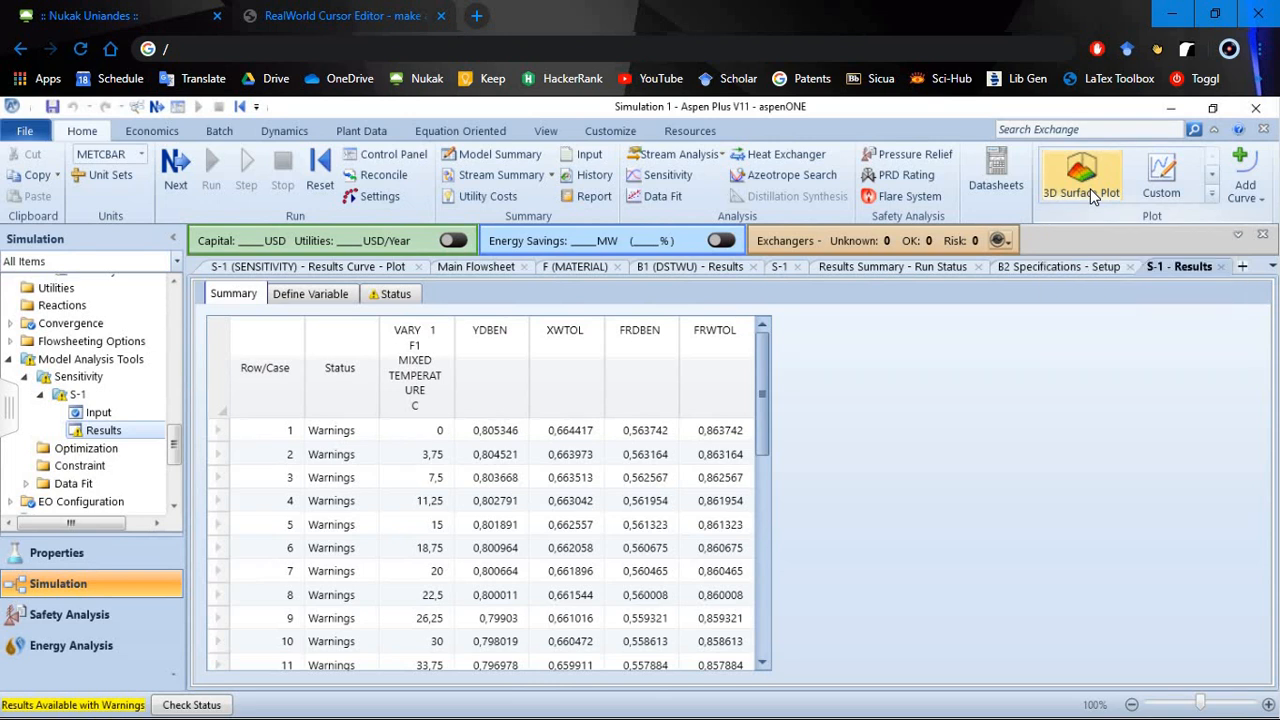
{"action": "left_click", "coordinate": [877, 303]}
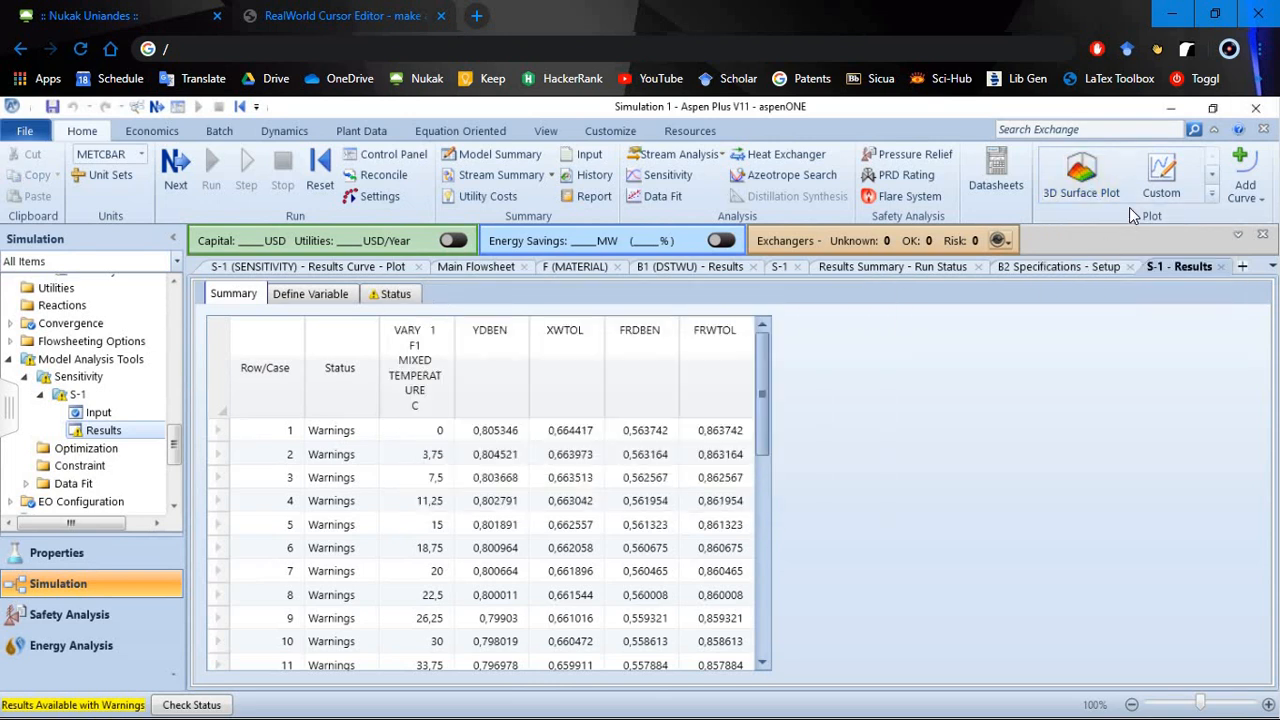
{"action": "left_click", "coordinate": [1212, 174]}
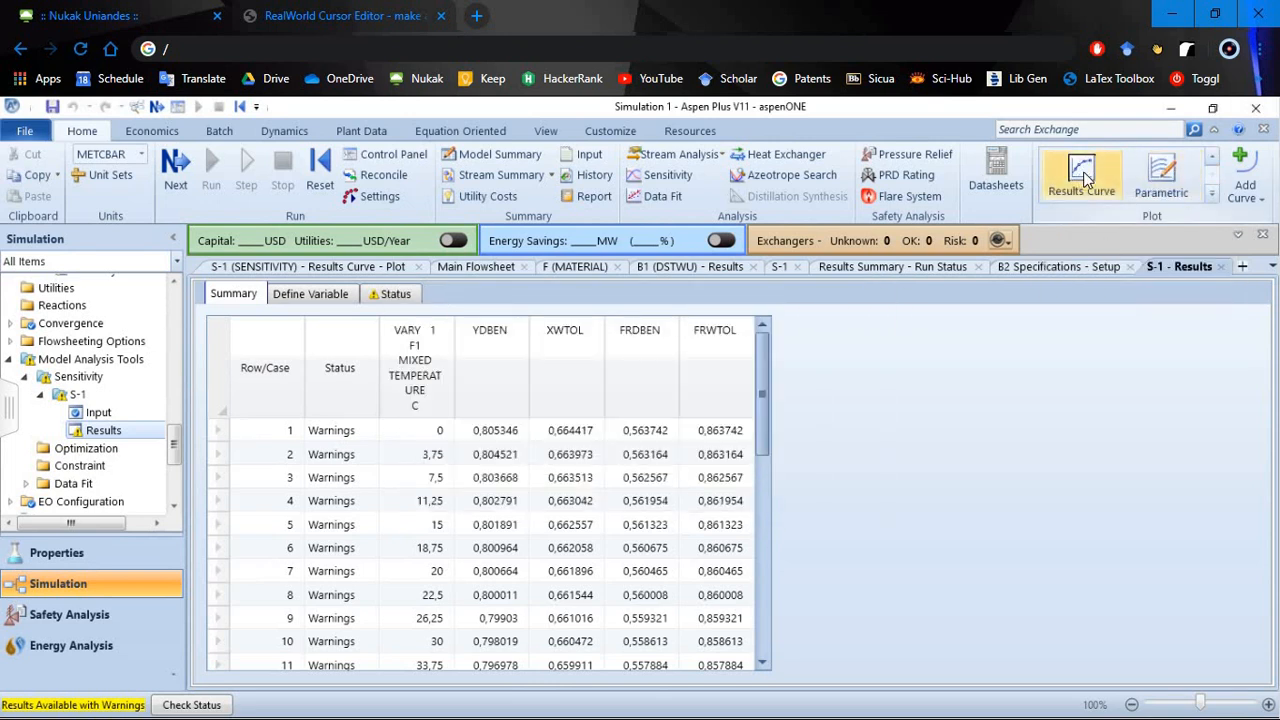
{"action": "left_click", "coordinate": [1087, 177]}
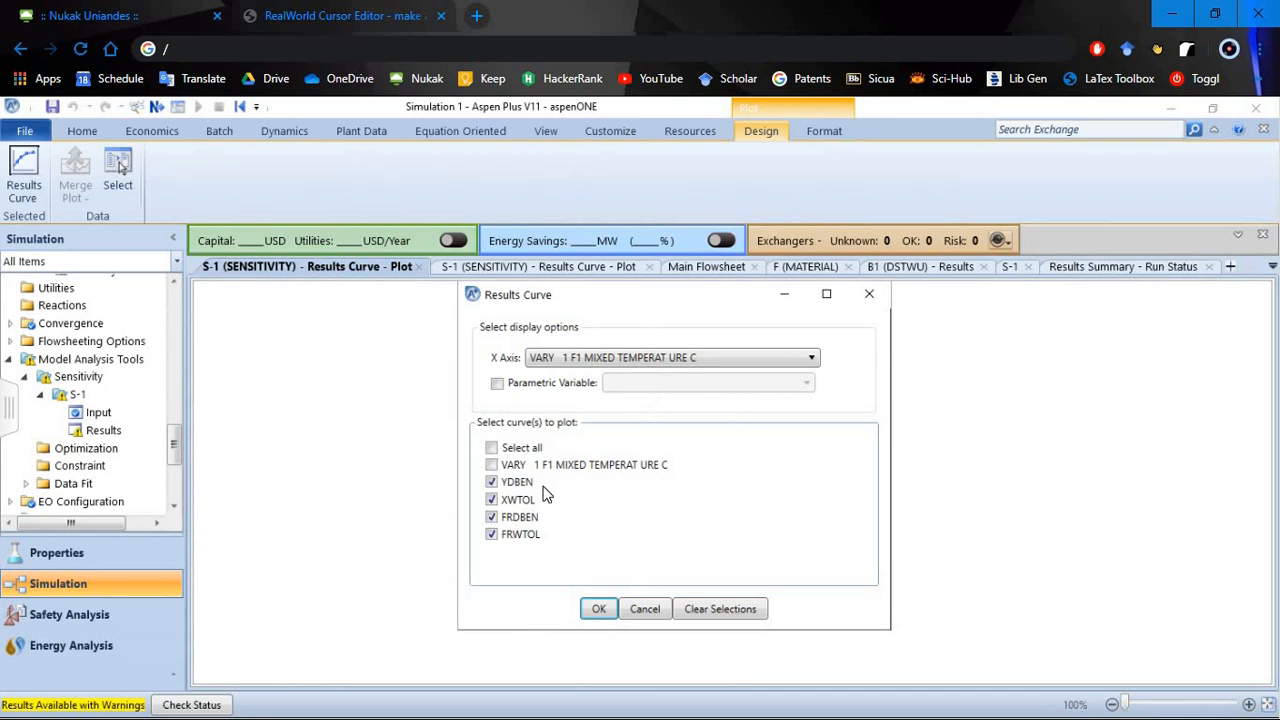
{"action": "left_click", "coordinate": [652, 360]}
{"action": "left_click", "coordinate": [669, 318]}
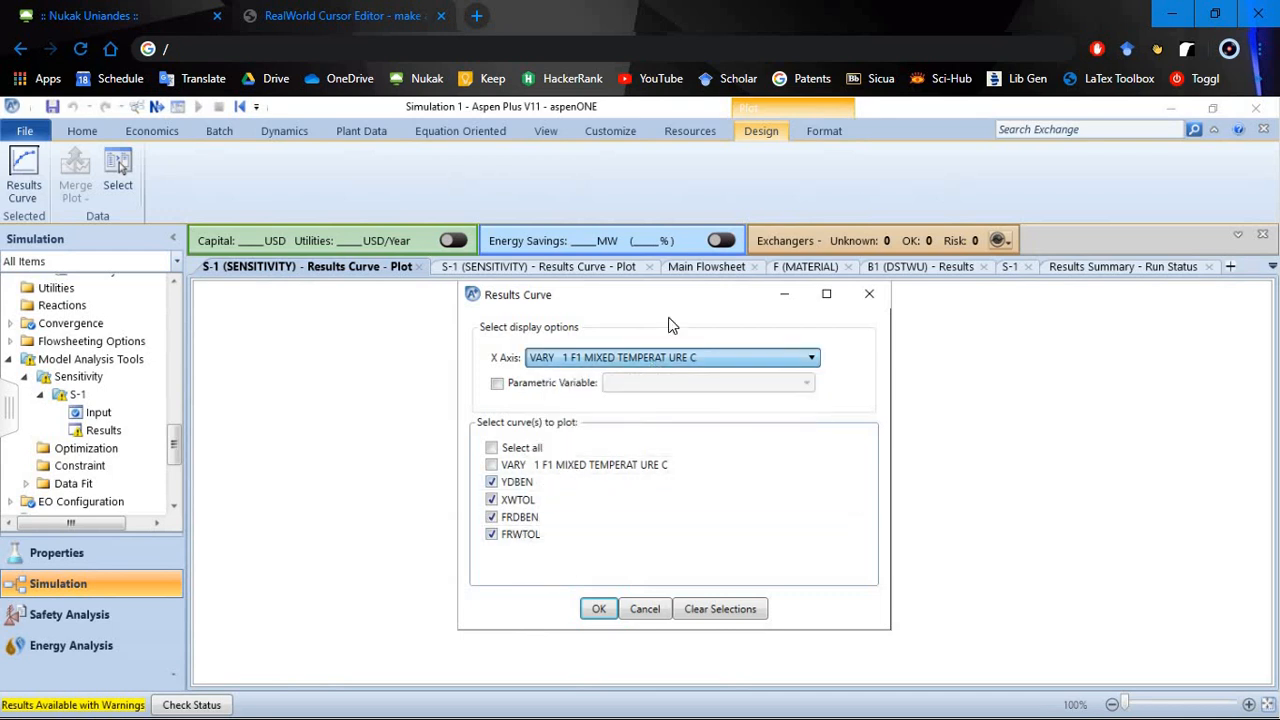
{"action": "left_click", "coordinate": [600, 610]}
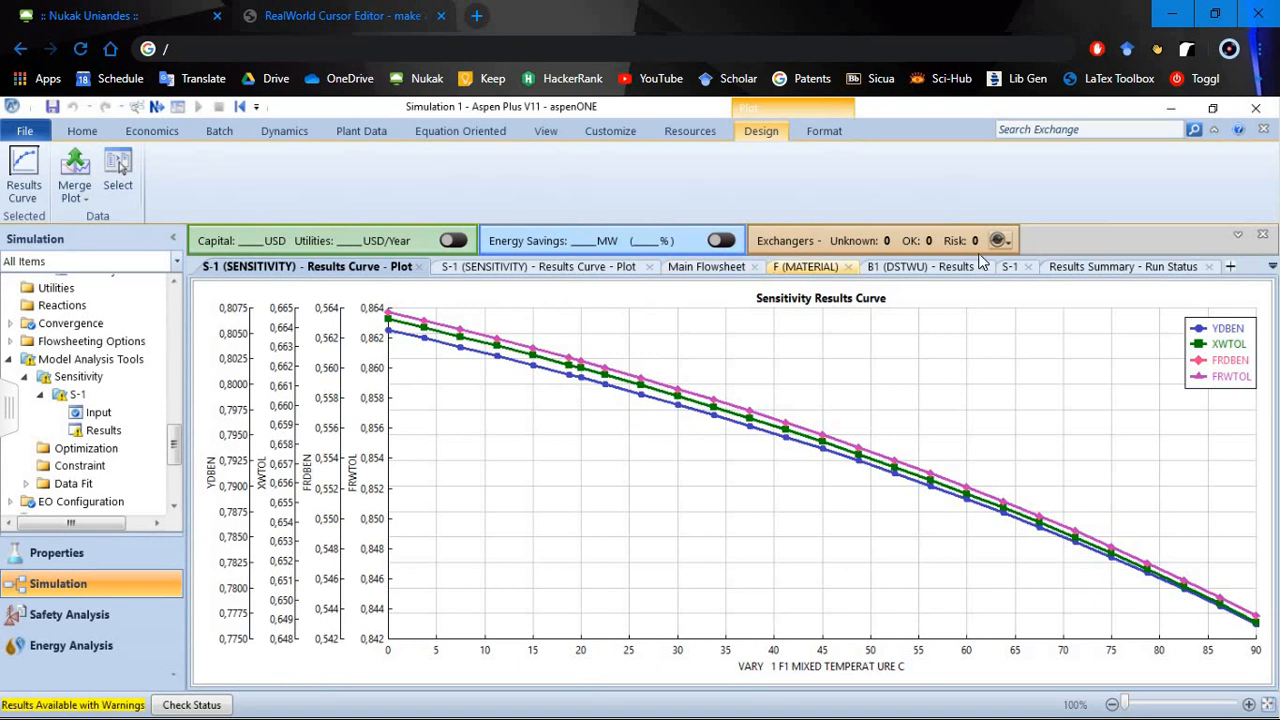
- Return to the S-1 sensitivity input, deactivate the F1 temperature variable and add a new variable 3
{"action": "left_click", "coordinate": [1012, 265]}
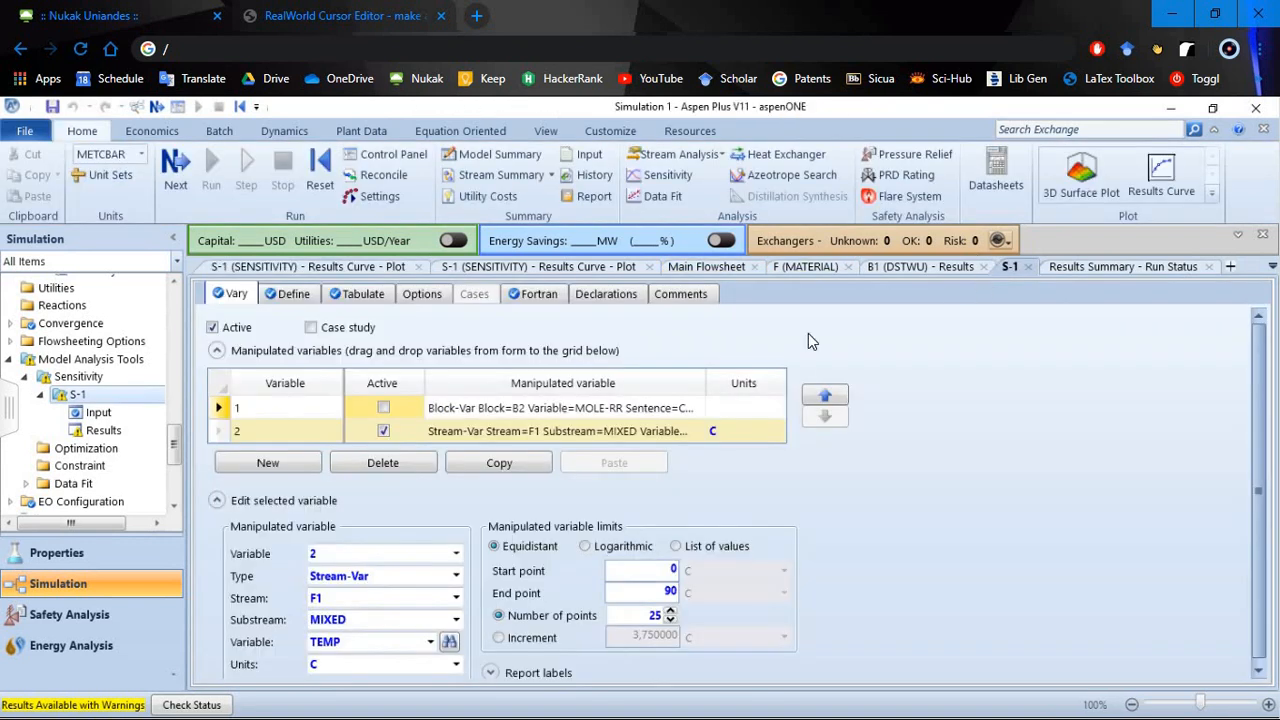
{"action": "left_click", "coordinate": [383, 431]}
{"action": "left_click", "coordinate": [281, 468]}
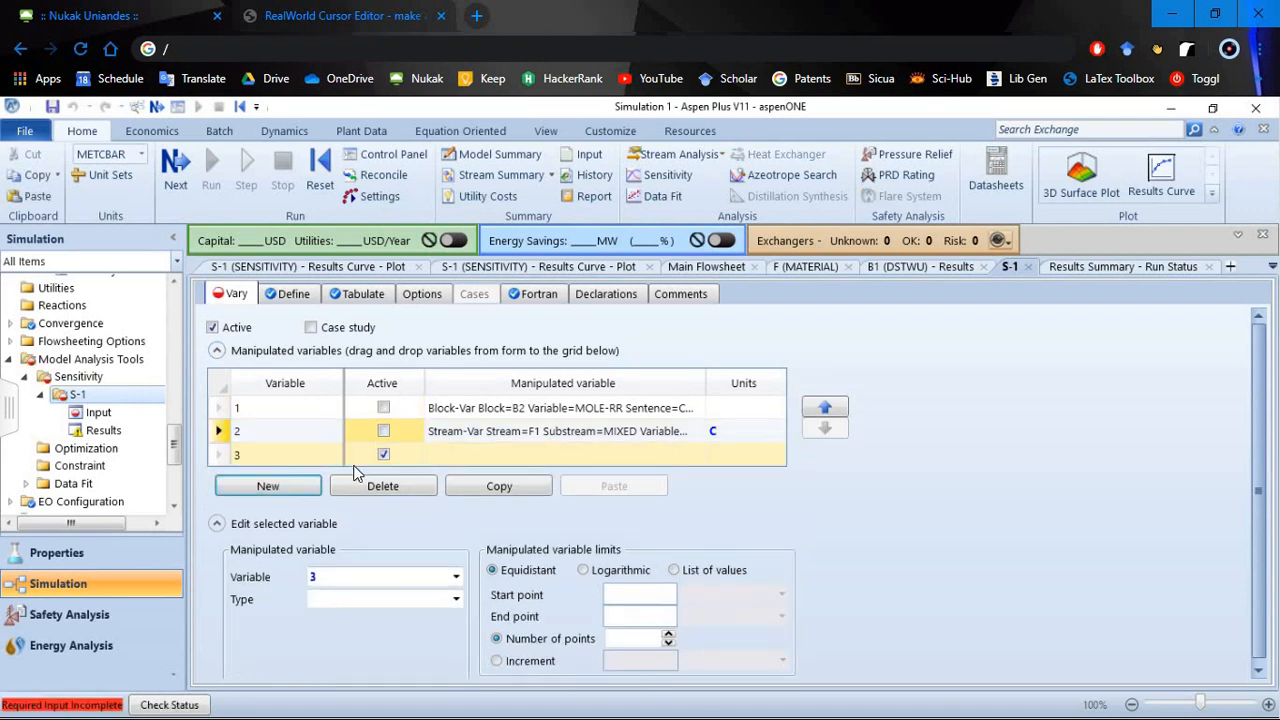
- Define manipulated variable 3 as a Stream-Var for stream F1, MIXED substream, with PRES as the variable
{"action": "left_click", "coordinate": [456, 599]}
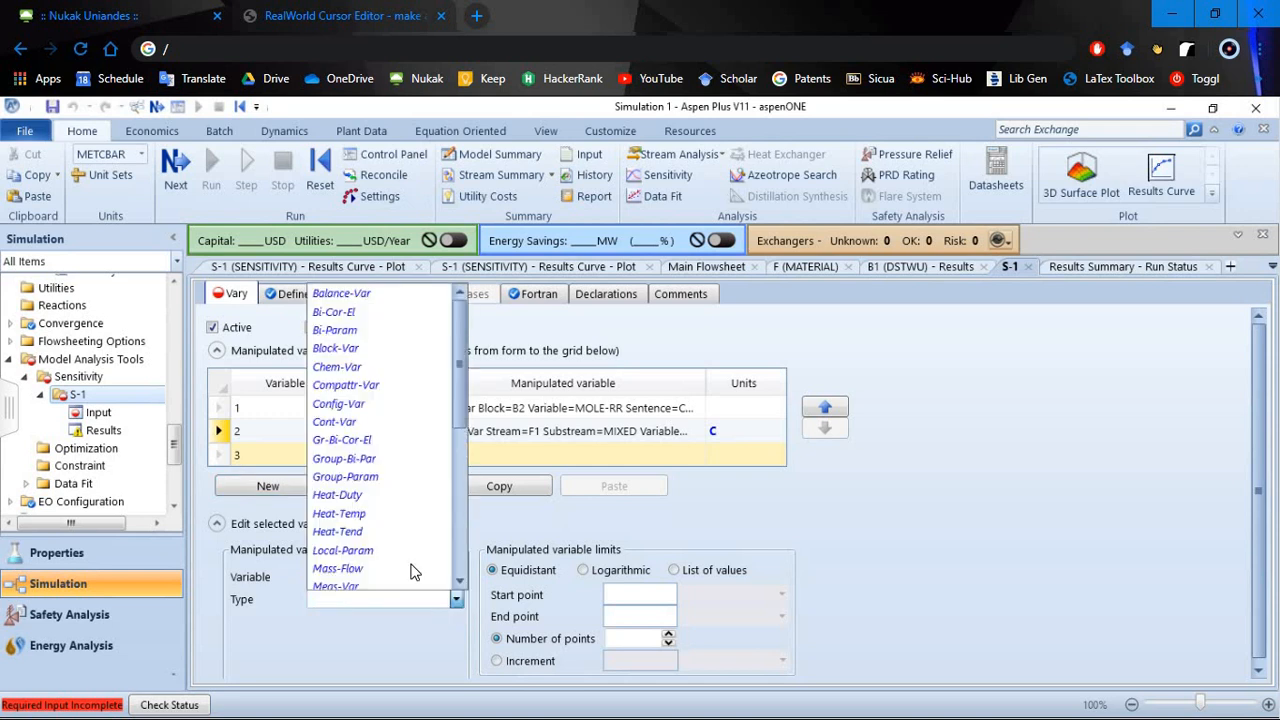
{"action": "scroll", "coordinate": [400, 470], "scroll_direction": "down", "scroll_amount": 6}
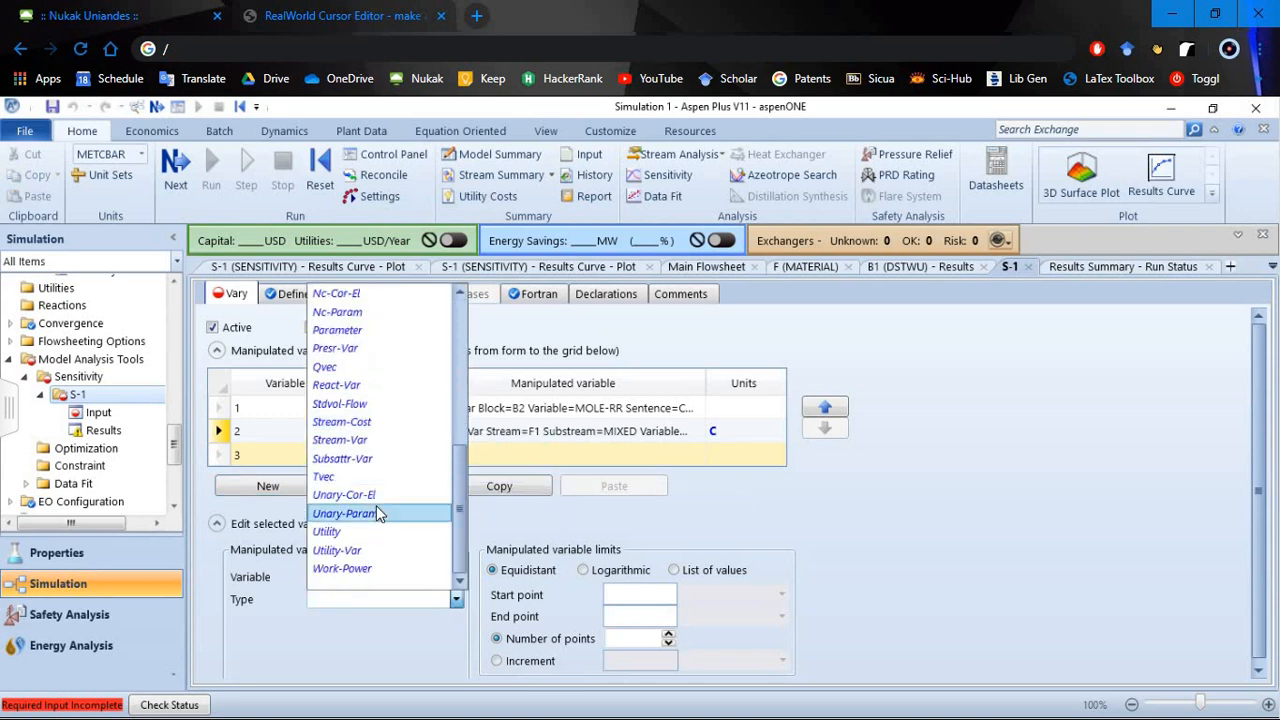
{"action": "left_click", "coordinate": [377, 440]}
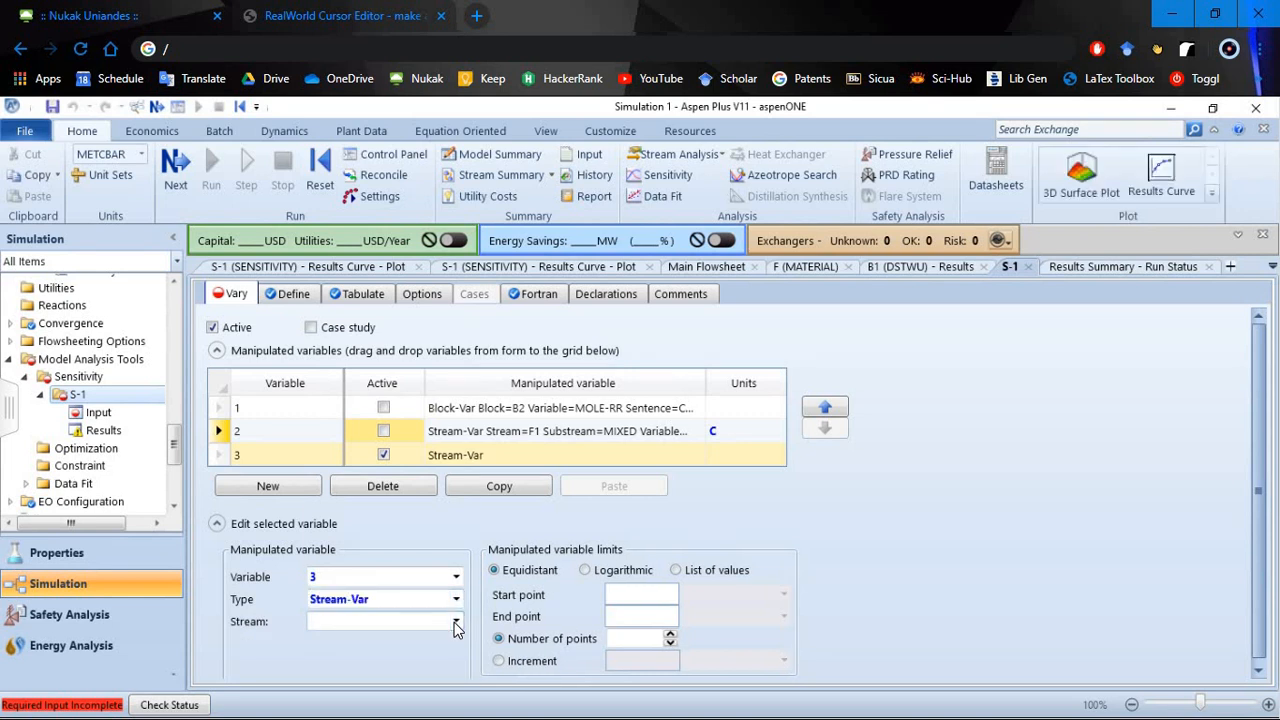
{"action": "left_click", "coordinate": [456, 621]}
{"action": "left_click", "coordinate": [374, 566]}
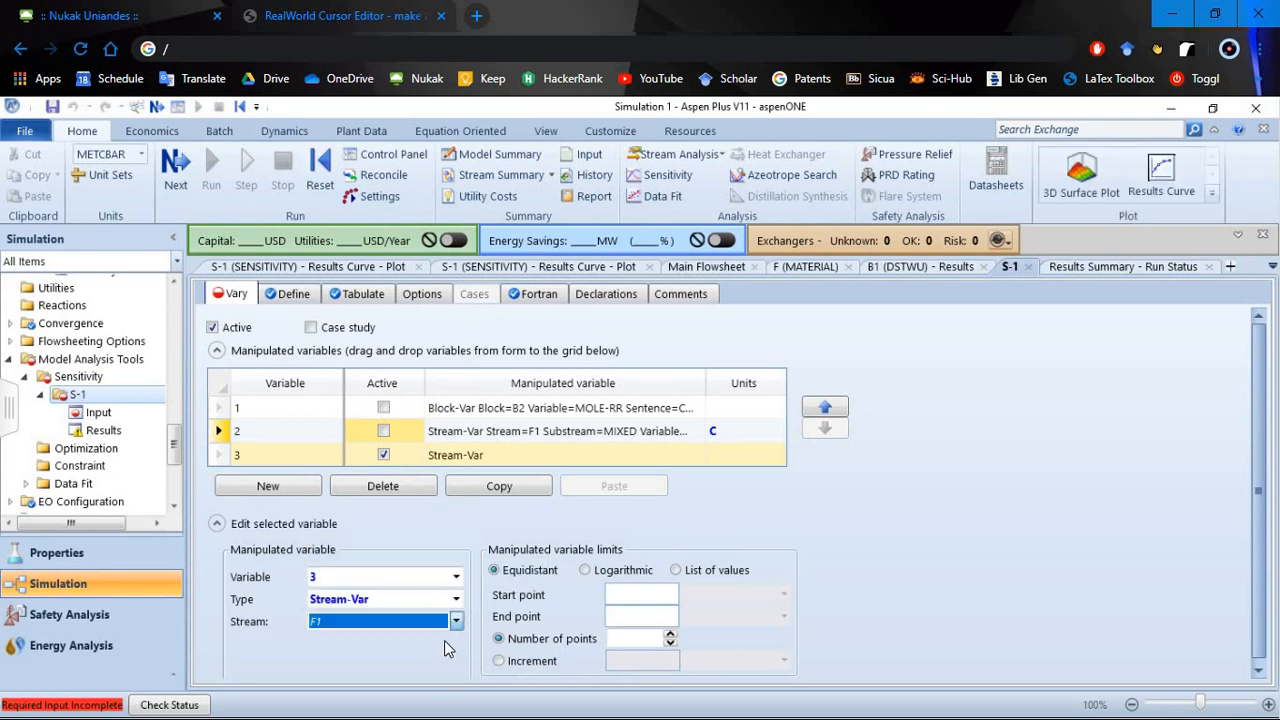
{"action": "left_click", "coordinate": [430, 665]}
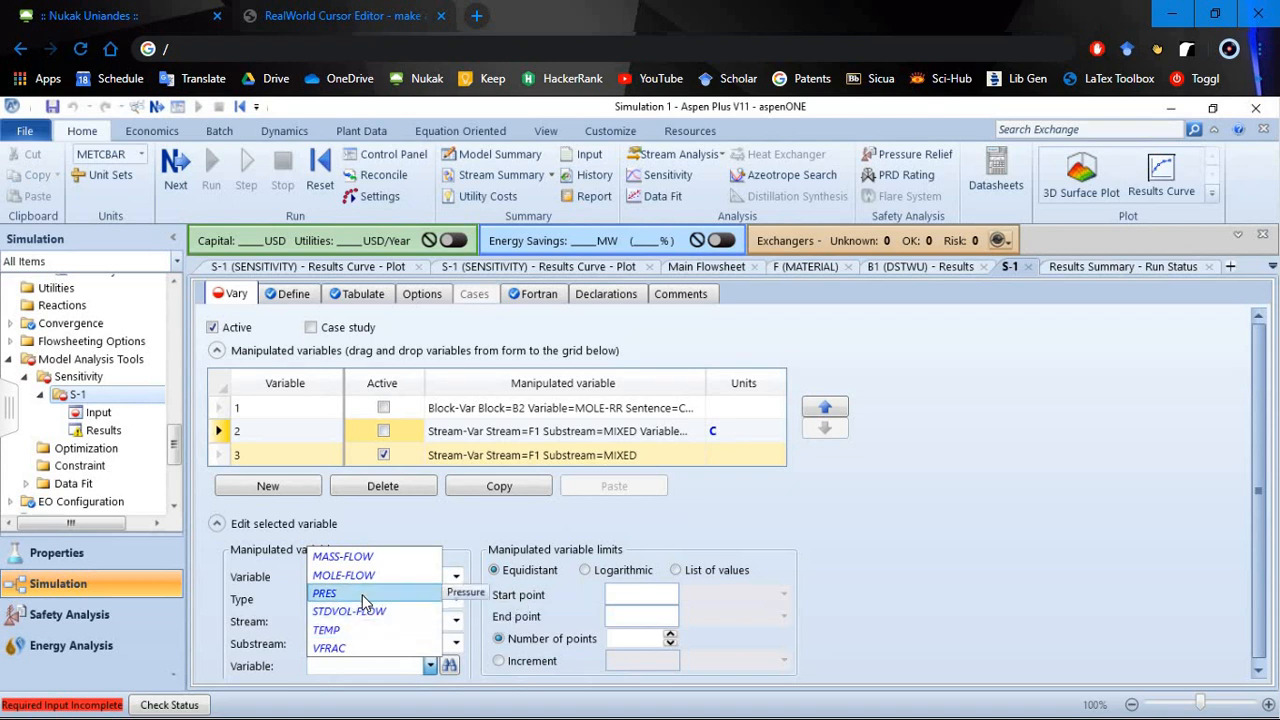
{"action": "left_click", "coordinate": [362, 594]}
- Set the F1 pressure variable's start point to 0,5 and its units to atm
{"action": "left_click", "coordinate": [649, 594]}
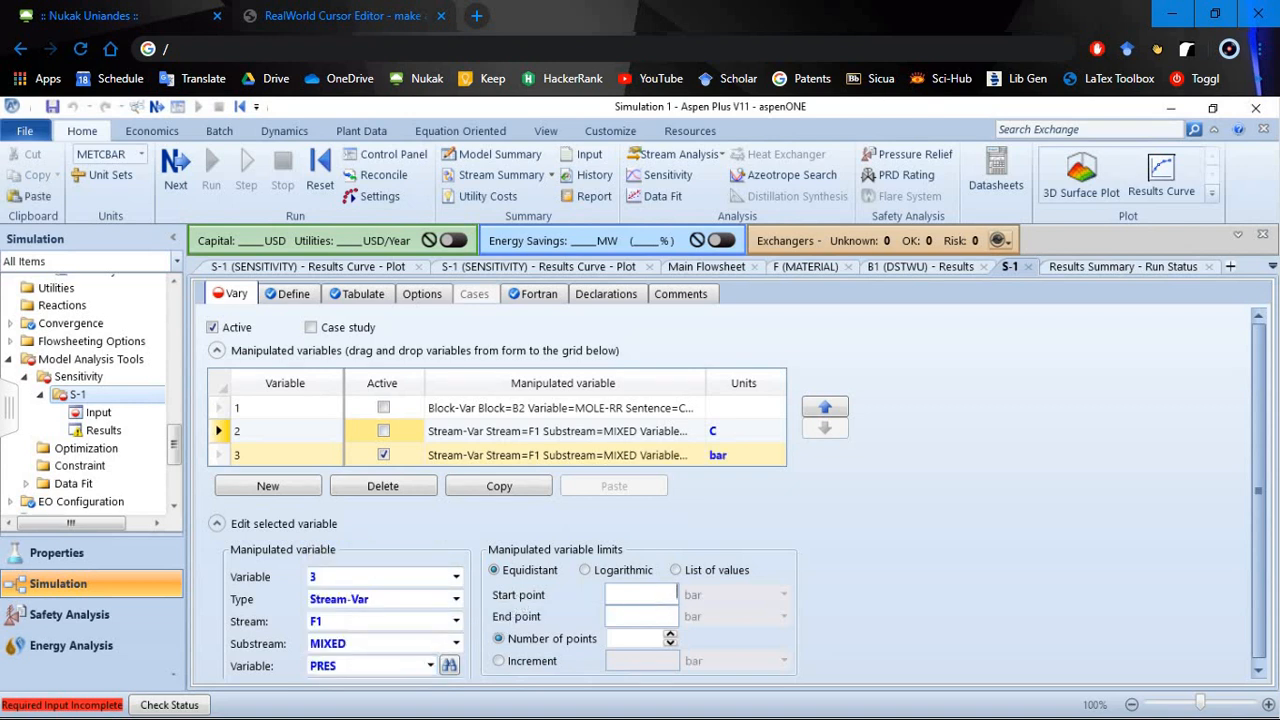
{"action": "type", "text": "0,5"}
{"action": "left_click", "coordinate": [864, 550]}
{"action": "scroll", "coordinate": [455, 666], "scroll_direction": "down", "scroll_amount": 1}
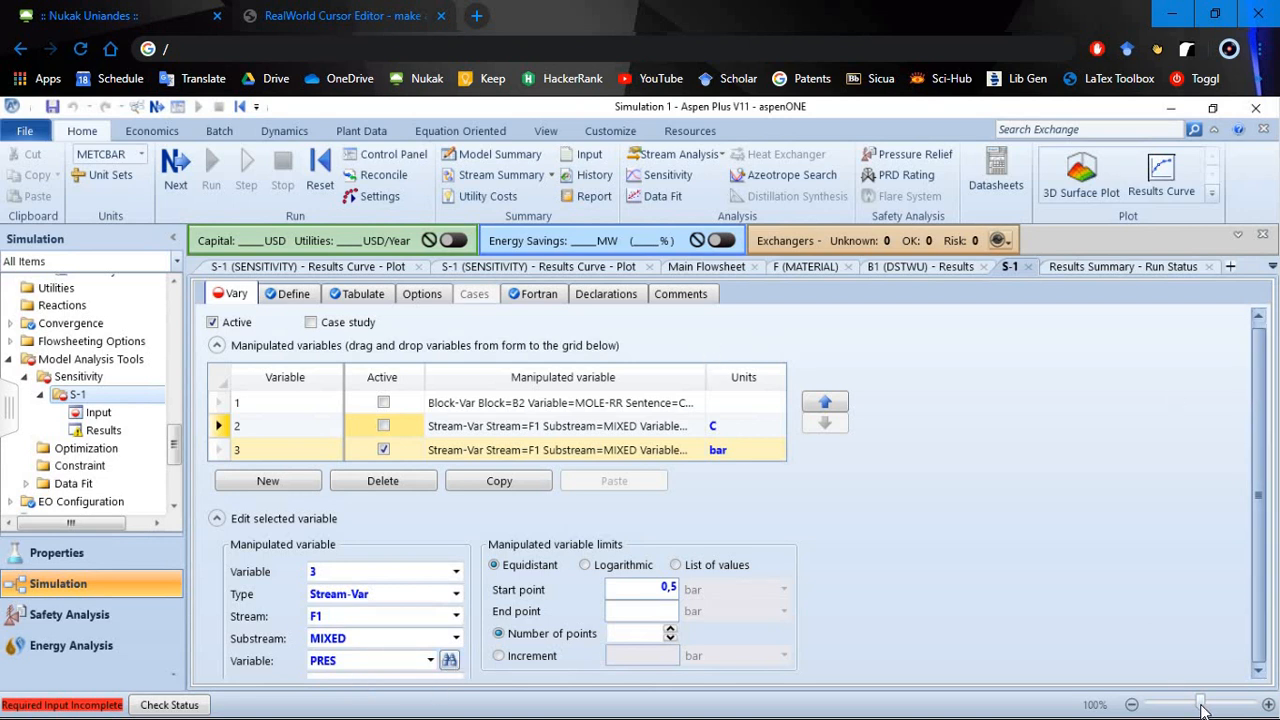
{"action": "left_click", "coordinate": [1133, 705]}
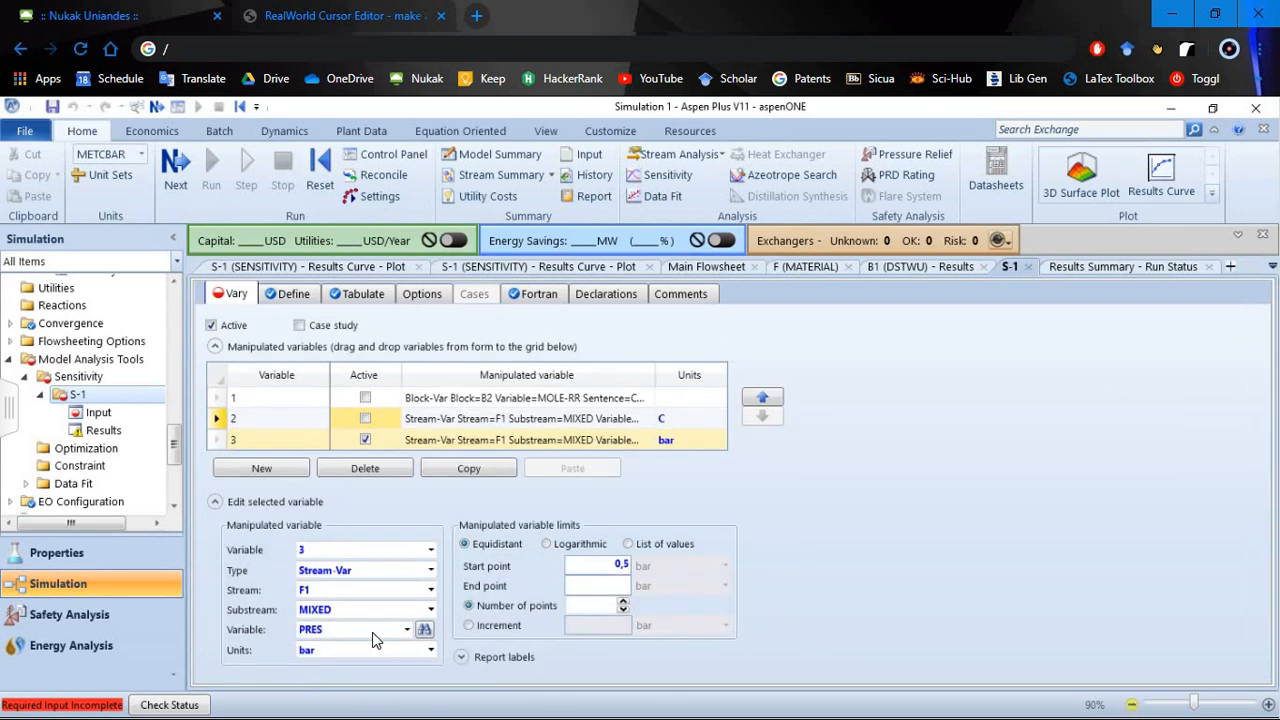
{"action": "left_click", "coordinate": [431, 649]}
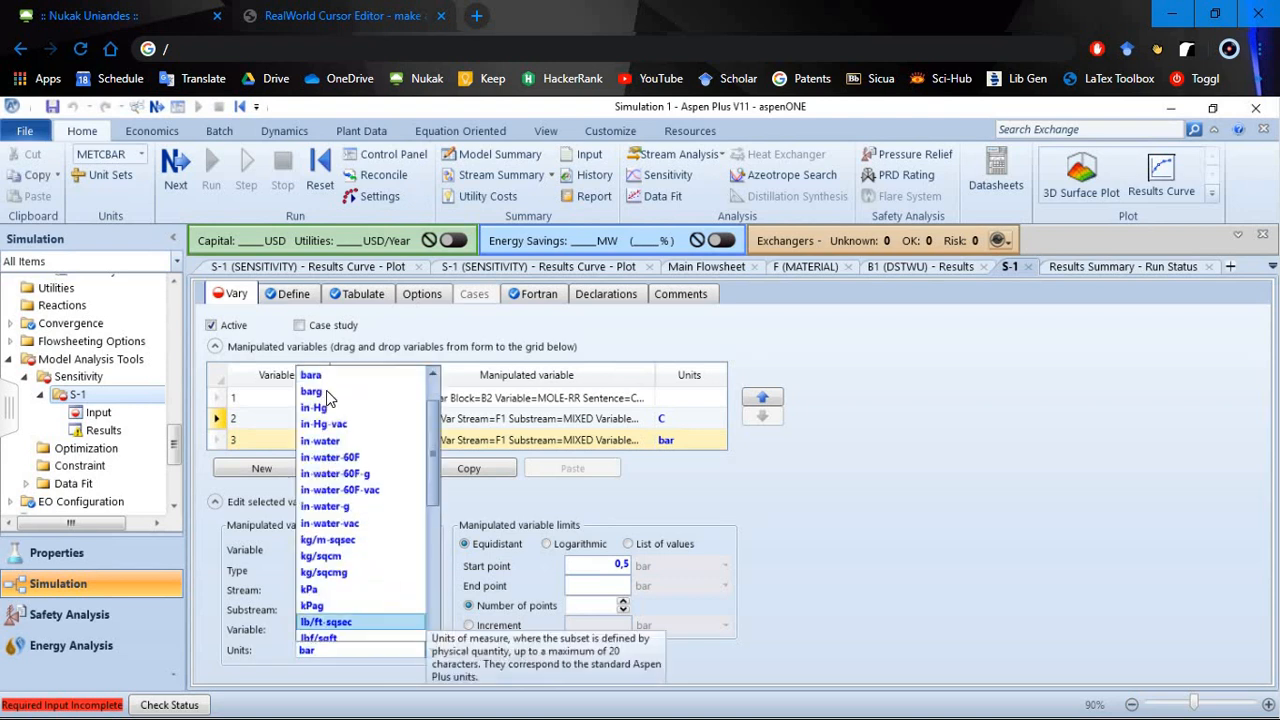
{"action": "scroll", "coordinate": [330, 395], "scroll_direction": "up", "scroll_amount": 1}
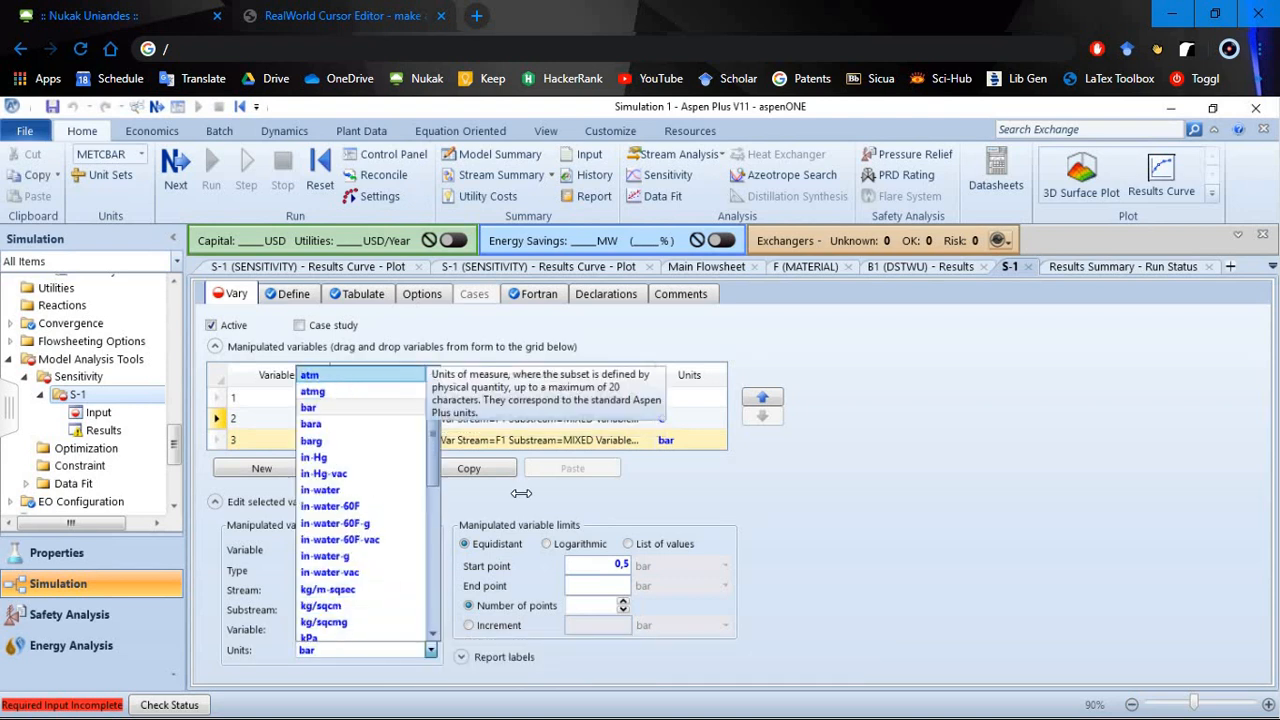
{"action": "left_click", "coordinate": [318, 375]}
- Set the F1 pressure variable's end point to 10 atm and the number of points to 15
{"action": "left_click", "coordinate": [614, 582]}
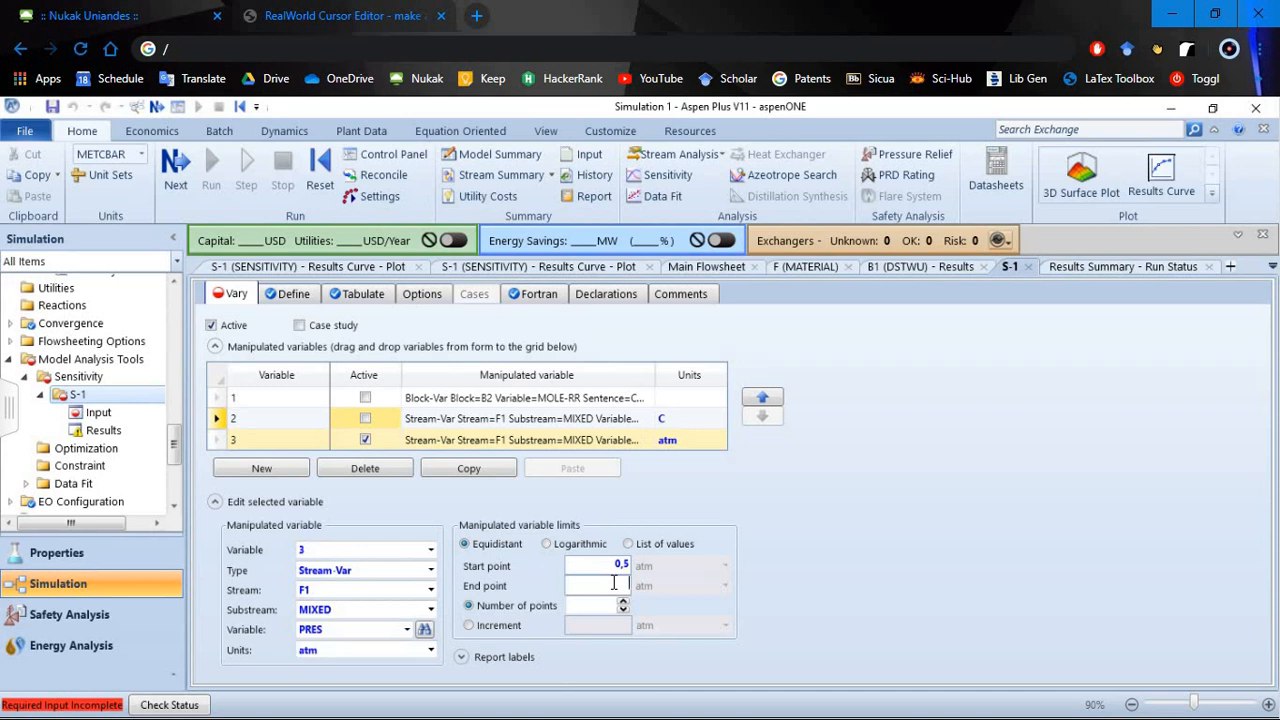
{"action": "type", "text": "10"}
{"action": "left_click", "coordinate": [590, 605]}
{"action": "type", "text": "15"}
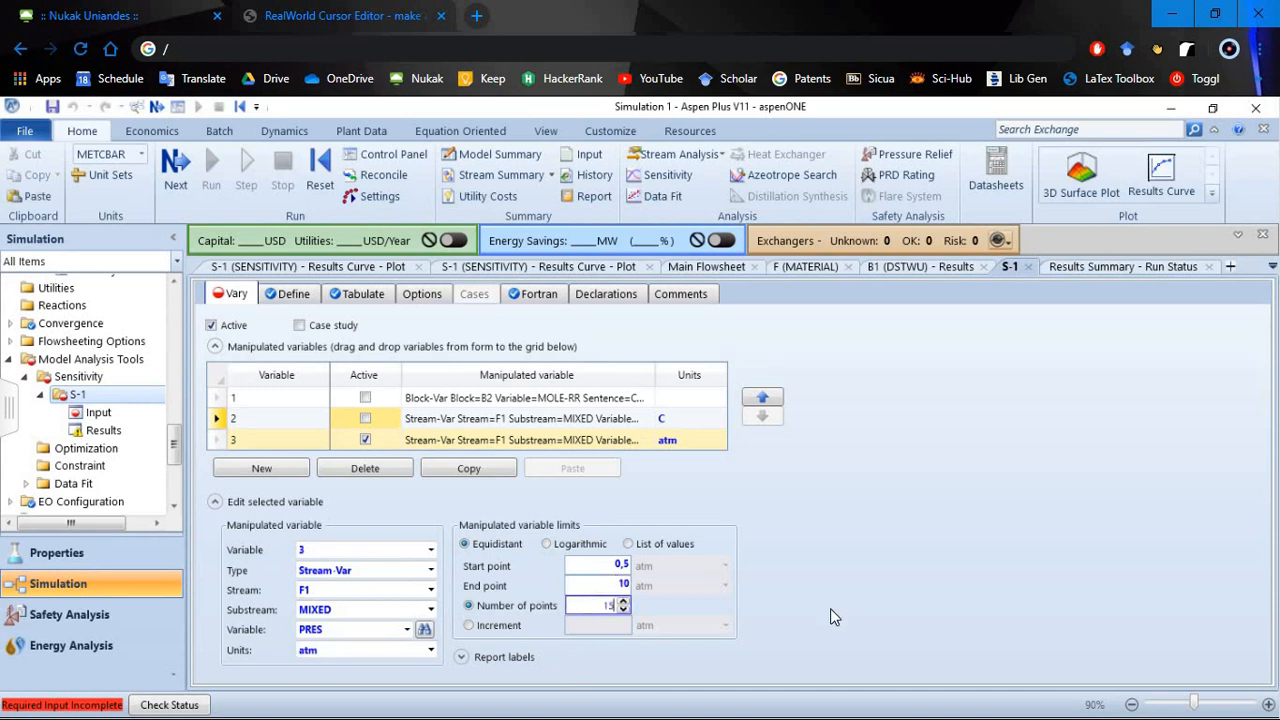
- Run the simulation with the F1 pressure variation and dismiss the completion dialog
{"action": "left_click", "coordinate": [212, 170]}
{"action": "left_click", "coordinate": [212, 170]}
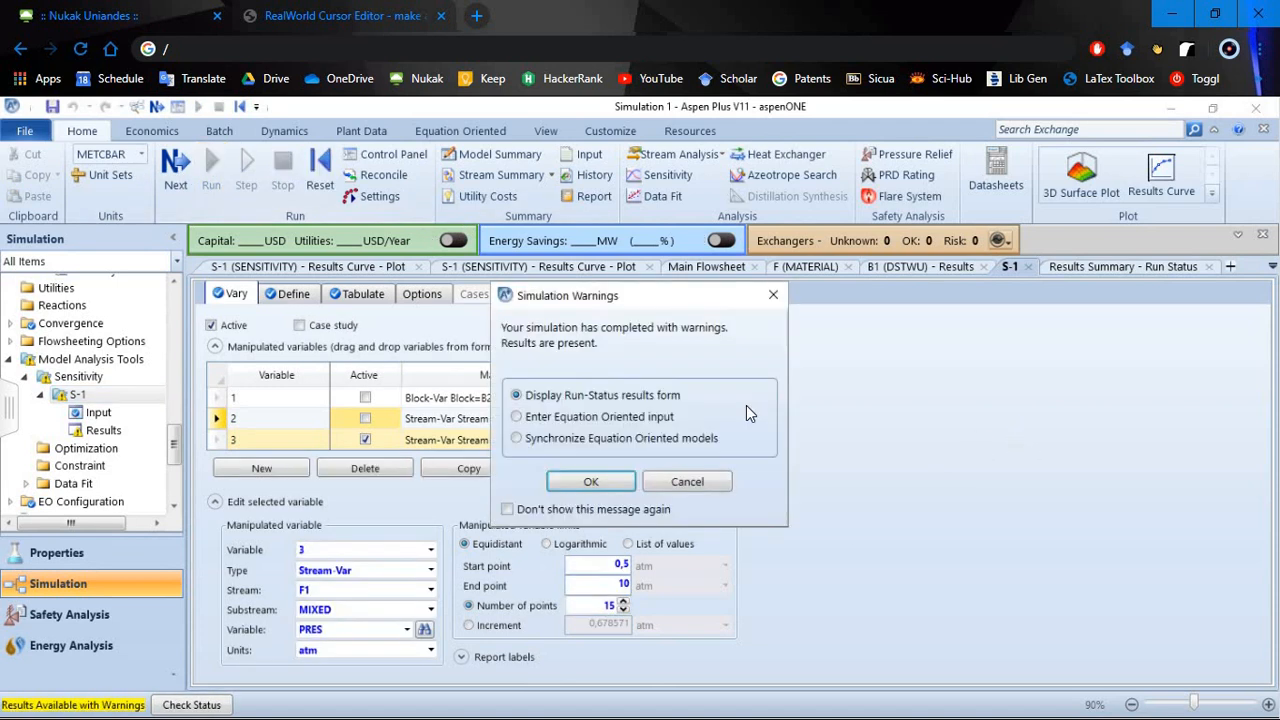
{"action": "left_click", "coordinate": [773, 295]}
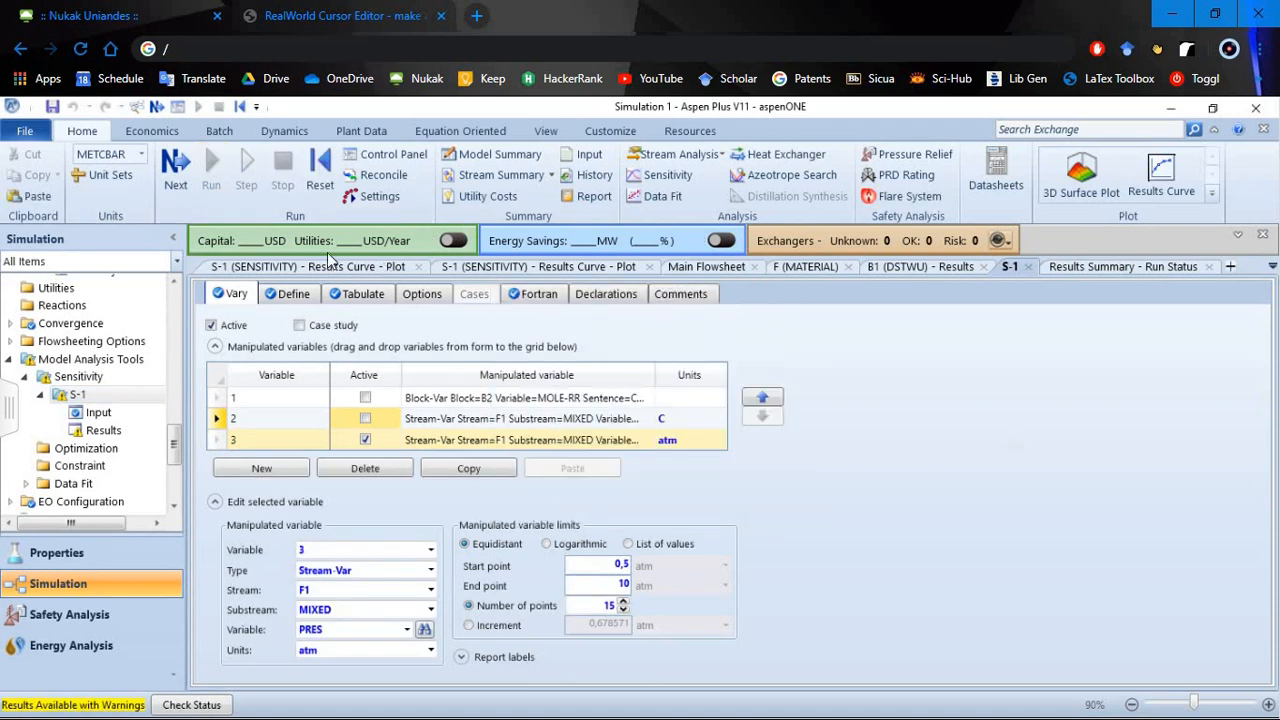
- Close the results plot against F1 temperature and open the S-1 sensitivity results table
{"action": "left_click", "coordinate": [324, 264]}
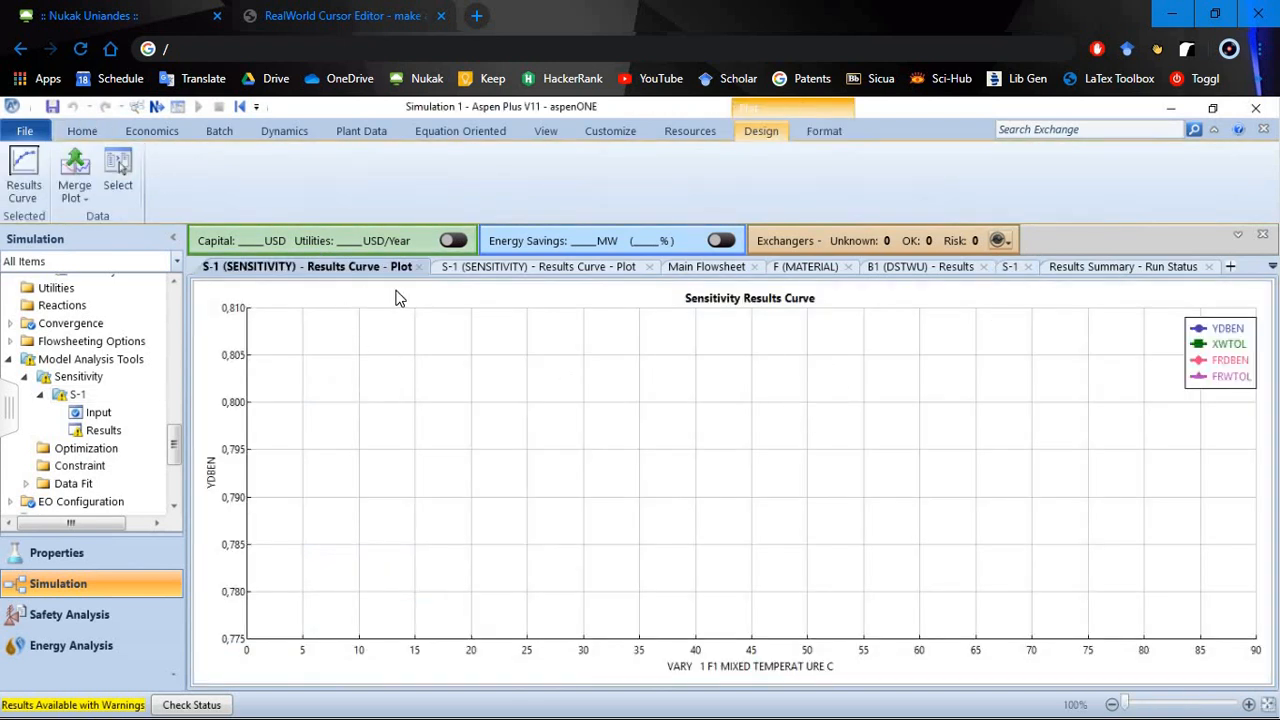
{"action": "left_click", "coordinate": [419, 266]}
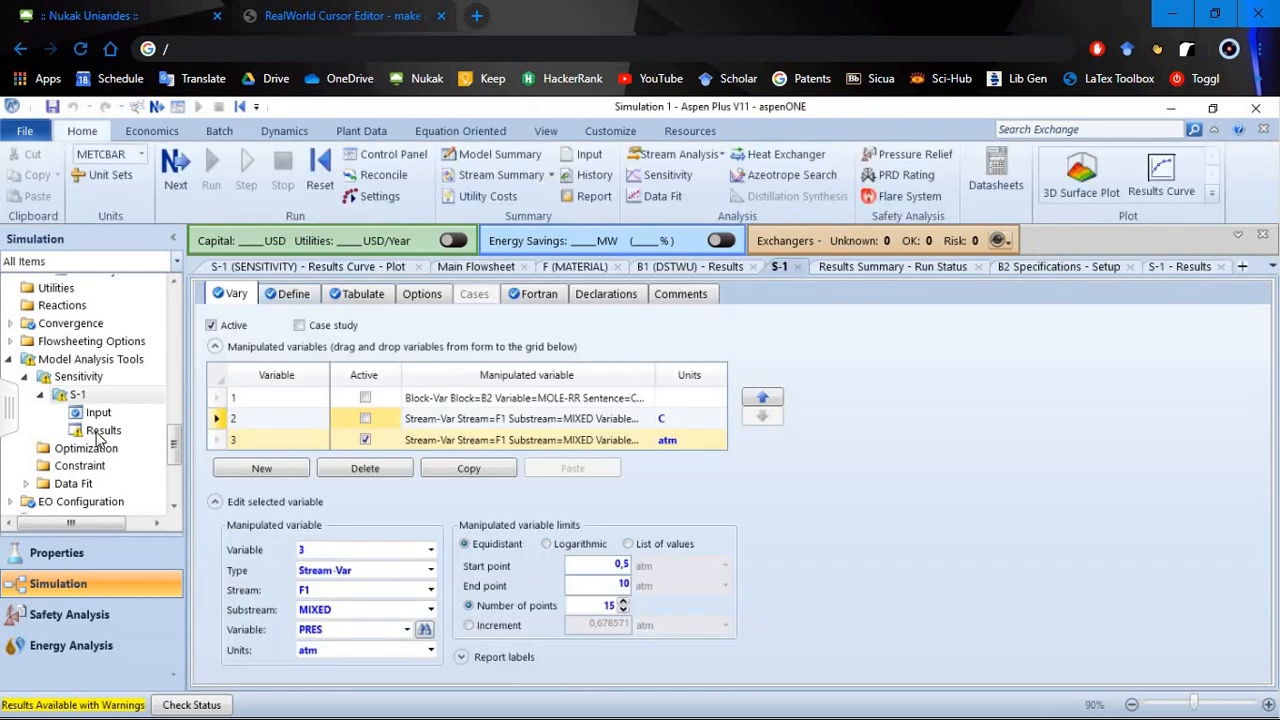
{"action": "left_click", "coordinate": [100, 432]}
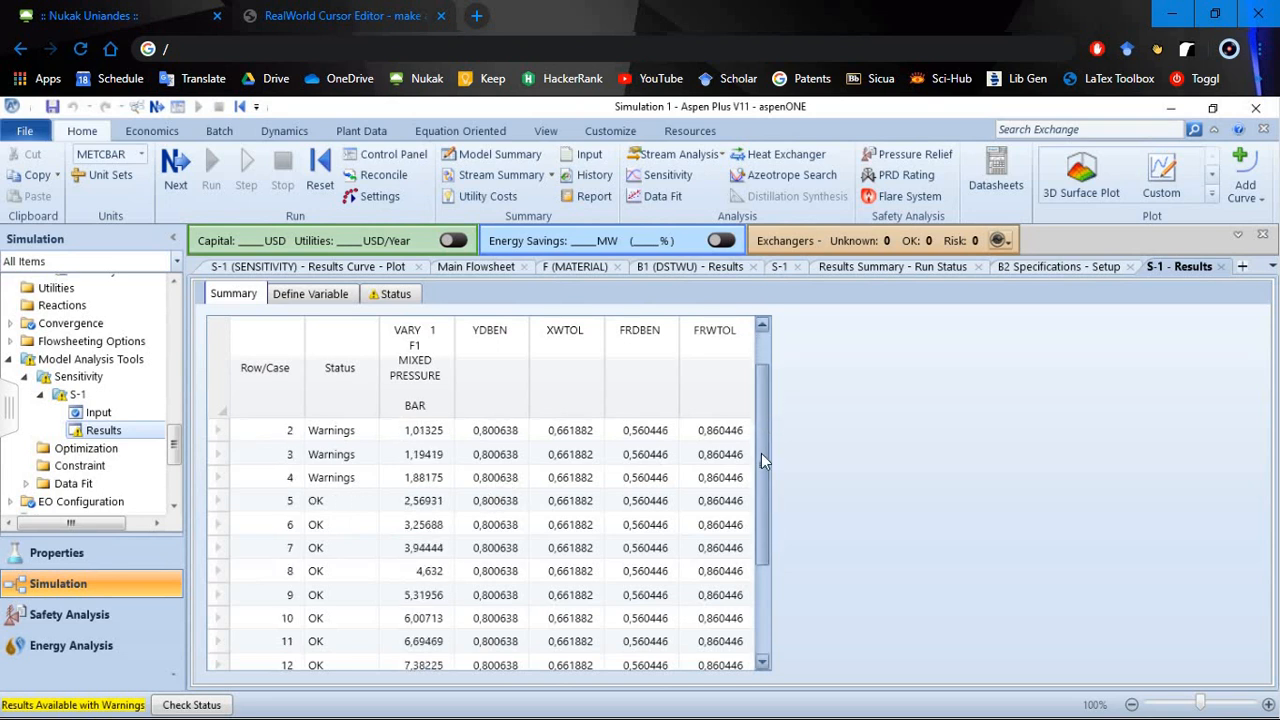
- Plot YDBEN, XWTOL, FRDBEN and FRWTOL against the F1 pressure as a results curve
{"action": "scroll", "coordinate": [755, 565], "scroll_direction": "down", "scroll_amount": 1}
{"action": "scroll", "coordinate": [752, 555], "scroll_direction": "down", "scroll_amount": 1}
{"action": "scroll", "coordinate": [749, 374], "scroll_direction": "up", "scroll_amount": 2}
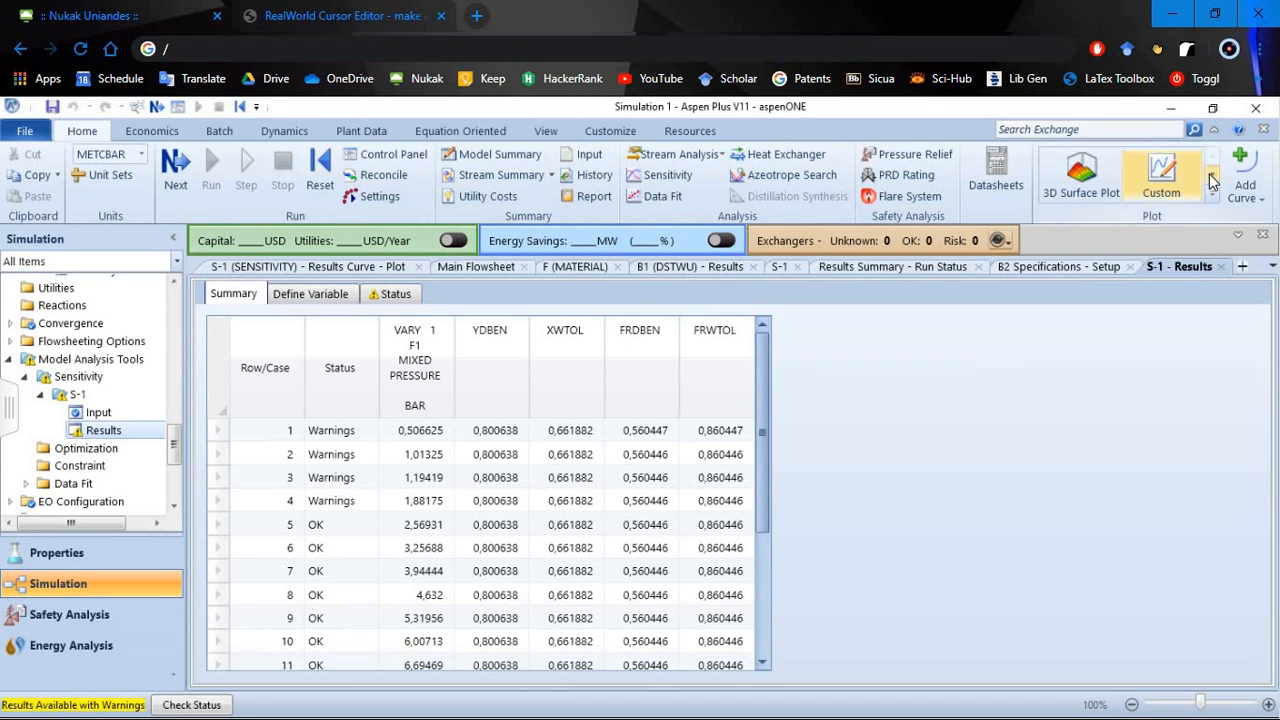
{"action": "scroll", "coordinate": [1151, 194], "scroll_direction": "up", "scroll_amount": 1}
{"action": "left_click", "coordinate": [1085, 180]}
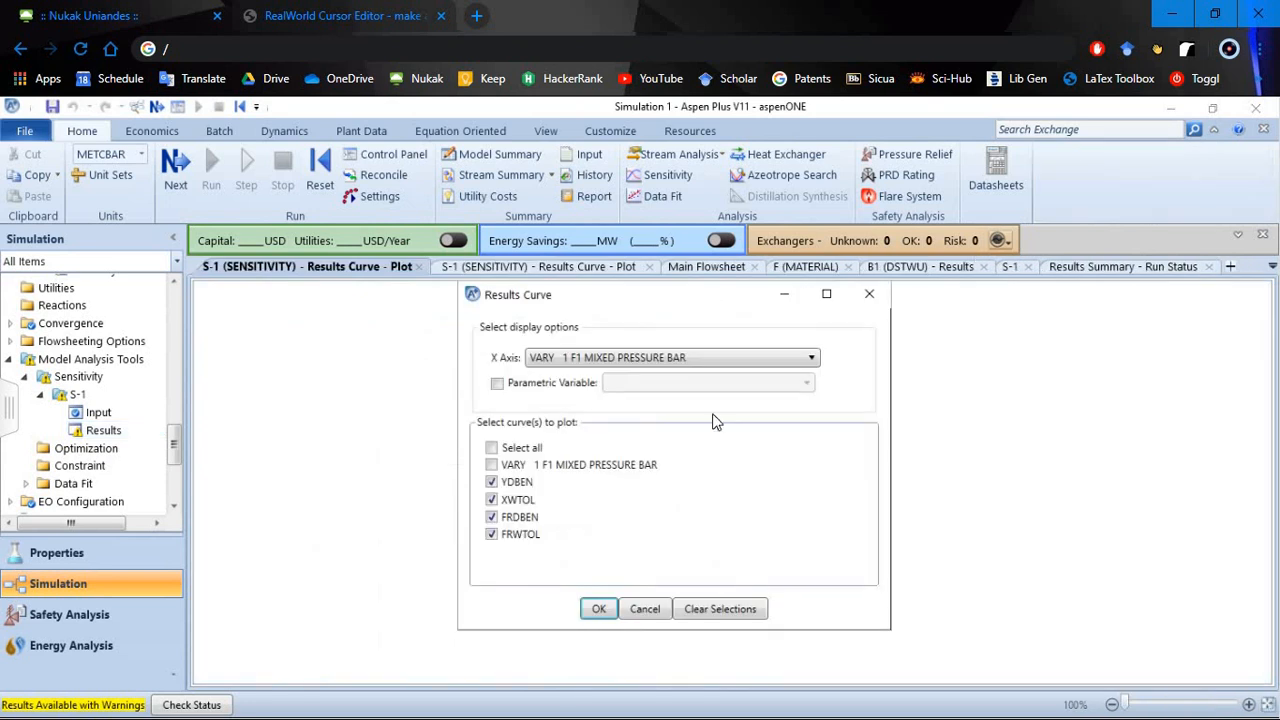
{"action": "left_click", "coordinate": [598, 610]}
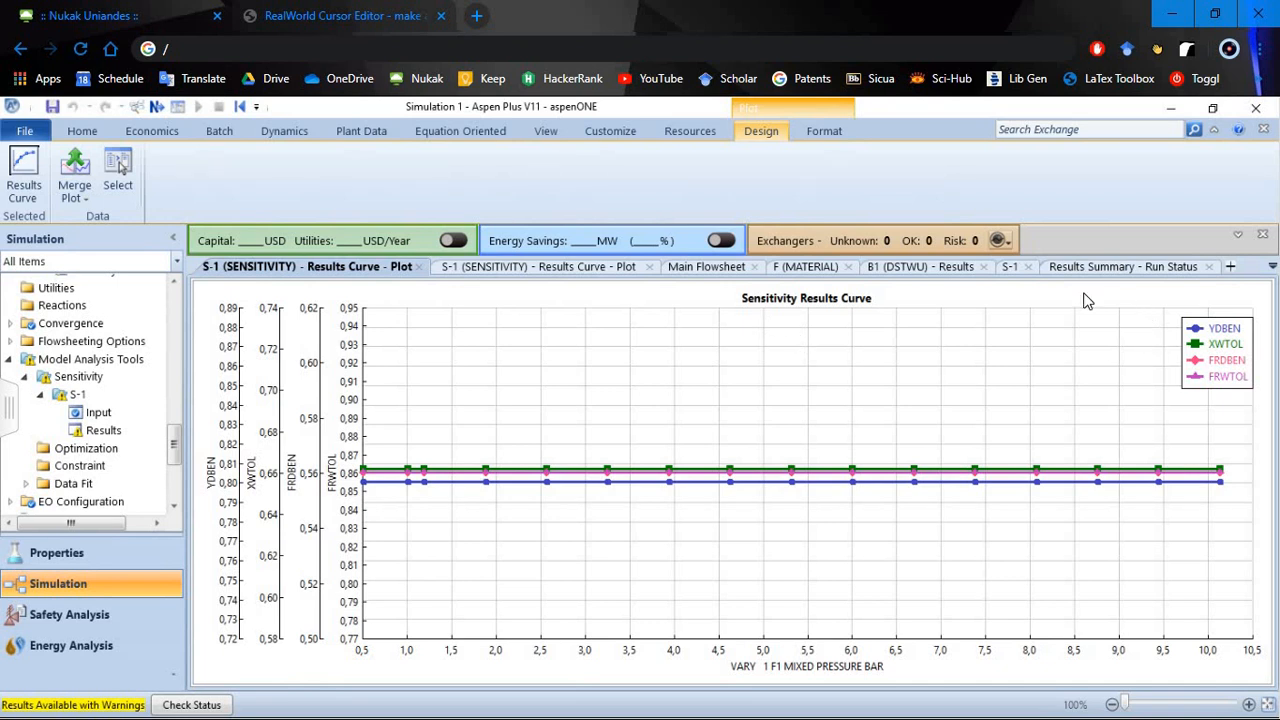
- Return to the S-1 sensitivity input and activate the F1 temperature variable alongside the F1 pressure variable
{"action": "left_click", "coordinate": [1012, 270]}
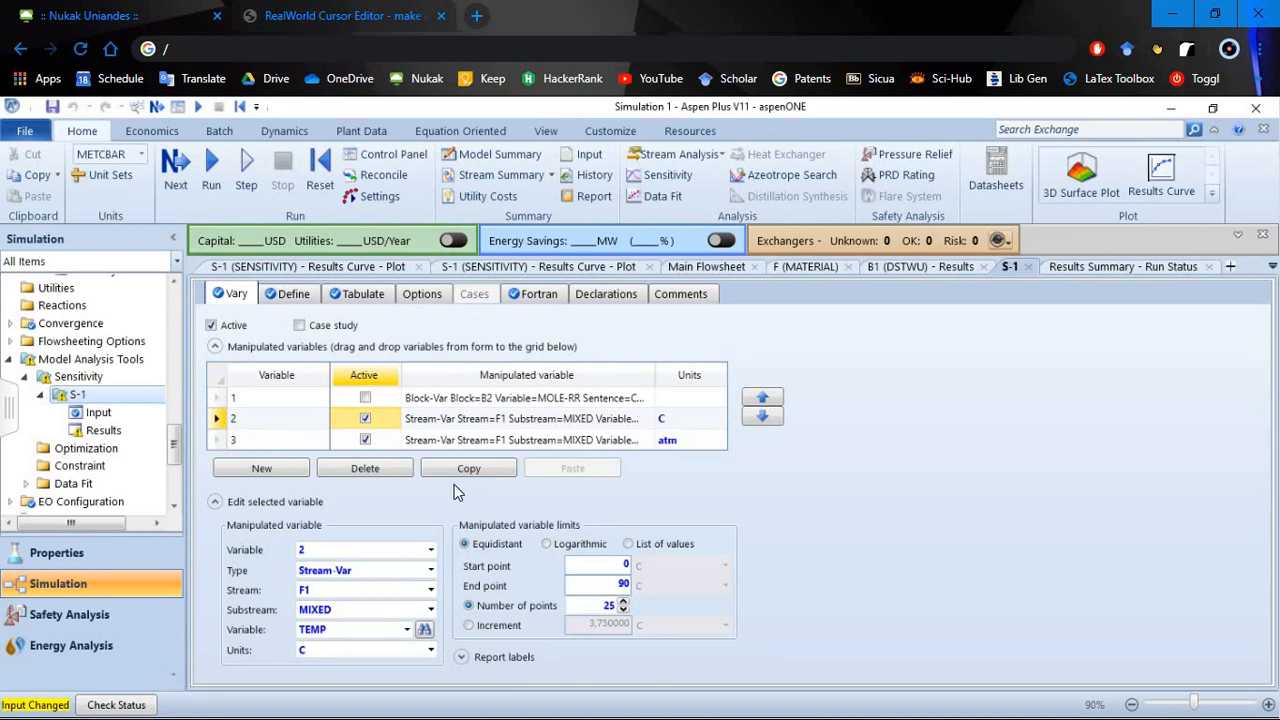
{"action": "left_click", "coordinate": [385, 444]}
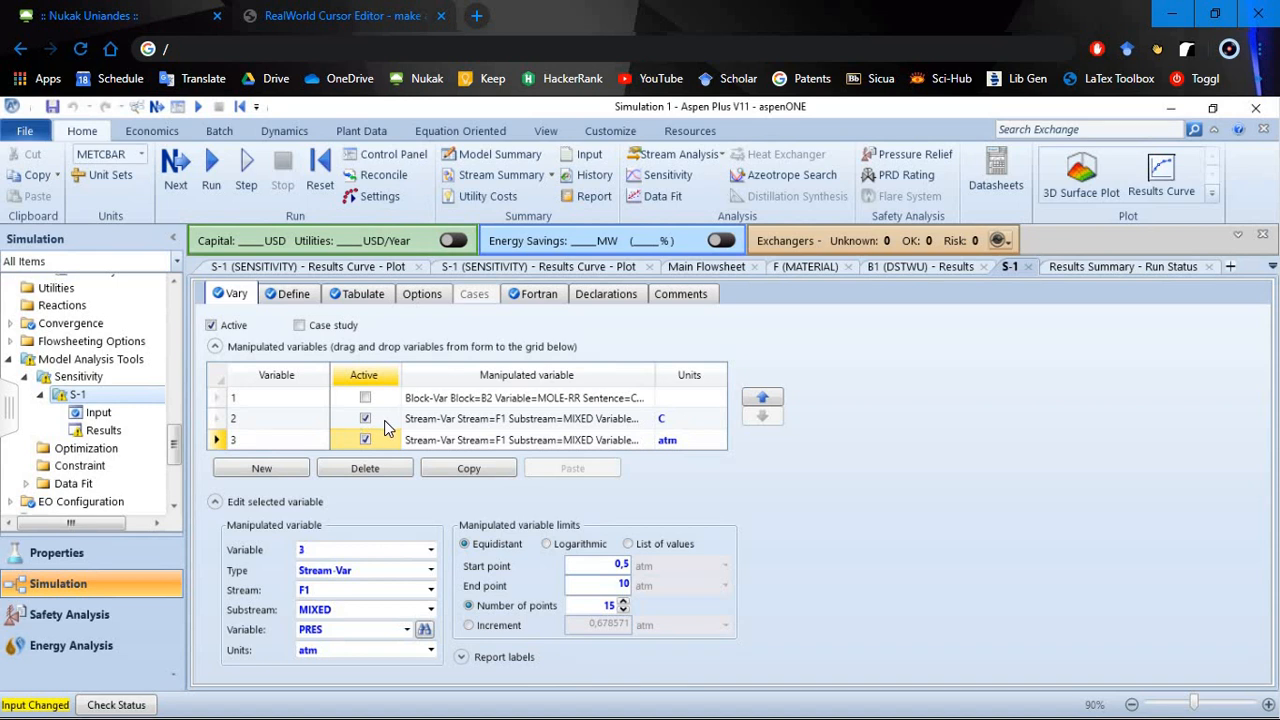
{"action": "key", "text": "Up"}
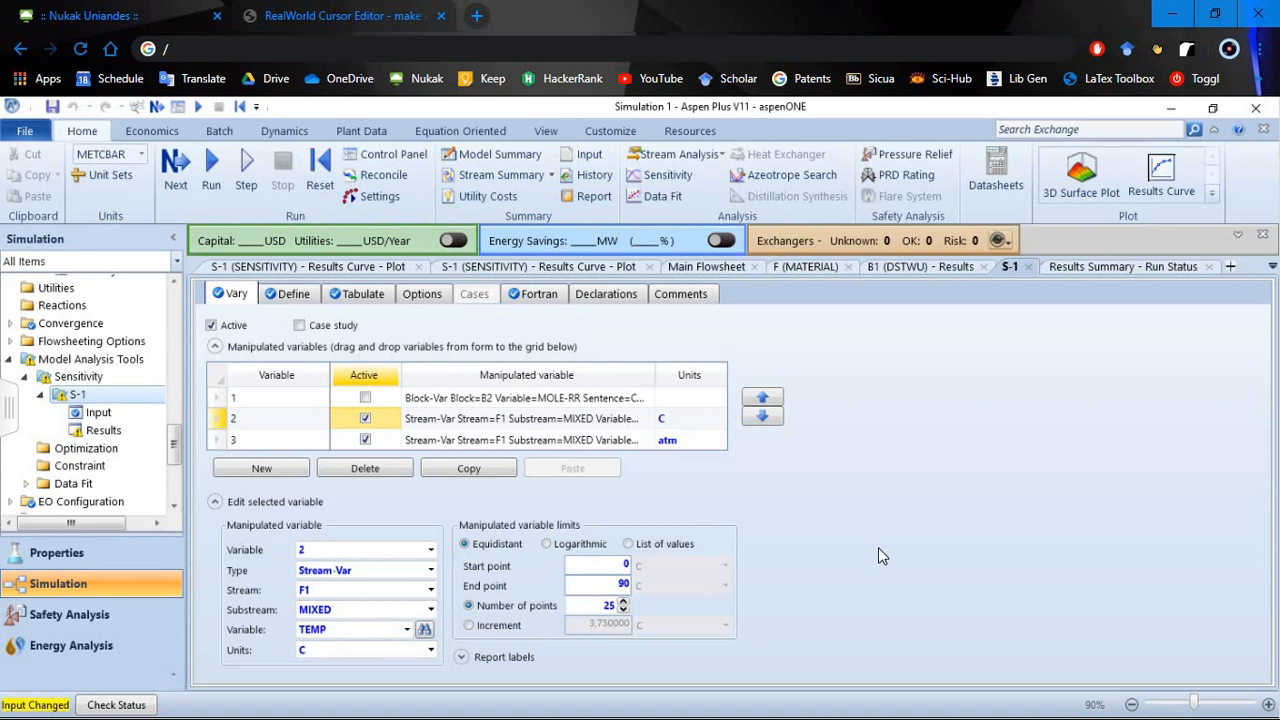
- Run the simulation with both F1 variables active and display the run-status results form
{"action": "left_click", "coordinate": [207, 173]}
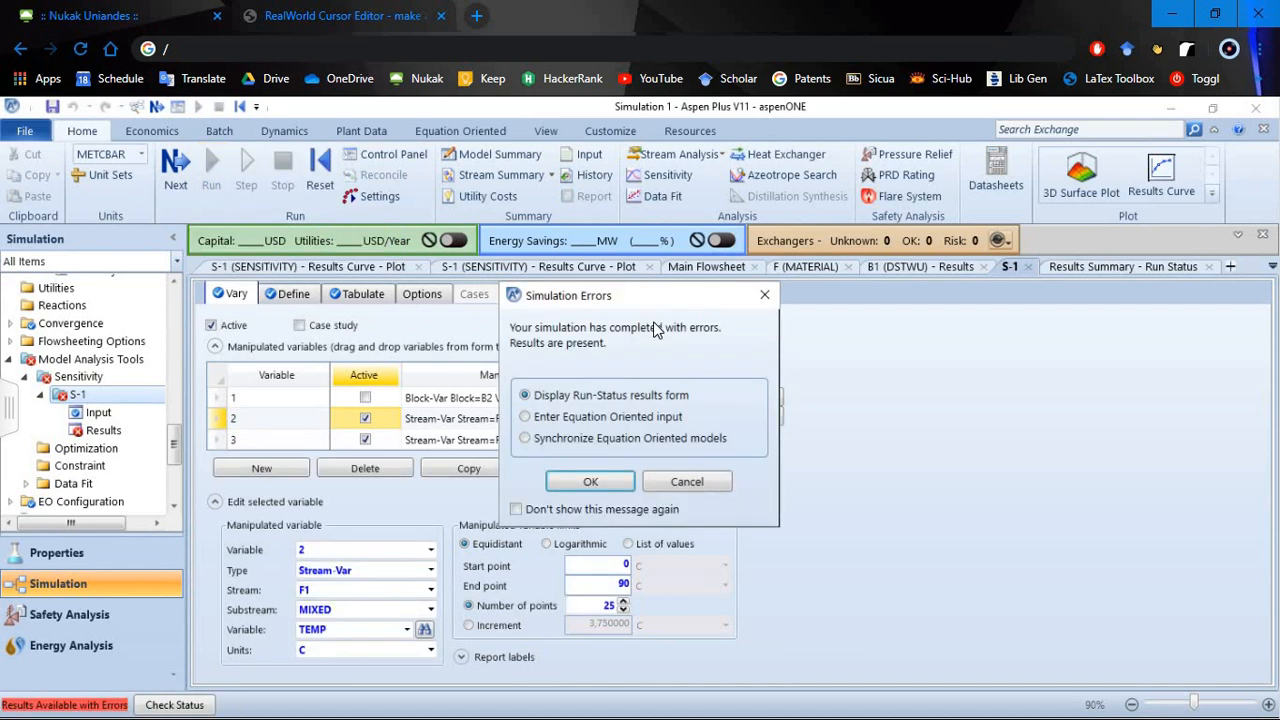
{"action": "left_click", "coordinate": [582, 486]}
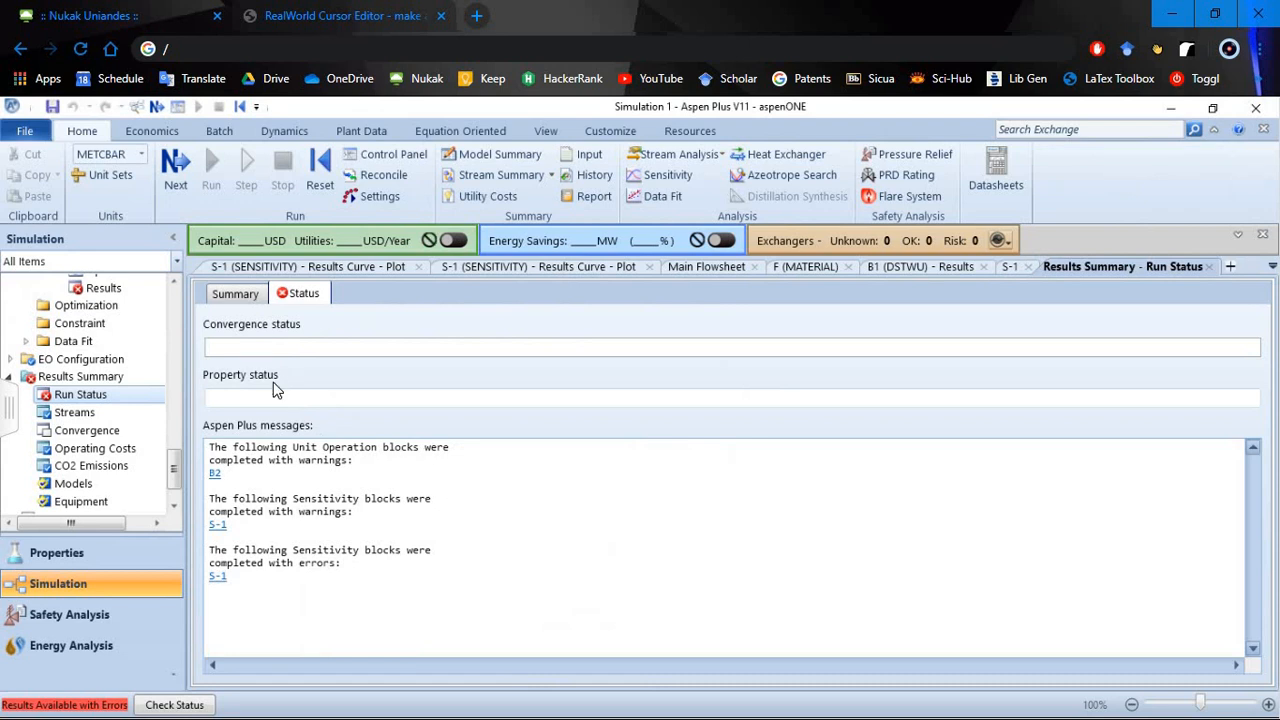
{"action": "scroll", "coordinate": [90, 393], "scroll_direction": "up", "scroll_amount": 2}
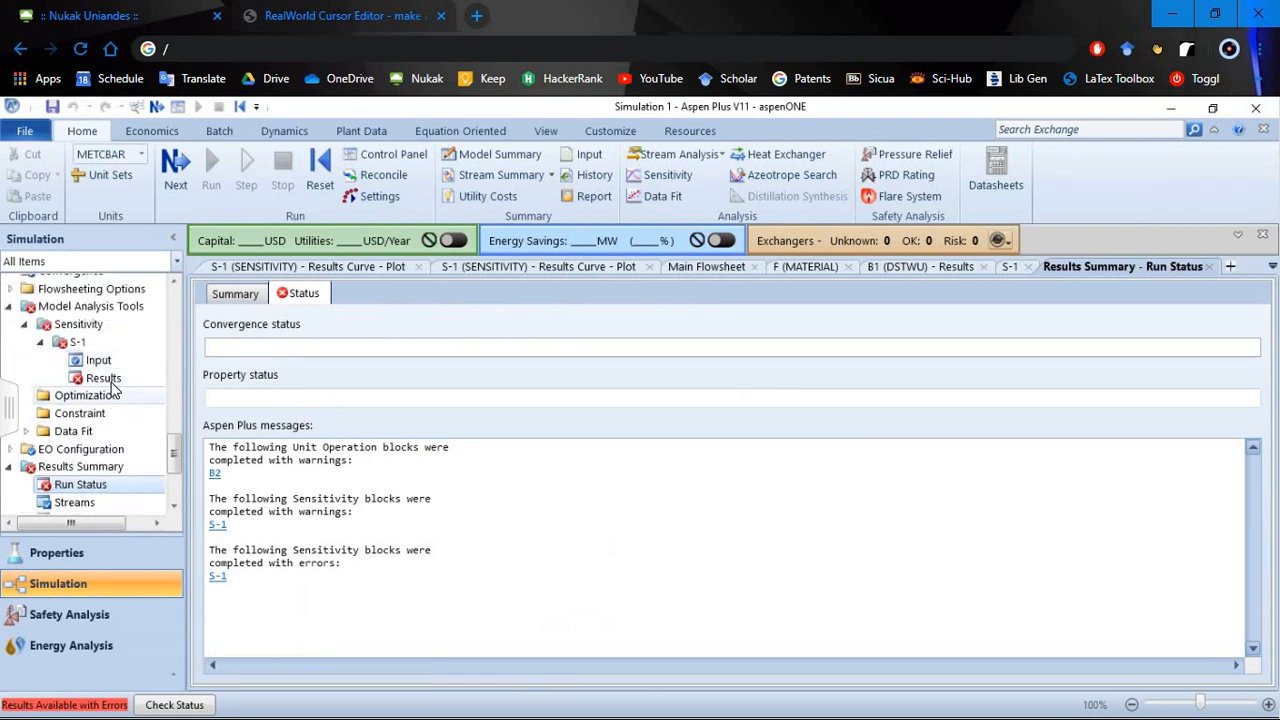
- Open the S-1 sensitivity results and examine the purities and recoveries across the temperature and pressure combinations through the last rows
{"action": "left_click", "coordinate": [104, 379]}
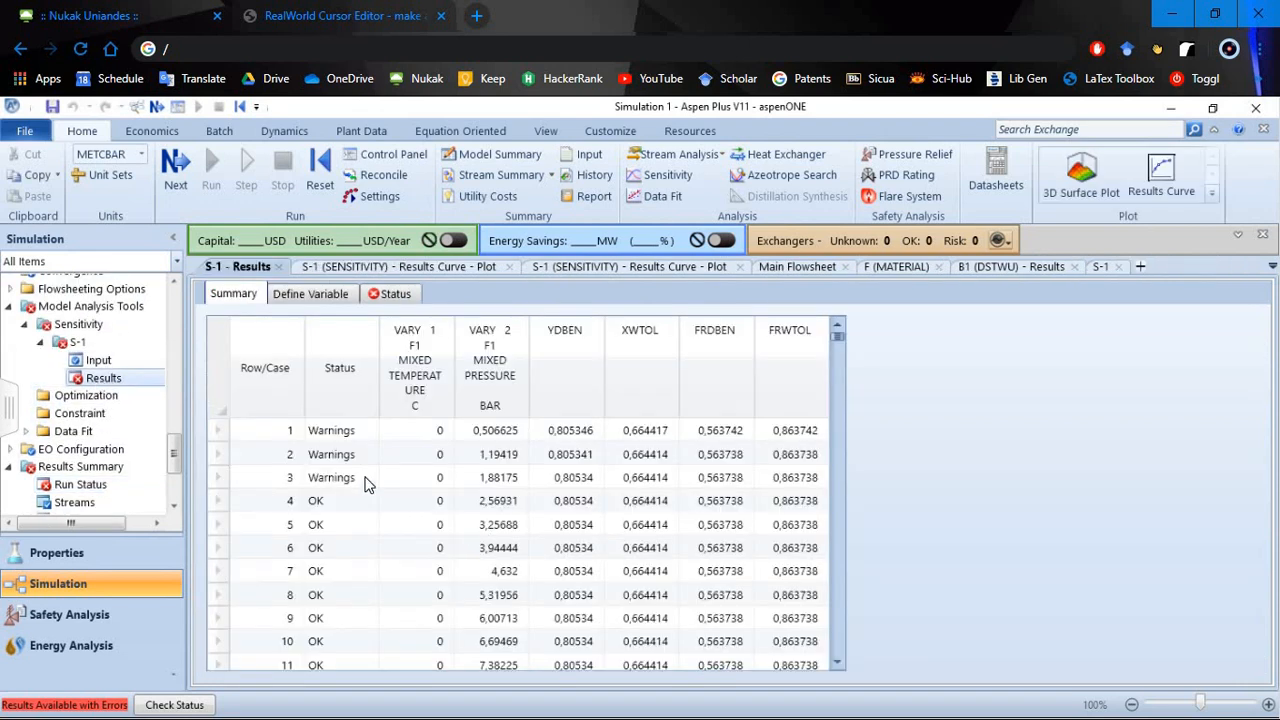
{"action": "scroll", "coordinate": [441, 492], "scroll_direction": "down", "scroll_amount": 1}
{"action": "scroll", "coordinate": [540, 510], "scroll_direction": "down", "scroll_amount": 8}
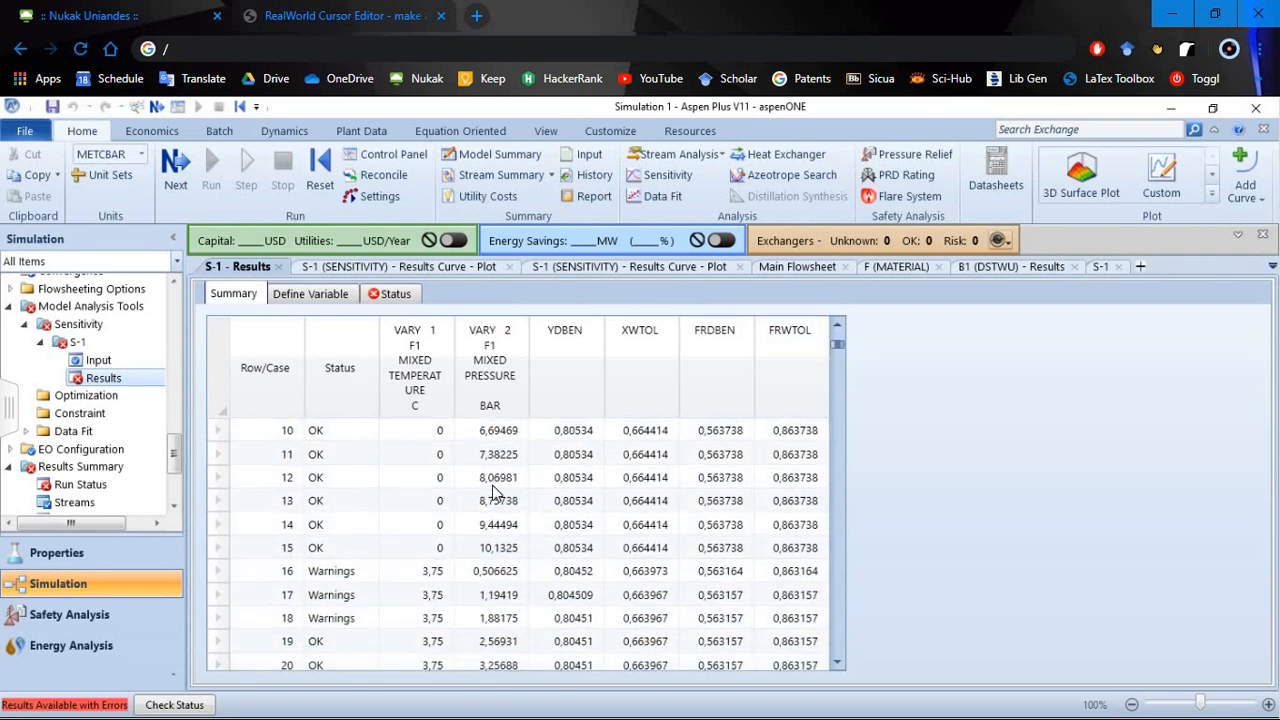
{"action": "scroll", "coordinate": [524, 500], "scroll_direction": "down", "scroll_amount": 5}
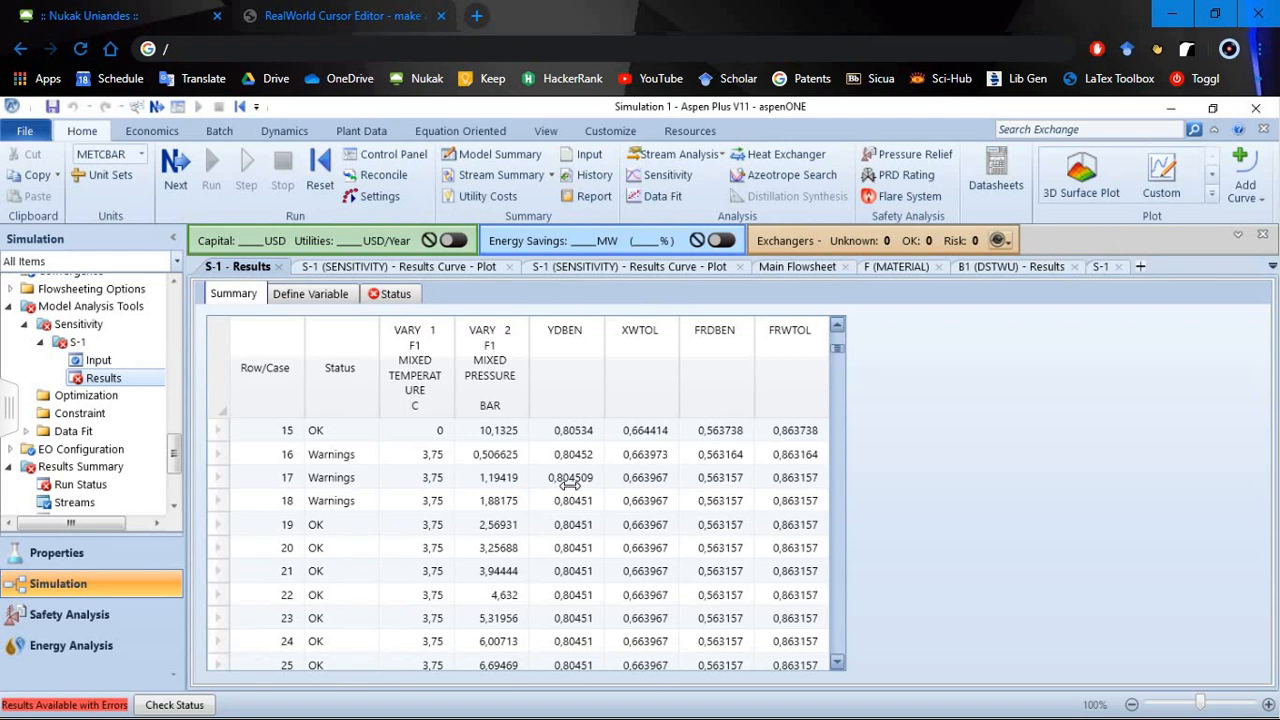
{"action": "scroll", "coordinate": [817, 400], "scroll_direction": "down", "scroll_amount": 2}
{"action": "left_click_drag", "start_coordinate": [838, 352], "coordinate": [820, 705]}
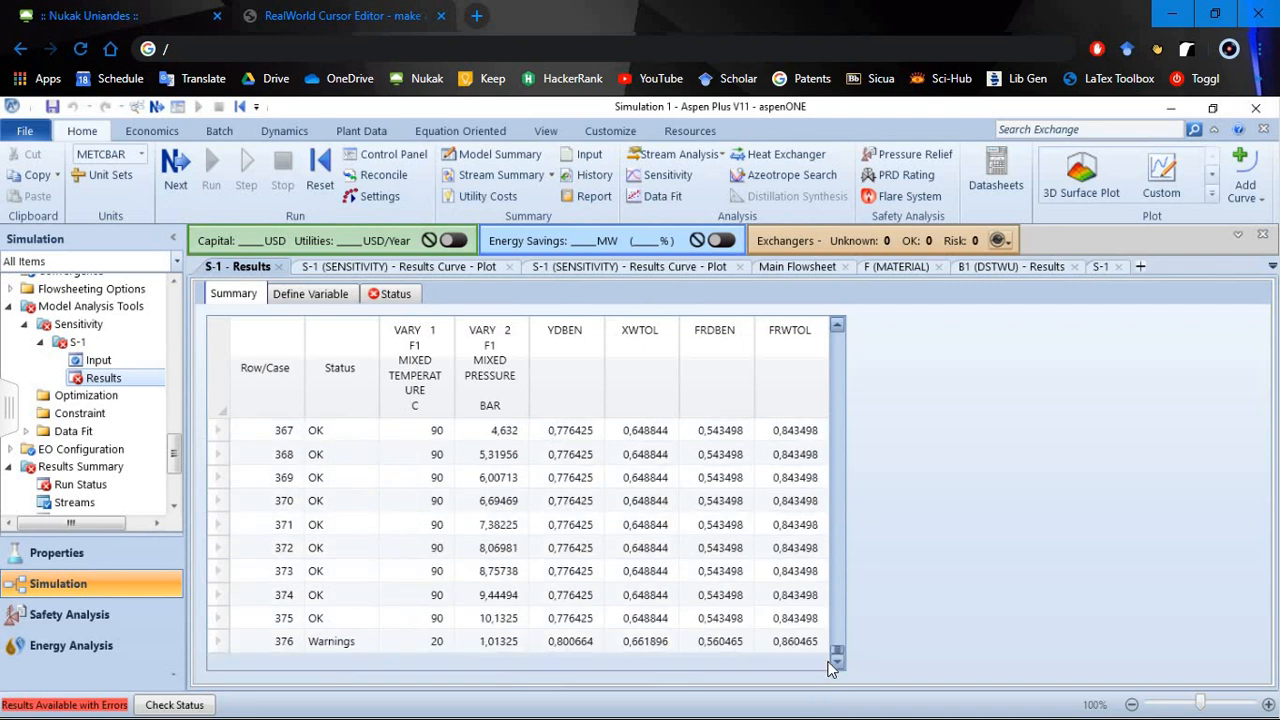
{"action": "scroll", "coordinate": [462, 552], "scroll_direction": "up", "scroll_amount": 4}
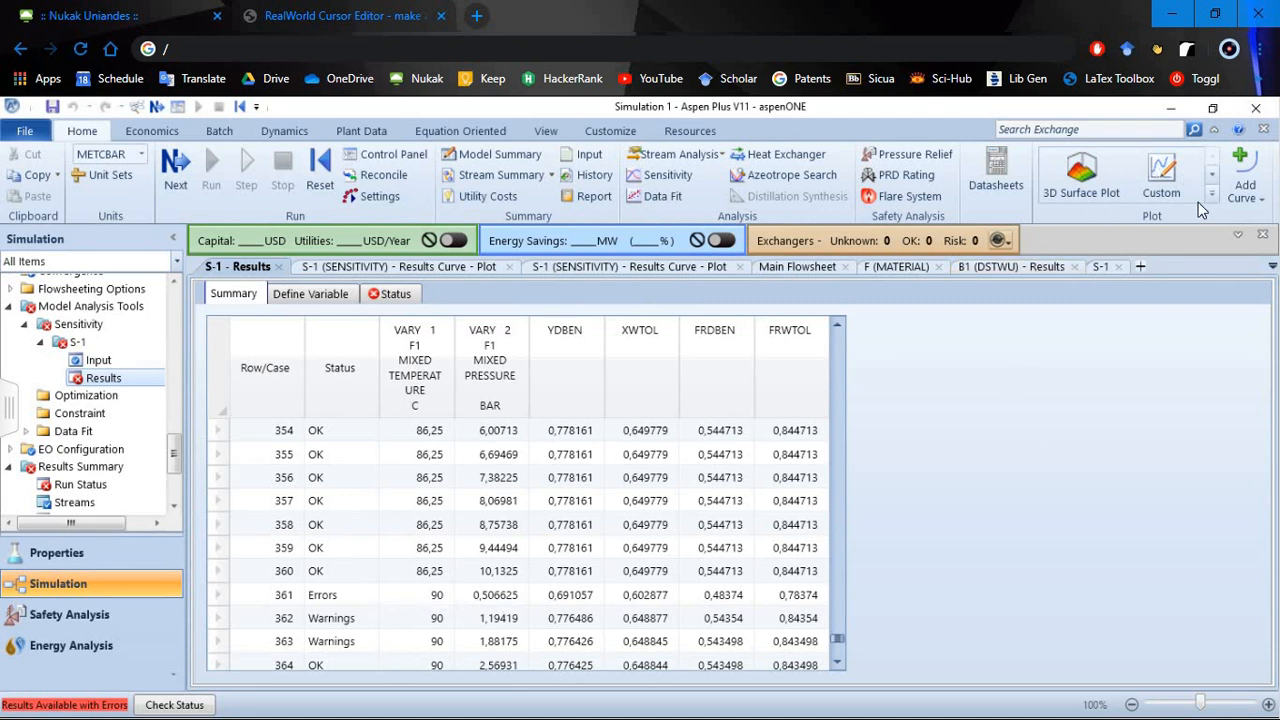
- Plot only FRDBEN and FRWTOL against F1 temperature with F1 pressure as the parametric variable, and reposition the plot legend
{"action": "left_click", "coordinate": [1214, 176]}
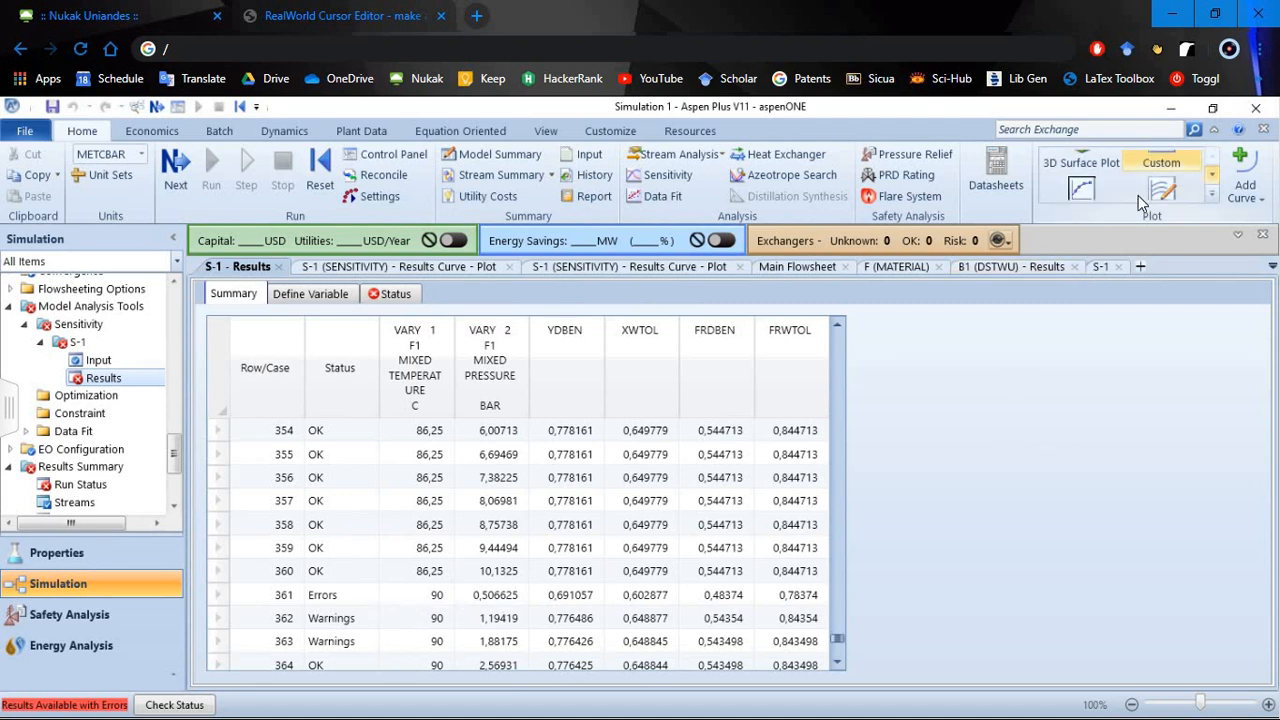
{"action": "left_click", "coordinate": [1077, 183]}
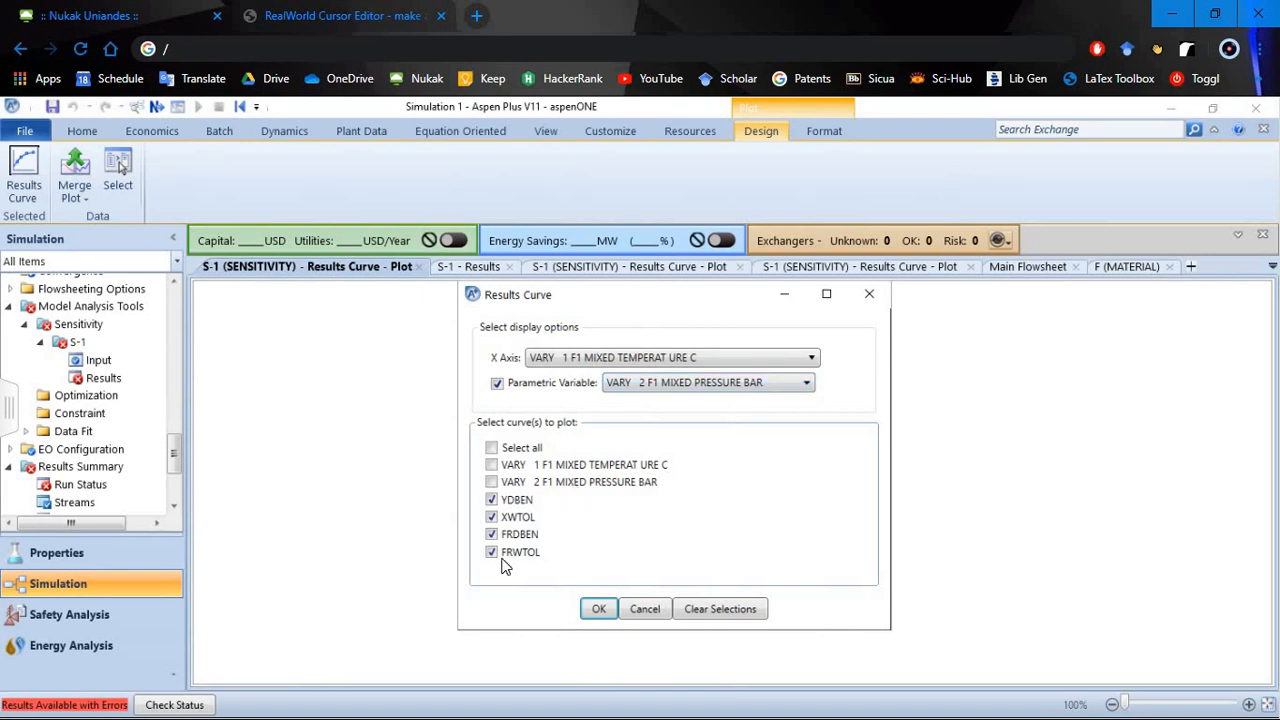
{"action": "left_click", "coordinate": [491, 517]}
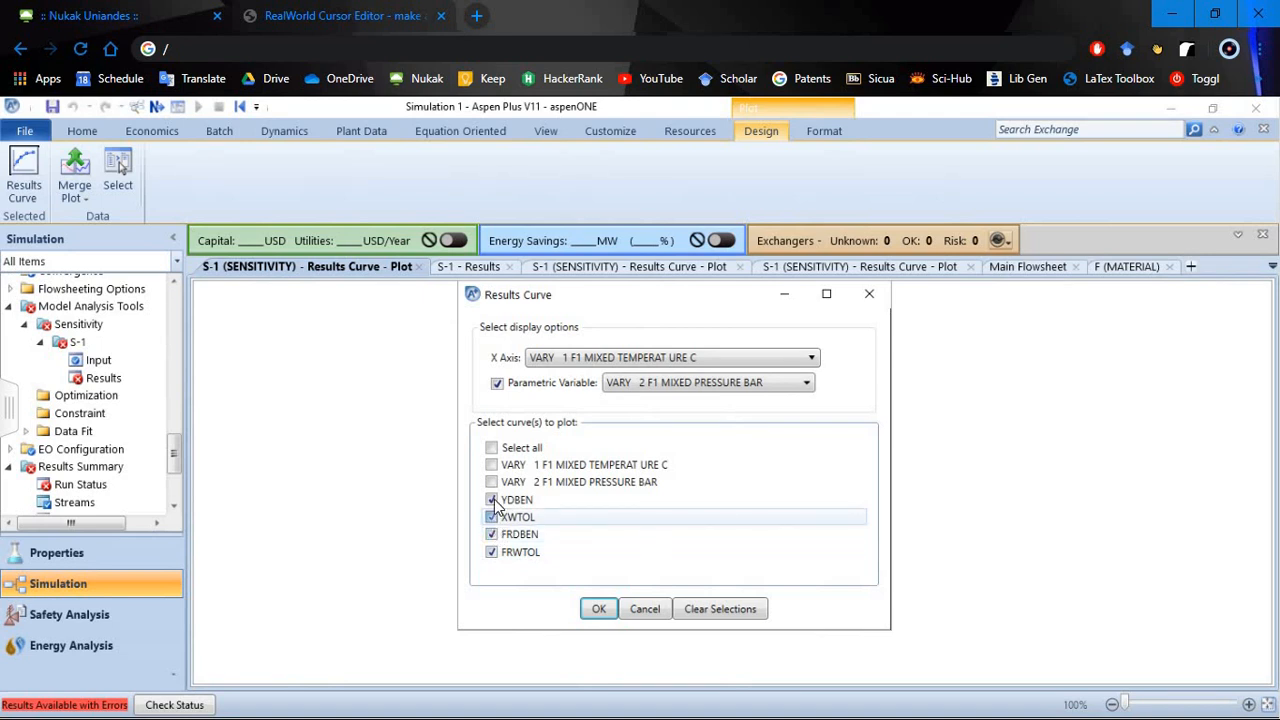
{"action": "left_click", "coordinate": [491, 499]}
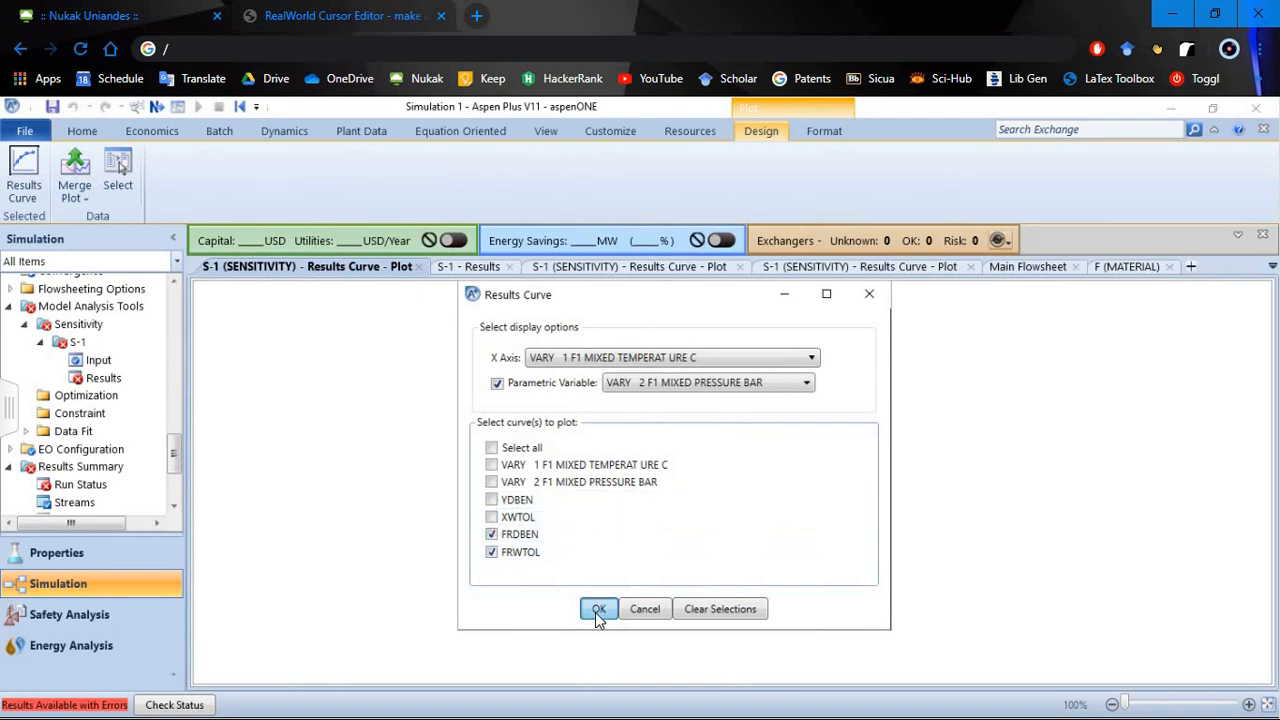
{"action": "left_click", "coordinate": [597, 610]}
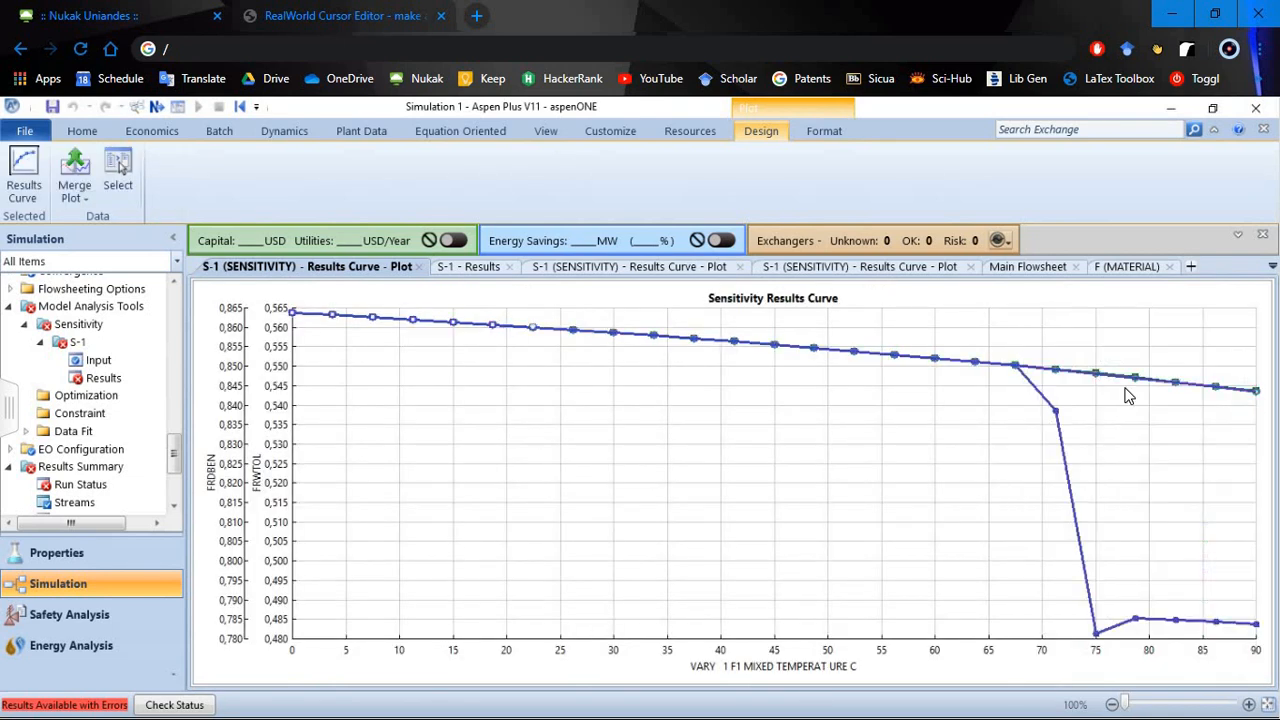
{"action": "left_click_drag", "start_coordinate": [1125, 388], "coordinate": [783, 486]}
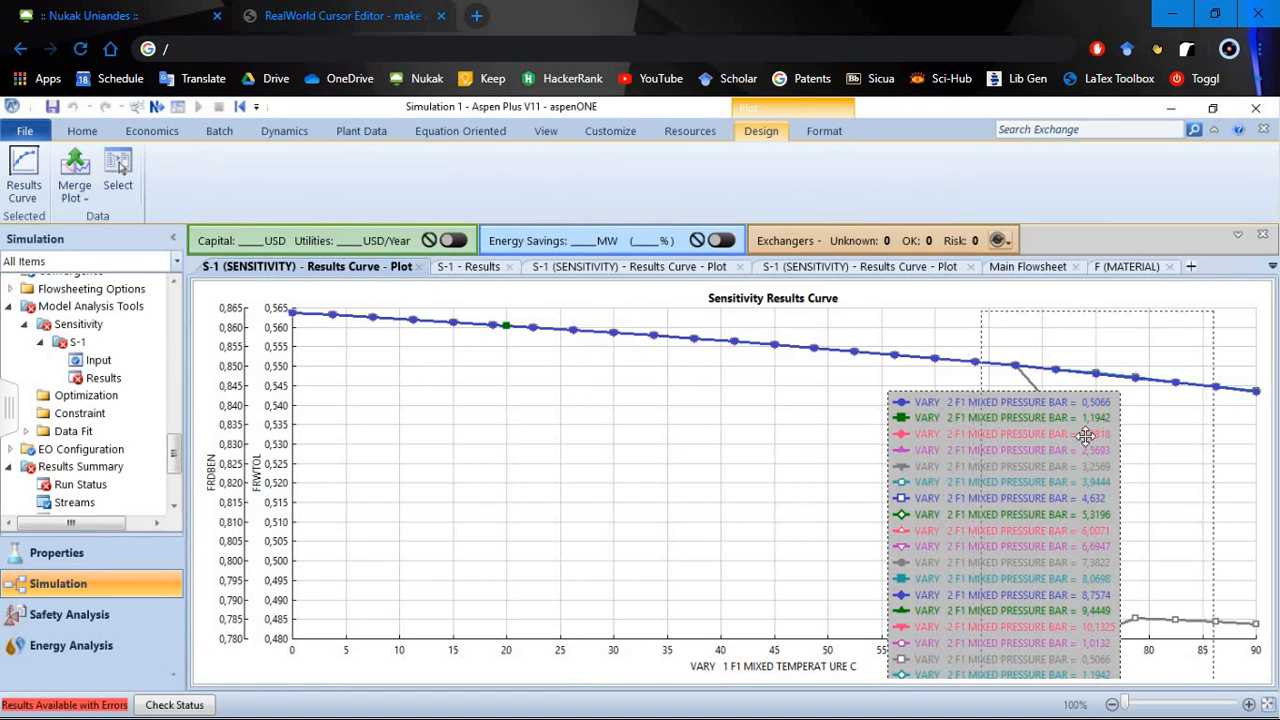
- Return to the S-1 sensitivity input, activate the B2 MOLE-RR variable and deactivate the F1 pressure variable
{"action": "left_click", "coordinate": [467, 266]}
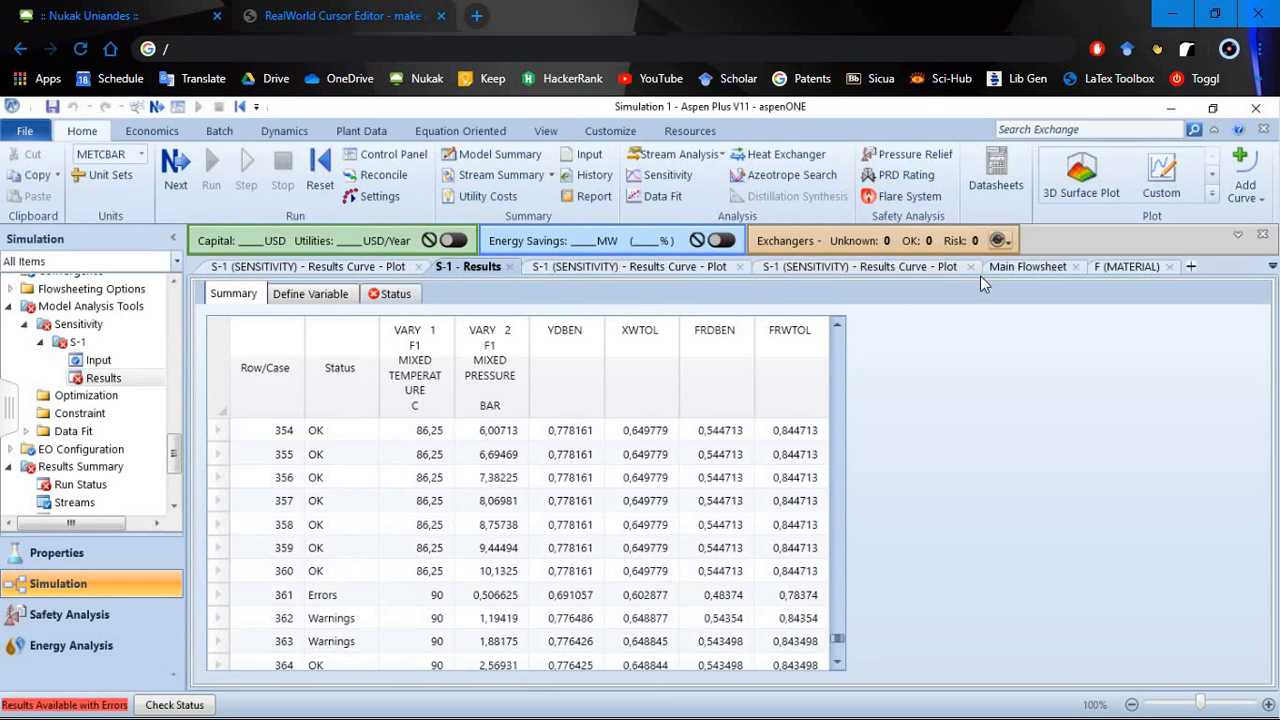
{"action": "left_click", "coordinate": [104, 360]}
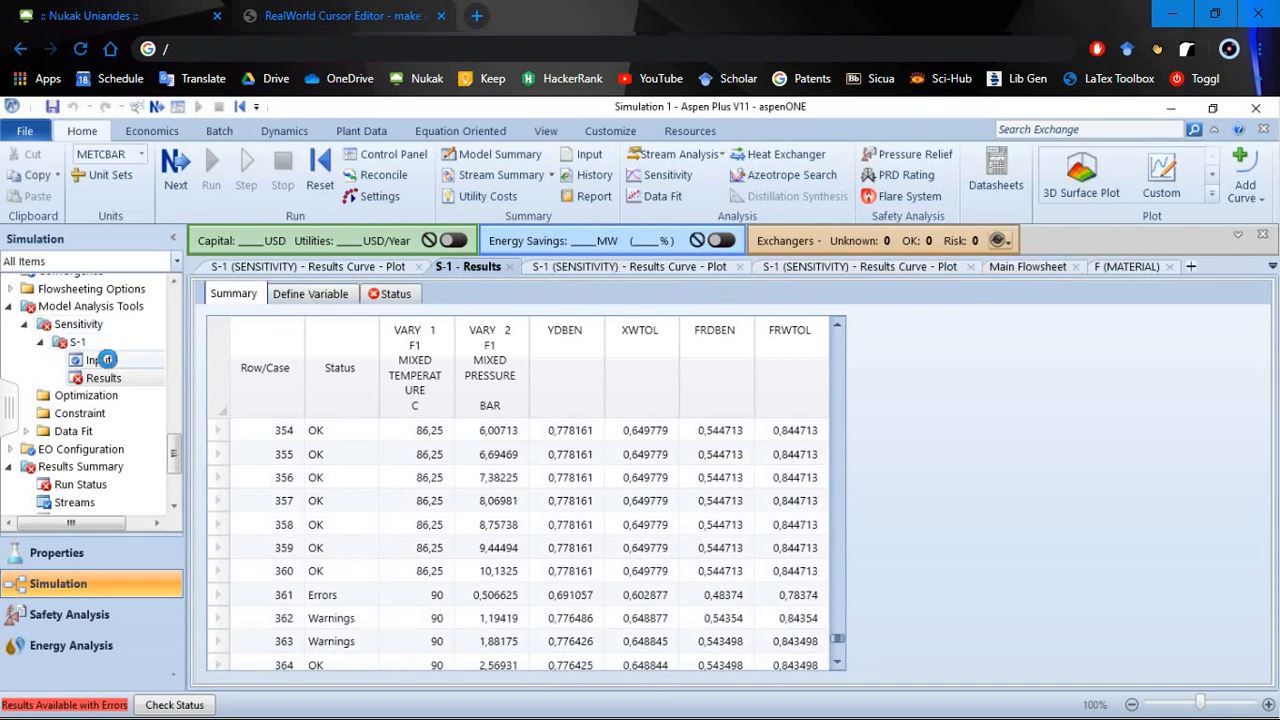
{"action": "left_click", "coordinate": [366, 422]}
{"action": "left_click", "coordinate": [97, 362]}
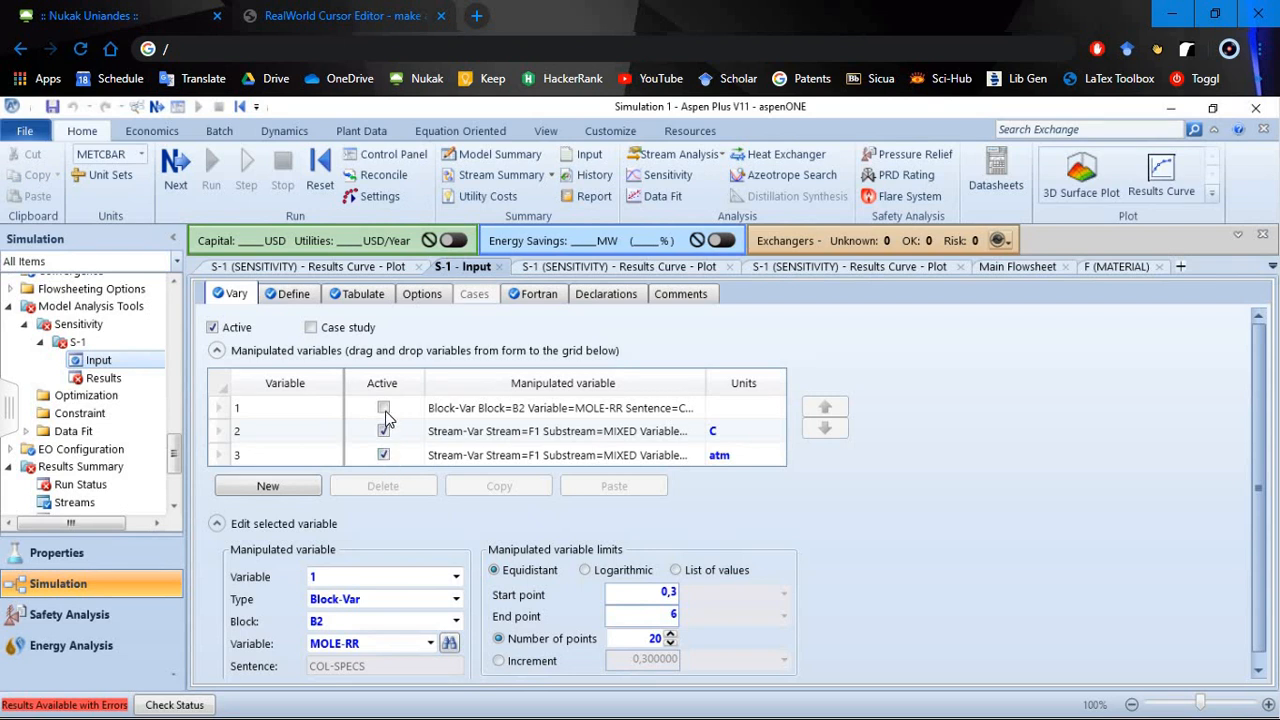
{"action": "left_click", "coordinate": [384, 455]}
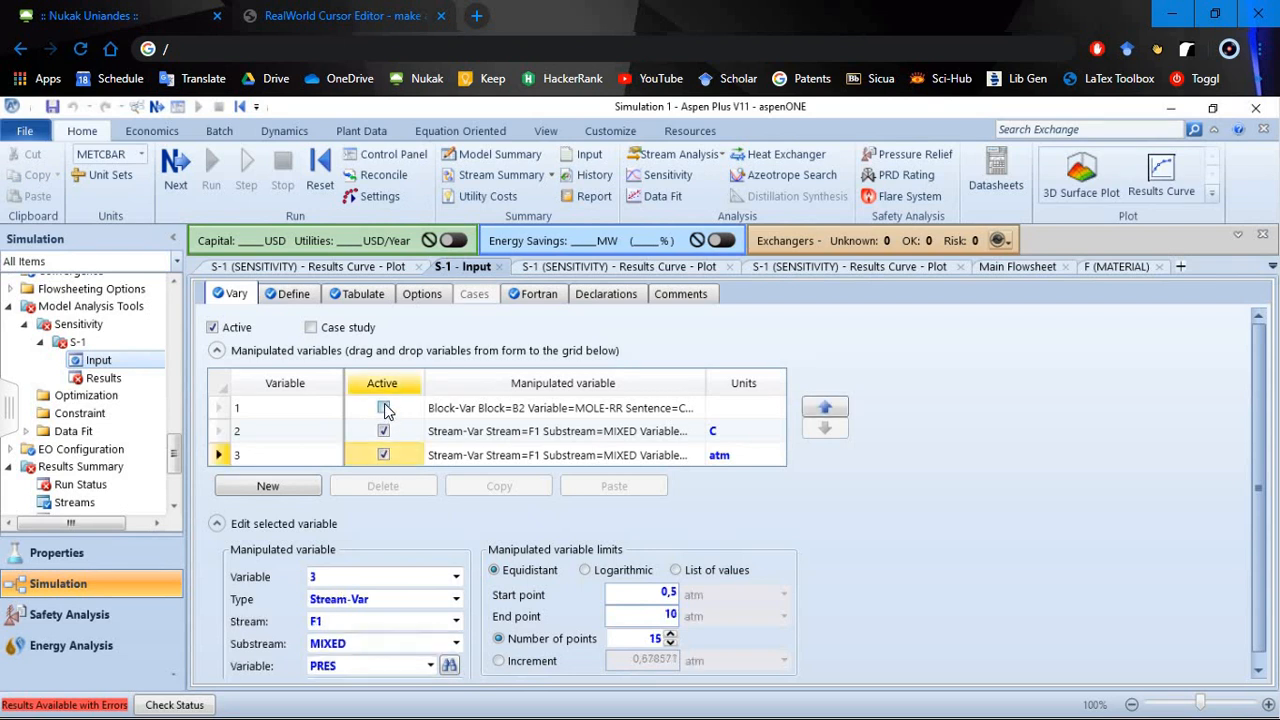
{"action": "left_click", "coordinate": [383, 455]}
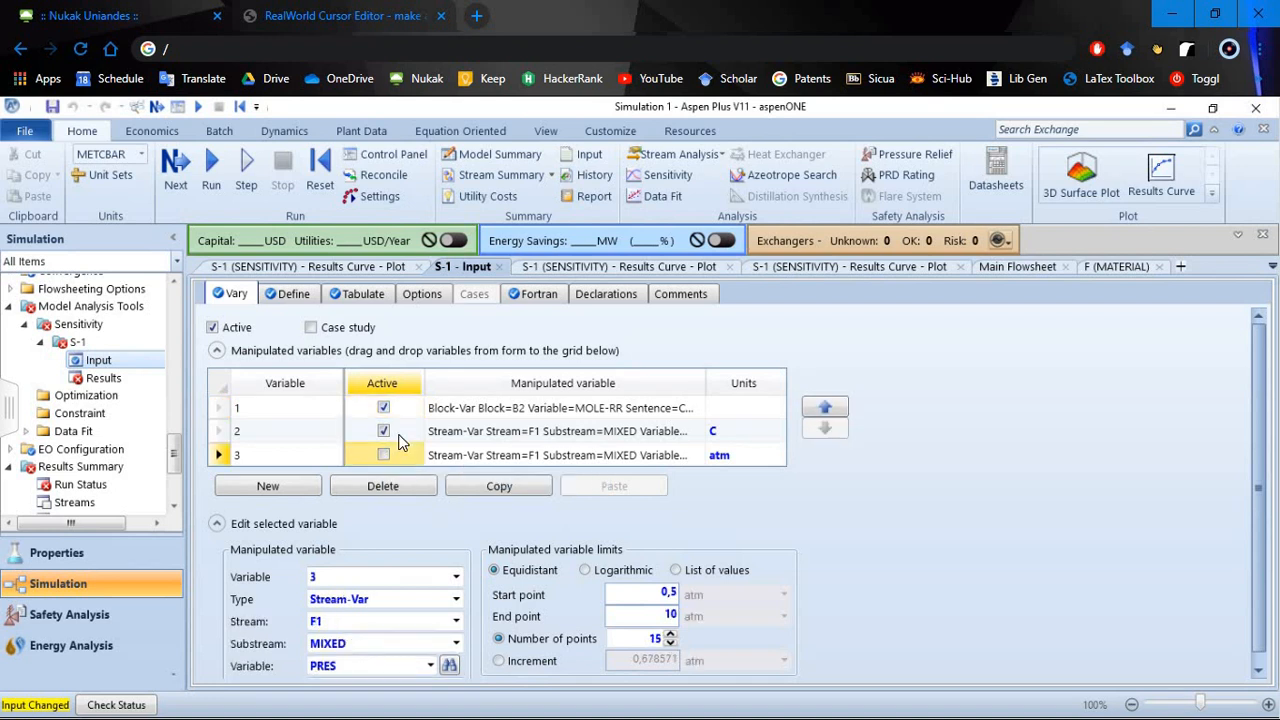